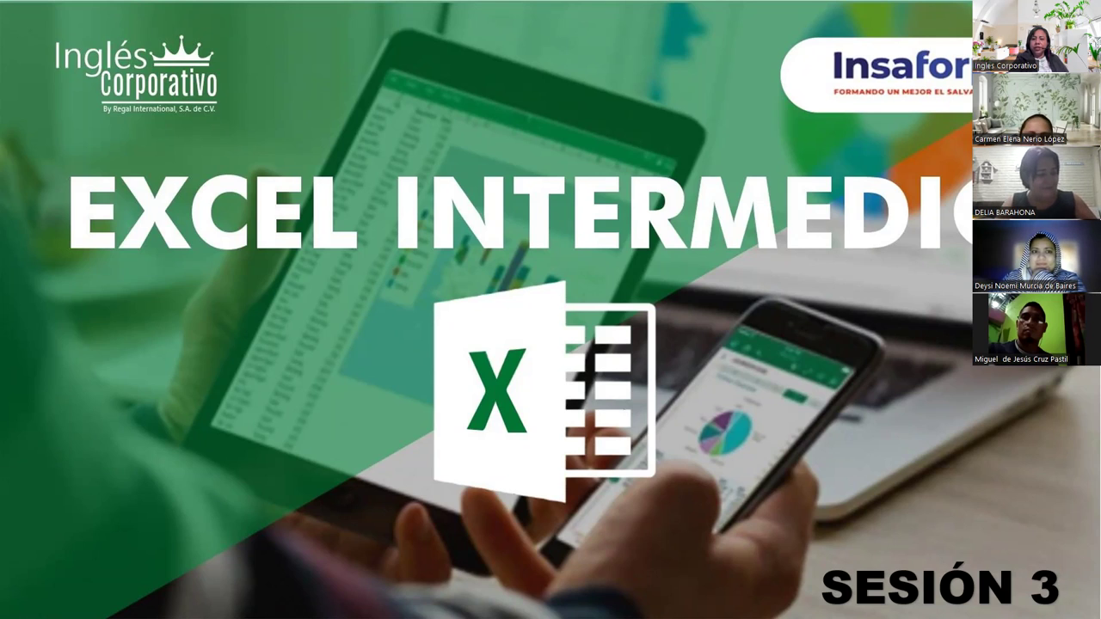
Advance the slideshow past Agenda and Contenido to the Objetivo Sesión 3 slide
{"action": "key", "text": "Right"}
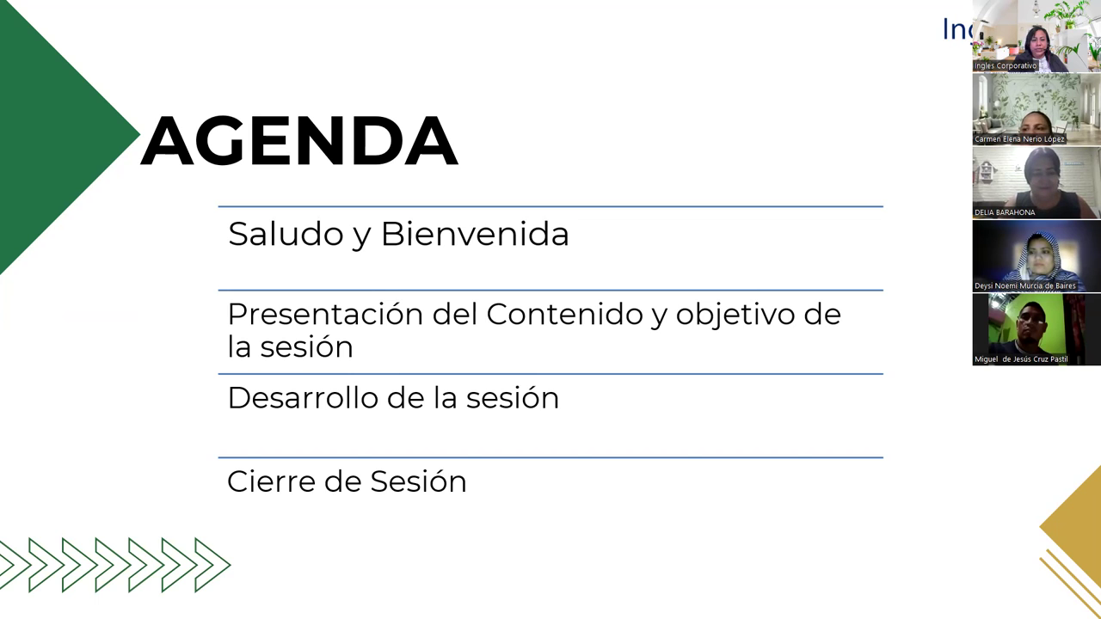
{"action": "key", "text": "Right"}
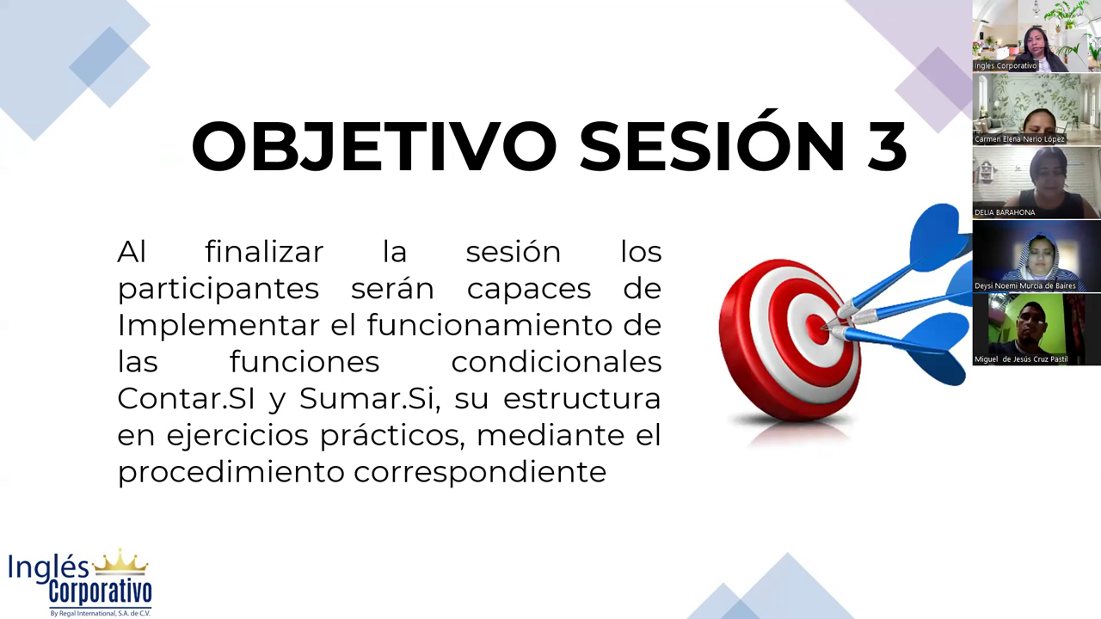
Advance the slideshow to the FUNCIÓN CONTAR.SI slide with its color-and-value example
{"action": "key", "text": "Right"}
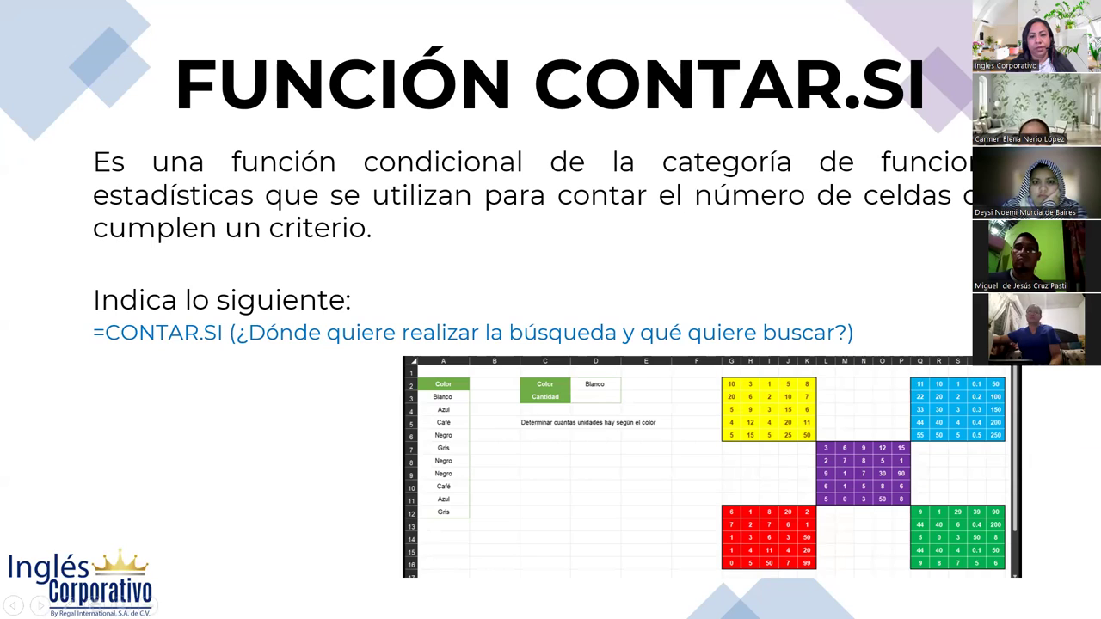
Advance the slideshow to the FUNCIÓN SUMAR.SI slide on conditional summing
{"action": "key", "text": "Right"}
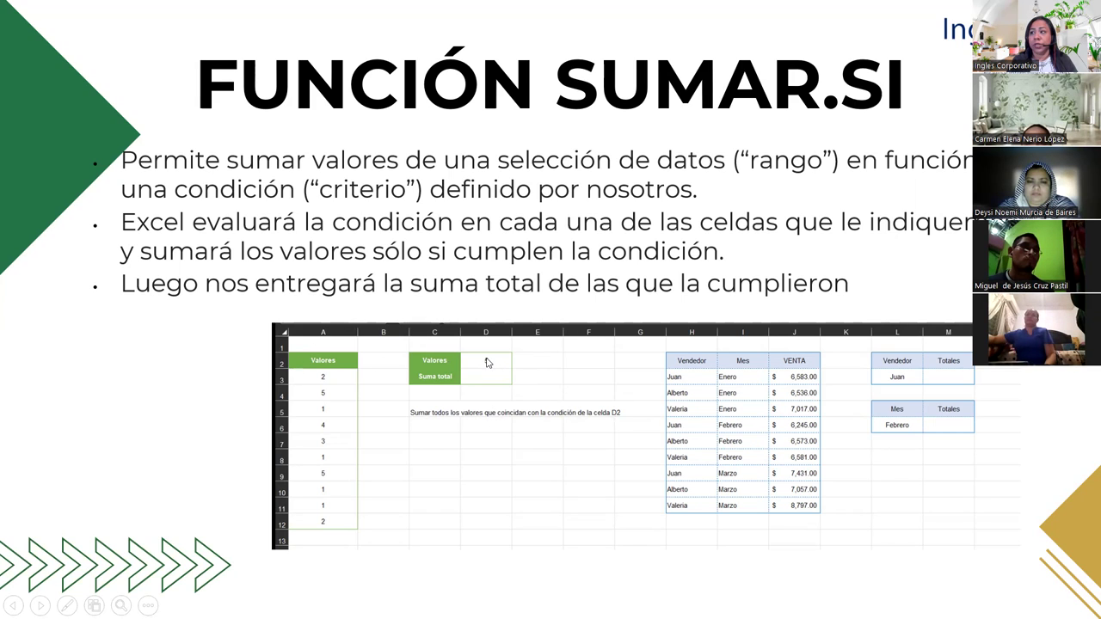
{"action": "mouse_move", "coordinate": [486, 362]}
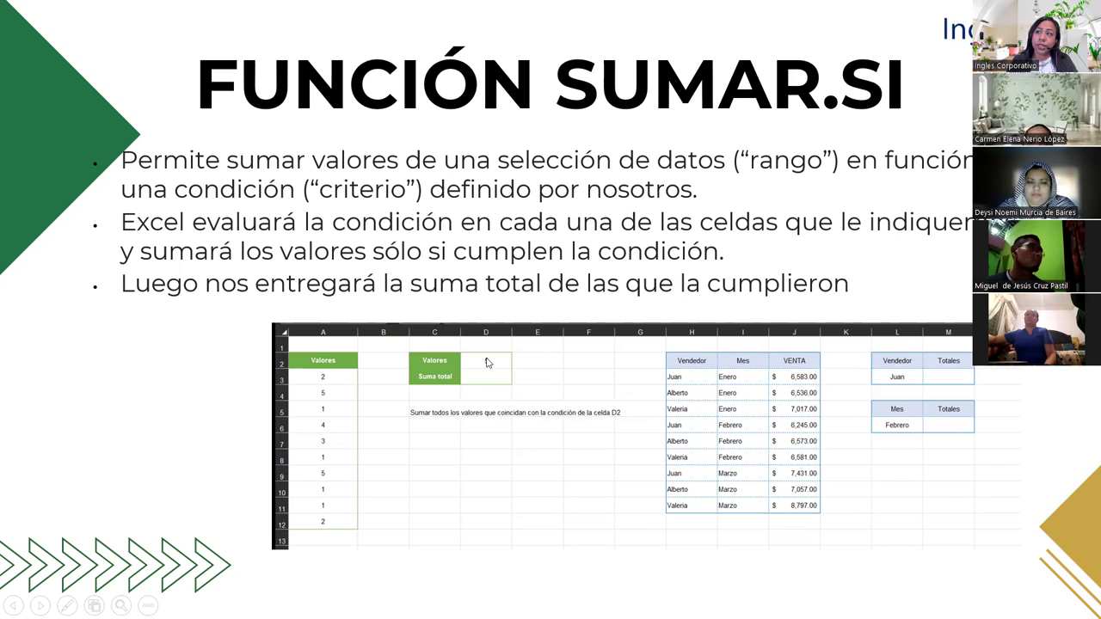
Reveal the example value 5 in D2, then advance to the DESARROLLO slide
{"action": "key", "text": "Right"}
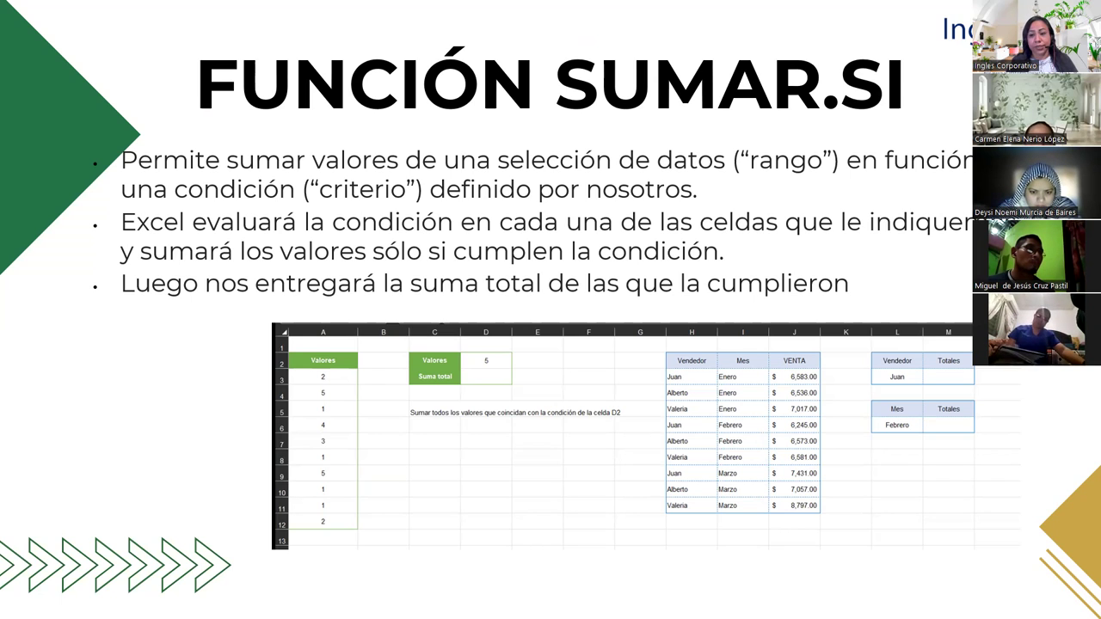
{"action": "mouse_move", "coordinate": [486, 362]}
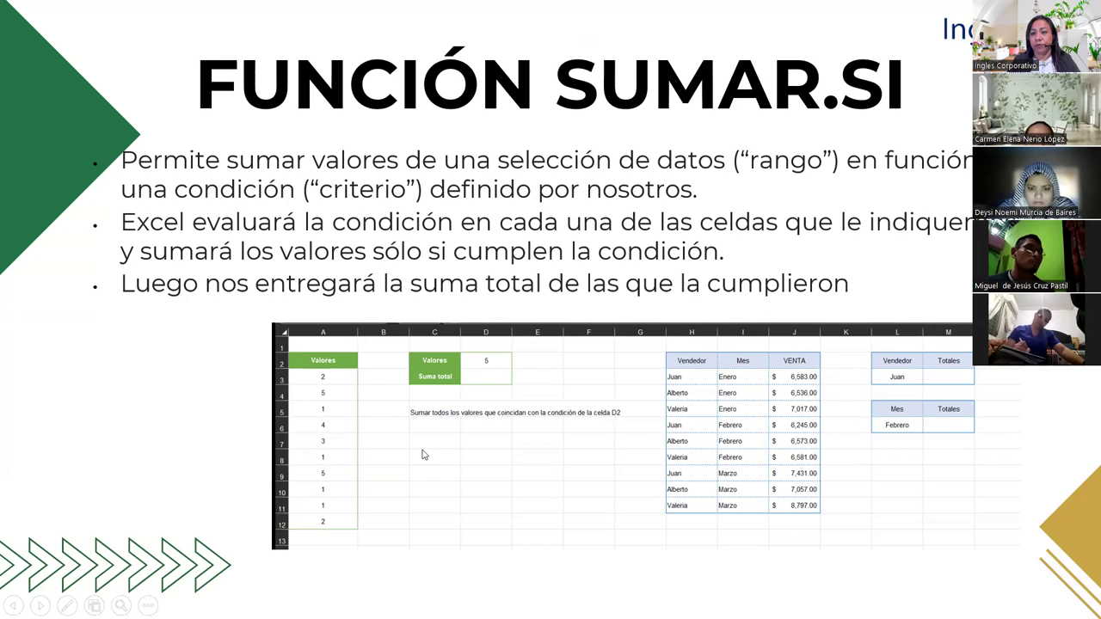
{"action": "left_click", "coordinate": [423, 454]}
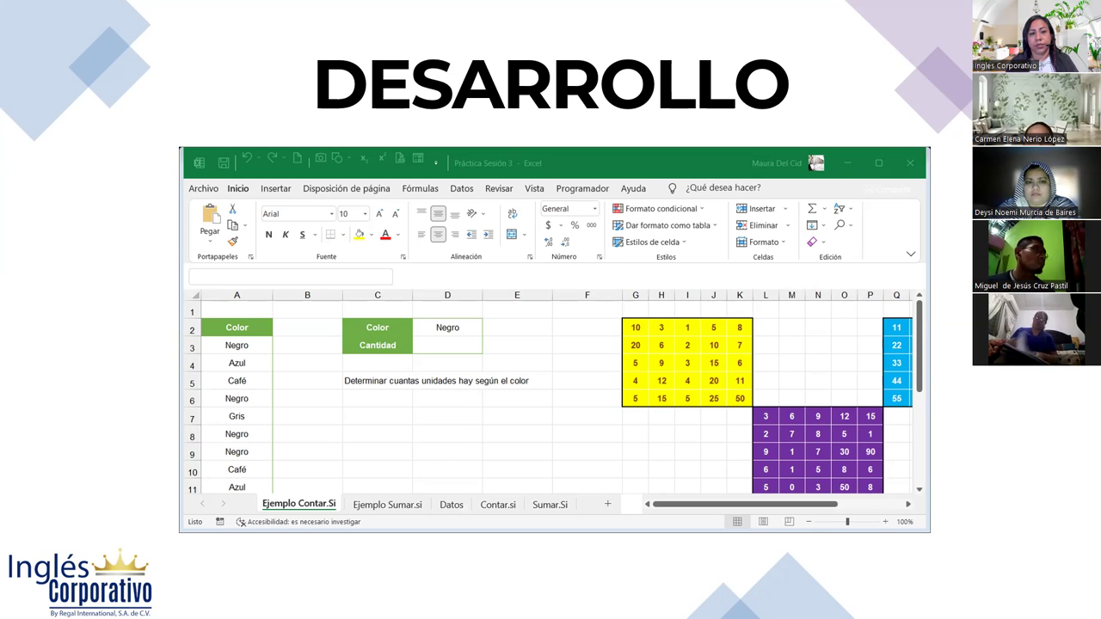
Switch from the slideshow to Excel's Práctica Sesión 3 Ejemplo Contar.Si sheet
{"action": "key", "text": "alt+Tab"}
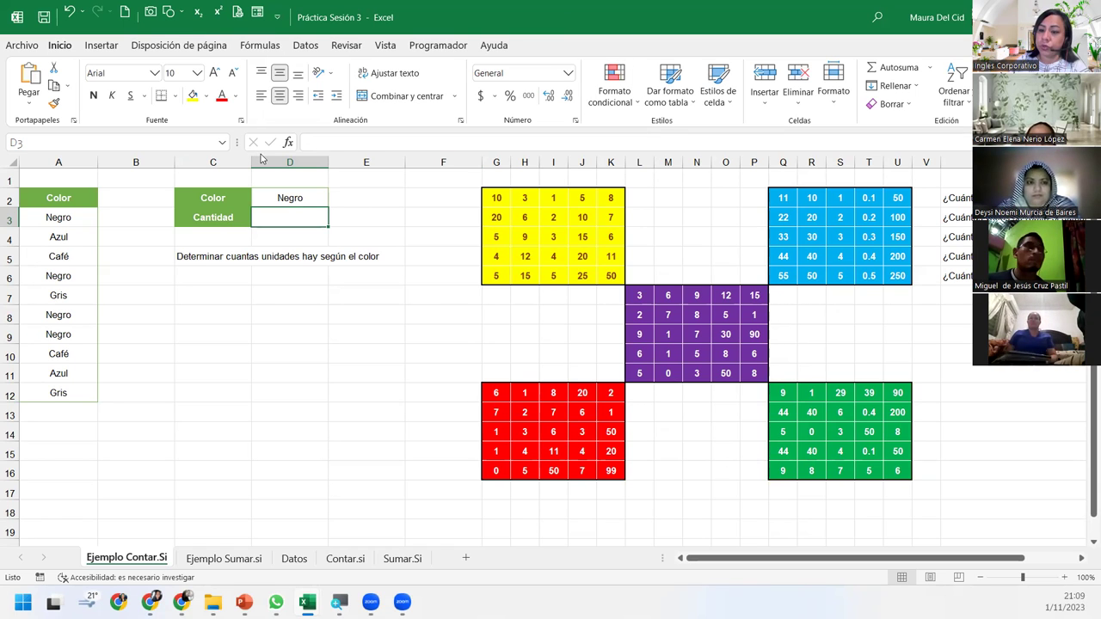
{"action": "left_click", "coordinate": [267, 49]}
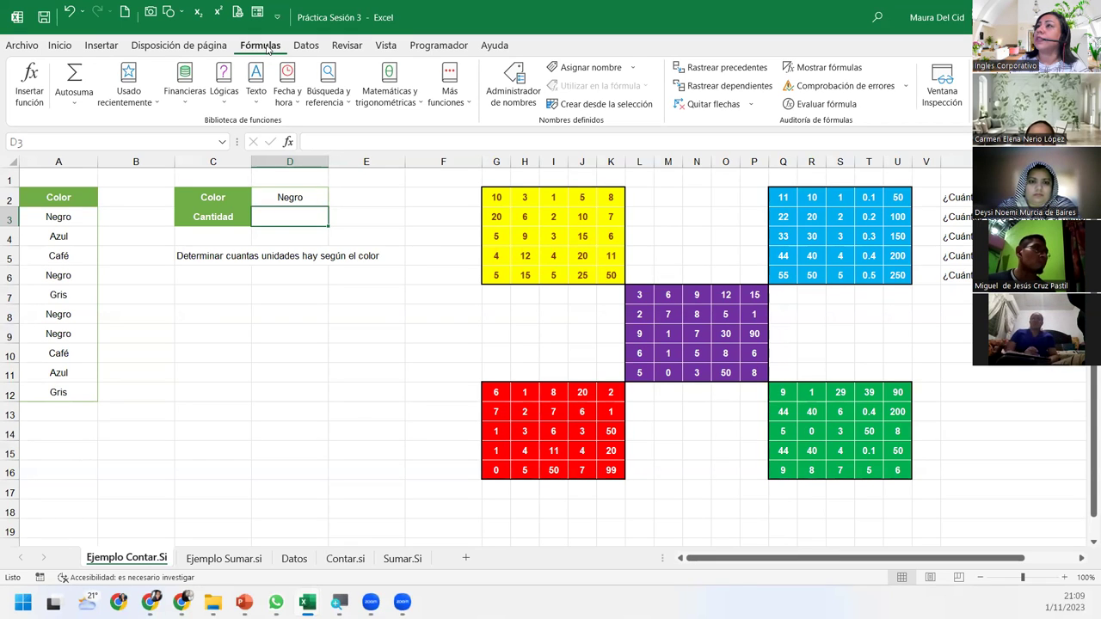
{"action": "left_click", "coordinate": [468, 104]}
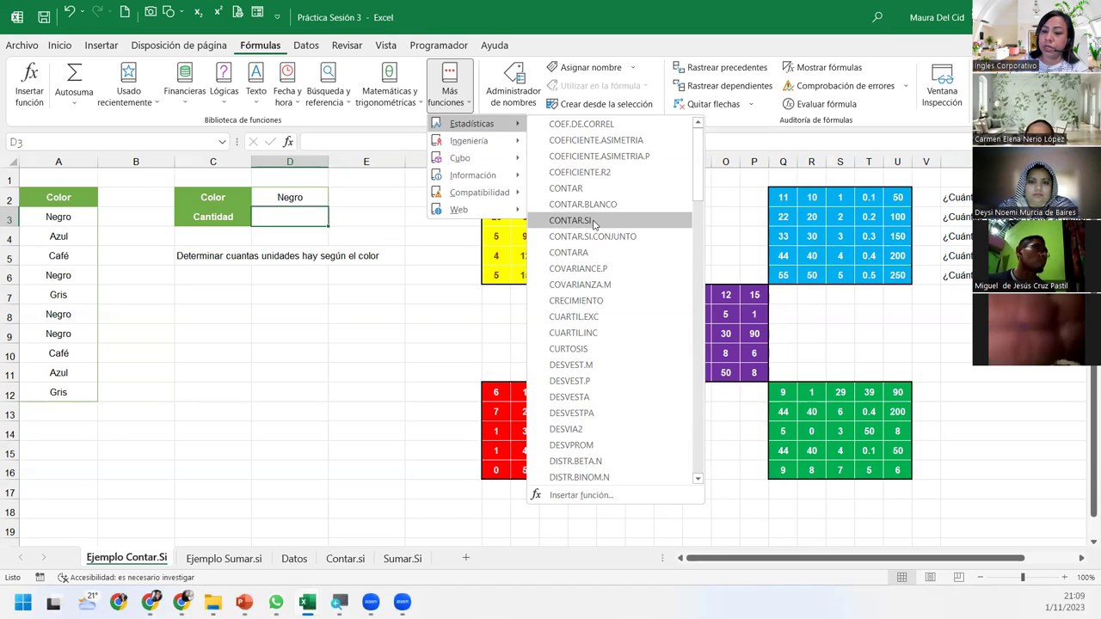
{"action": "mouse_move", "coordinate": [472, 124]}
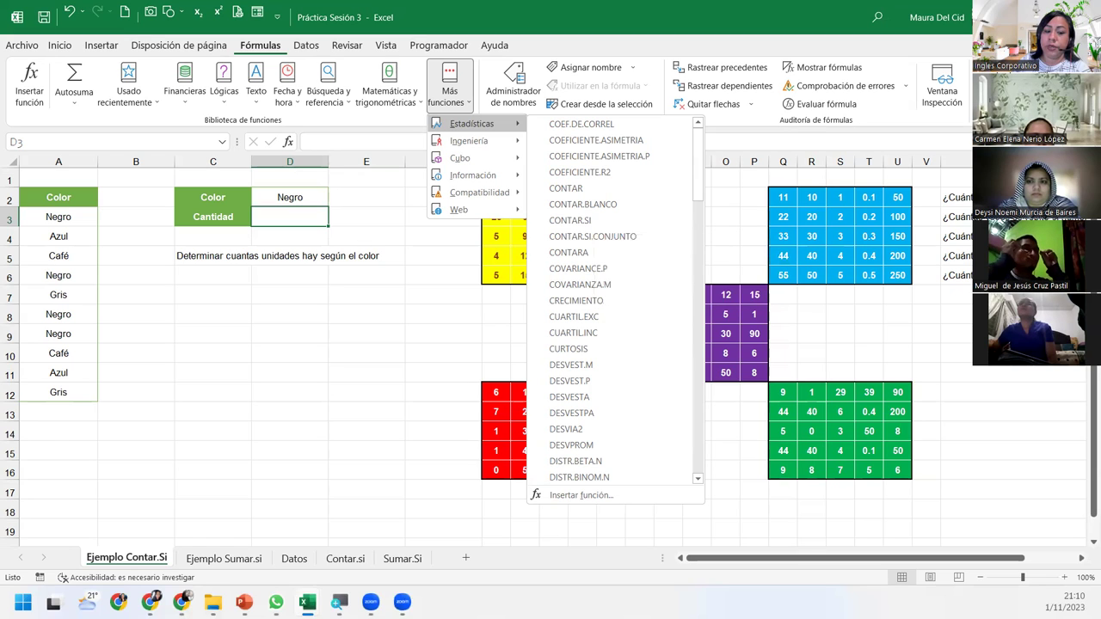
{"action": "key", "text": "alt+Tab"}
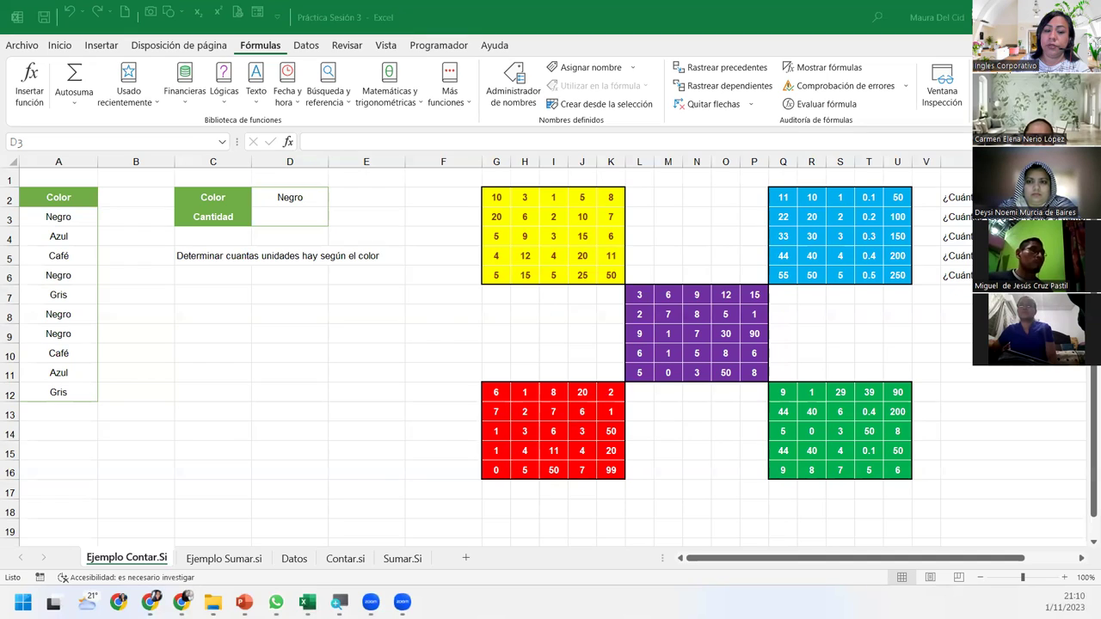
{"action": "key", "text": "Right"}
{"action": "key", "text": "Right"}
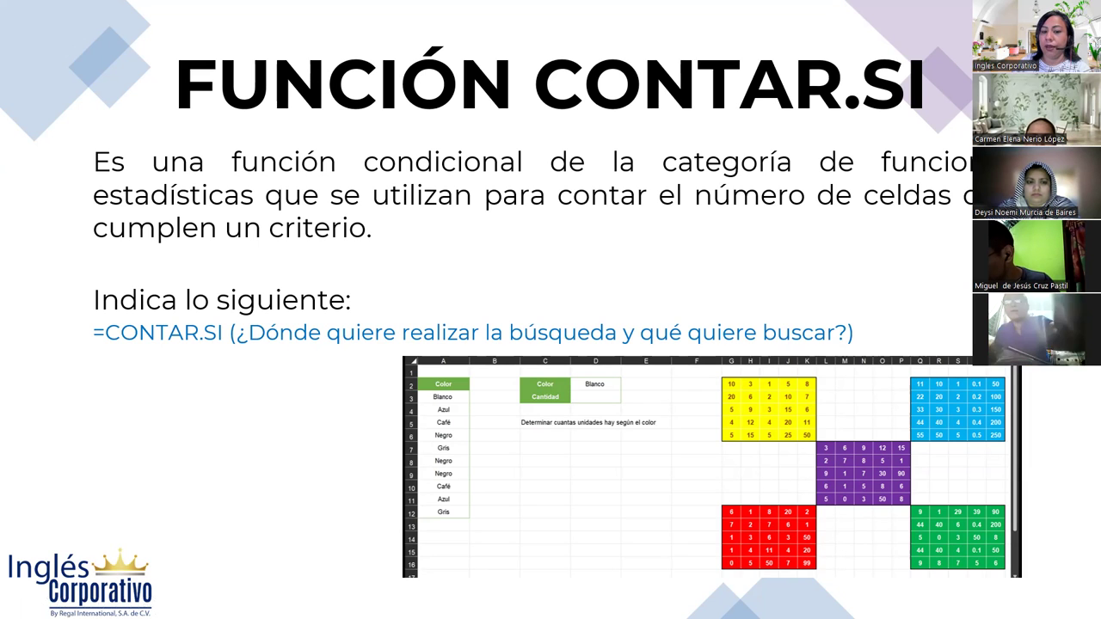
{"action": "key", "text": "alt+Tab"}
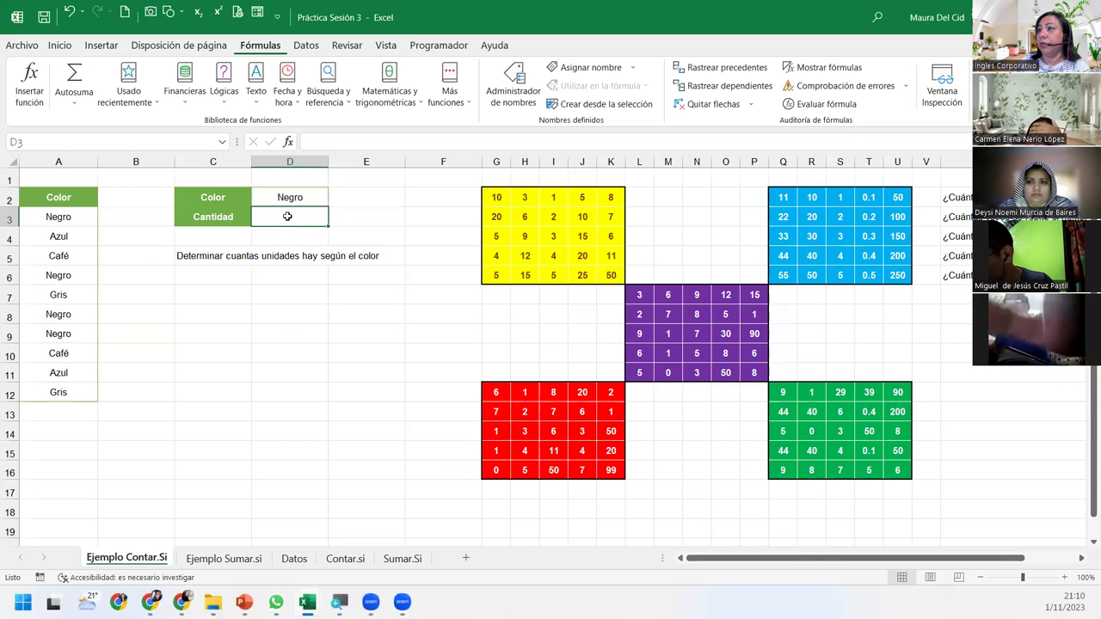
Insert CONTAR.SI into D3 from the Estadísticas functions list, opening its arguments form
{"action": "left_click", "coordinate": [449, 86]}
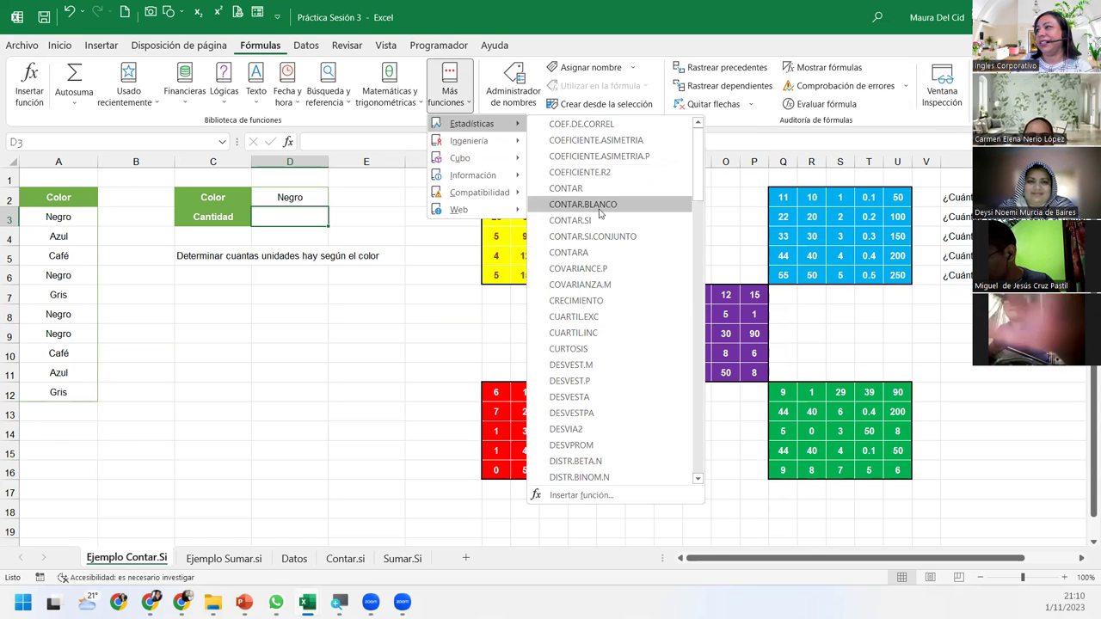
{"action": "left_click", "coordinate": [580, 222]}
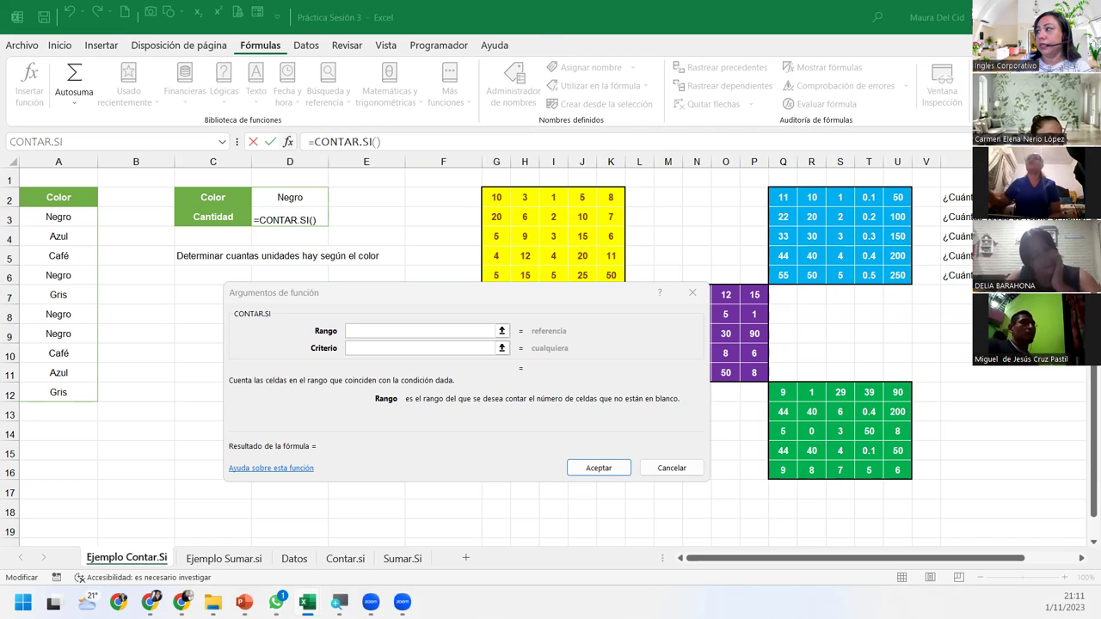
Cancel the CONTAR.SI arguments form and close the workbook without saving
{"action": "left_click", "coordinate": [693, 292]}
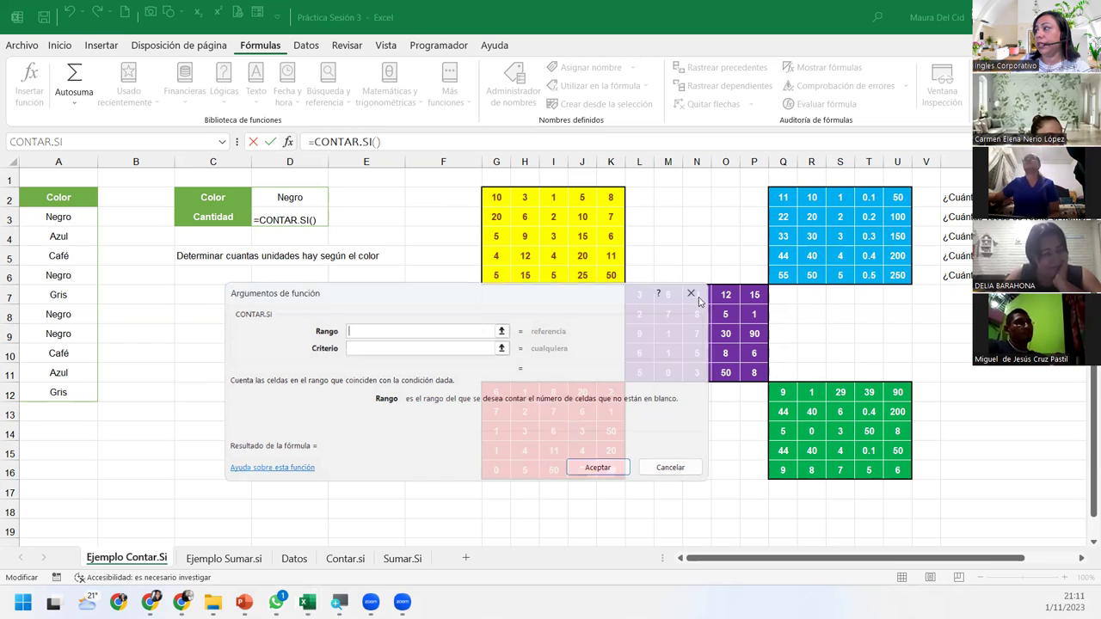
{"action": "key", "text": "alt+F4"}
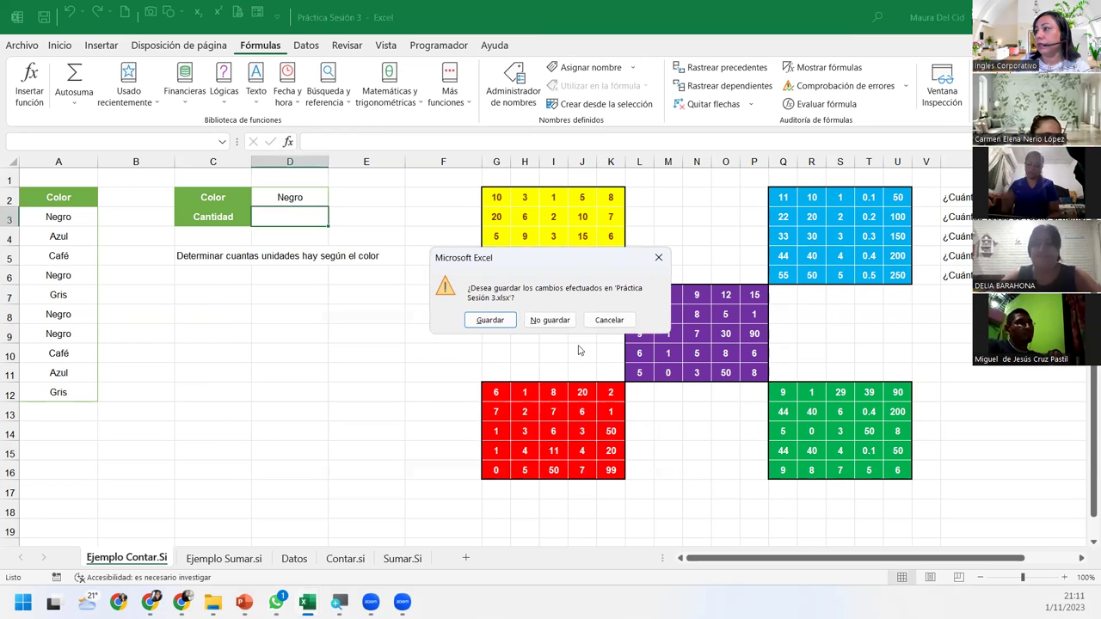
{"action": "left_click", "coordinate": [564, 320]}
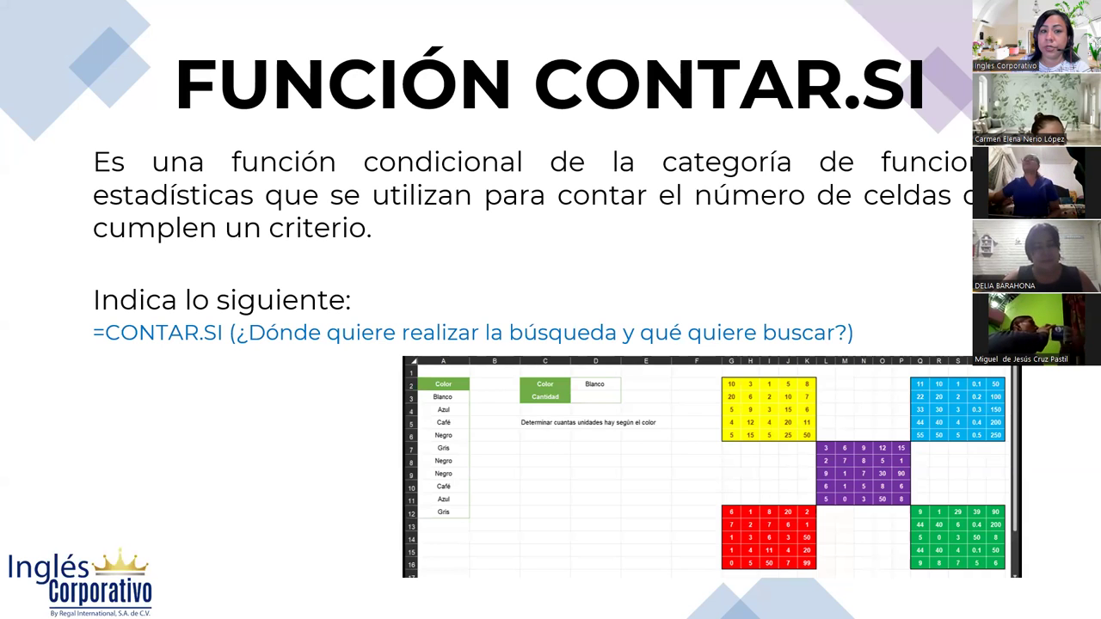
Switch back to Excel's Ejemplo Contar.Si sheet, with Negro as the color
{"action": "key", "text": "alt+Tab"}
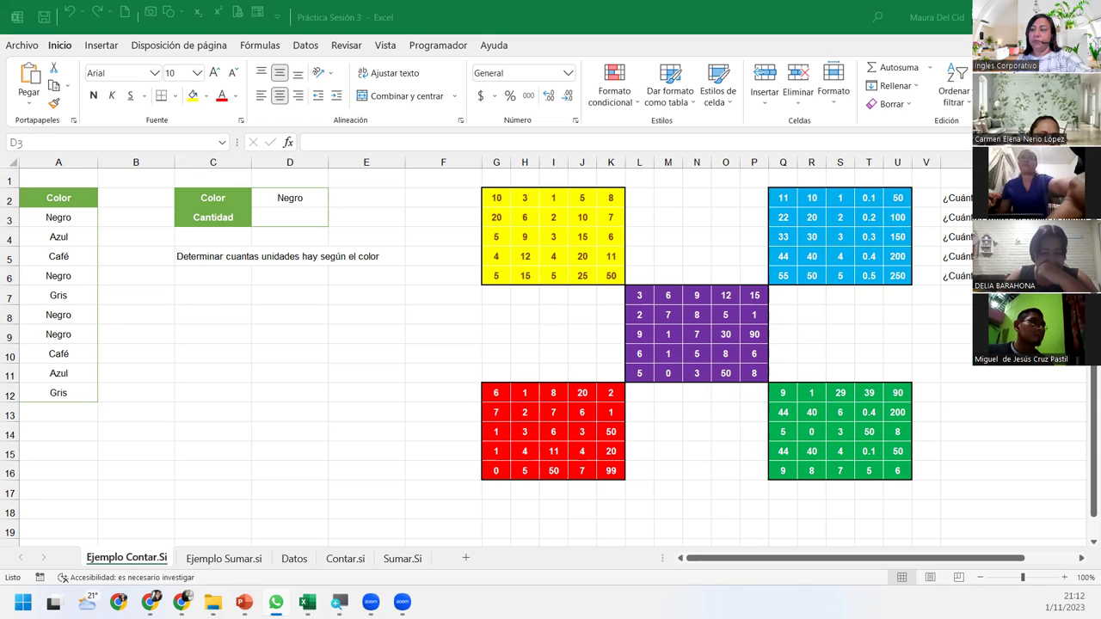
Insert CONTAR.SI into D3 via Fórmulas > Más funciones > Estadísticas and focus the Rango box
{"action": "left_click", "coordinate": [295, 218]}
{"action": "left_click", "coordinate": [260, 45]}
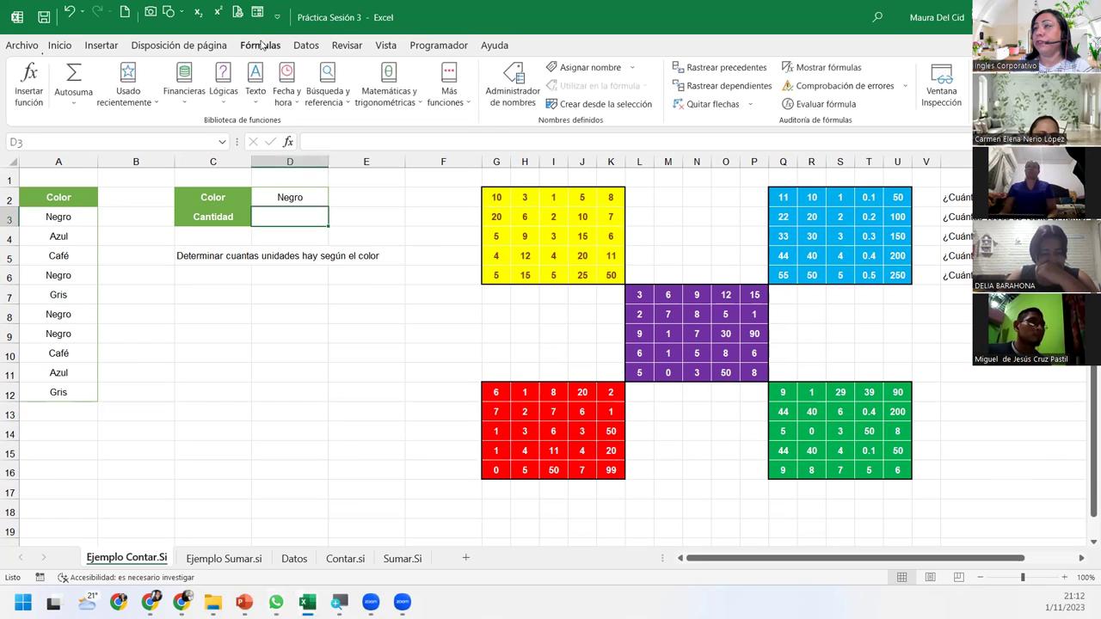
{"action": "left_click", "coordinate": [449, 86]}
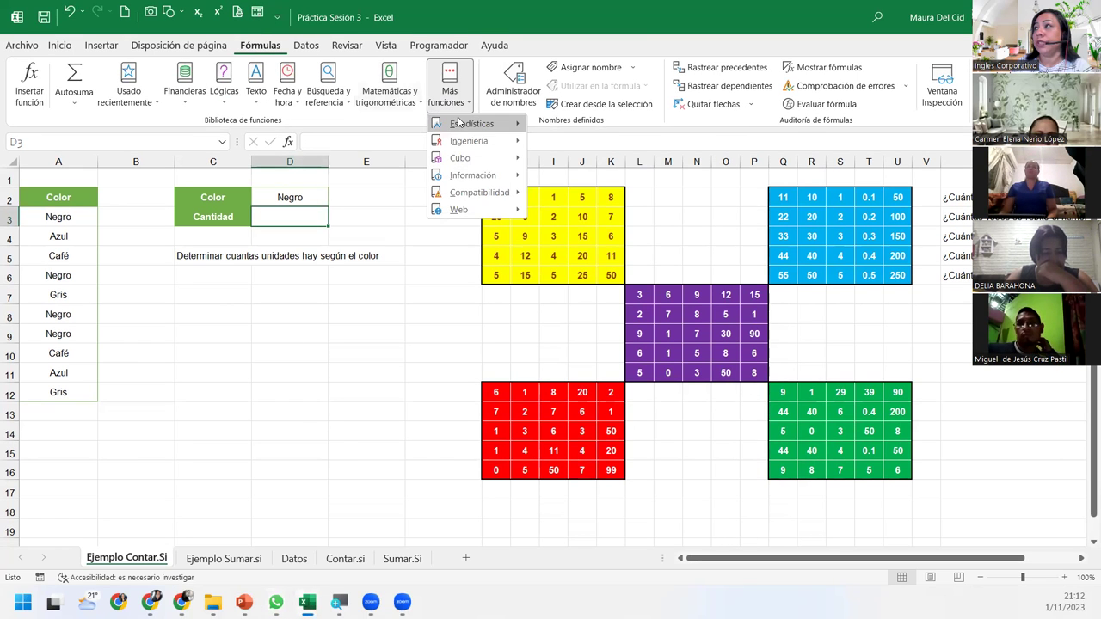
{"action": "left_click", "coordinate": [460, 123]}
{"action": "left_click", "coordinate": [570, 220]}
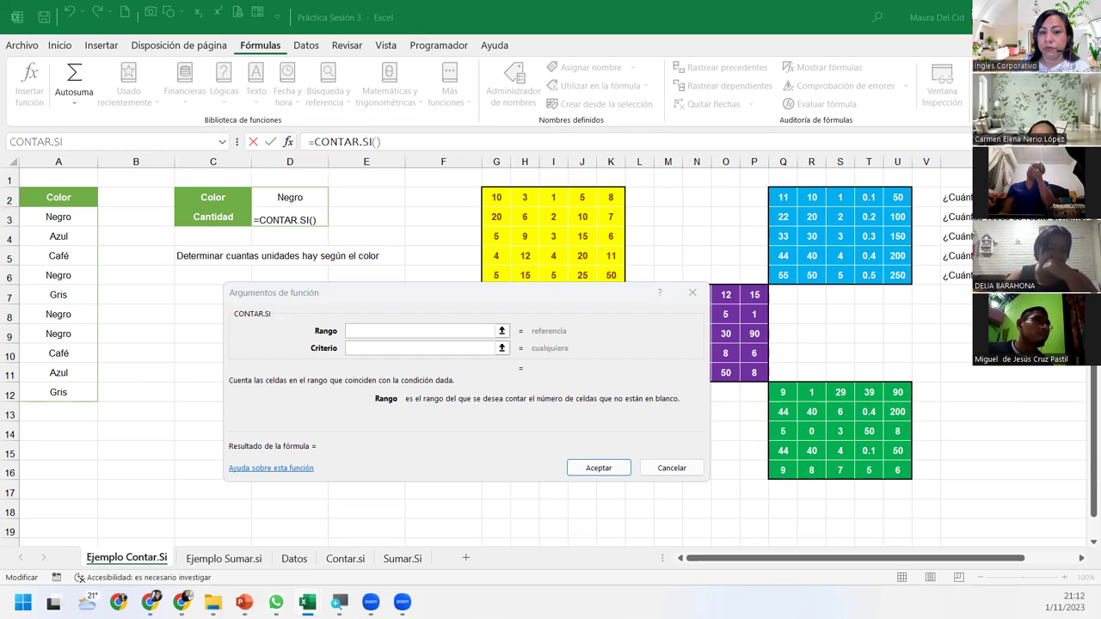
{"action": "left_click", "coordinate": [366, 334]}
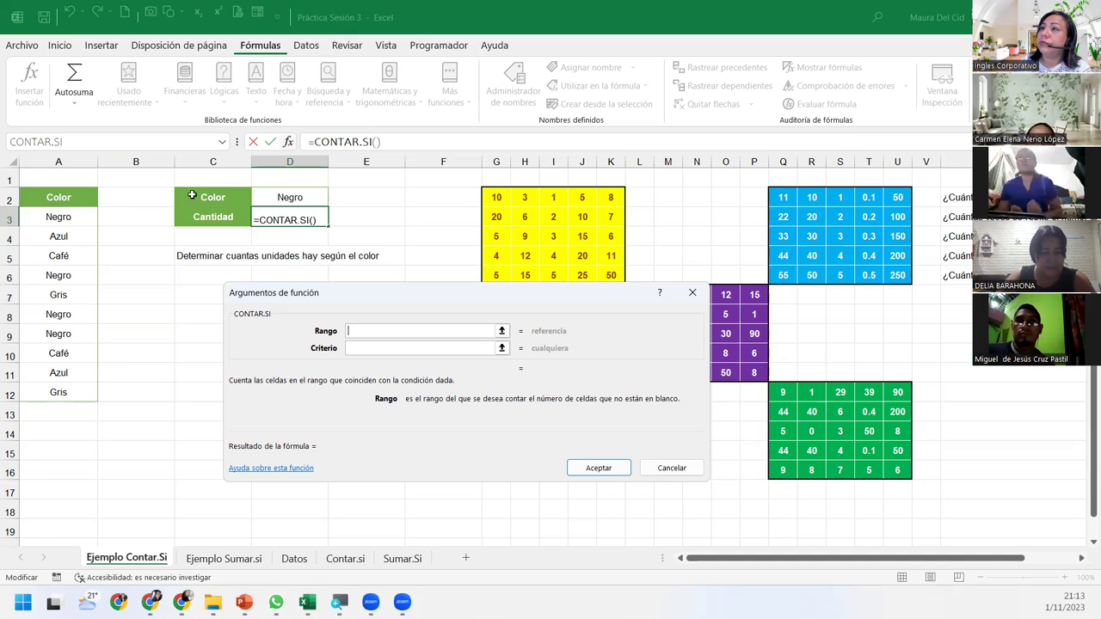
Set the CONTAR.SI Rango to the colours in A3:A12, then move to Criterio
{"action": "left_click_drag", "start_coordinate": [34, 217], "coordinate": [86, 394]}
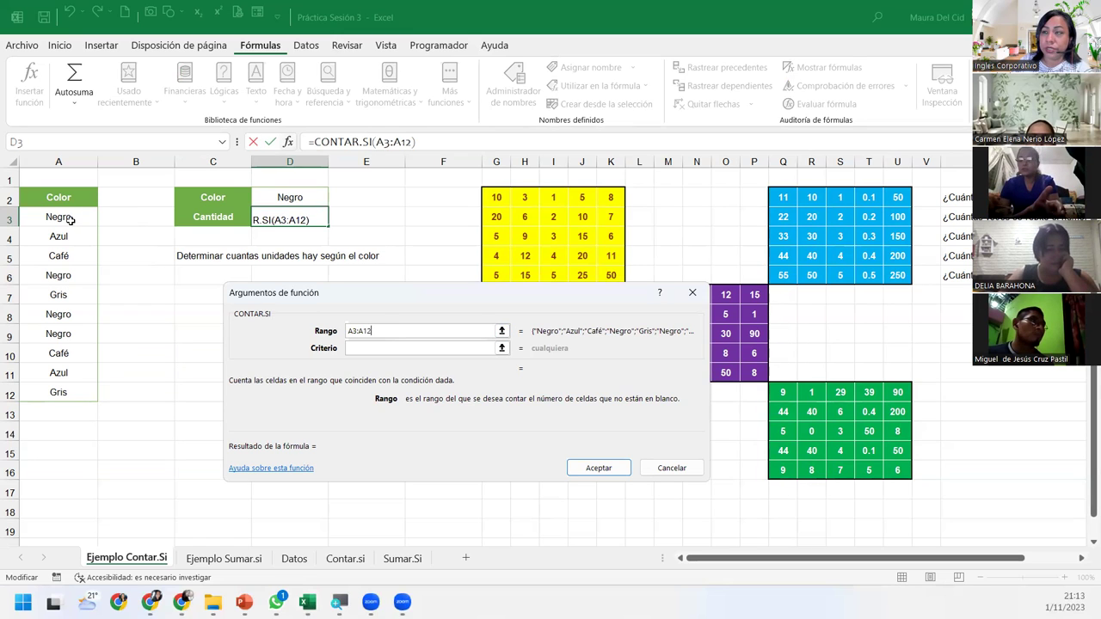
{"action": "left_click", "coordinate": [393, 344]}
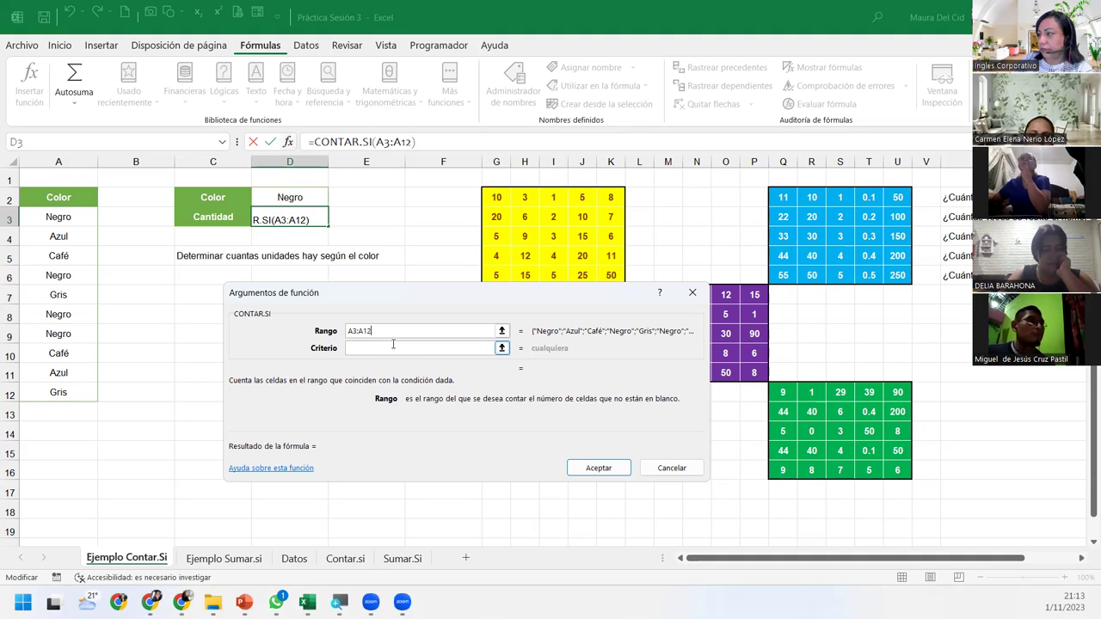
Use D2 as the criterion to finish =CONTAR.SI(A3:A12;D2) in D3, giving 4
{"action": "left_click", "coordinate": [393, 346]}
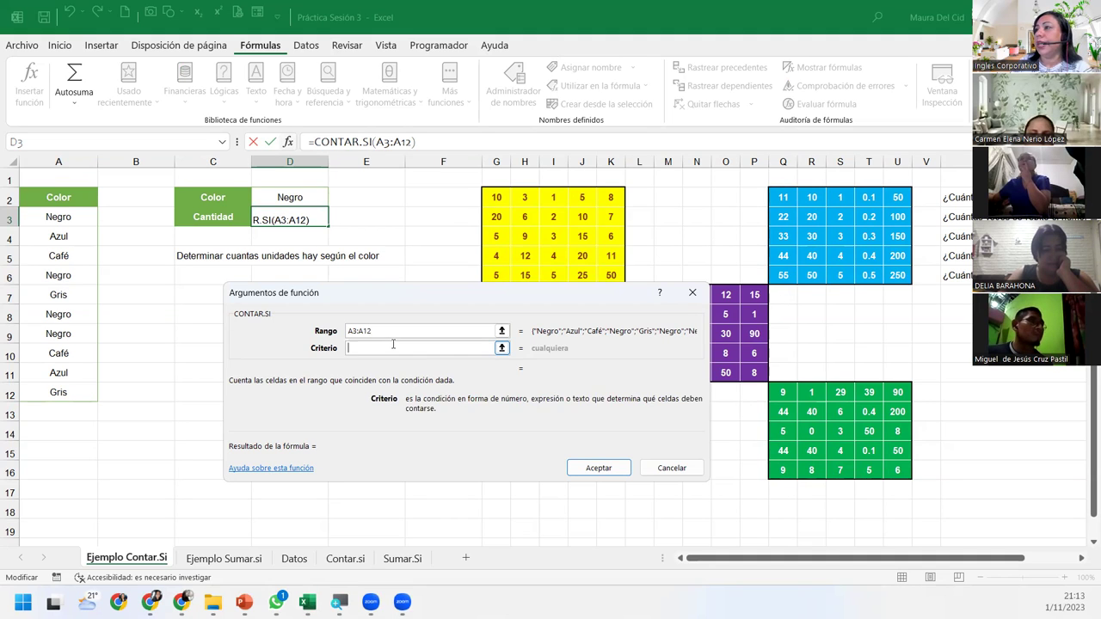
{"action": "left_click", "coordinate": [309, 197]}
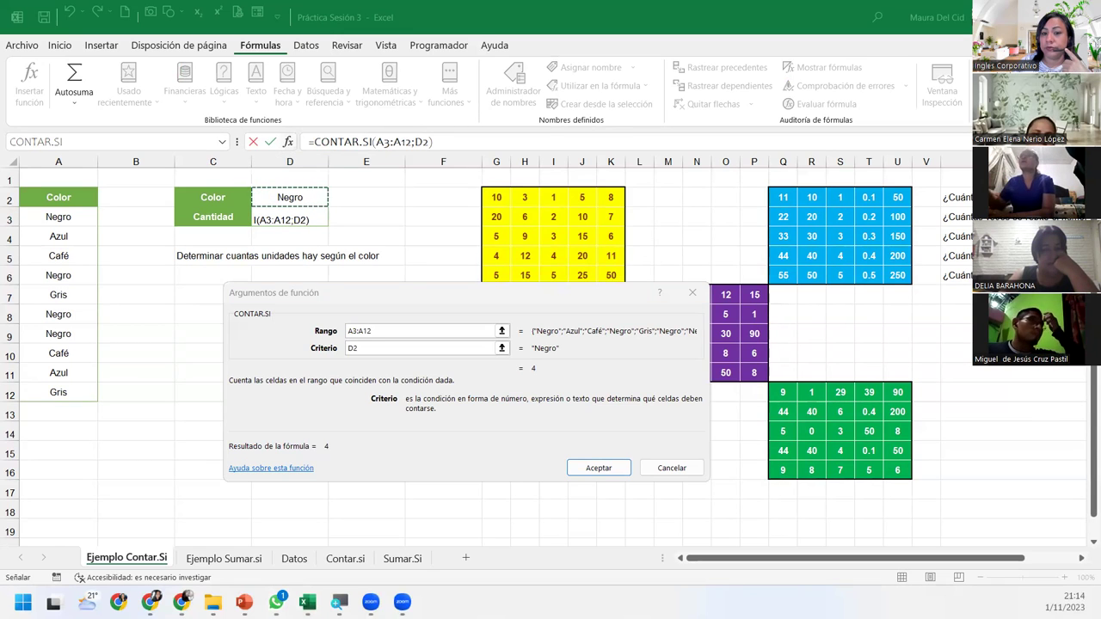
{"action": "left_click", "coordinate": [599, 468]}
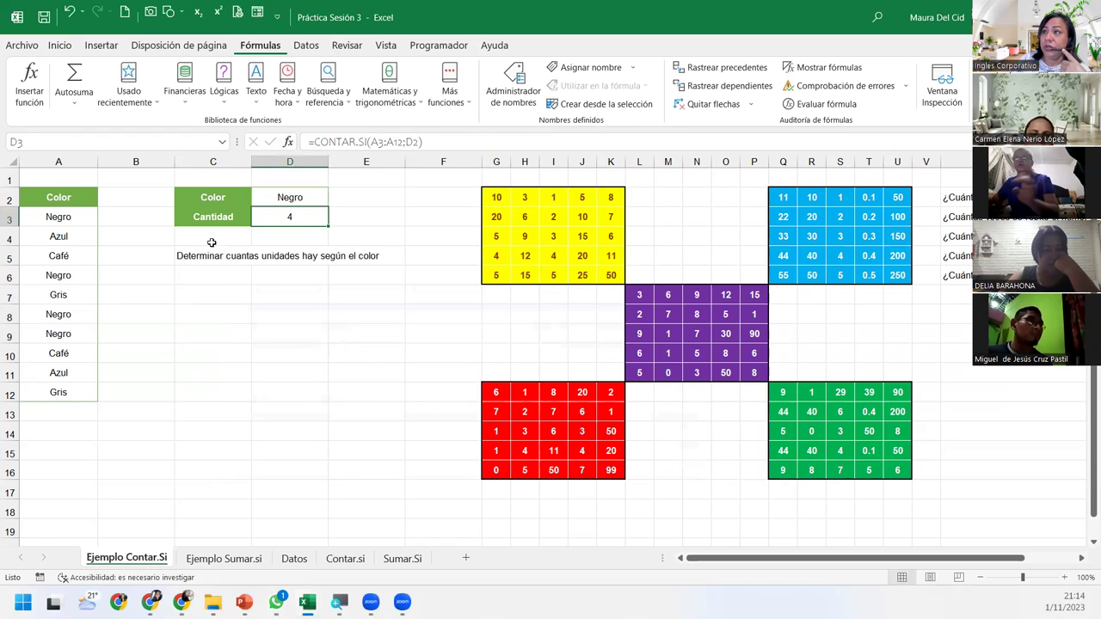
Select the four Negro cells A3, A6, A8 and A9 to confirm the count of 4
{"action": "left_click", "coordinate": [57, 219]}
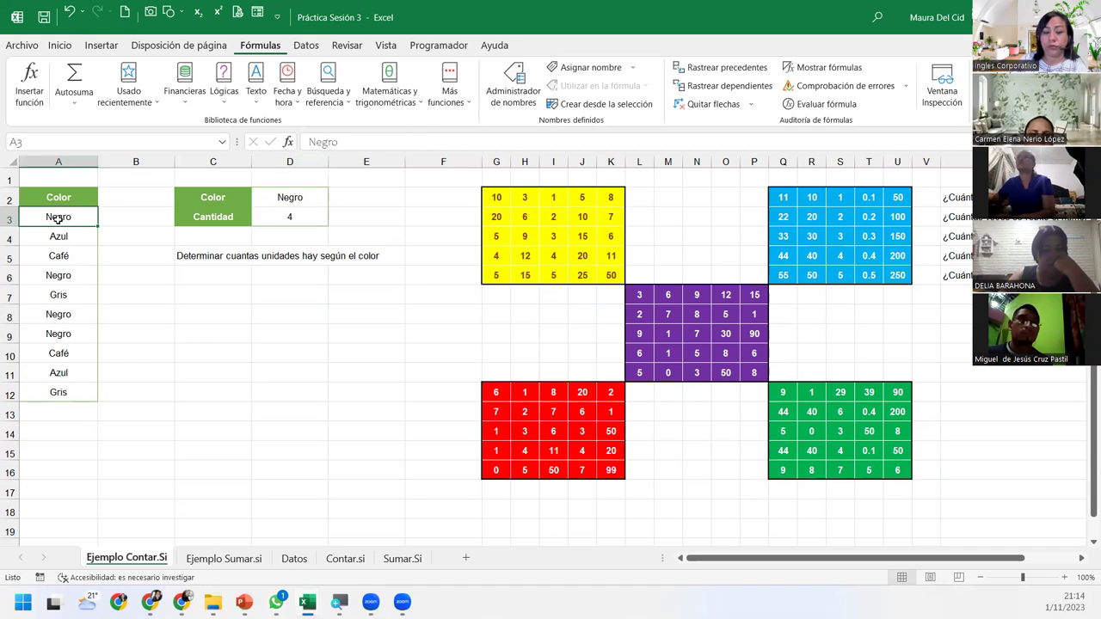
{"action": "left_click", "coordinate": [80, 275], "text": "ctrl"}
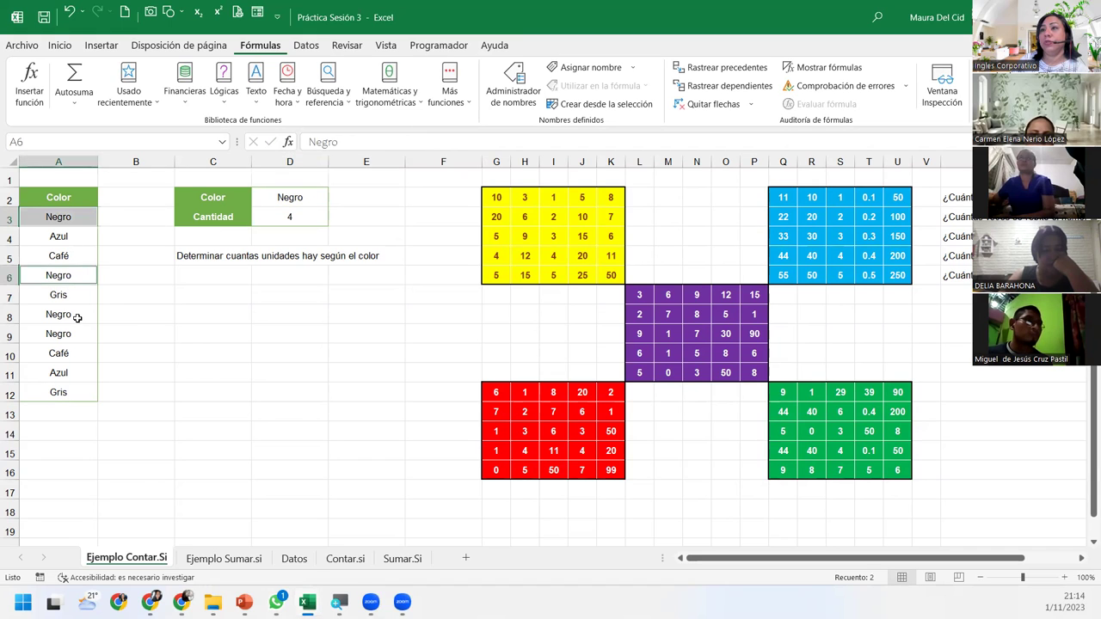
{"action": "left_click", "coordinate": [77, 317], "text": "ctrl"}
{"action": "left_click", "coordinate": [78, 332], "text": "ctrl"}
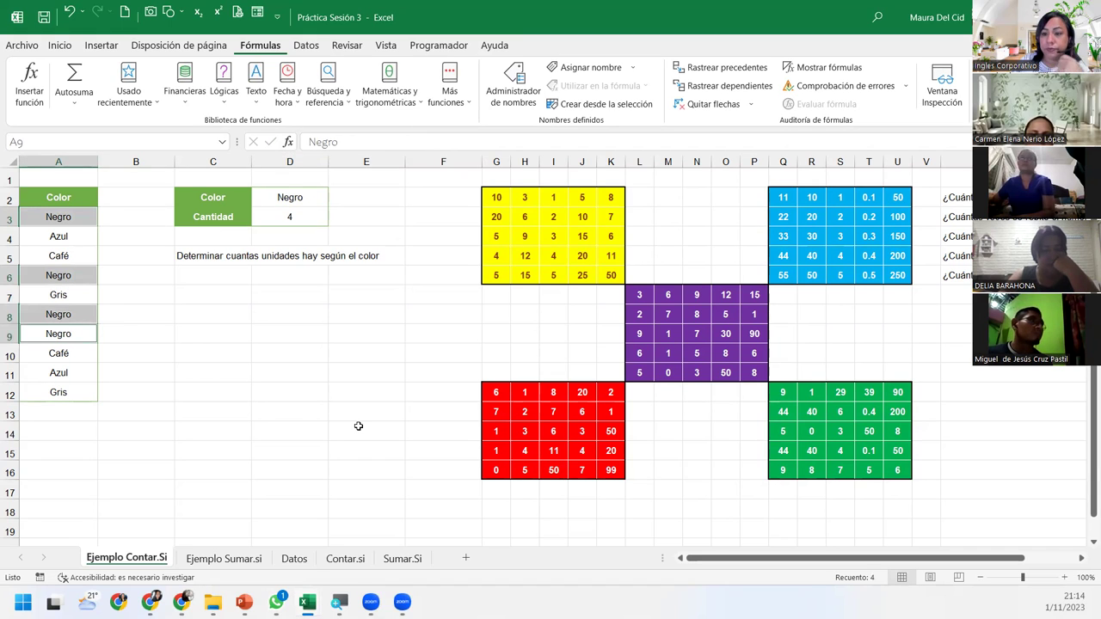
Switch D2 through Azul, Gris and Café, ending on Café with a count of 2
{"action": "left_click", "coordinate": [284, 197]}
{"action": "left_click", "coordinate": [333, 199]}
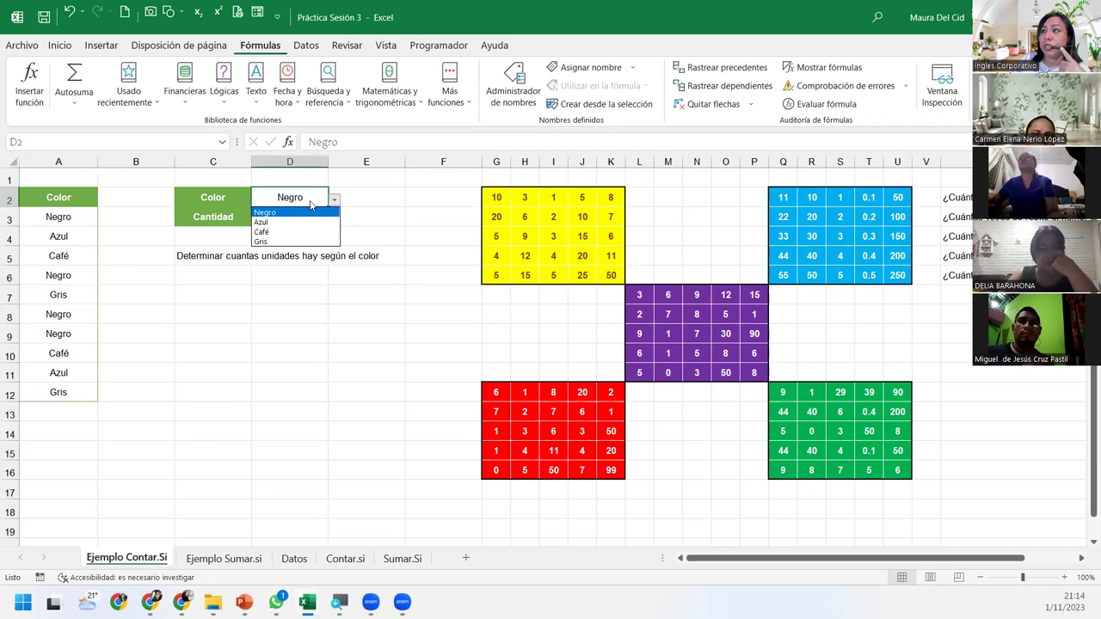
{"action": "left_click", "coordinate": [264, 221]}
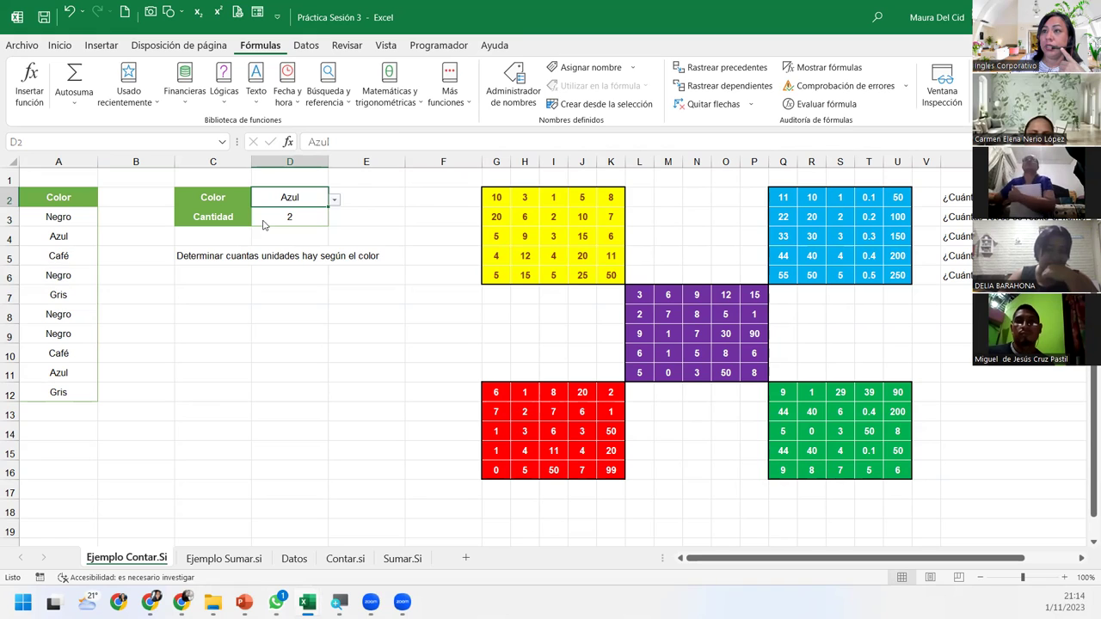
{"action": "left_click", "coordinate": [334, 200]}
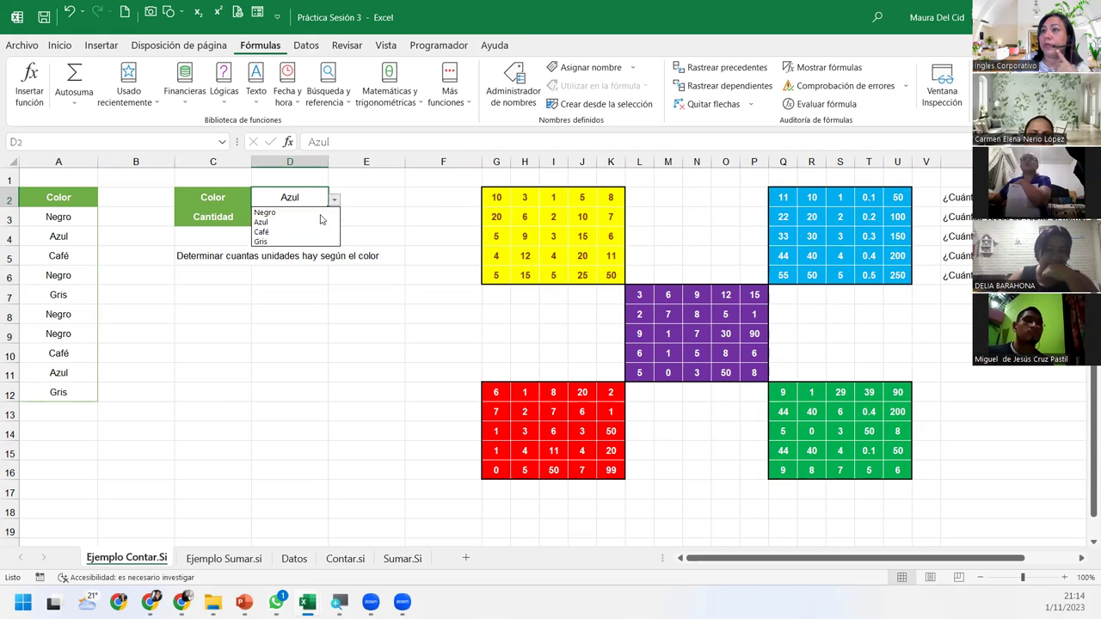
{"action": "left_click", "coordinate": [298, 243]}
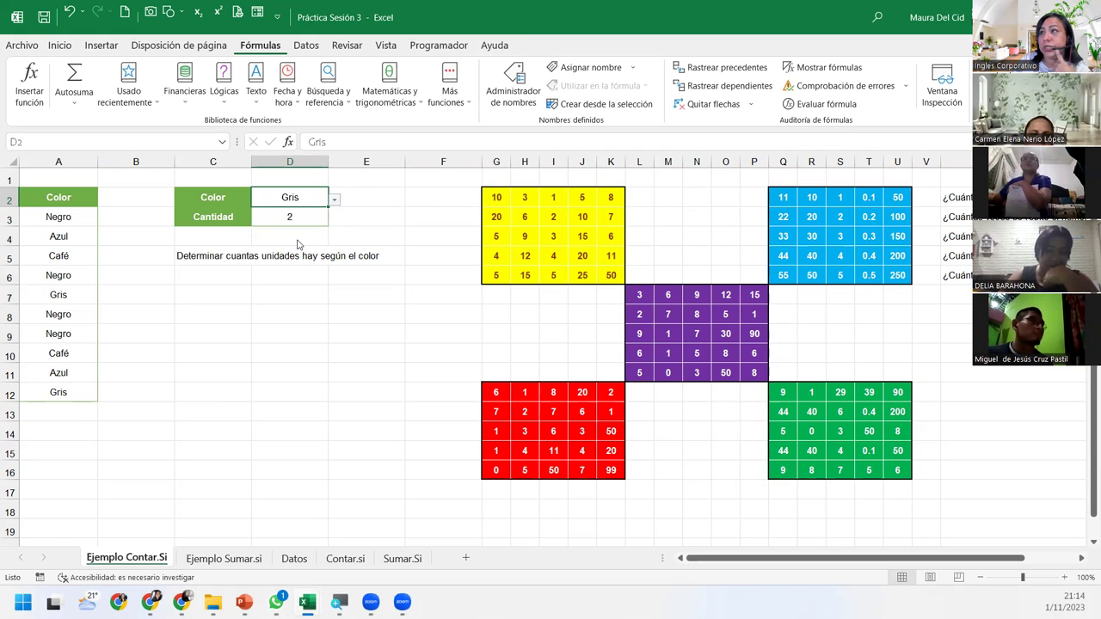
{"action": "left_click", "coordinate": [334, 200]}
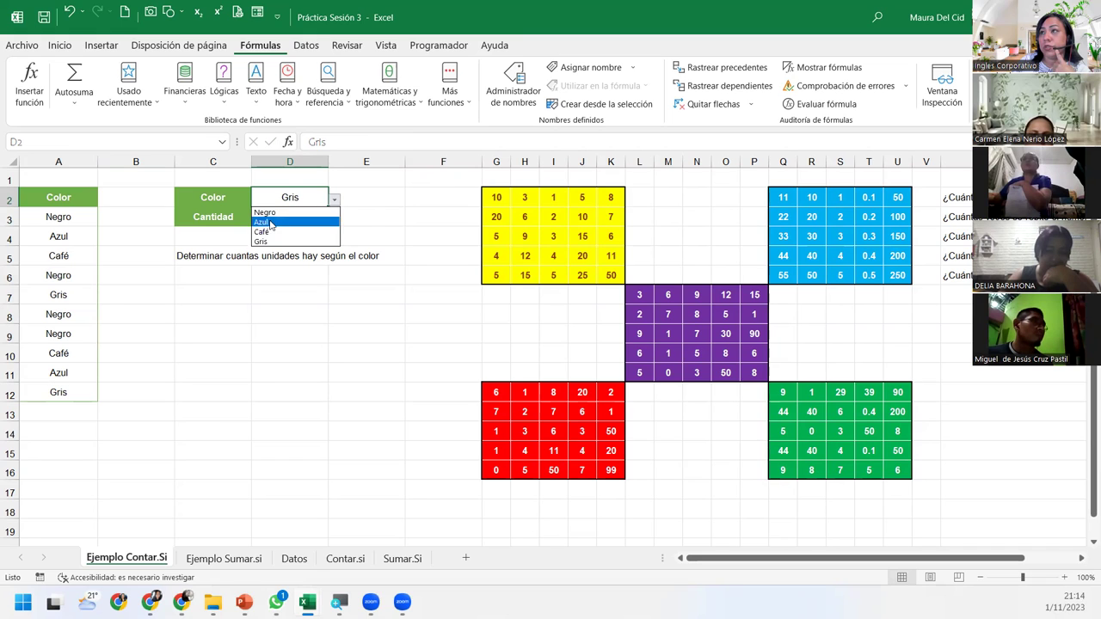
{"action": "left_click", "coordinate": [266, 232]}
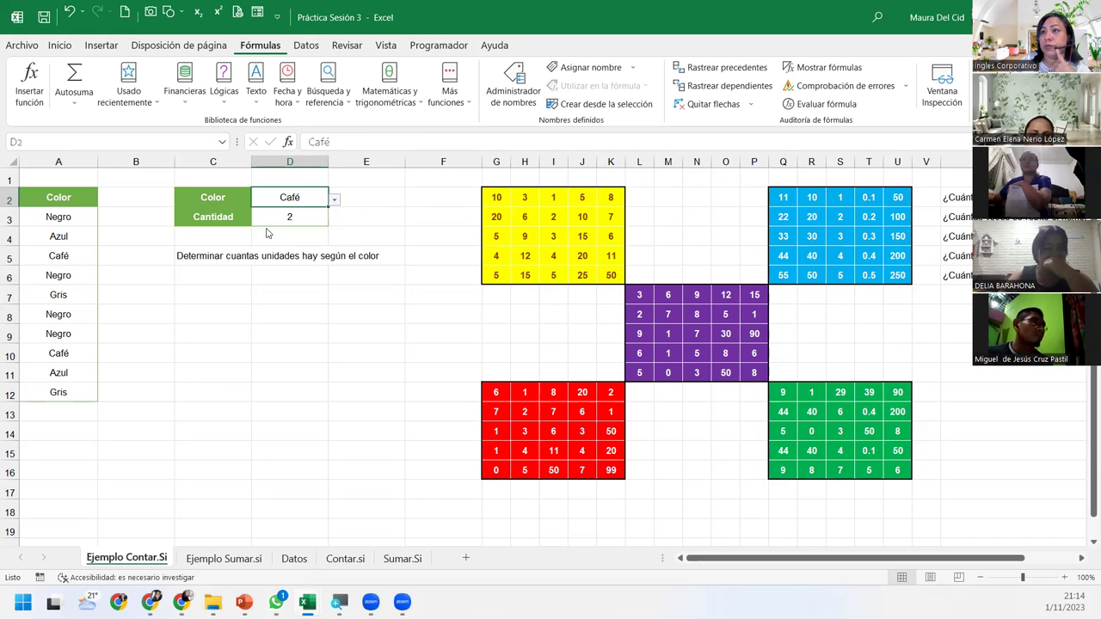
{"action": "left_click", "coordinate": [85, 351]}
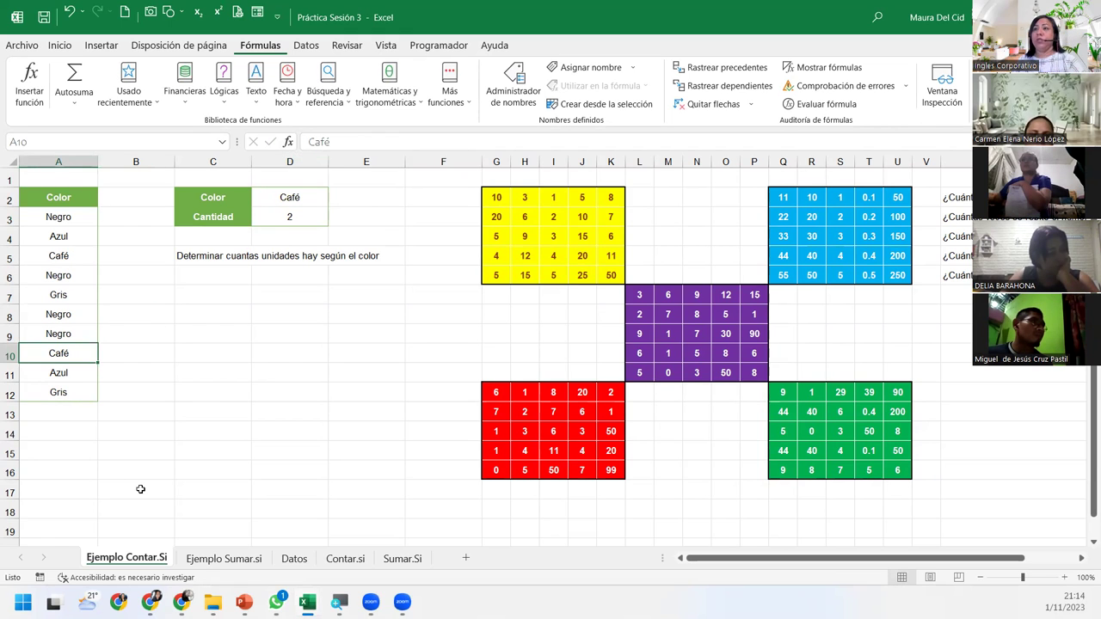
Replace Café with Azul in A10 so the D3 count drops to 1, then review D3
{"action": "type", "text": "azul"}
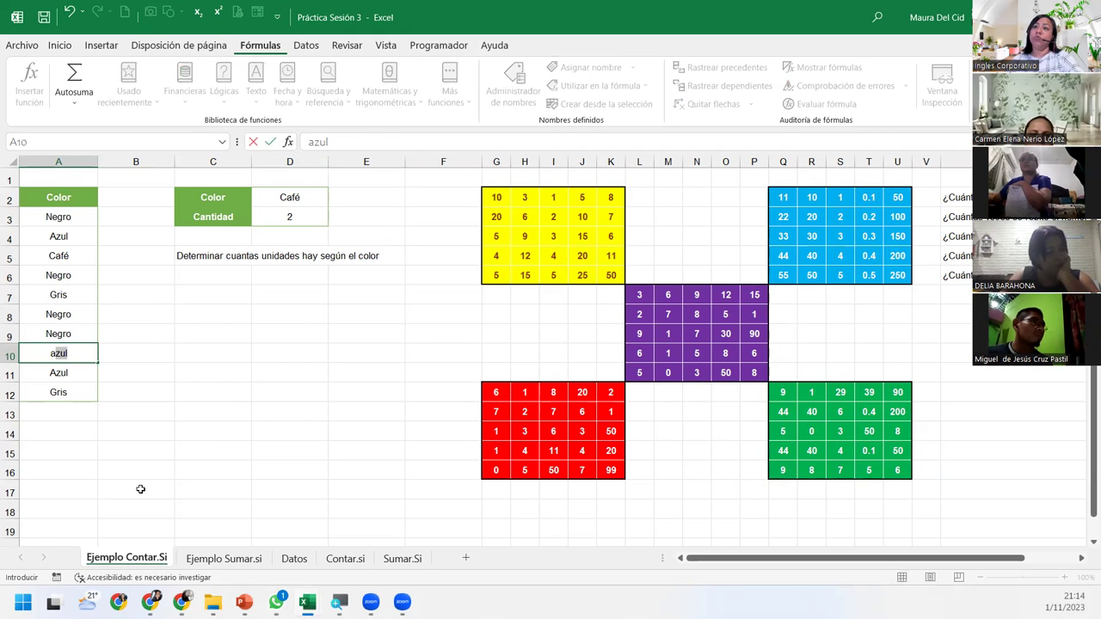
{"action": "key", "text": "Return"}
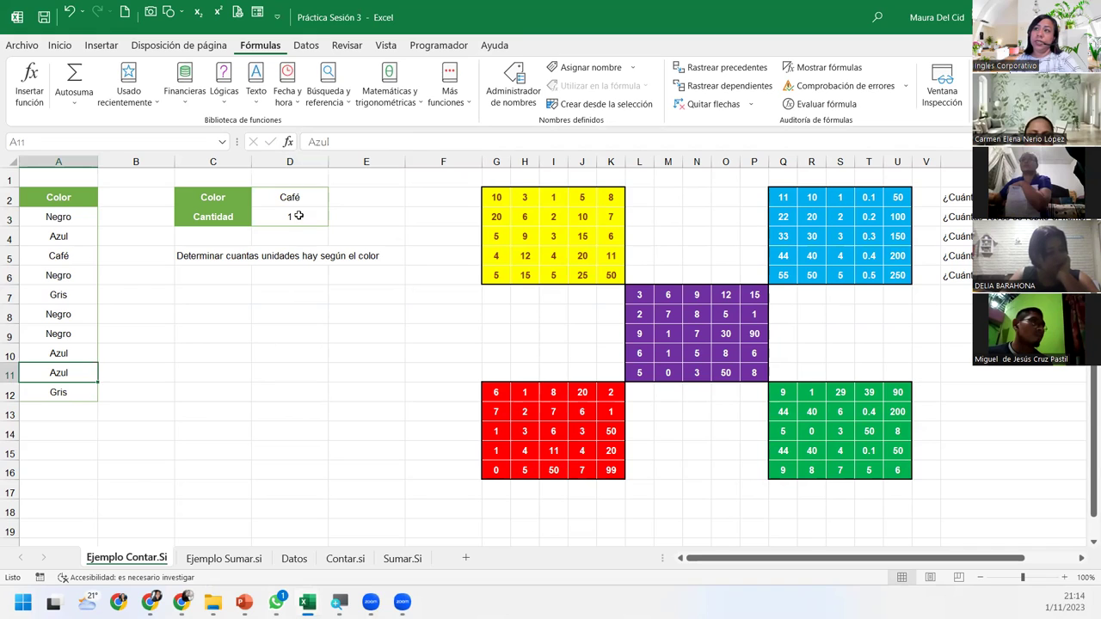
{"action": "left_click", "coordinate": [298, 216]}
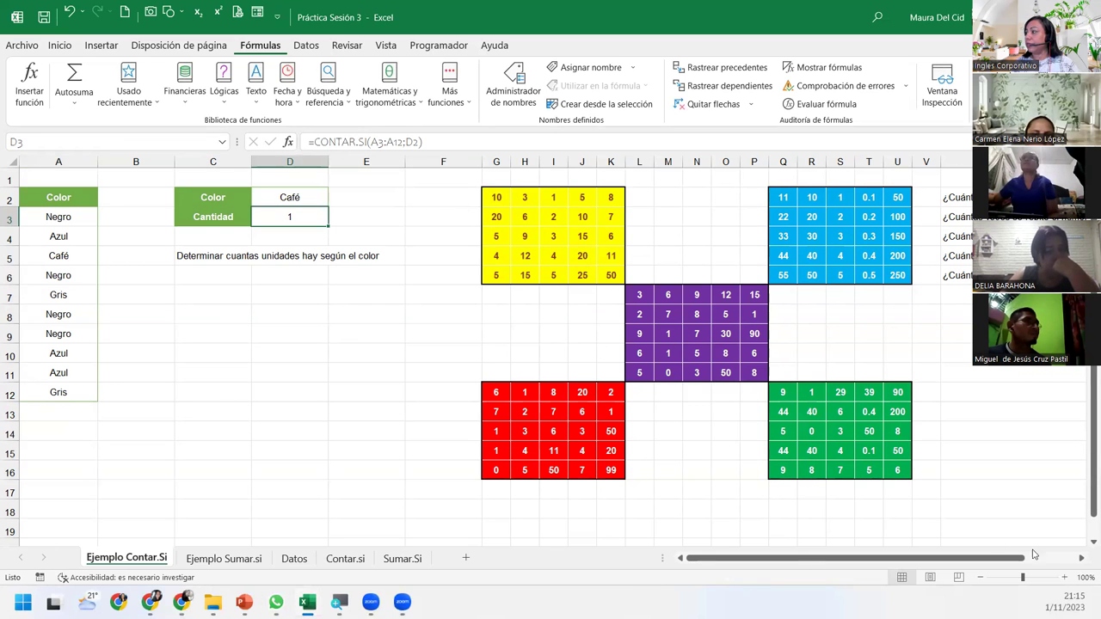
Scroll right to the five questions in column W, zoom to 110%, and select X2
{"action": "left_click", "coordinate": [1082, 561]}
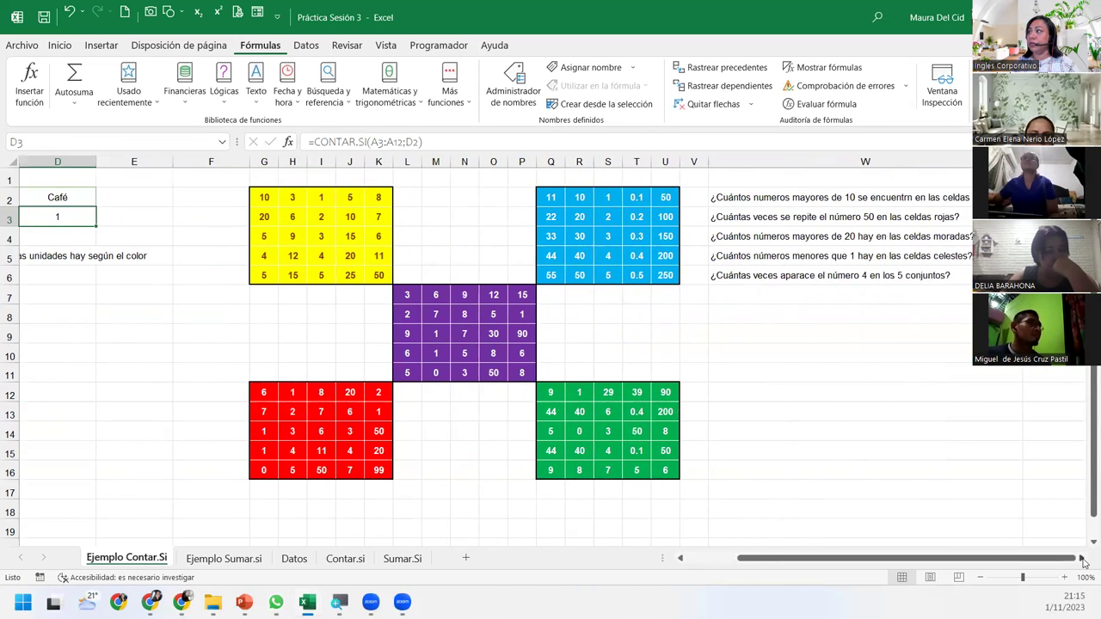
{"action": "left_click", "coordinate": [1083, 560]}
{"action": "left_click", "coordinate": [1083, 561]}
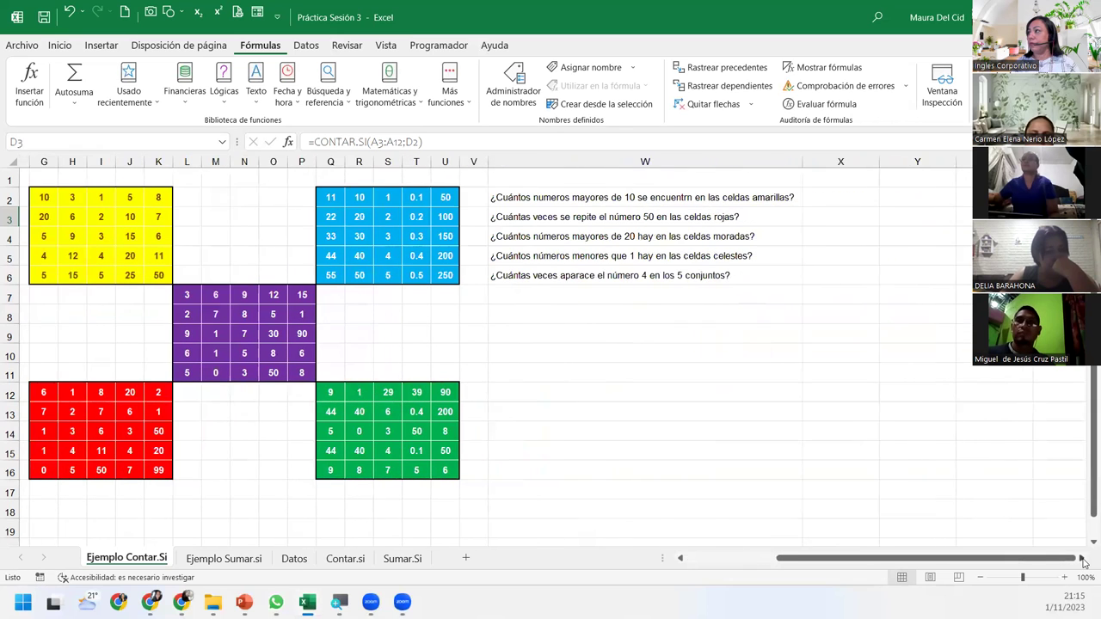
{"action": "left_click", "coordinate": [1064, 577]}
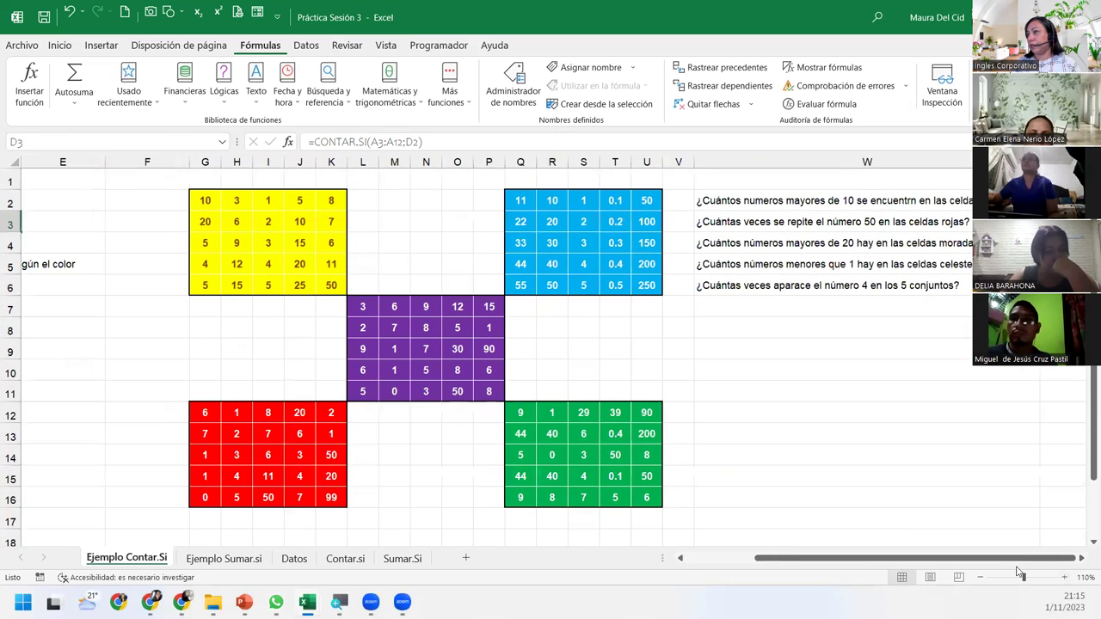
{"action": "left_click", "coordinate": [1083, 561]}
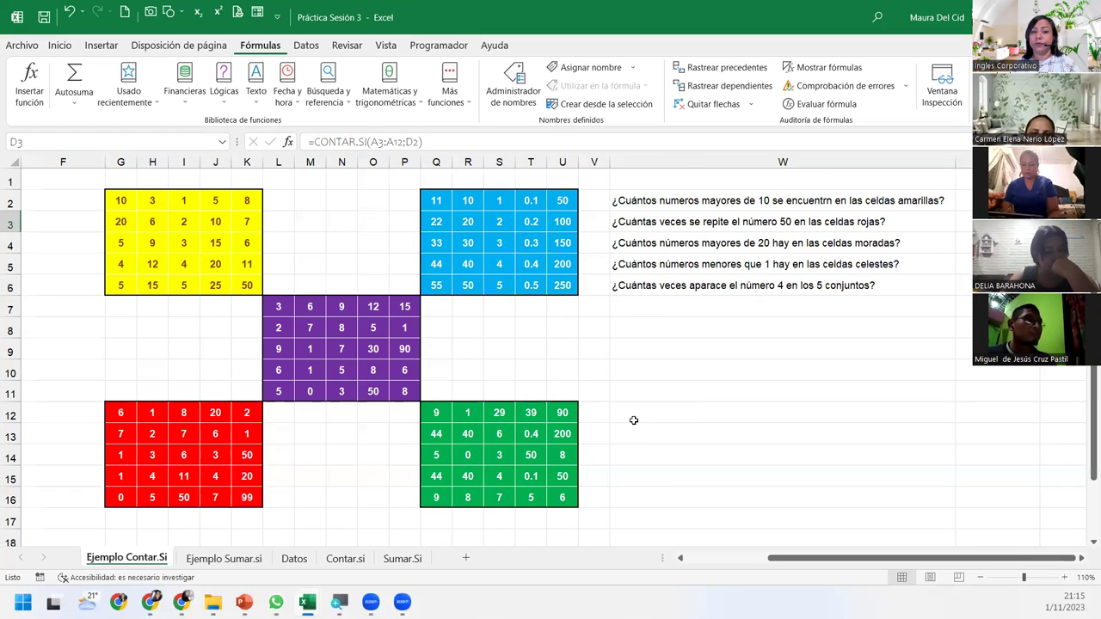
{"action": "left_click", "coordinate": [961, 200]}
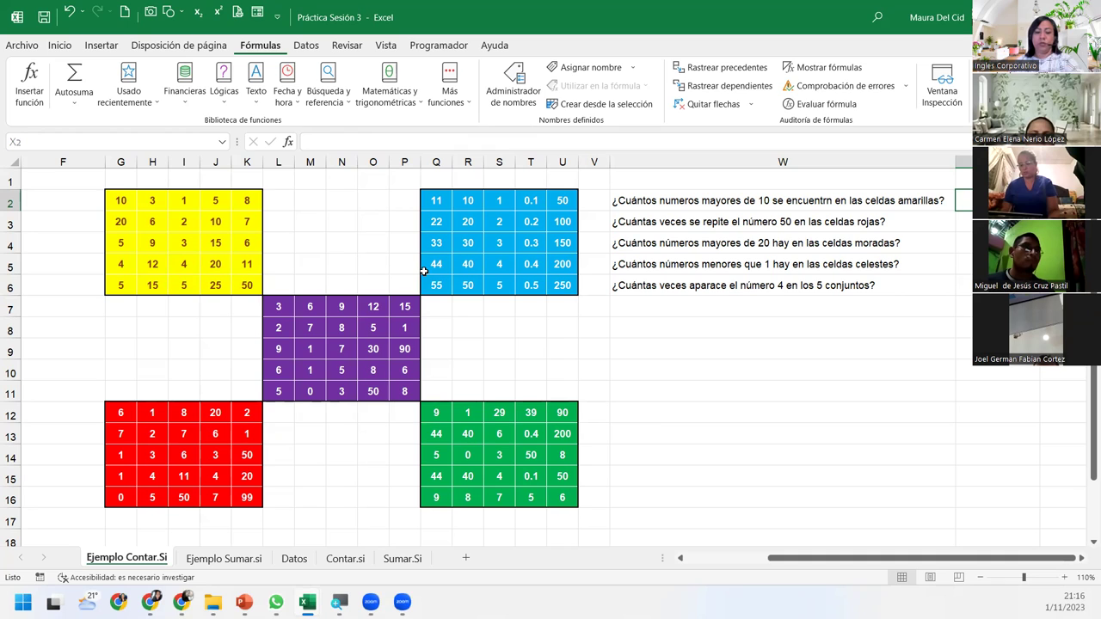
Start a =CONTAR.SI( formula in X2 from the function suggestions
{"action": "type", "text": "="}
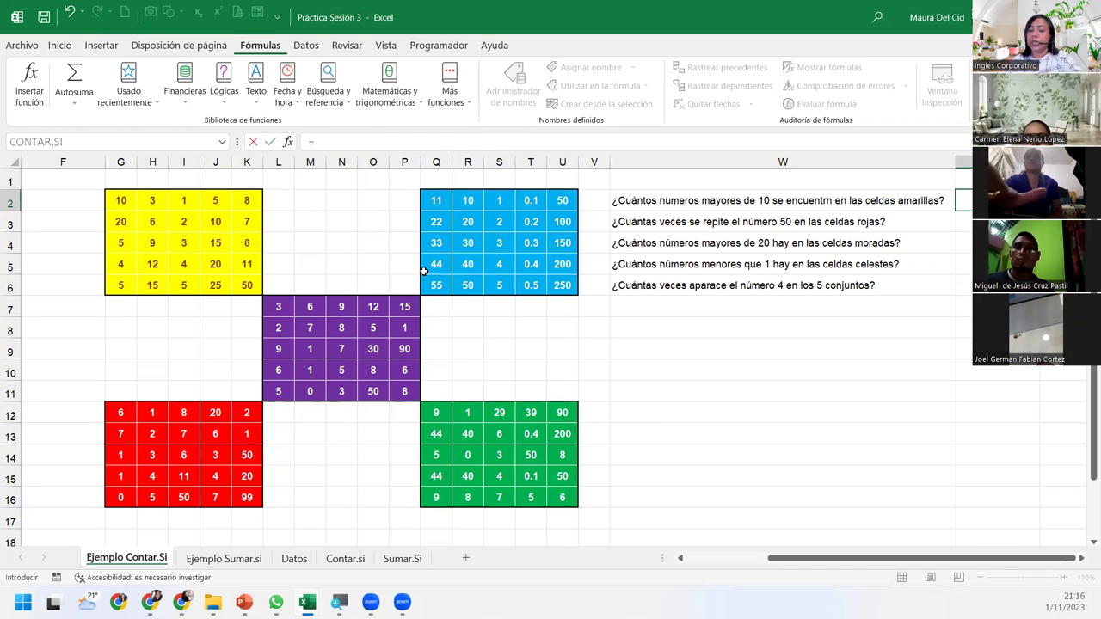
{"action": "type", "text": "contar"}
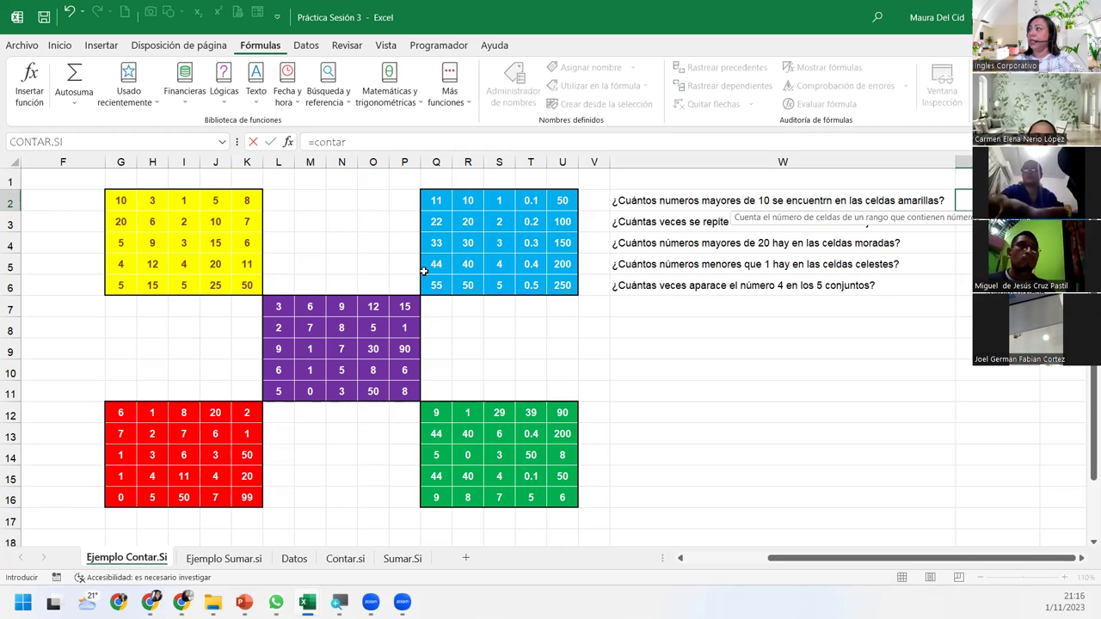
{"action": "key", "text": "Down"}
{"action": "key", "text": "Tab"}
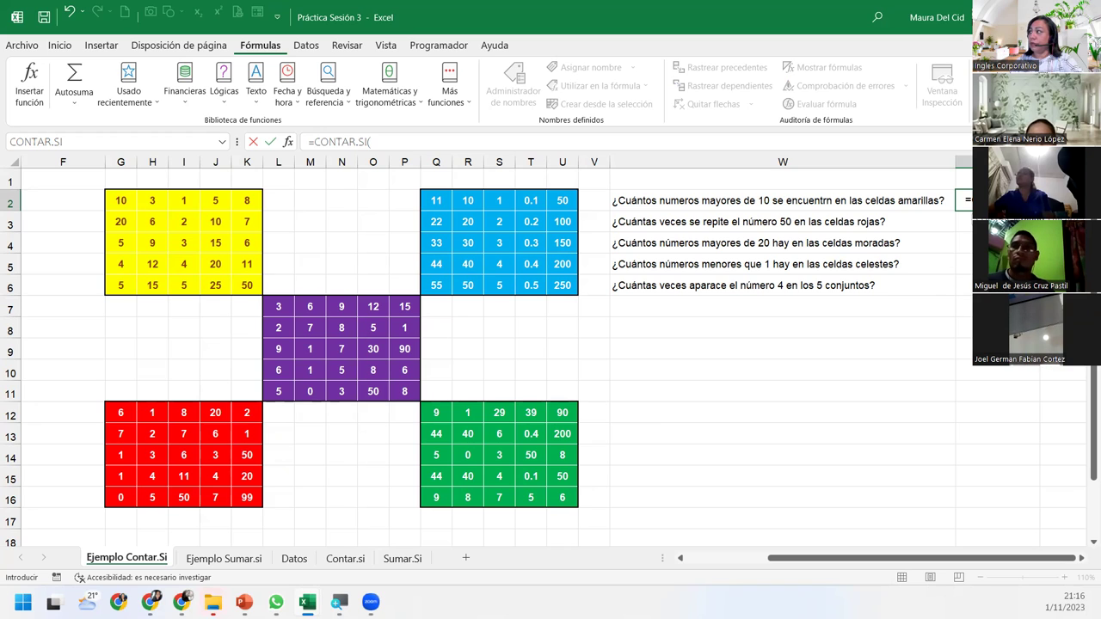
{"action": "key", "text": "F2"}
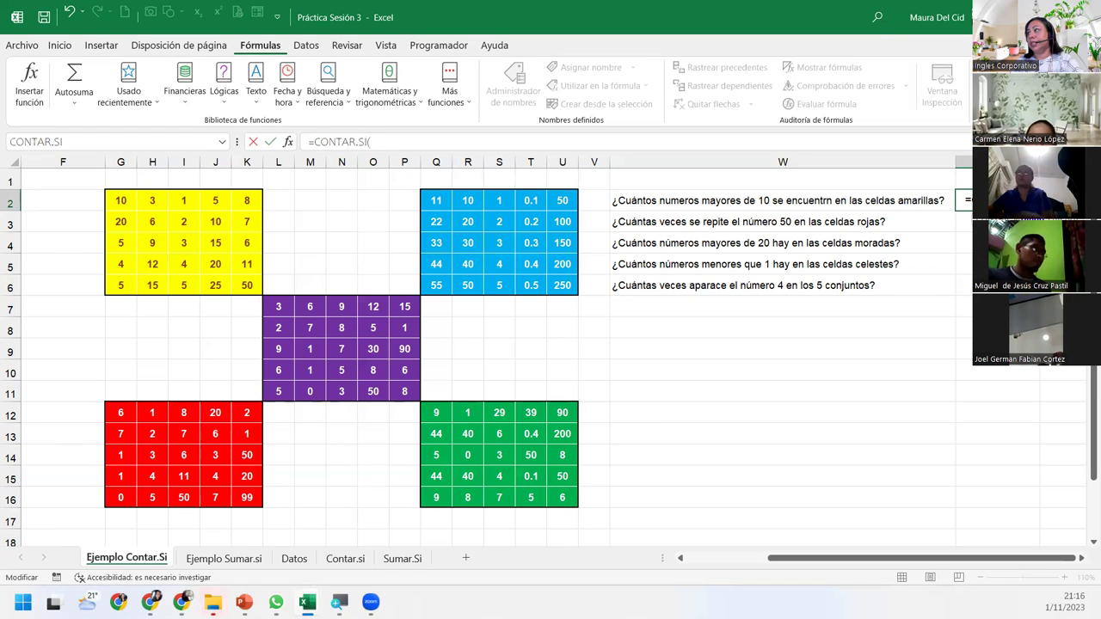
Complete X2 as =CONTAR.SI(G2:K6;">10"), counting 8 yellow values above 10
{"action": "left_click_drag", "start_coordinate": [120, 200], "coordinate": [246, 284]}
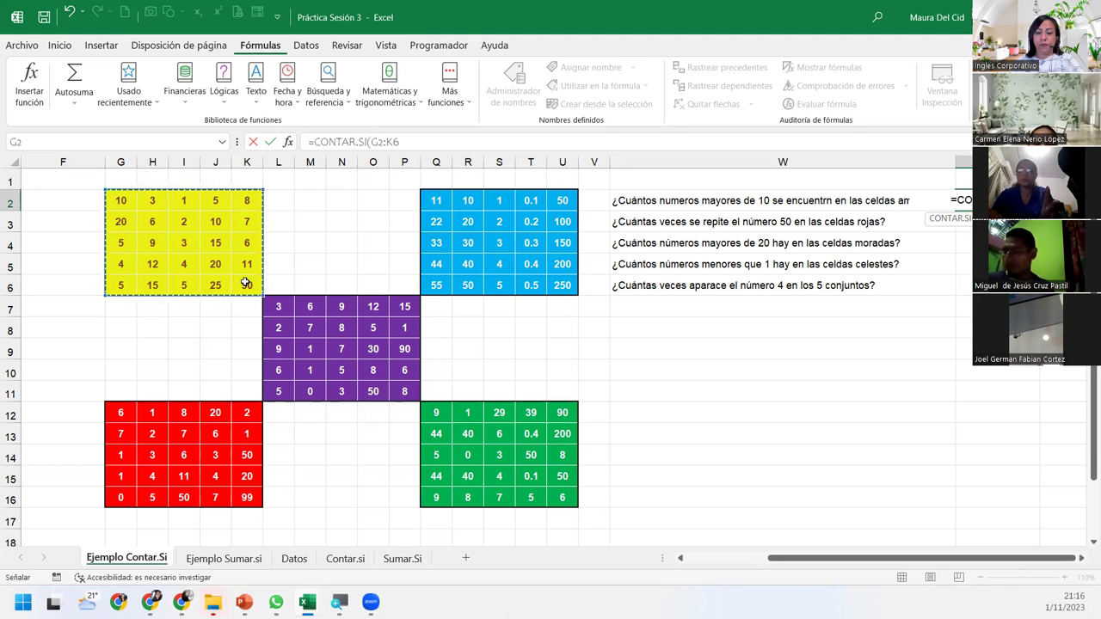
{"action": "type", "text": ";"}
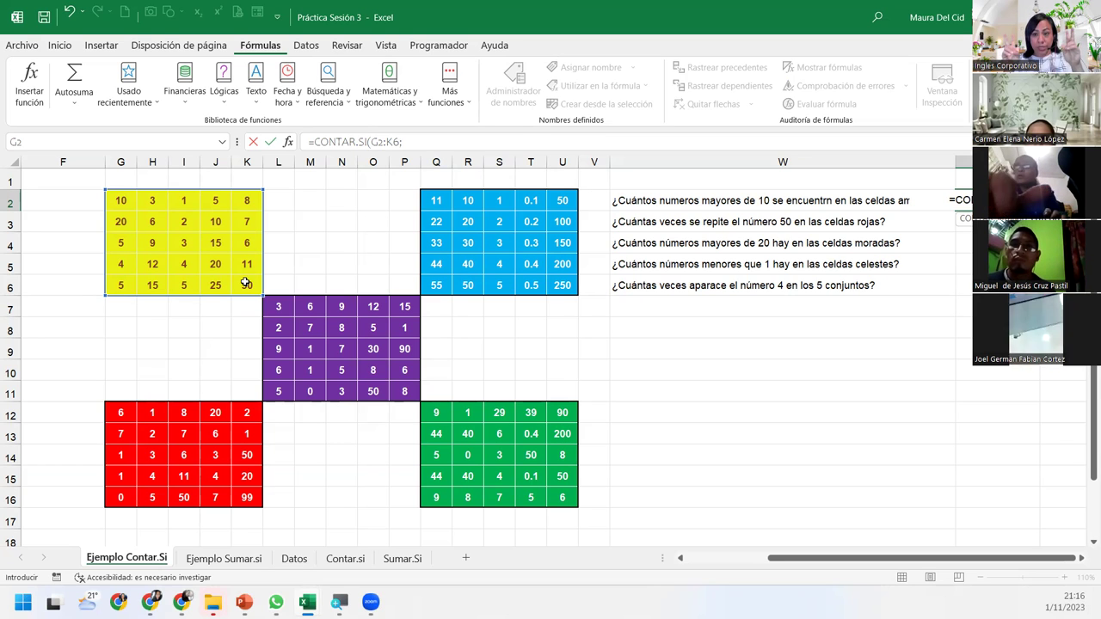
{"action": "type", "text": "\""}
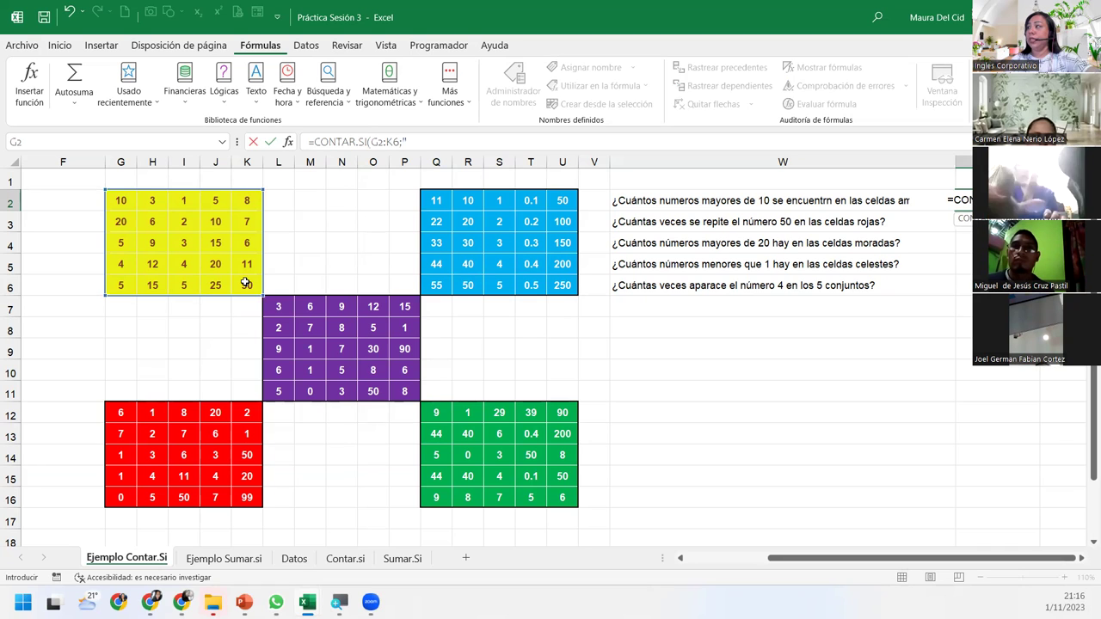
{"action": "type", "text": ">"}
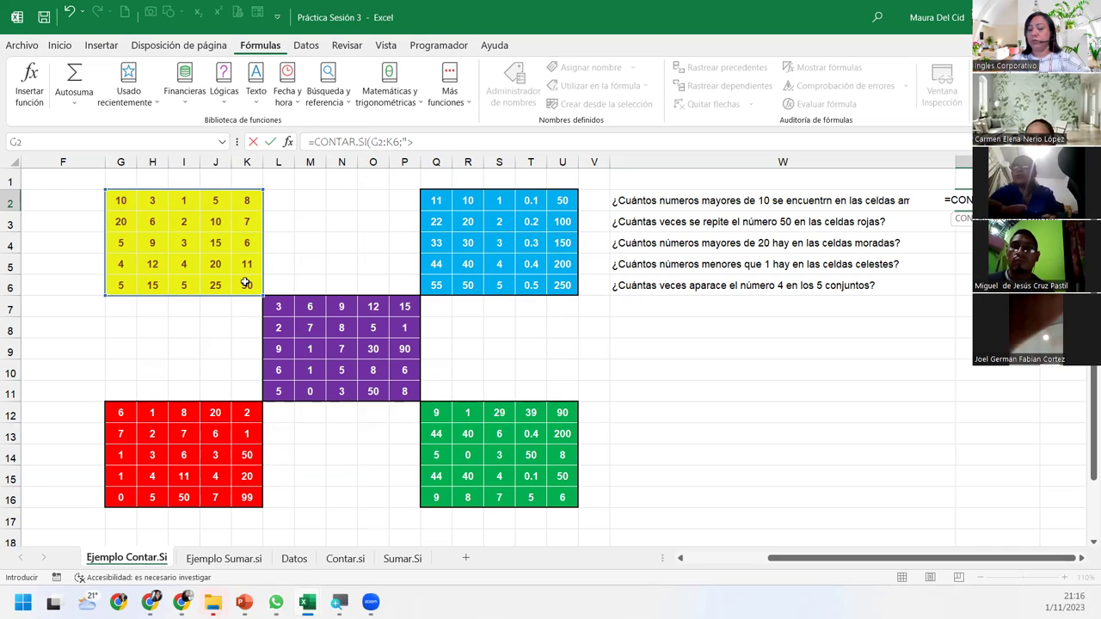
{"action": "type", "text": "10\""}
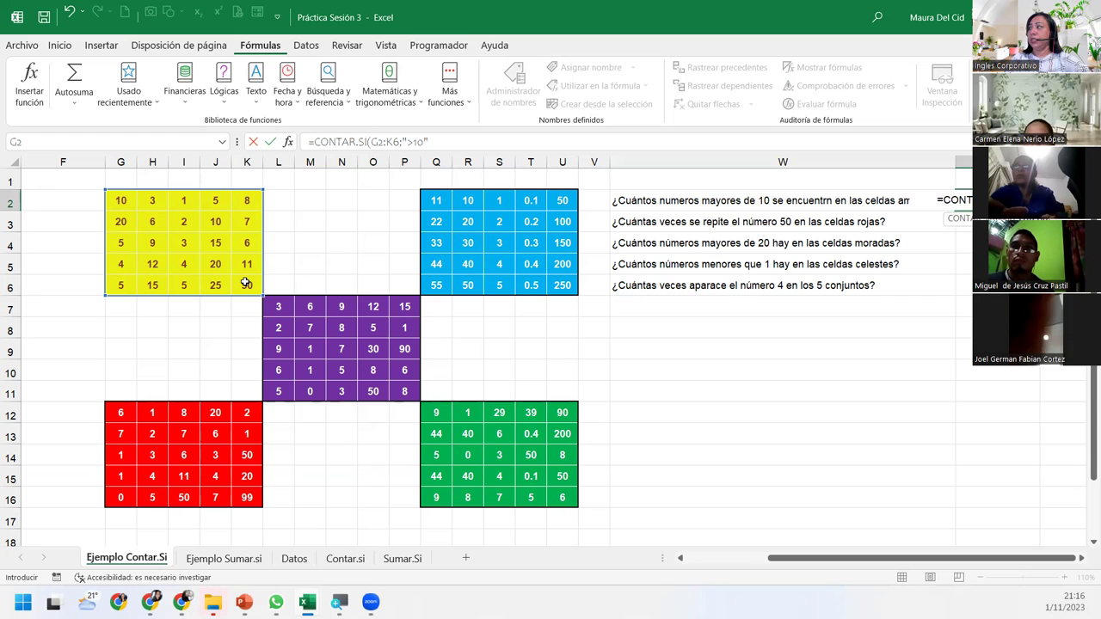
{"action": "type", "text": ")"}
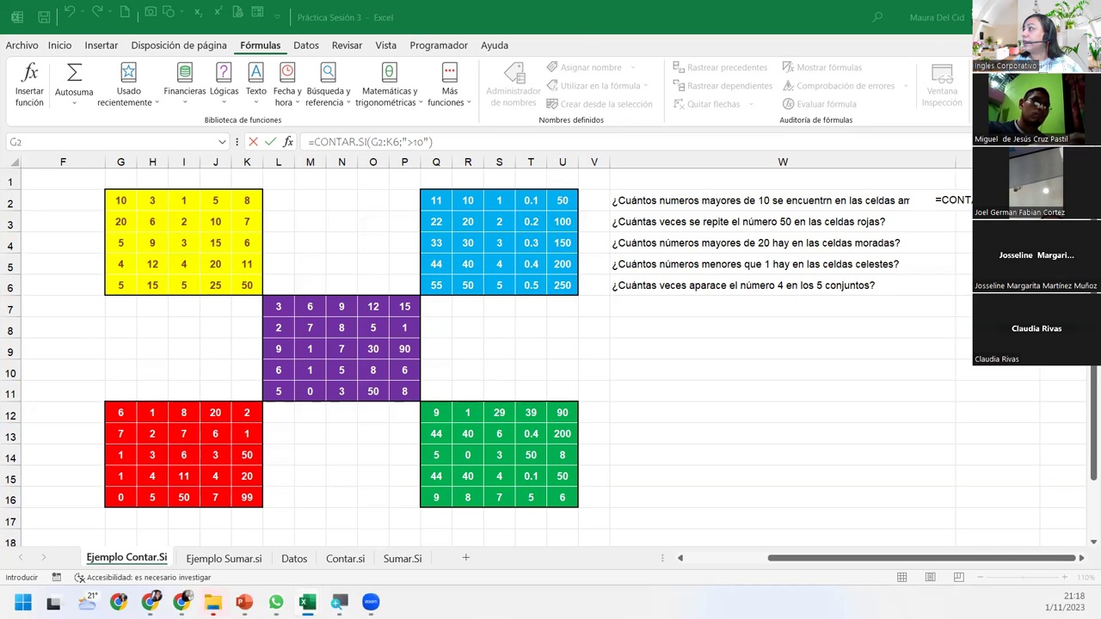
{"action": "left_click_drag", "start_coordinate": [121, 200], "coordinate": [246, 285]}
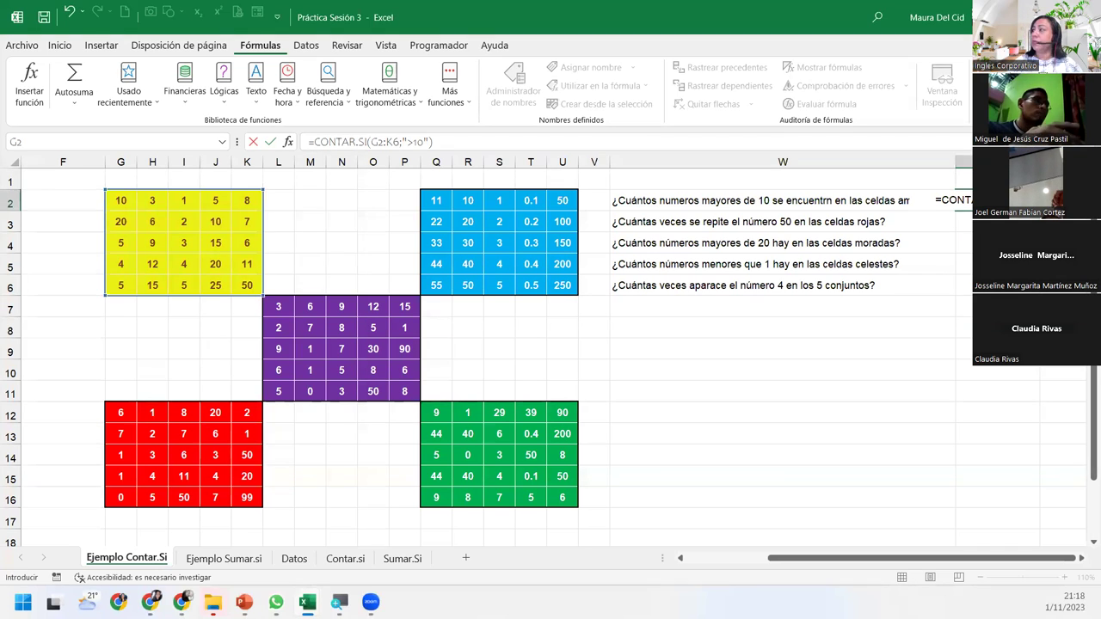
{"action": "key", "text": "Return"}
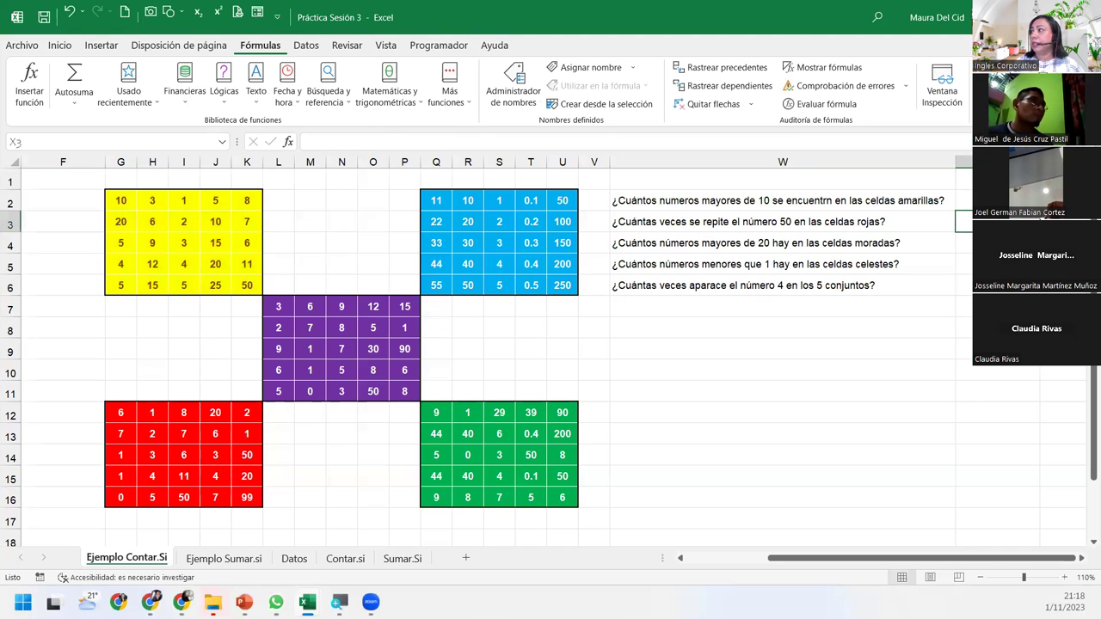
Reopen the X2 formula to review its range and recommit it
{"action": "left_click", "coordinate": [963, 200]}
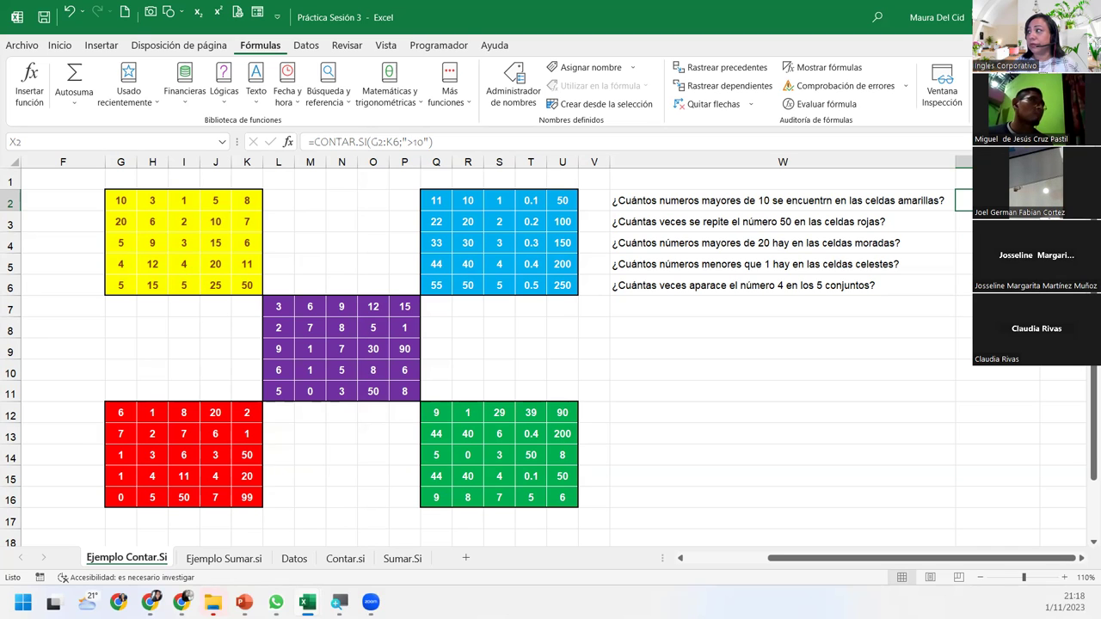
{"action": "key", "text": "F2"}
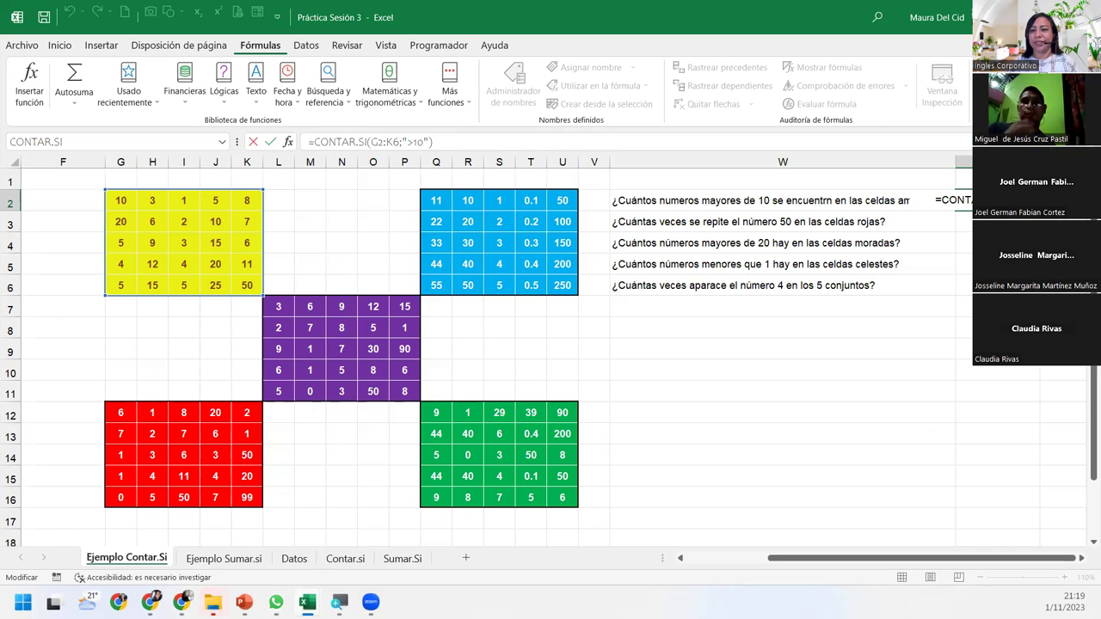
{"action": "key", "text": "Return"}
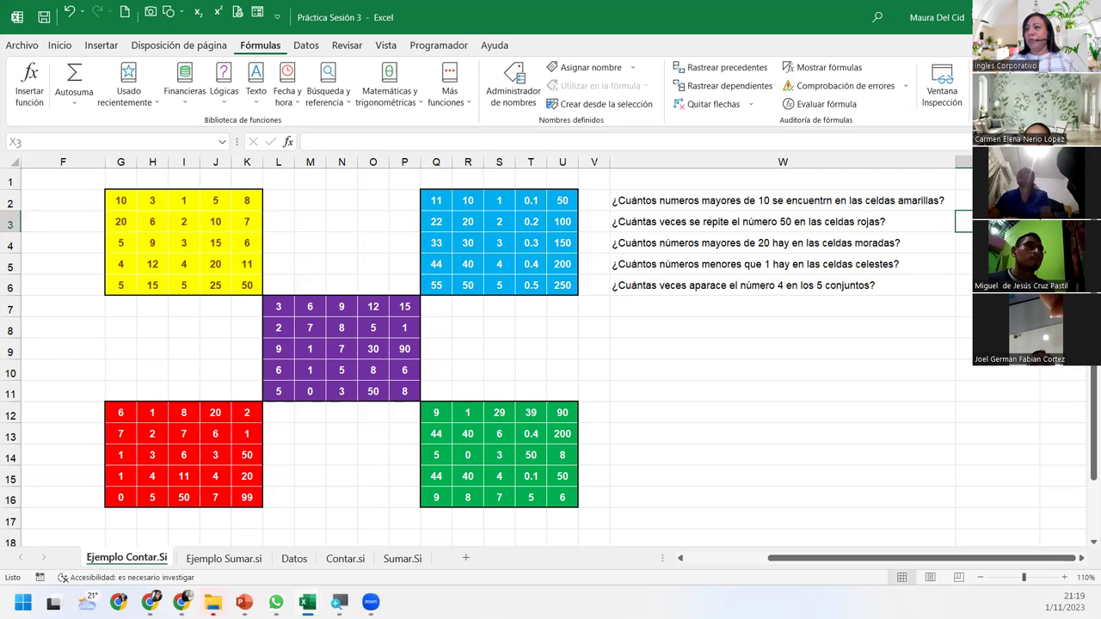
{"action": "left_click", "coordinate": [1081, 557]}
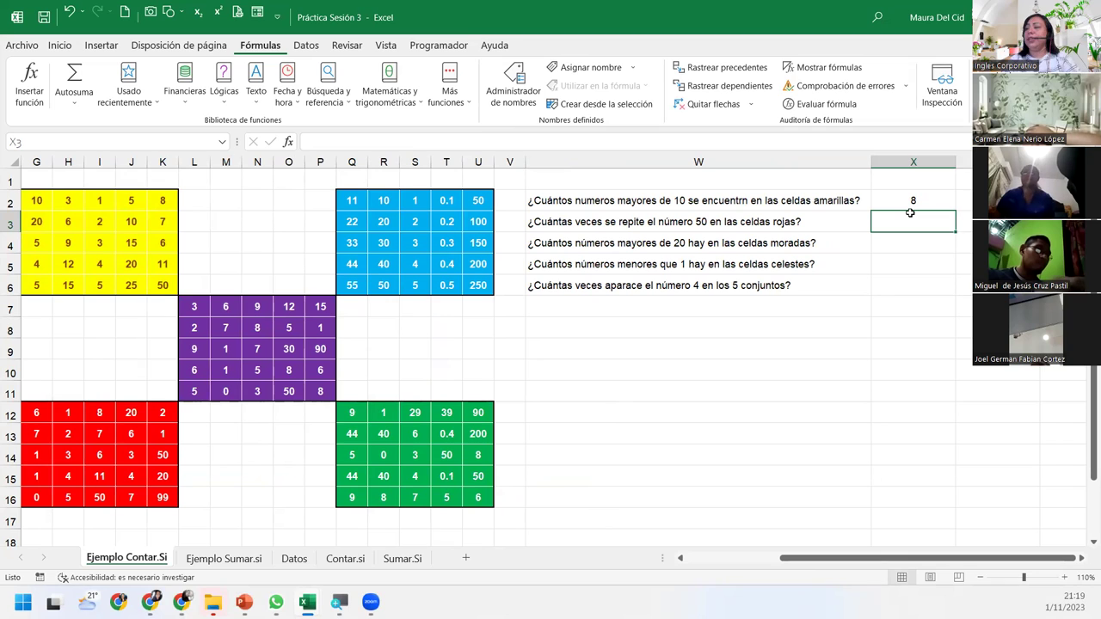
Enter =CONTAR.SI(G12:K16;"=50") in X3 to count the 50s in the red block
{"action": "type", "text": "="}
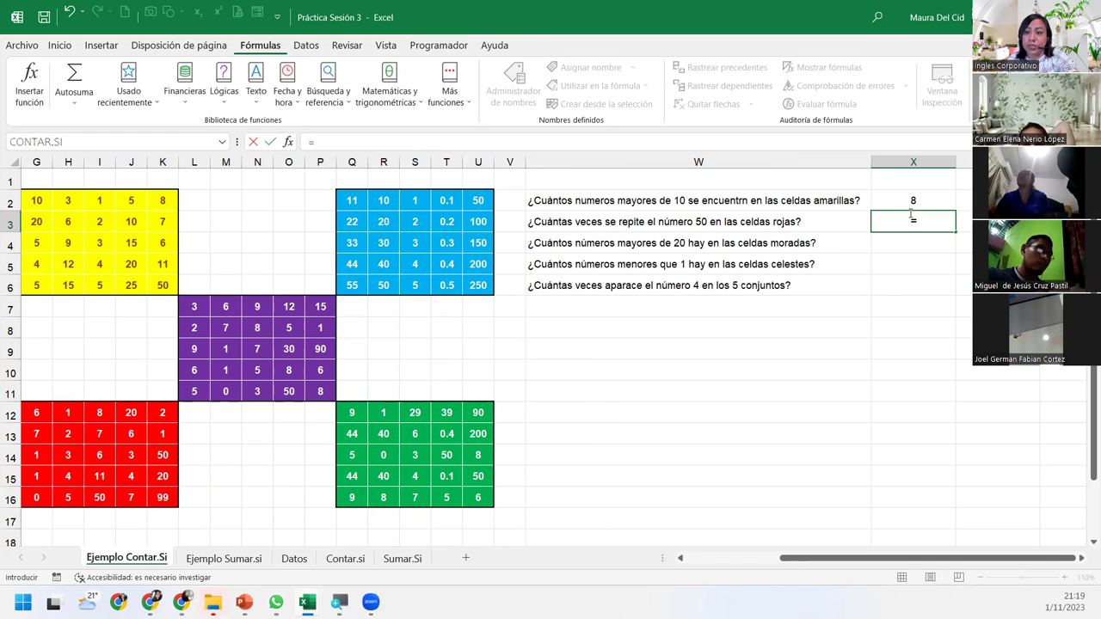
{"action": "type", "text": "con"}
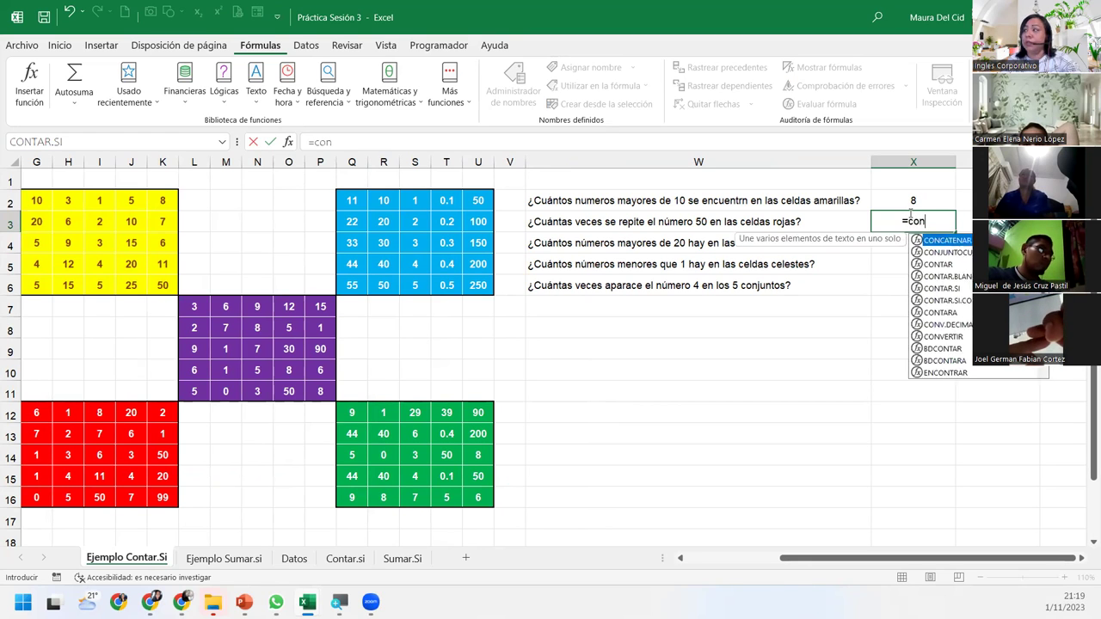
{"action": "type", "text": "tar"}
{"action": "key", "text": "Down"}
{"action": "key", "text": "Down"}
{"action": "key", "text": "Tab"}
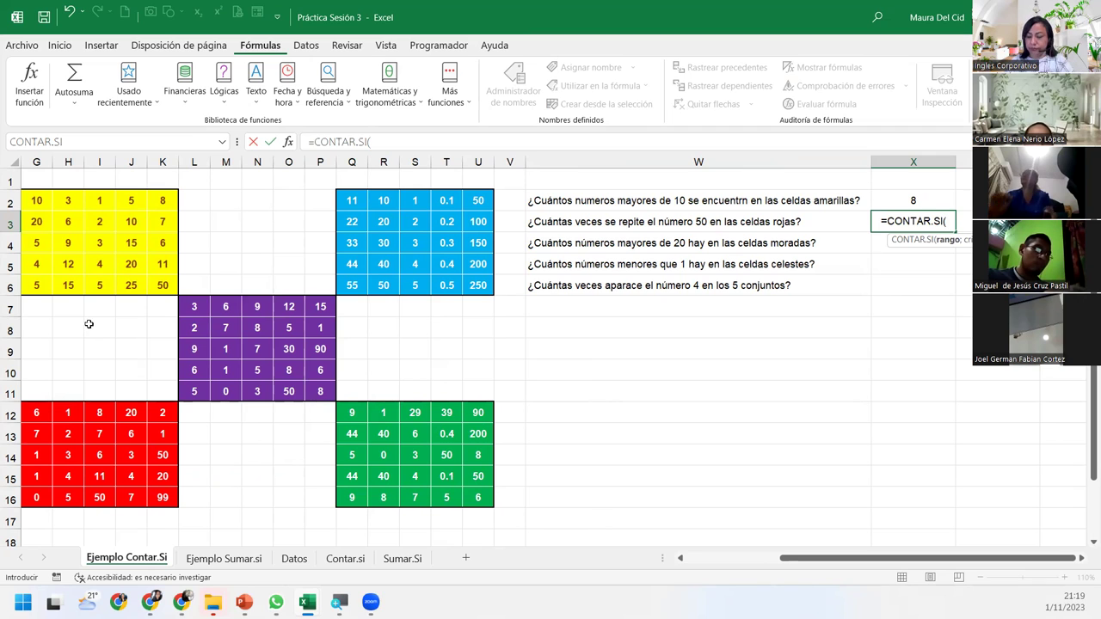
{"action": "mouse_move", "coordinate": [36, 413]}
{"action": "left_mouse_down"}
{"action": "mouse_move", "coordinate": [140, 515]}
{"action": "mouse_move", "coordinate": [163, 497]}
{"action": "left_mouse_up"}
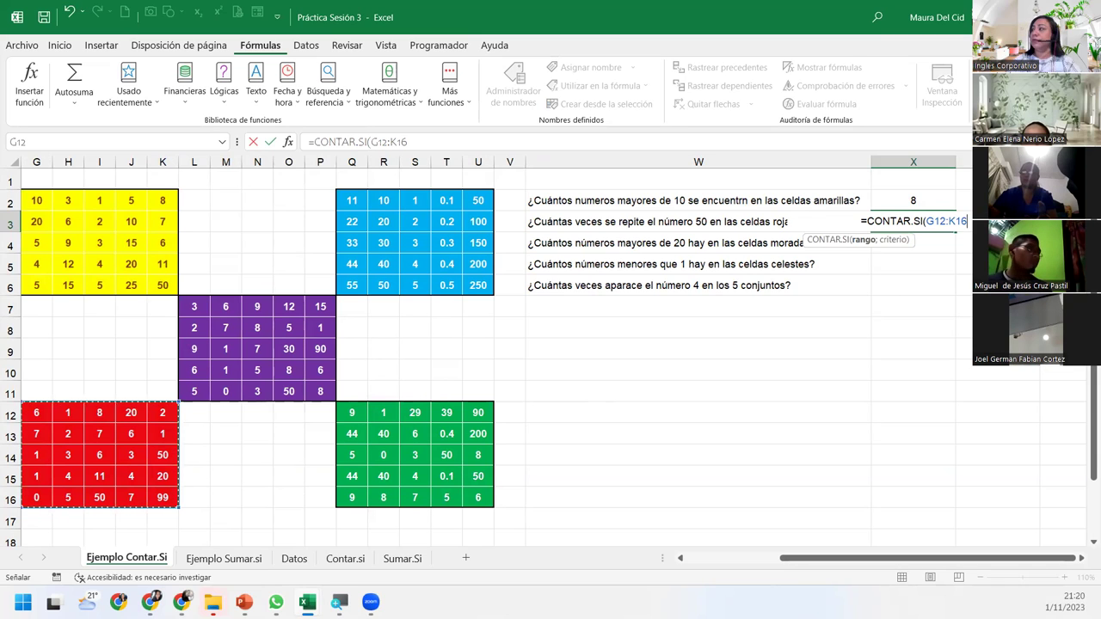
{"action": "type", "text": ";"}
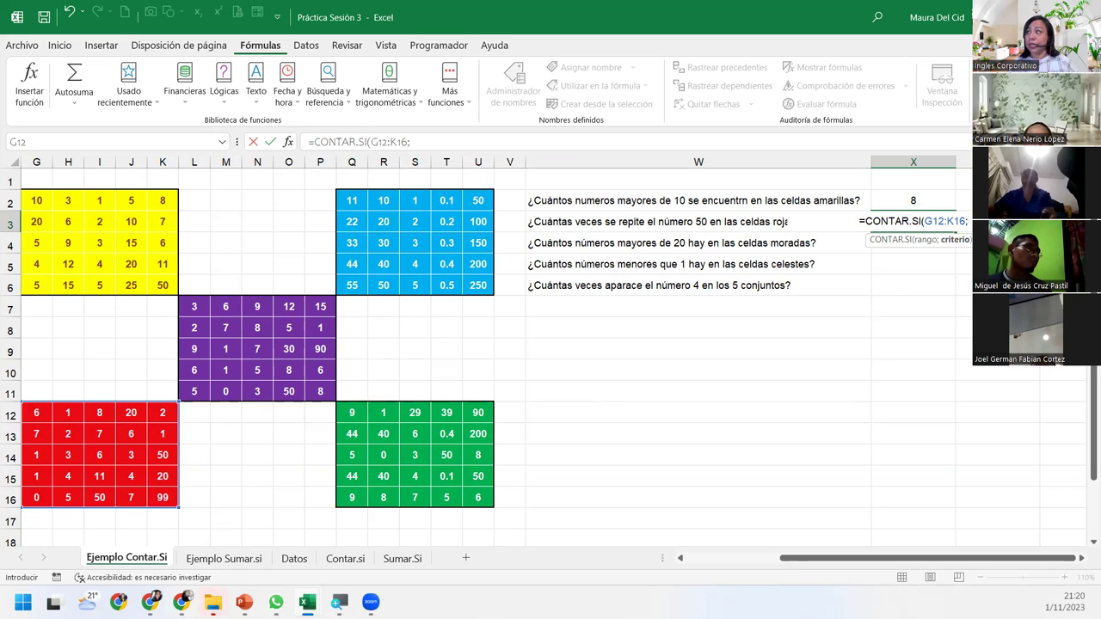
{"action": "type", "text": "\"="}
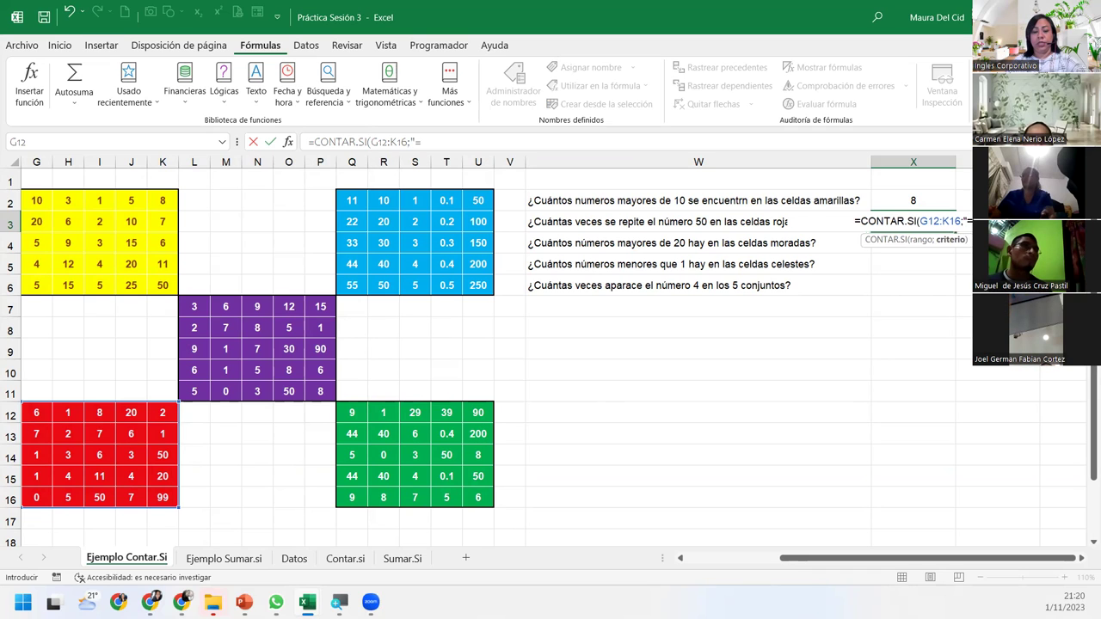
{"action": "type", "text": "50"}
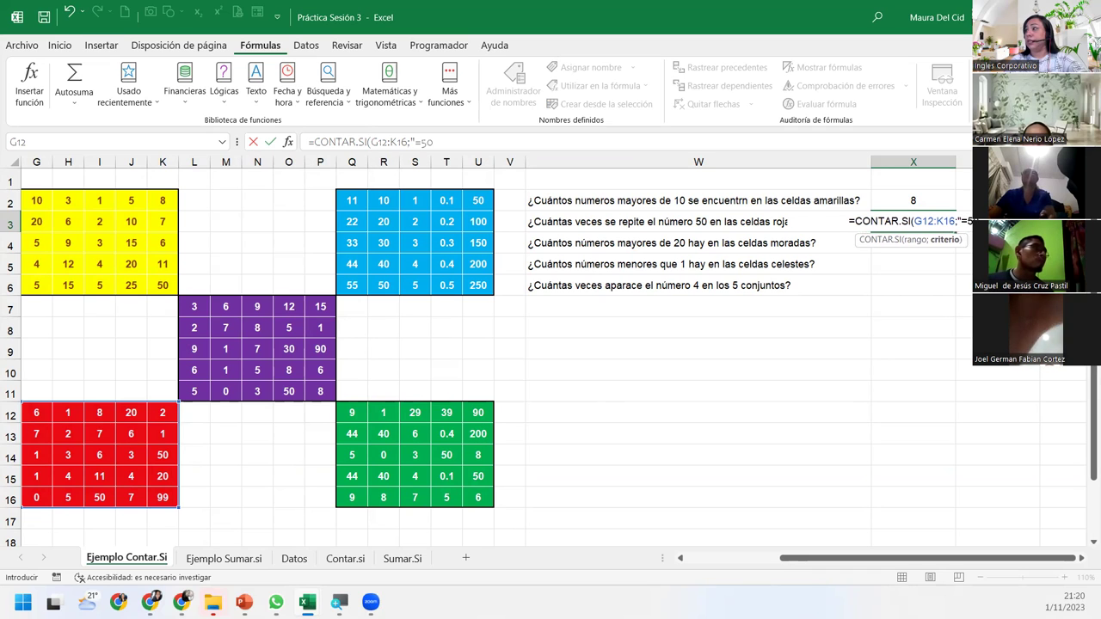
{"action": "type", "text": "\")"}
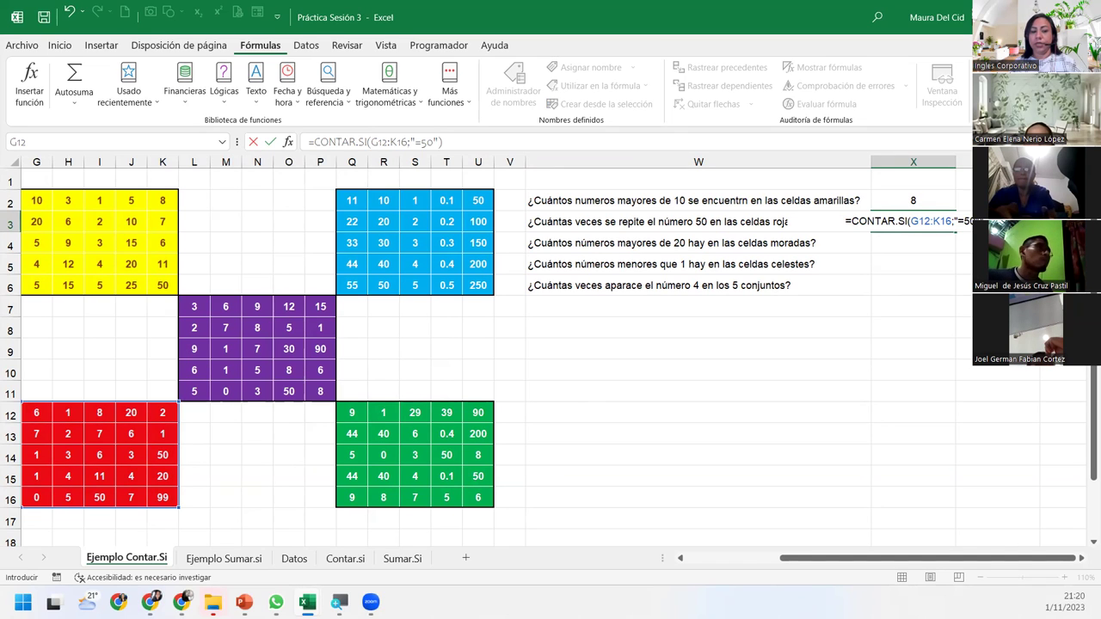
Fix the quotes around the =50 criterion in X3 so it returns 2
{"action": "left_click", "coordinate": [958, 220]}
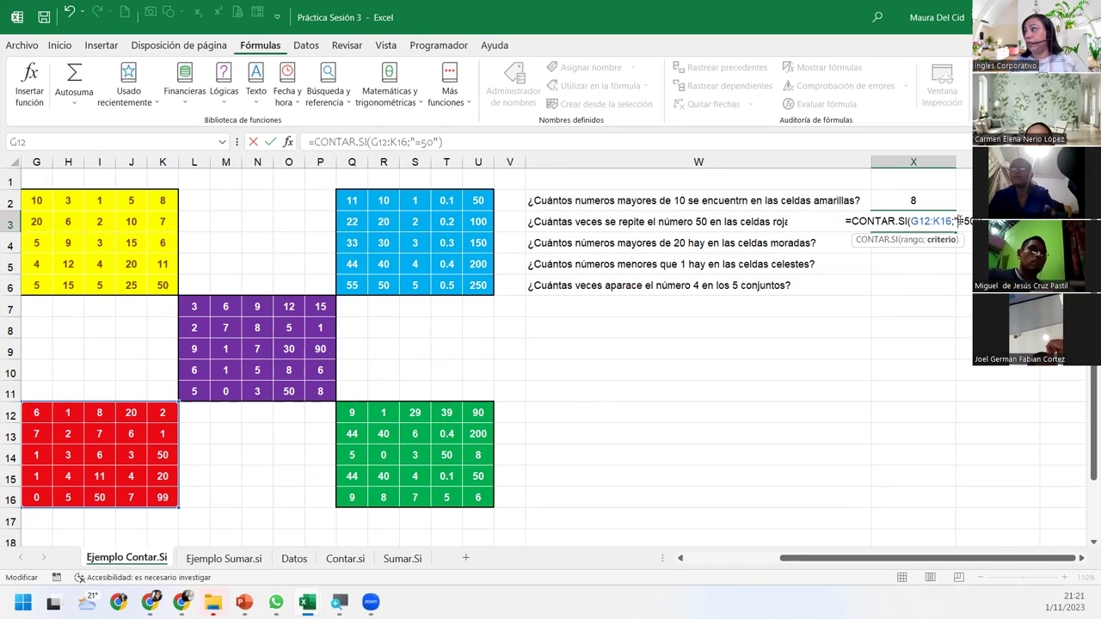
{"action": "key", "text": "BackSpace"}
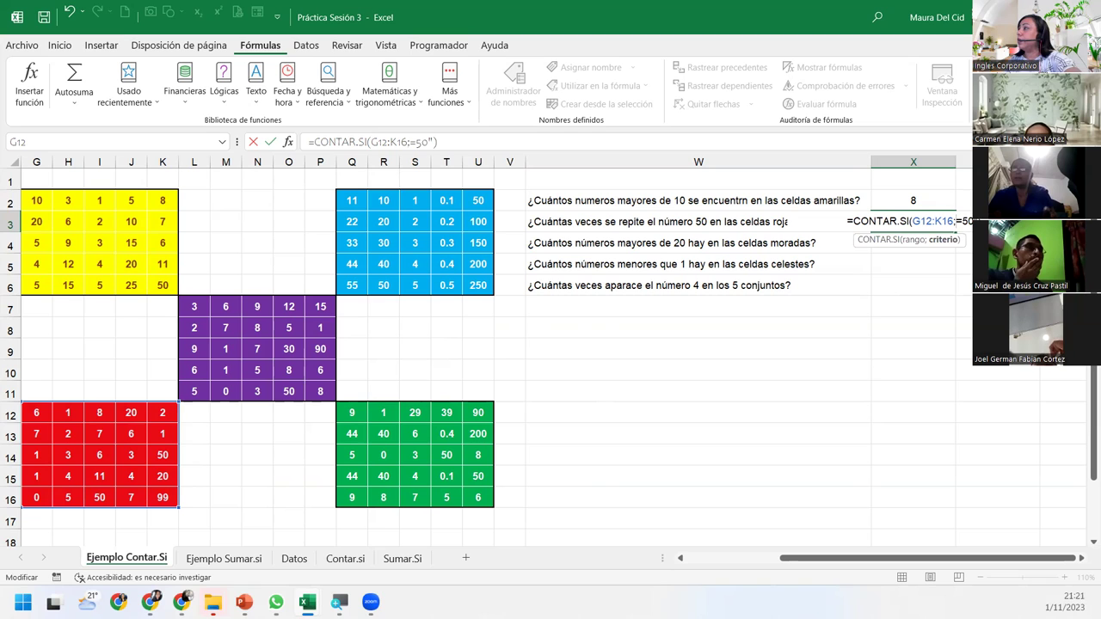
{"action": "key", "text": "BackSpace"}
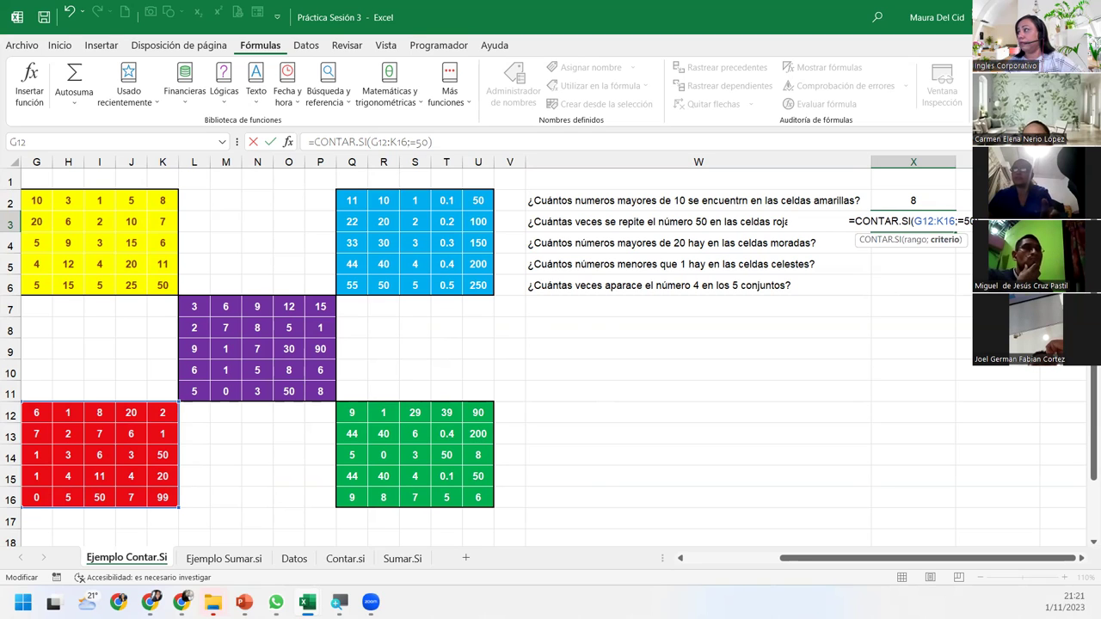
{"action": "key", "text": "Right"}
{"action": "key", "text": "Return"}
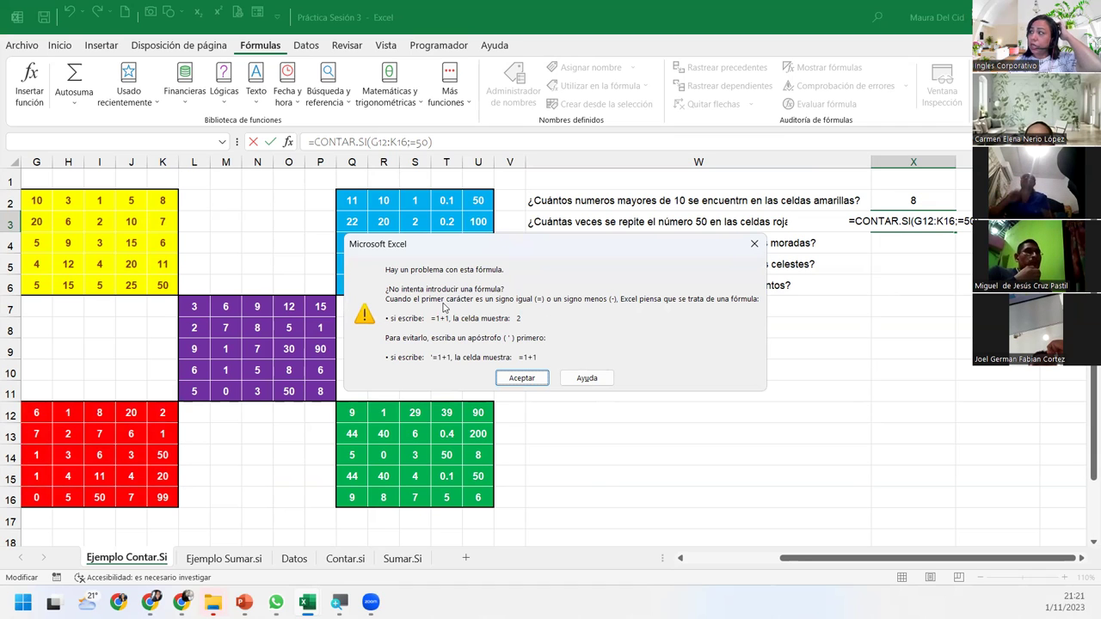
{"action": "left_click", "coordinate": [522, 378]}
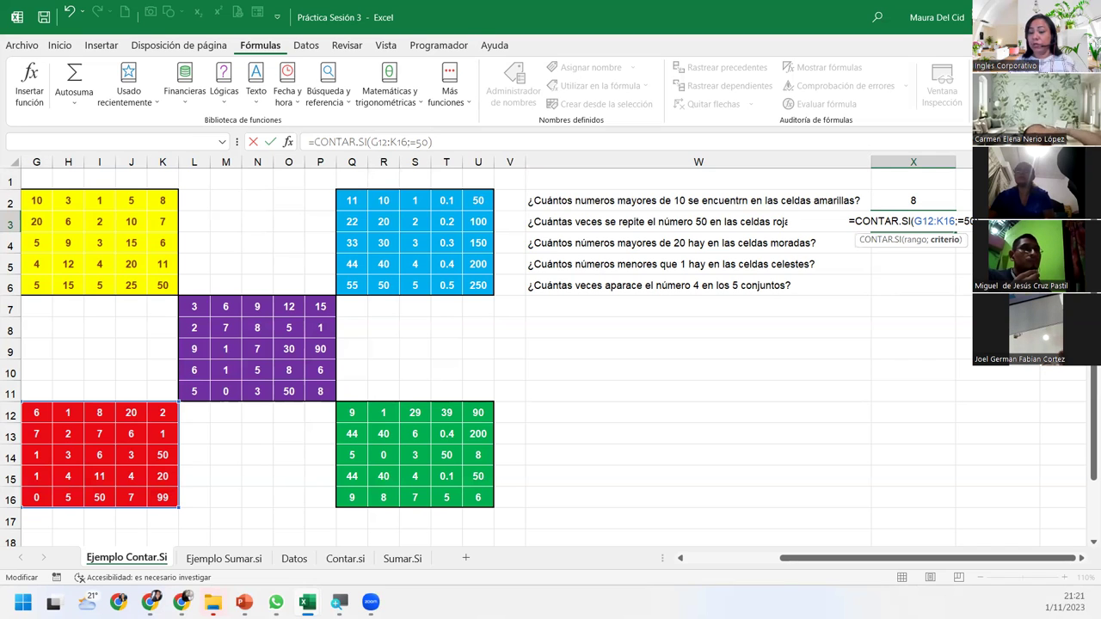
{"action": "type", "text": "\""}
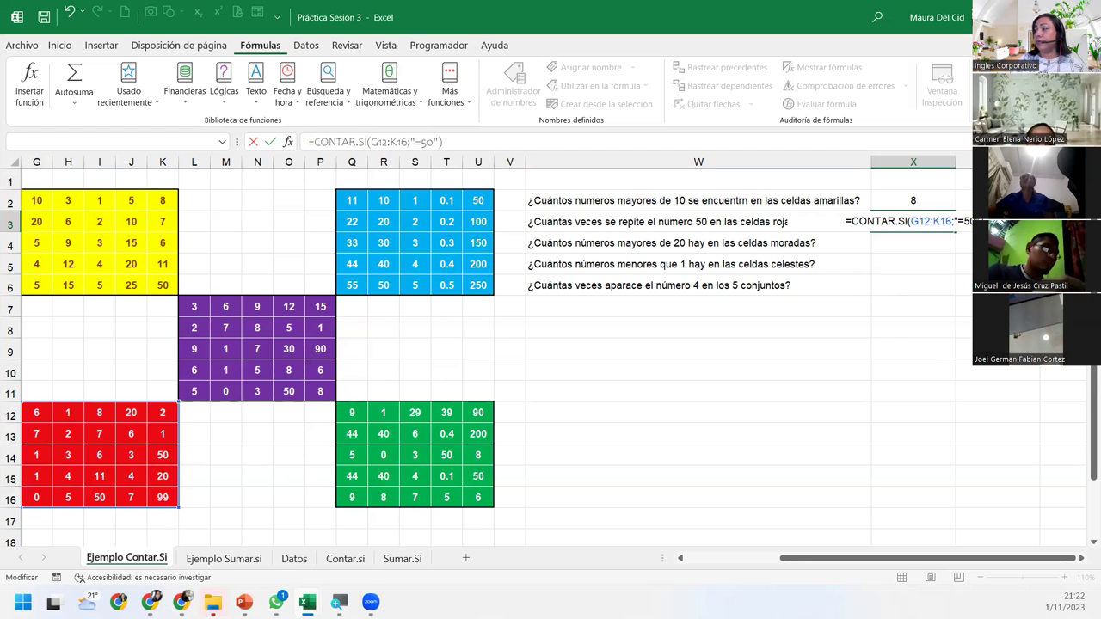
{"action": "key", "text": "Return"}
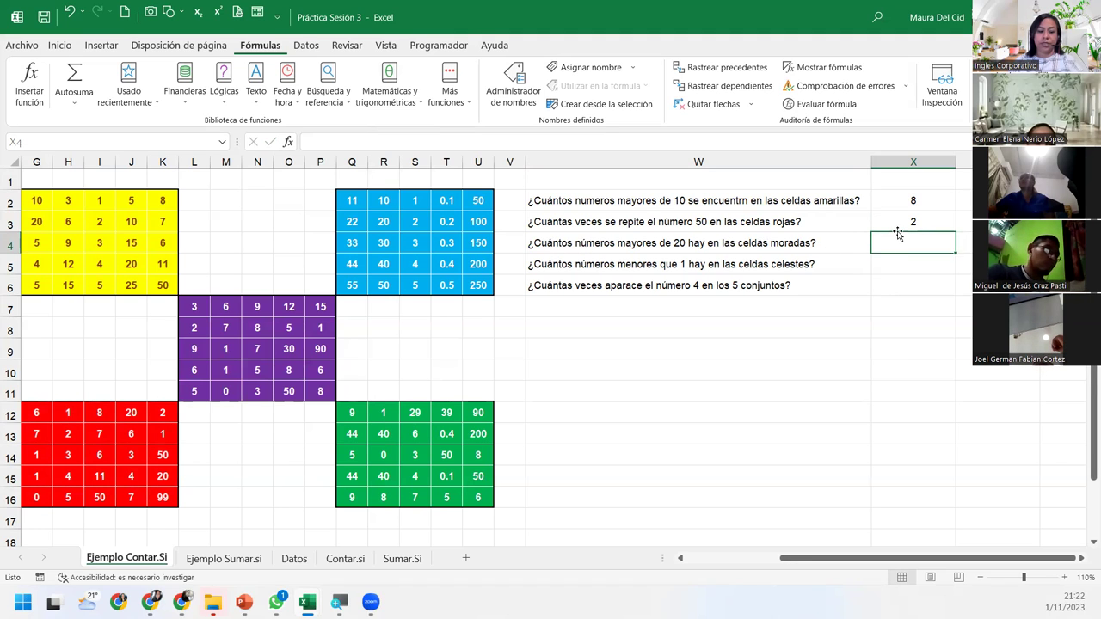
Enter =CONTAR.SI(L7:P11;">20") in X4, returning 3 purple values above 20
{"action": "type", "text": "="}
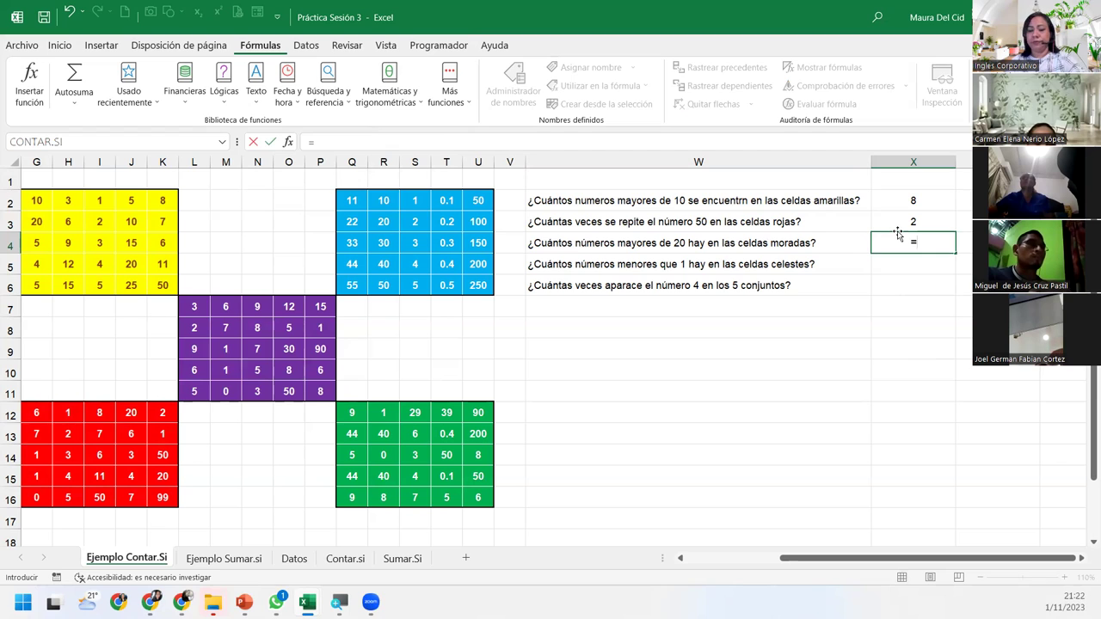
{"action": "type", "text": "contar"}
{"action": "key", "text": "Down"}
{"action": "key", "text": "Down"}
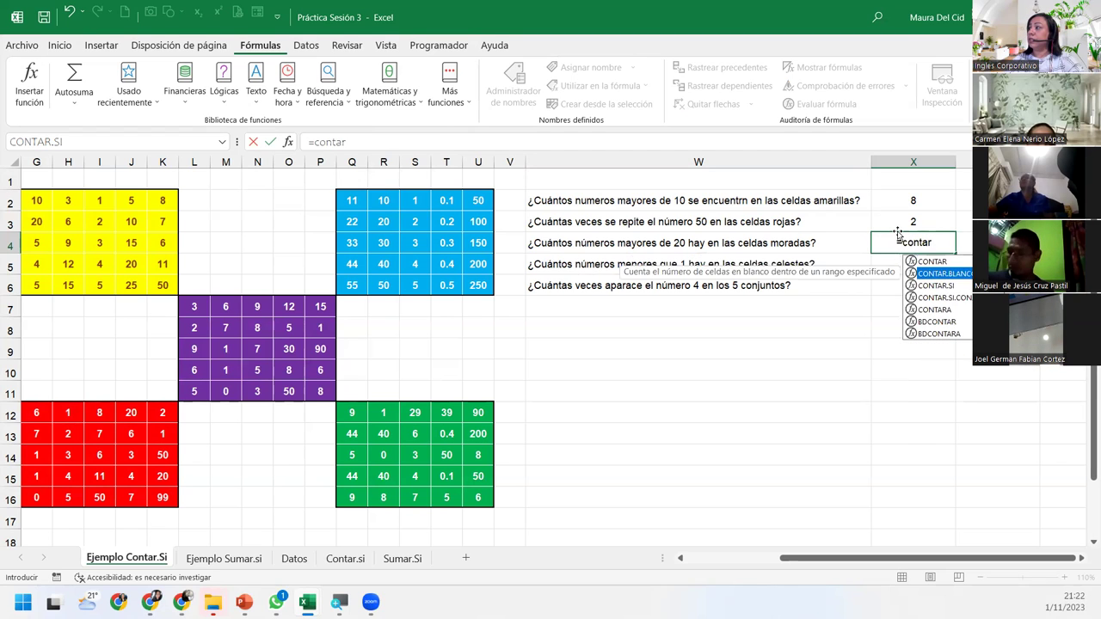
{"action": "key", "text": "Tab"}
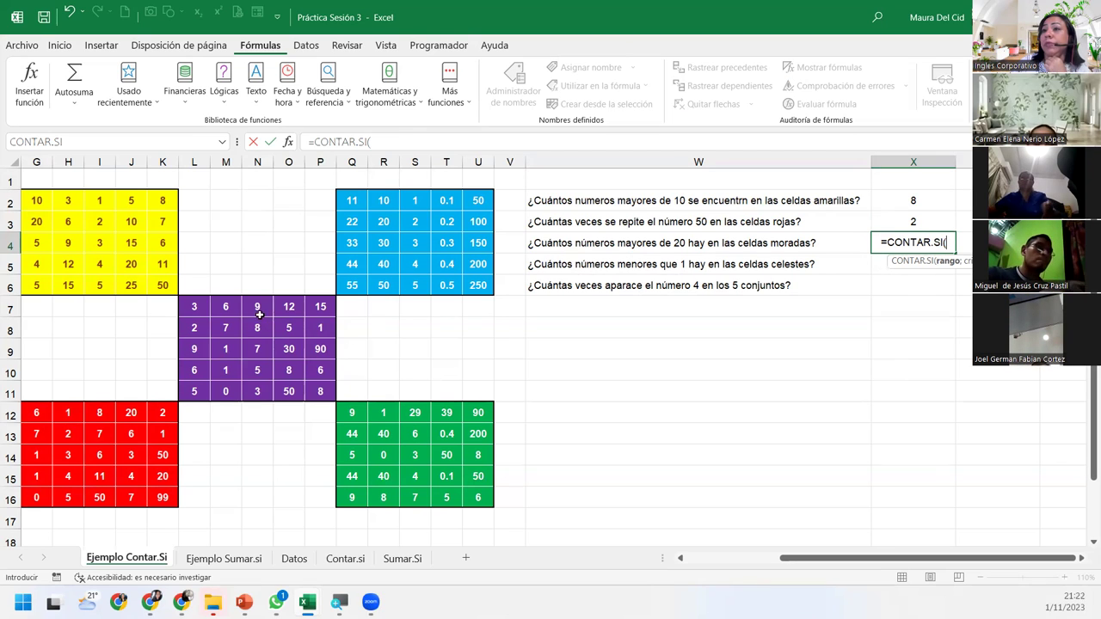
{"action": "left_click_drag", "start_coordinate": [193, 306], "coordinate": [323, 388]}
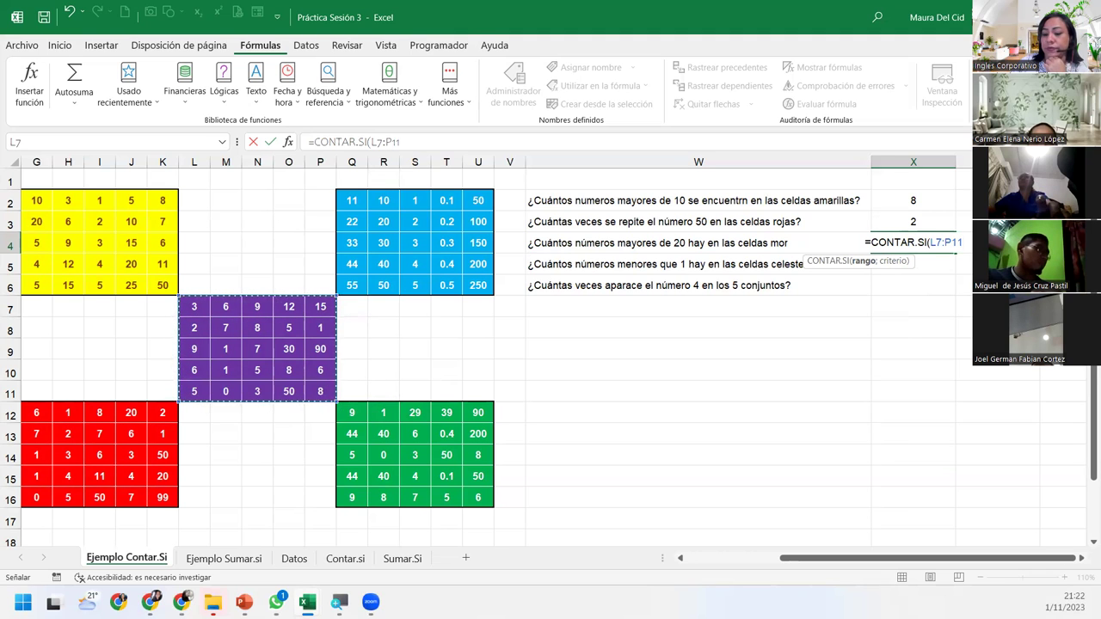
{"action": "type", "text": ";"}
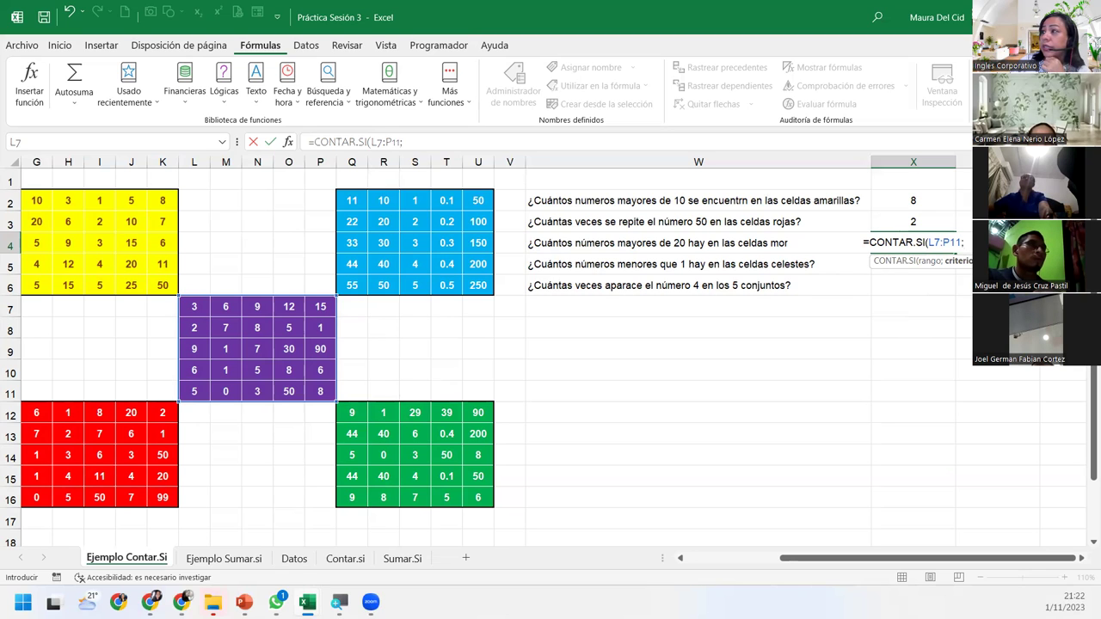
{"action": "type", "text": "\">"}
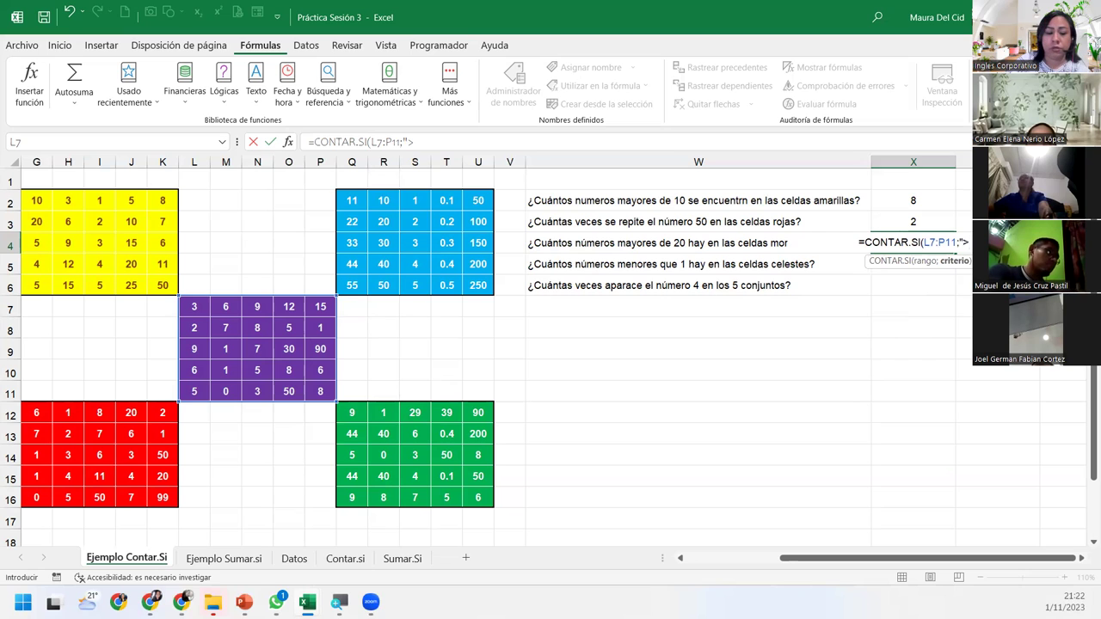
{"action": "type", "text": "20\")"}
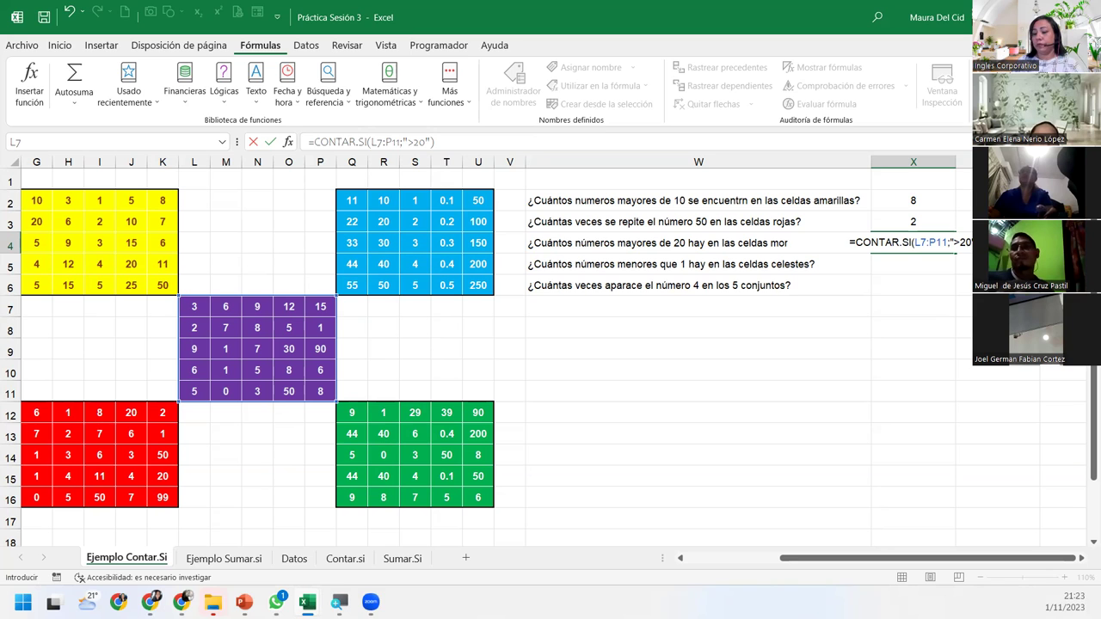
{"action": "key", "text": "Return"}
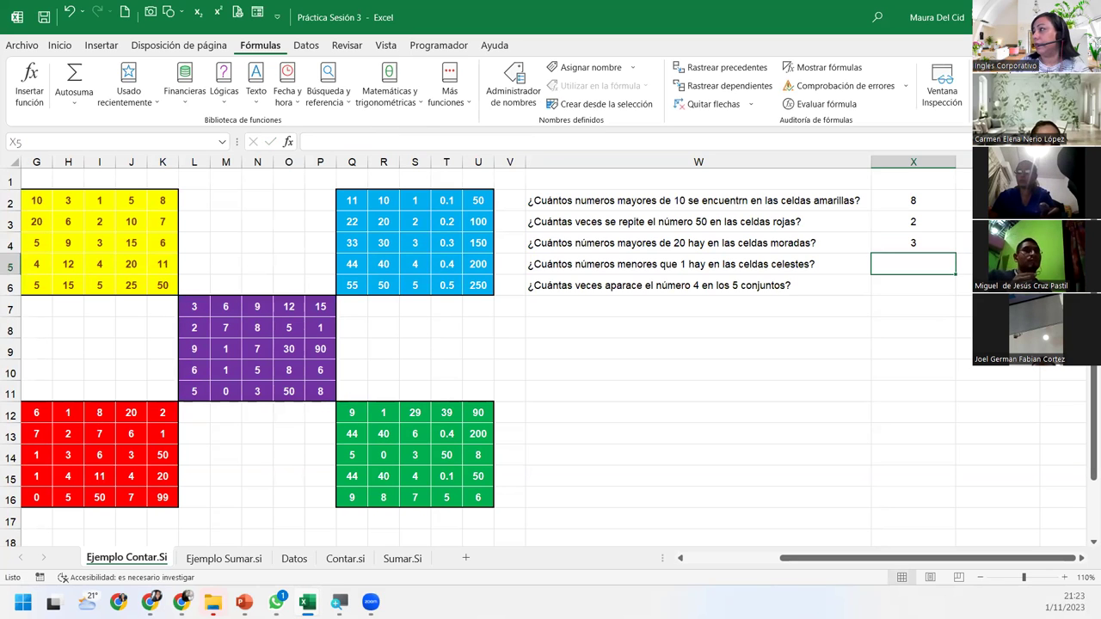
Verify X4 by highlighting the purple values 30, 90 and 50 that exceed 20
{"action": "left_click", "coordinate": [918, 245]}
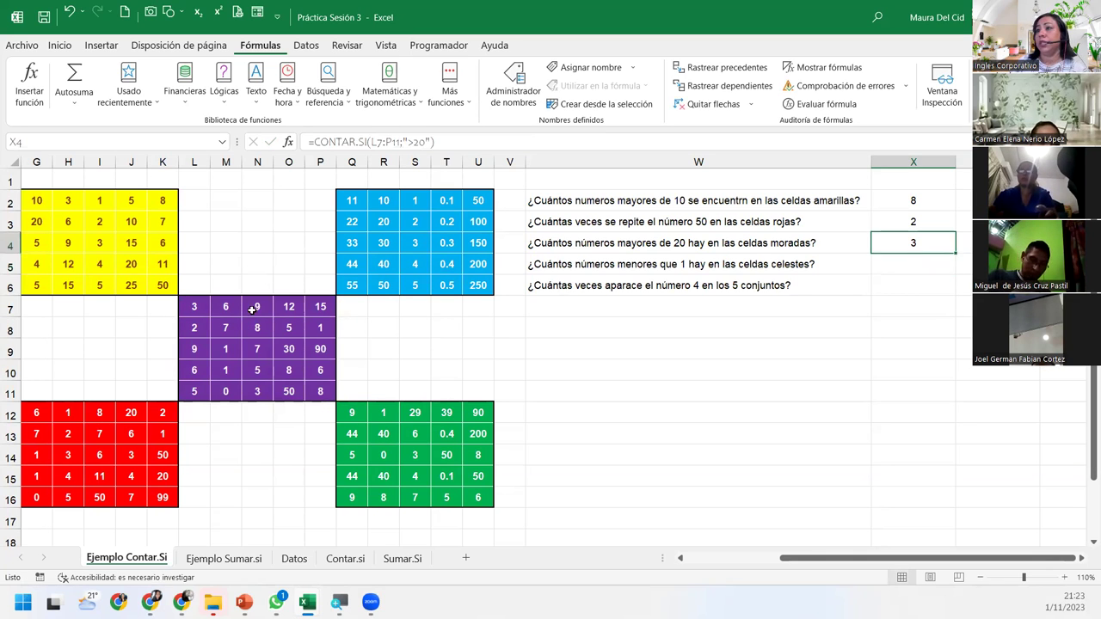
{"action": "left_click", "coordinate": [203, 307]}
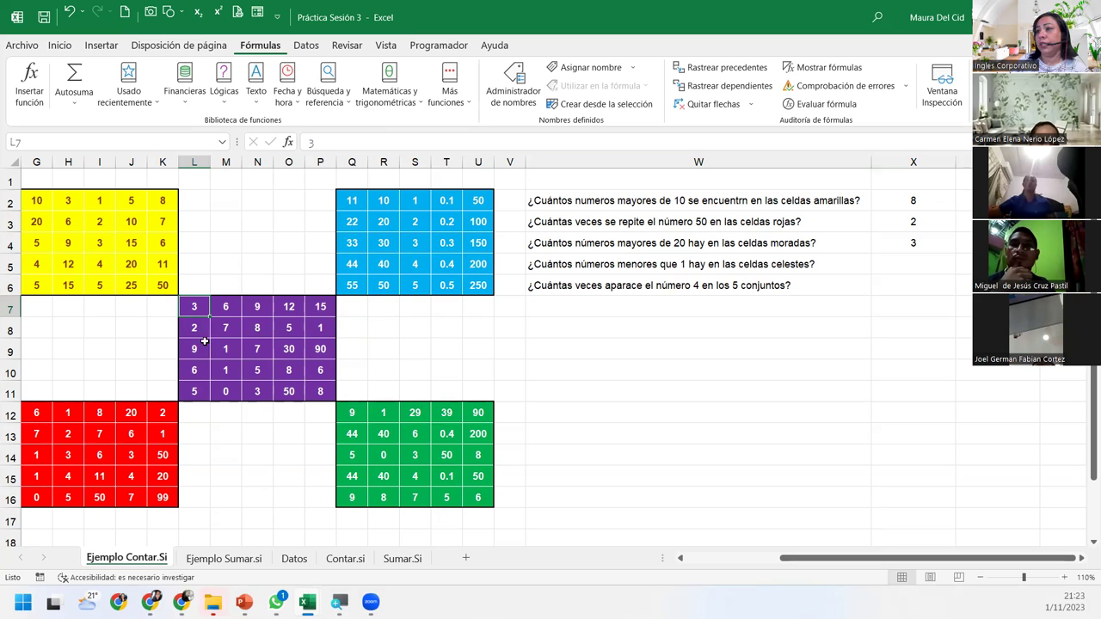
{"action": "left_click_drag", "start_coordinate": [314, 349], "coordinate": [288, 349]}
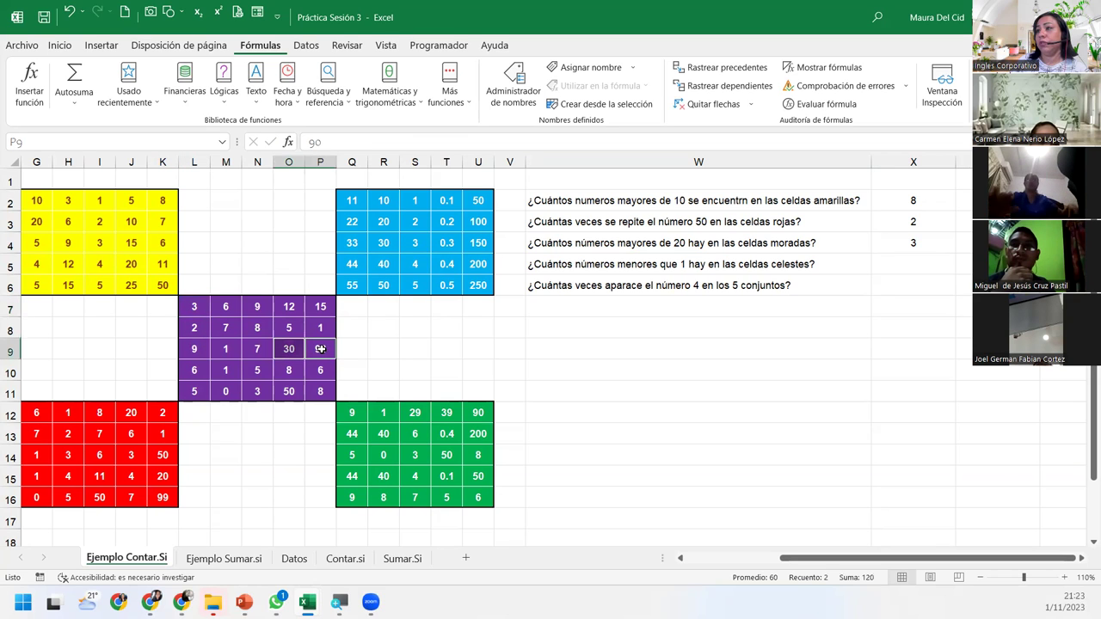
{"action": "left_click", "coordinate": [284, 392], "text": "ctrl"}
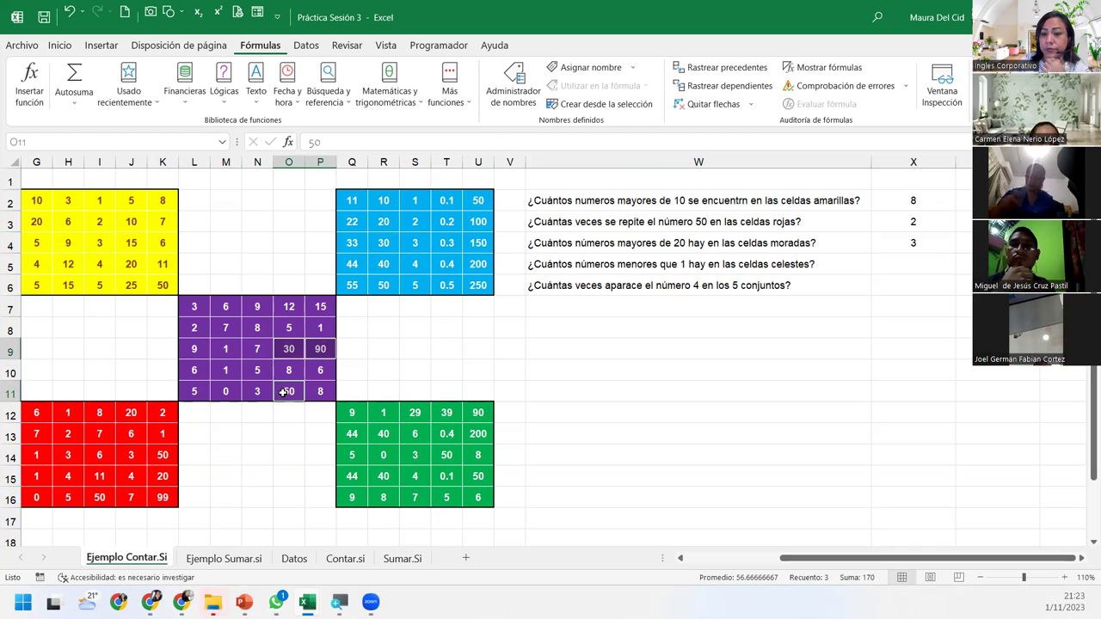
{"action": "left_click", "coordinate": [903, 267]}
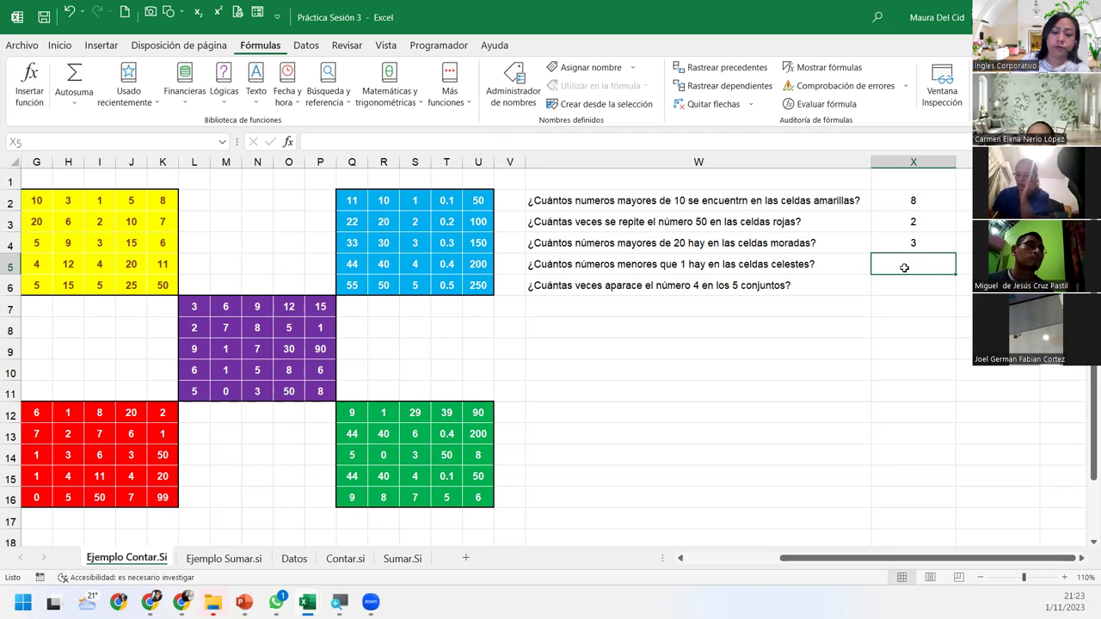
Enter =CONTAR.SI(Q2:U6;"<1") in X5, counting 5 light-blue values below 1
{"action": "type", "text": "=con"}
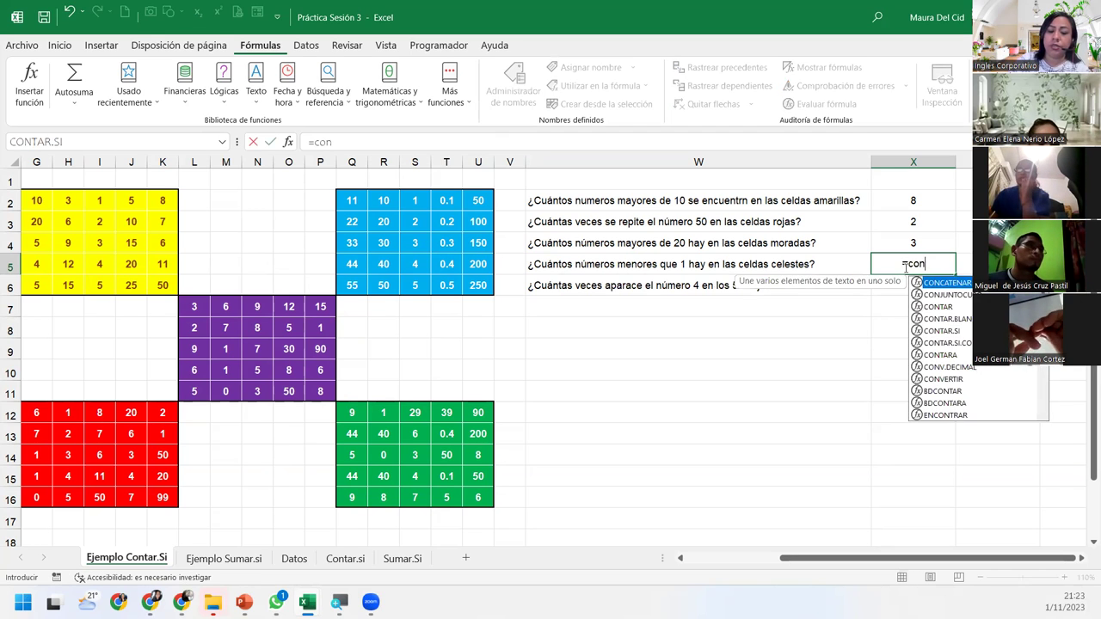
{"action": "type", "text": "tar"}
{"action": "key", "text": "Down"}
{"action": "key", "text": "Down"}
{"action": "key", "text": "Tab"}
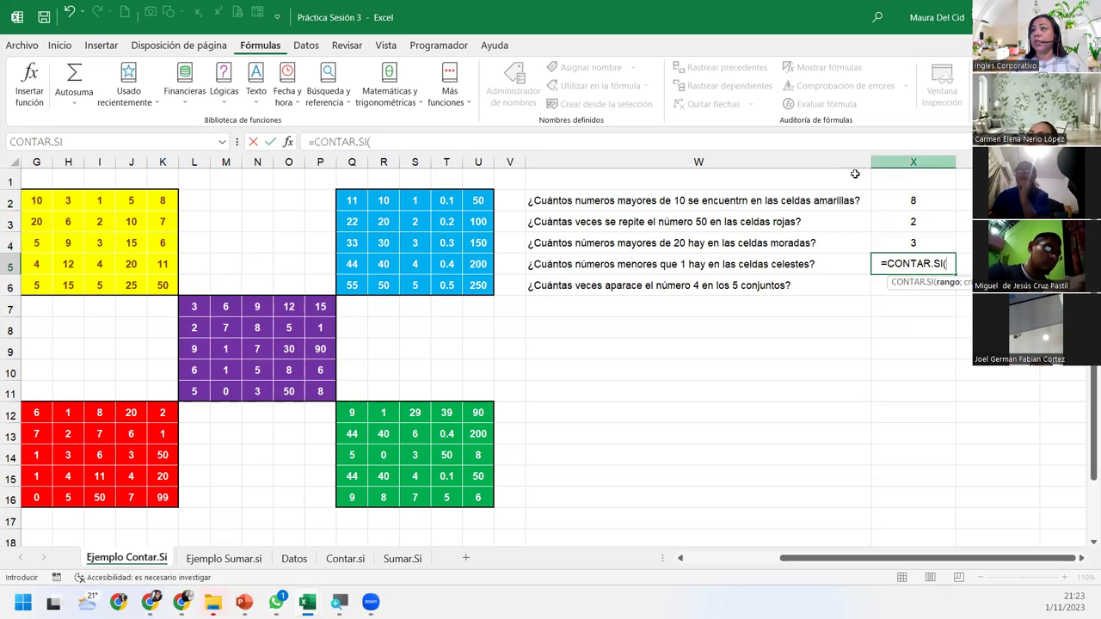
{"action": "left_click", "coordinate": [360, 199]}
{"action": "left_click_drag", "start_coordinate": [359, 199], "coordinate": [466, 280]}
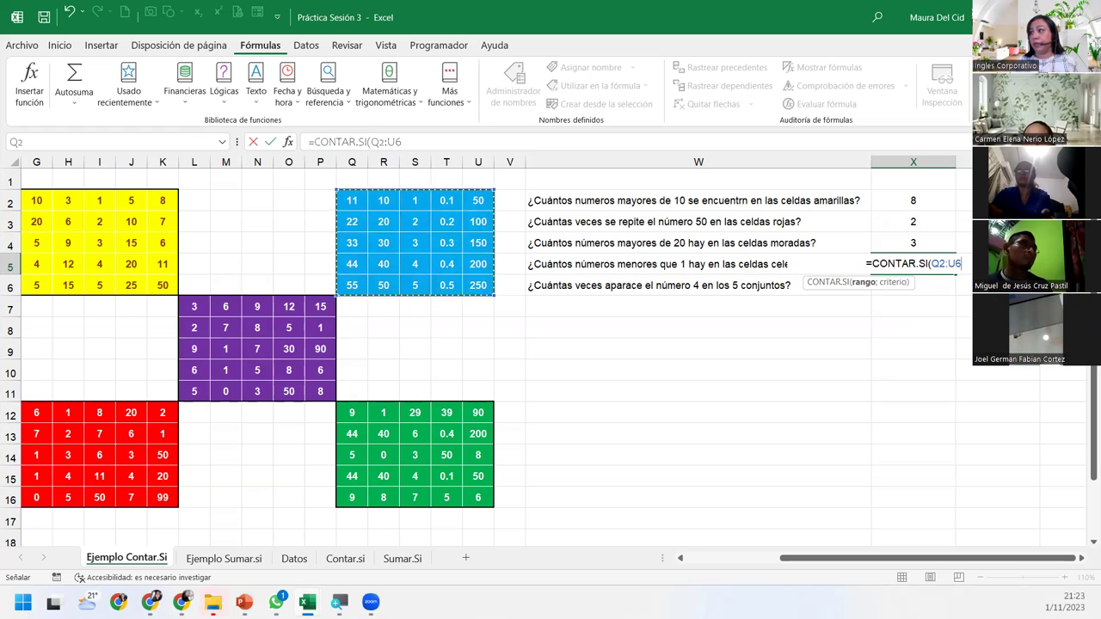
{"action": "type", "text": ";"}
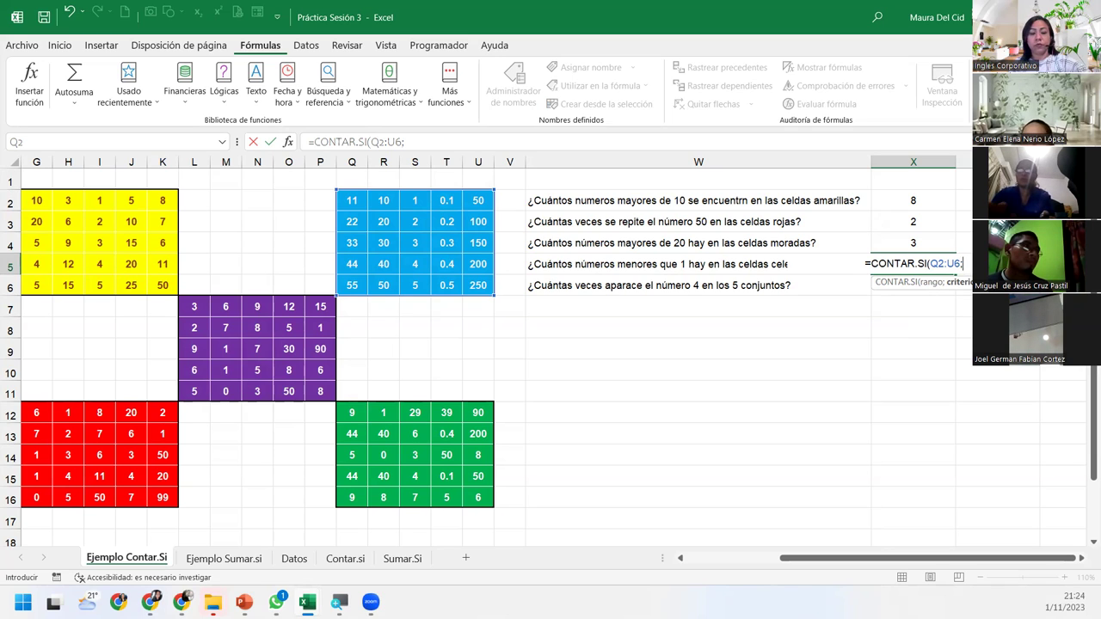
{"action": "type", "text": "\""}
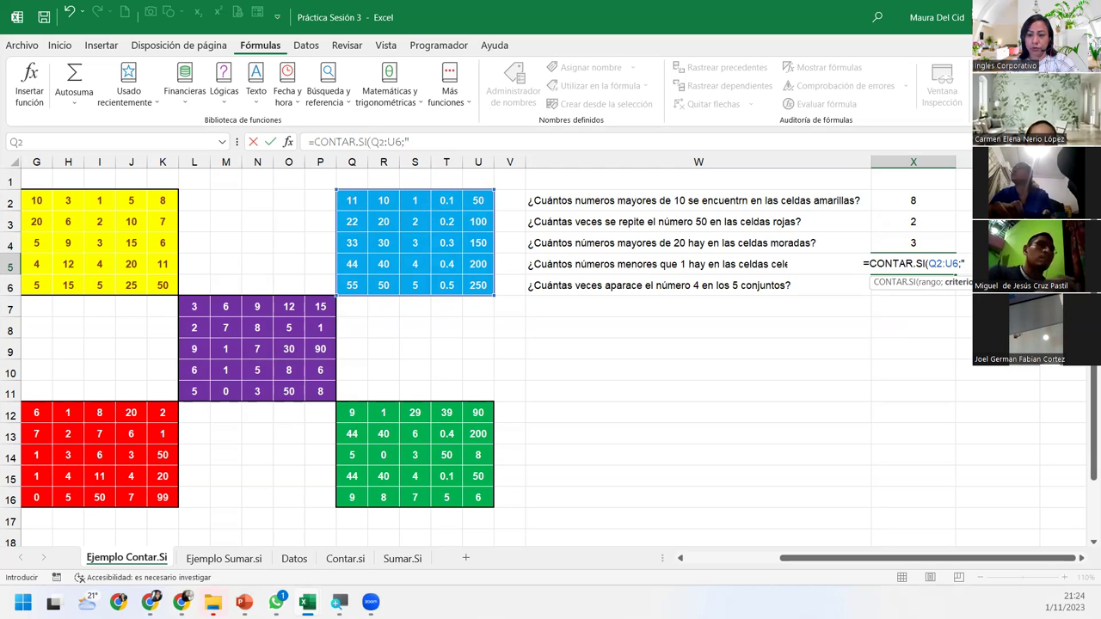
{"action": "type", "text": "<"}
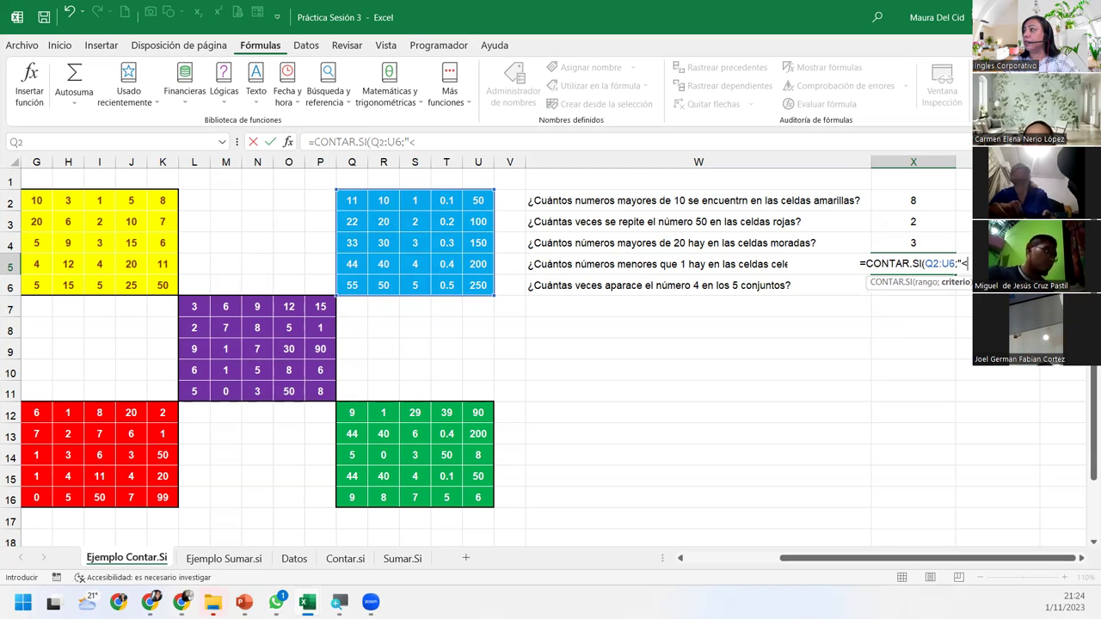
{"action": "type", "text": "1\")"}
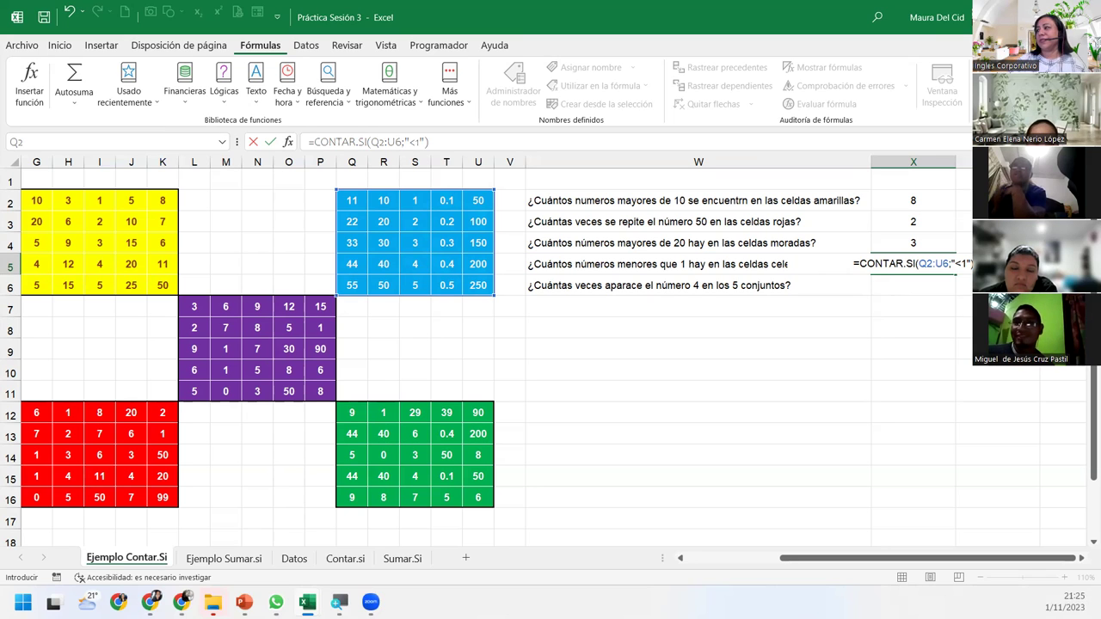
{"action": "key", "text": "Return"}
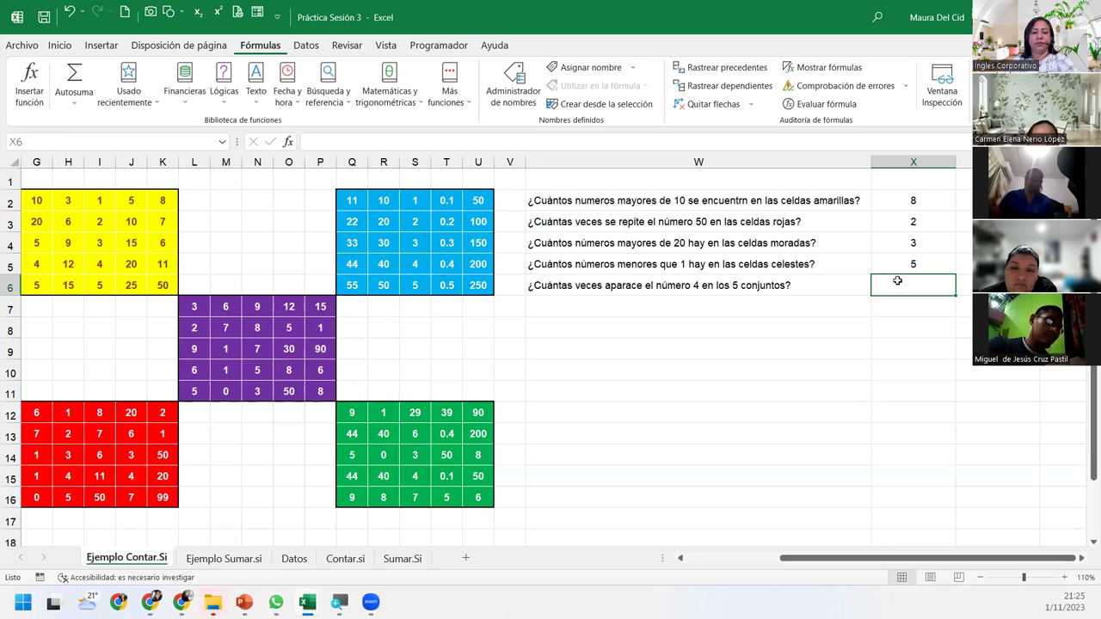
In X6, start a CONTAR.SI formula over range G2:U16 with criterion "4"
{"action": "type", "text": "=contar.s"}
{"action": "key", "text": "Tab"}
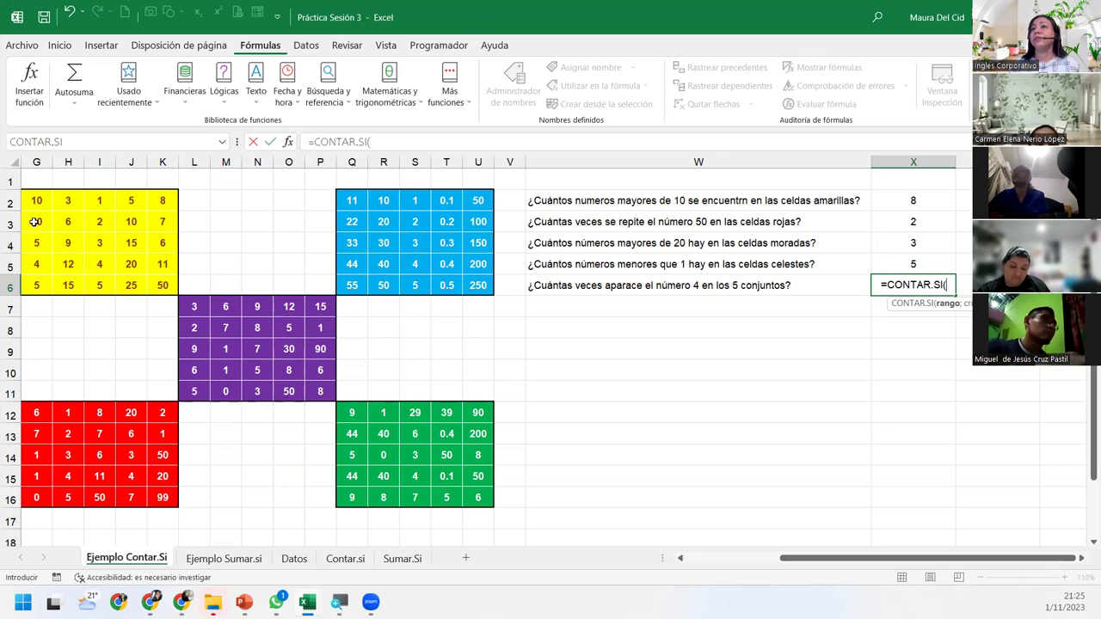
{"action": "mouse_move", "coordinate": [34, 199]}
{"action": "left_mouse_down"}
{"action": "mouse_move", "coordinate": [356, 458]}
{"action": "mouse_move", "coordinate": [478, 497]}
{"action": "left_mouse_up"}
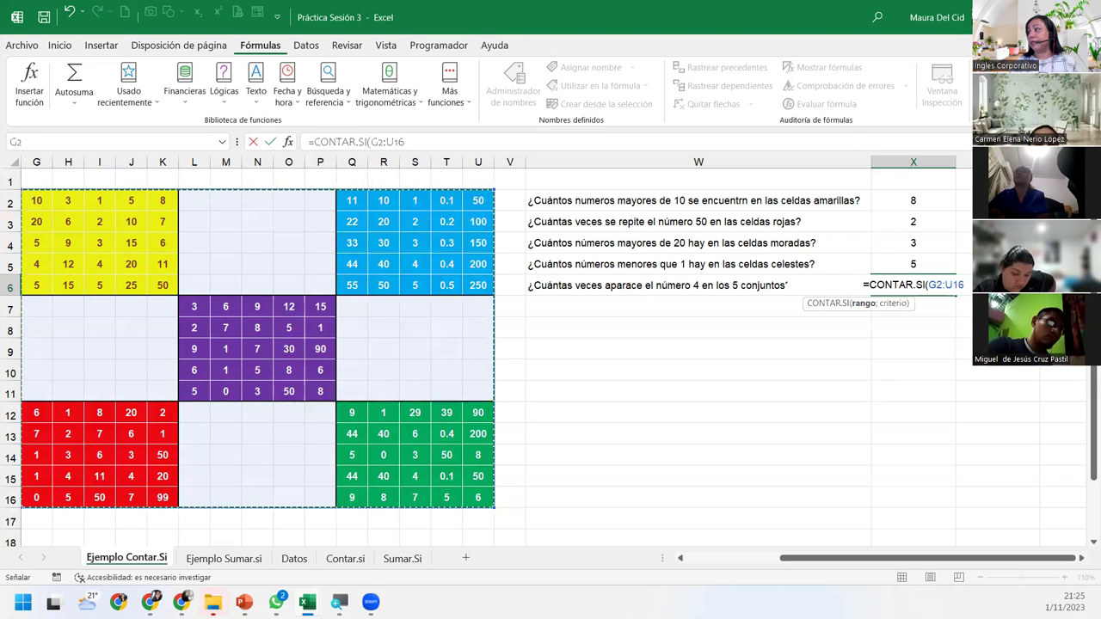
{"action": "type", "text": ";"}
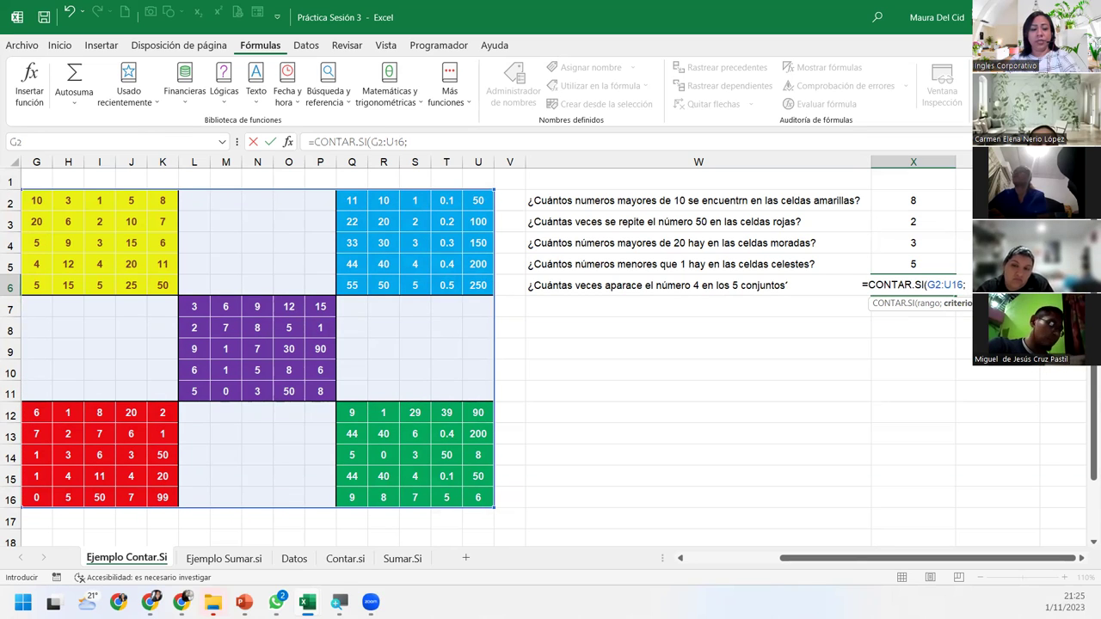
{"action": "type", "text": "\""}
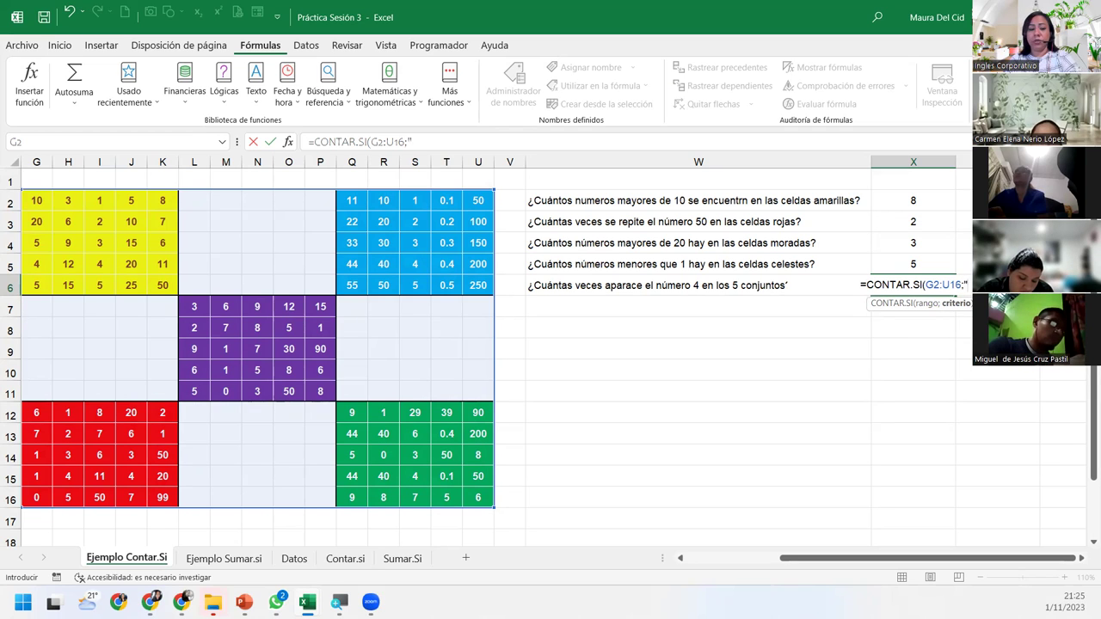
{"action": "type", "text": "0$"}
{"action": "key", "text": "BackSpace"}
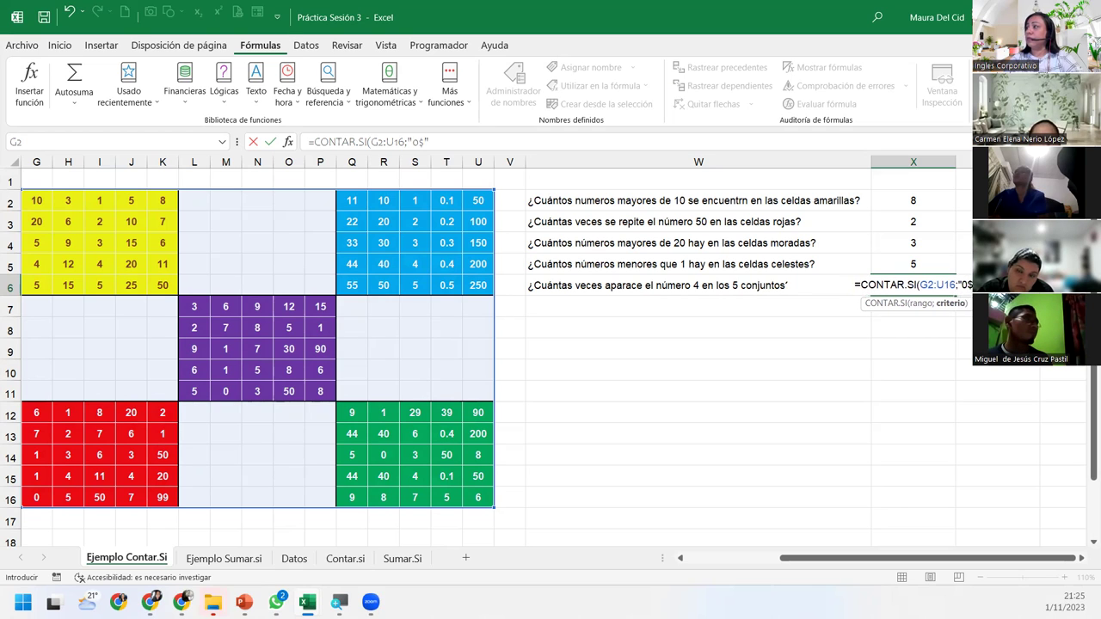
{"action": "key", "text": "BackSpace"}
{"action": "type", "text": "4"}
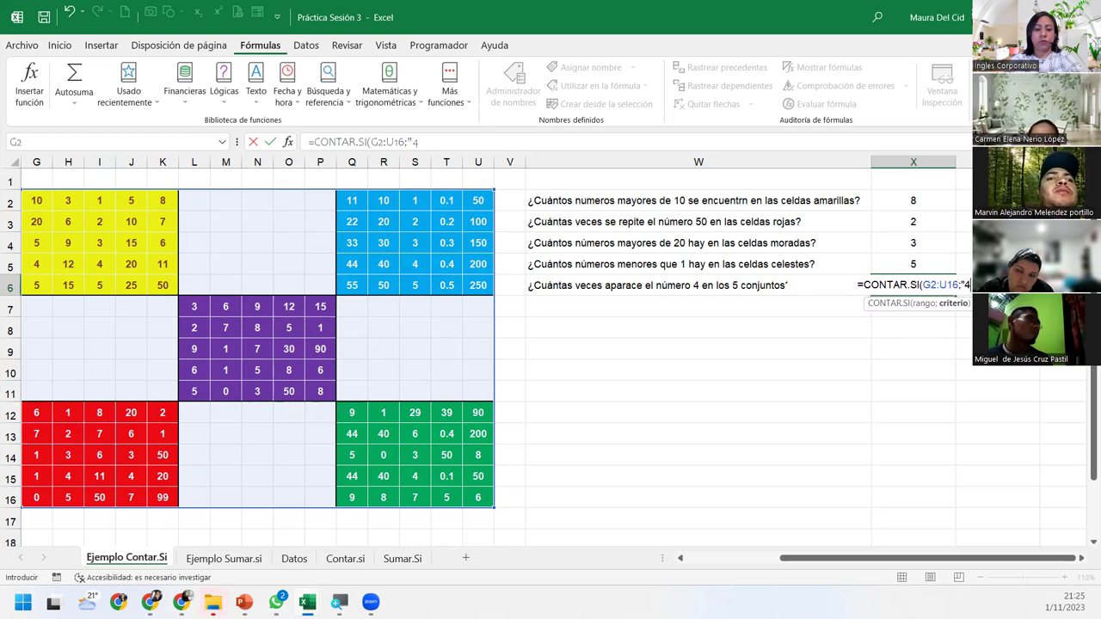
{"action": "type", "text": "\")"}
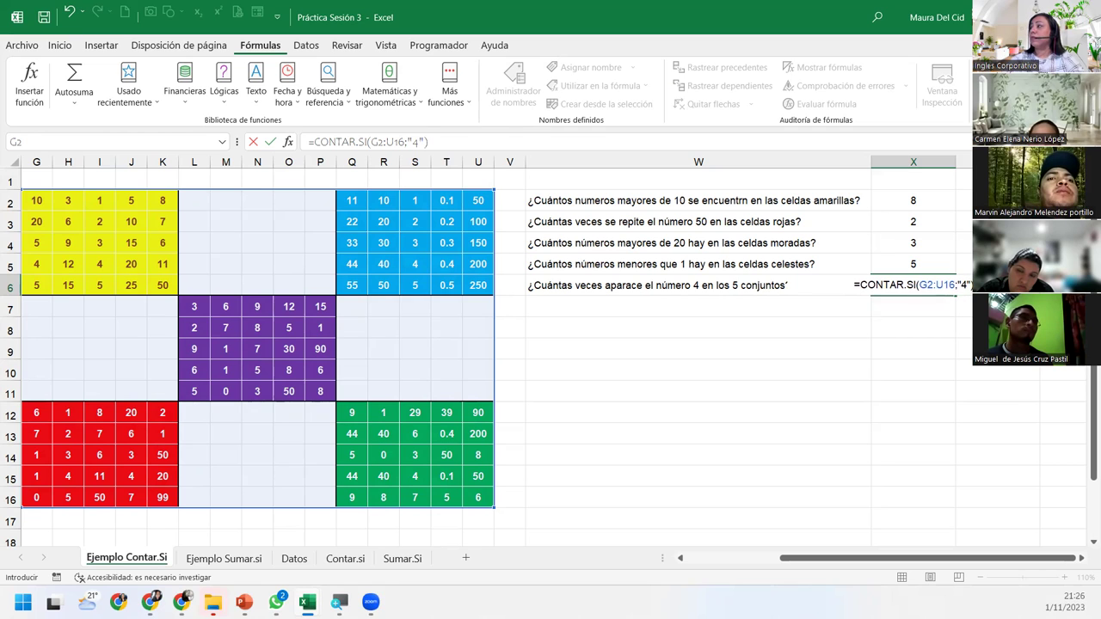
Change the criterion to "=4", confirm X6 returning 6, and reopen the formula for review
{"action": "left_click", "coordinate": [961, 284]}
{"action": "type", "text": "="}
{"action": "key", "text": "End"}
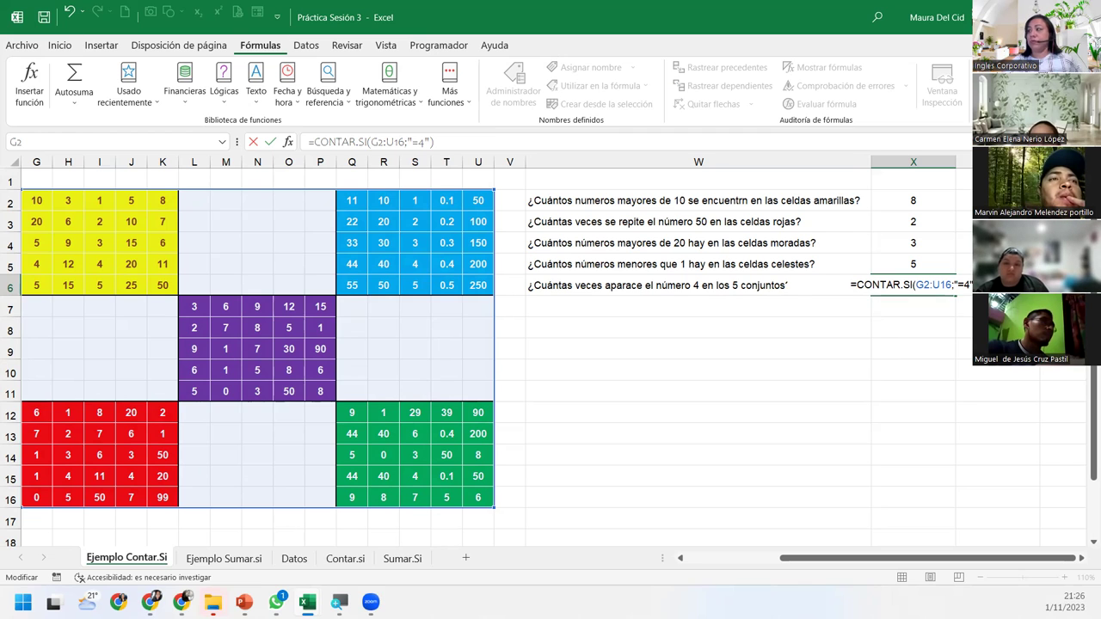
{"action": "key", "text": "Return"}
{"action": "left_click", "coordinate": [947, 278]}
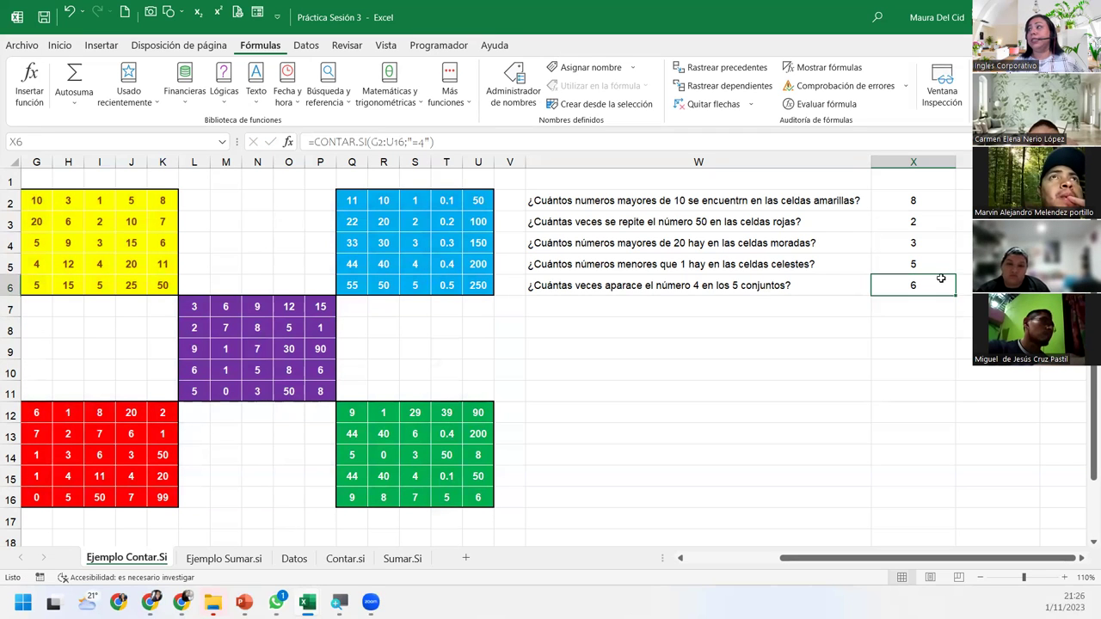
{"action": "double_click", "coordinate": [944, 284]}
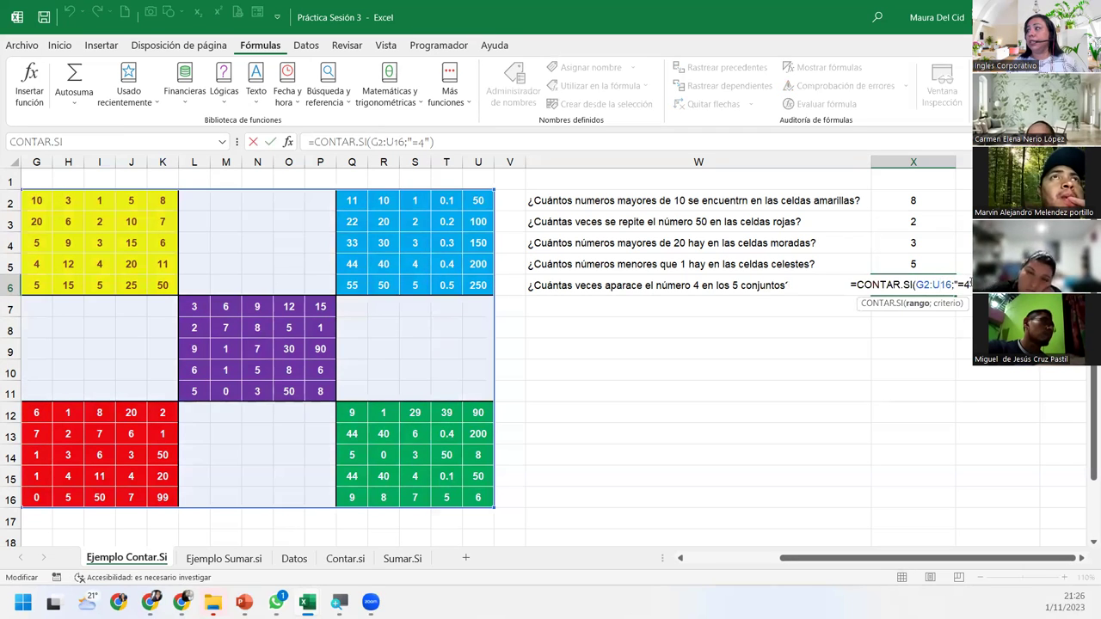
Keep the X6 formula =CONTAR.SI(G2:U16;"=4") and switch to the Ejemplo Sumar.si sheet
{"action": "key", "text": "End"}
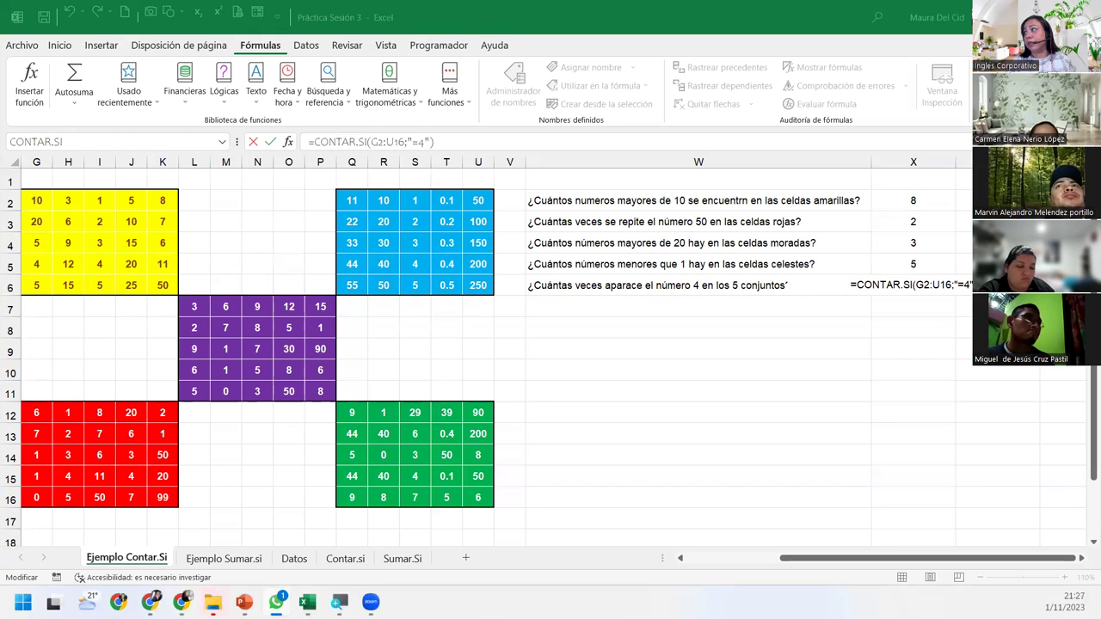
{"action": "left_click", "coordinate": [1047, 277]}
{"action": "key", "text": "Return"}
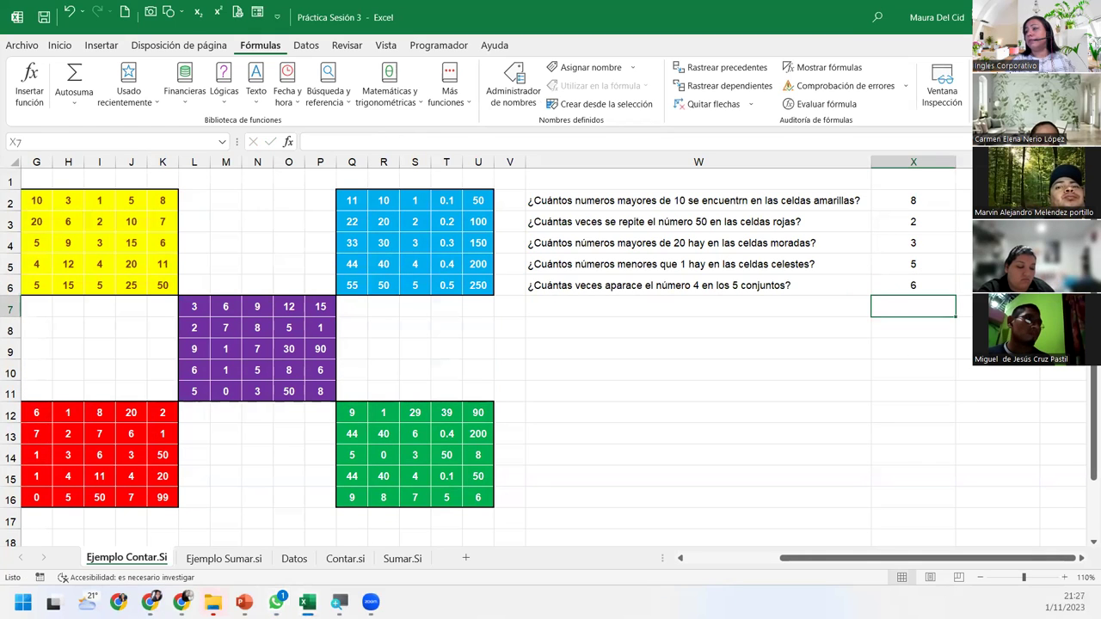
{"action": "left_click", "coordinate": [226, 559]}
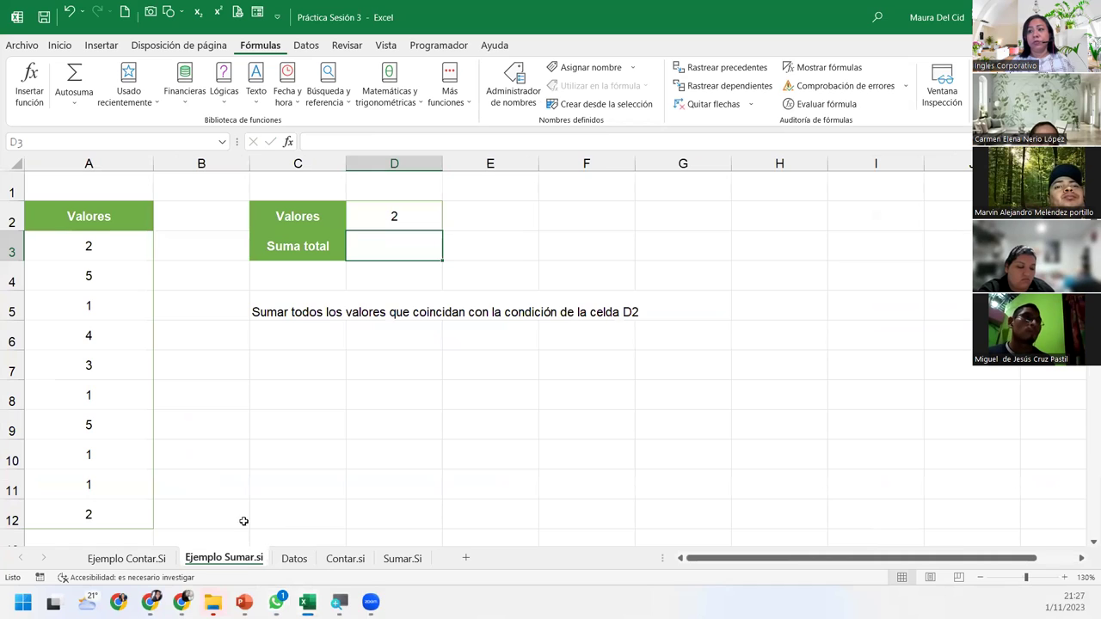
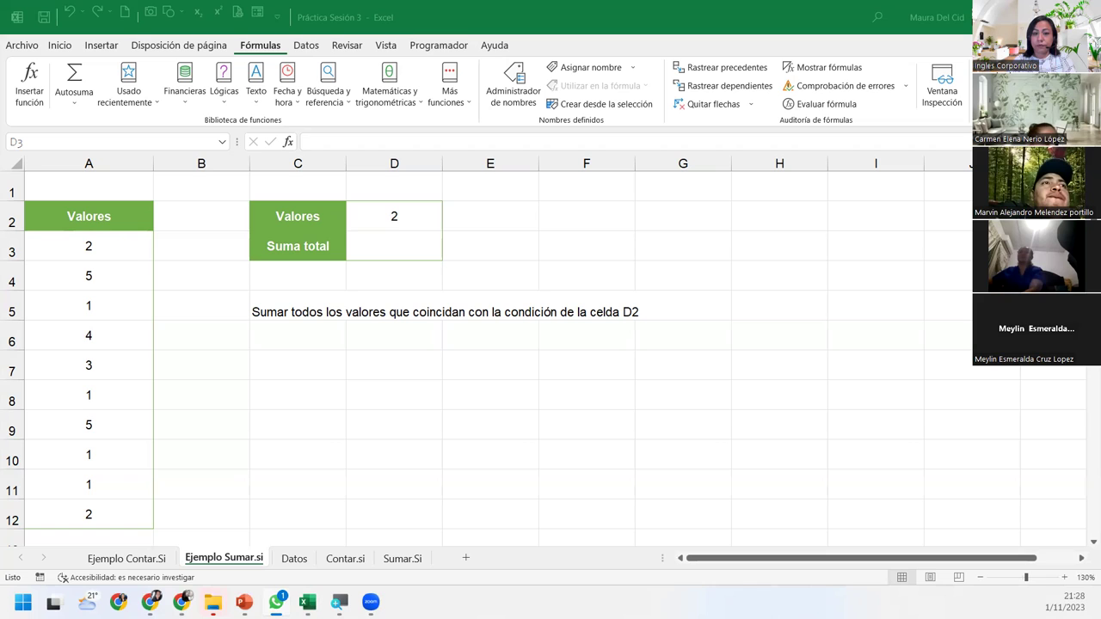
Select the Suma total cell D3 after pointing out the values A3 to A12
{"action": "left_click", "coordinate": [401, 245]}
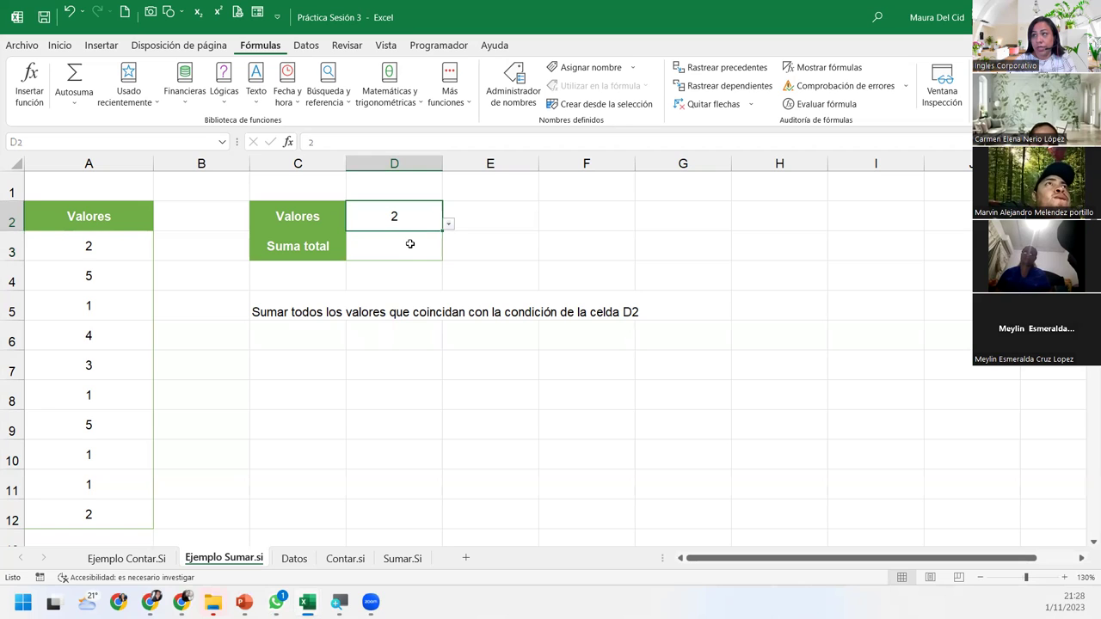
{"action": "left_click", "coordinate": [410, 245]}
{"action": "left_click", "coordinate": [72, 241]}
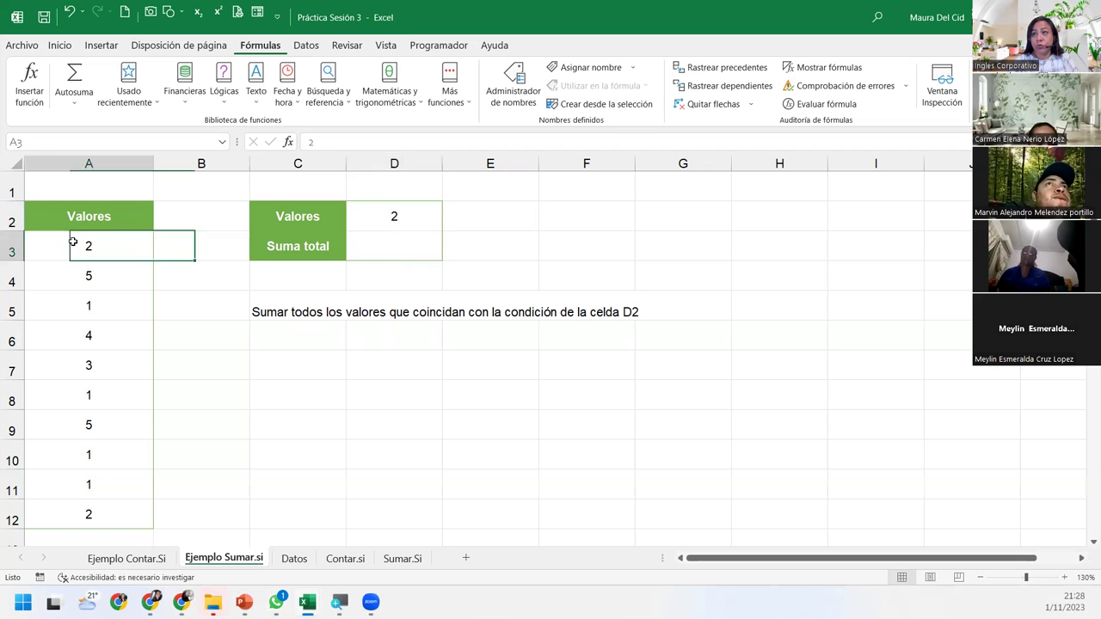
{"action": "left_click", "coordinate": [106, 509], "text": "ctrl"}
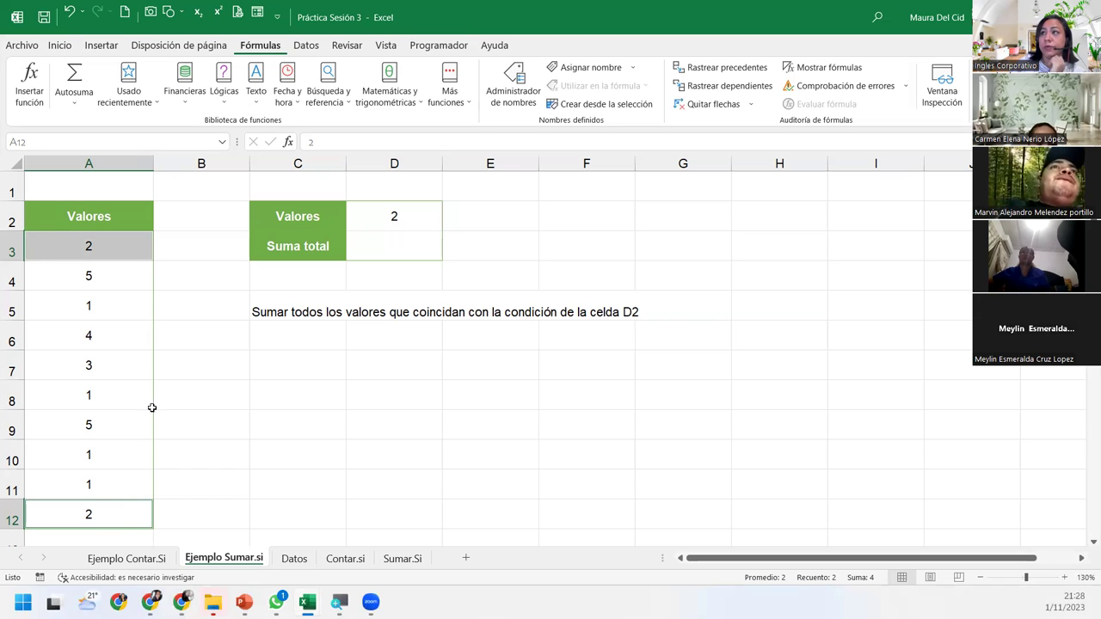
{"action": "left_click", "coordinate": [368, 250]}
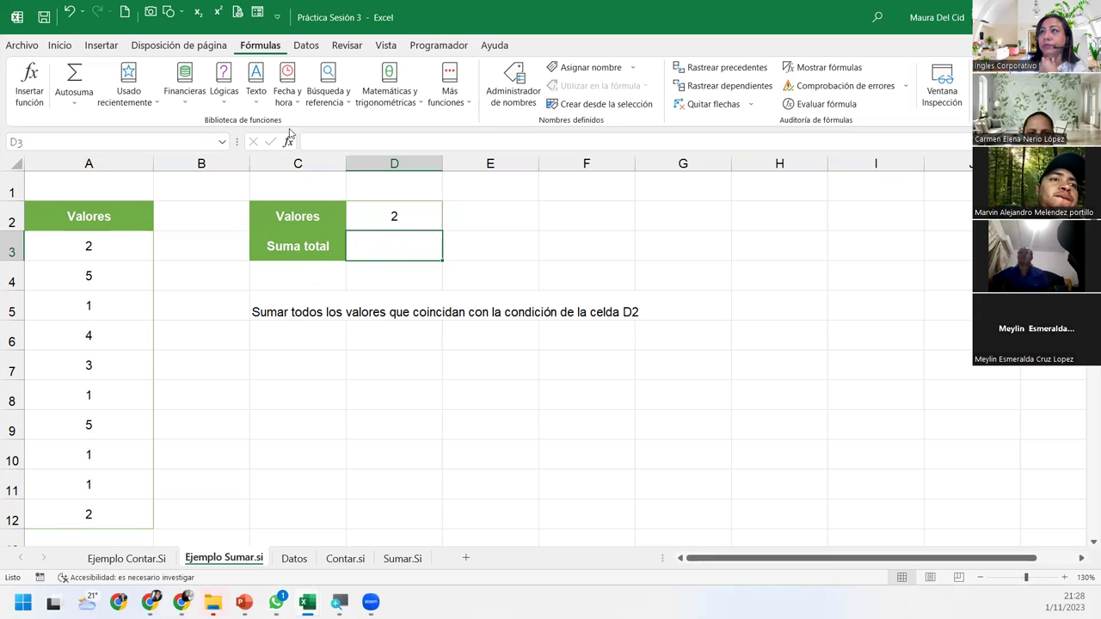
Insert SUMAR.SI into D3 from the Matemáticas y trigonométricas function list
{"action": "left_click", "coordinate": [232, 105]}
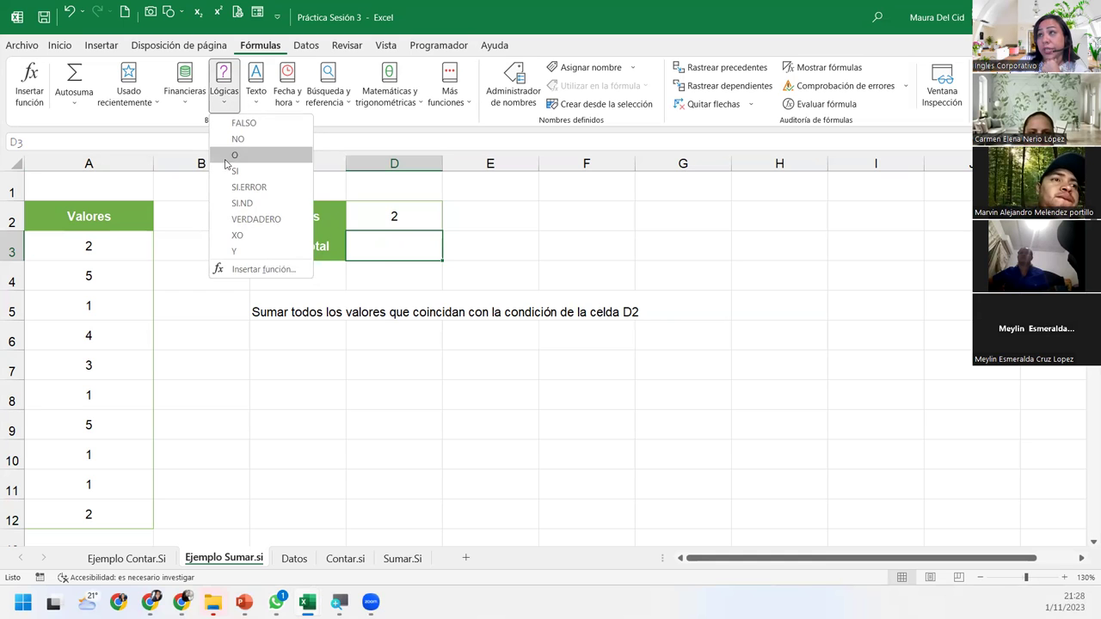
{"action": "left_click", "coordinate": [417, 96]}
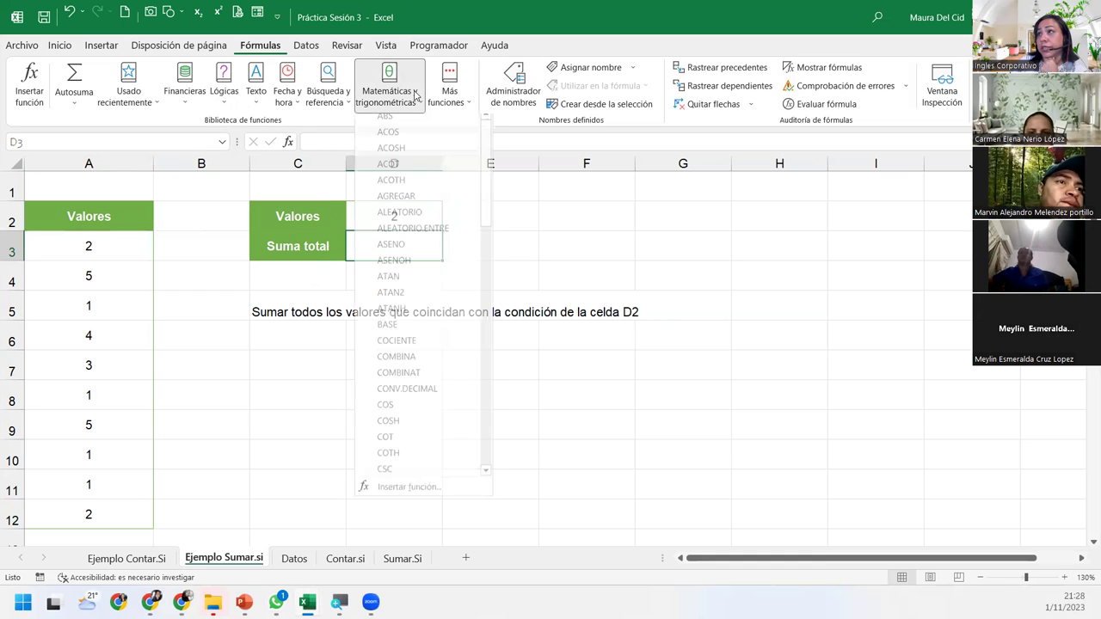
{"action": "scroll", "coordinate": [461, 329], "scroll_direction": "down", "scroll_amount": 6}
{"action": "scroll", "coordinate": [462, 329], "scroll_direction": "down", "scroll_amount": 7}
{"action": "scroll", "coordinate": [462, 329], "scroll_direction": "down", "scroll_amount": 4}
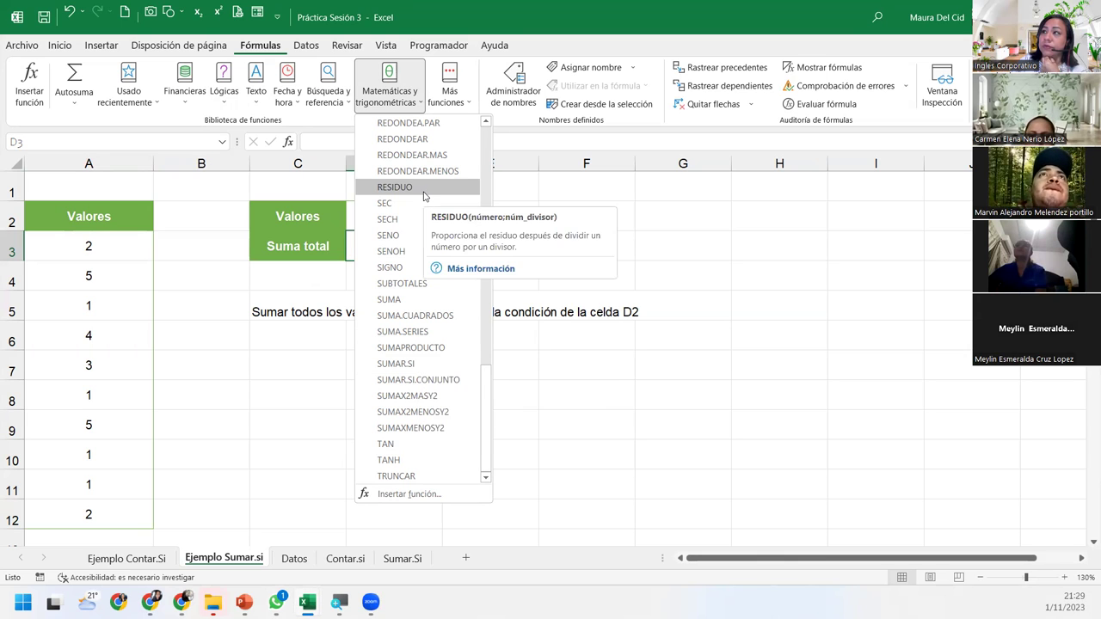
{"action": "mouse_move", "coordinate": [396, 364]}
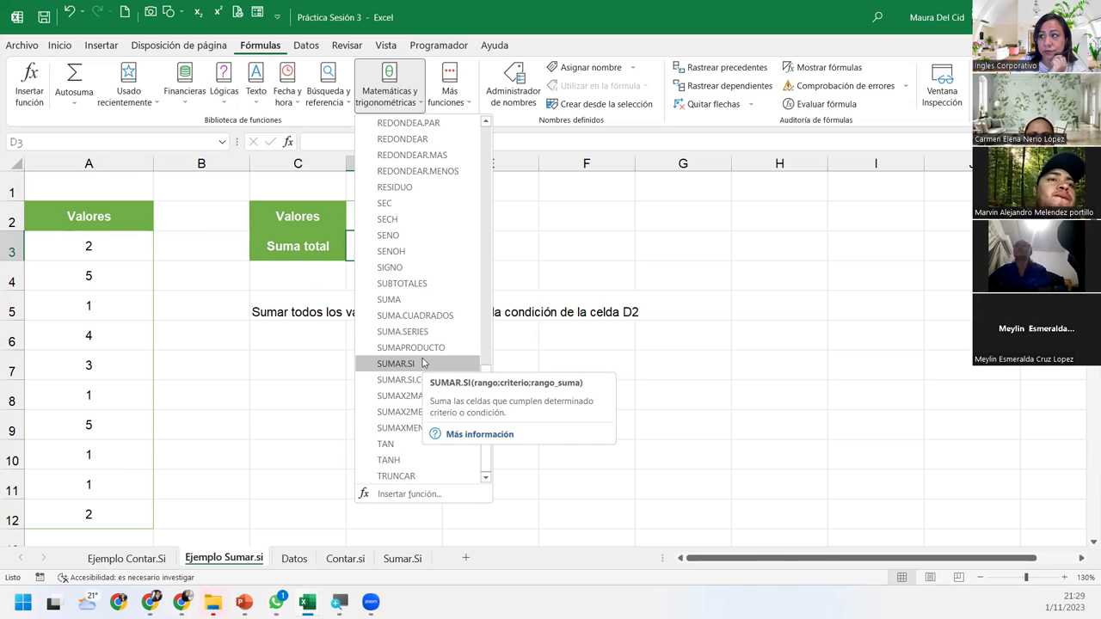
{"action": "left_click", "coordinate": [422, 363]}
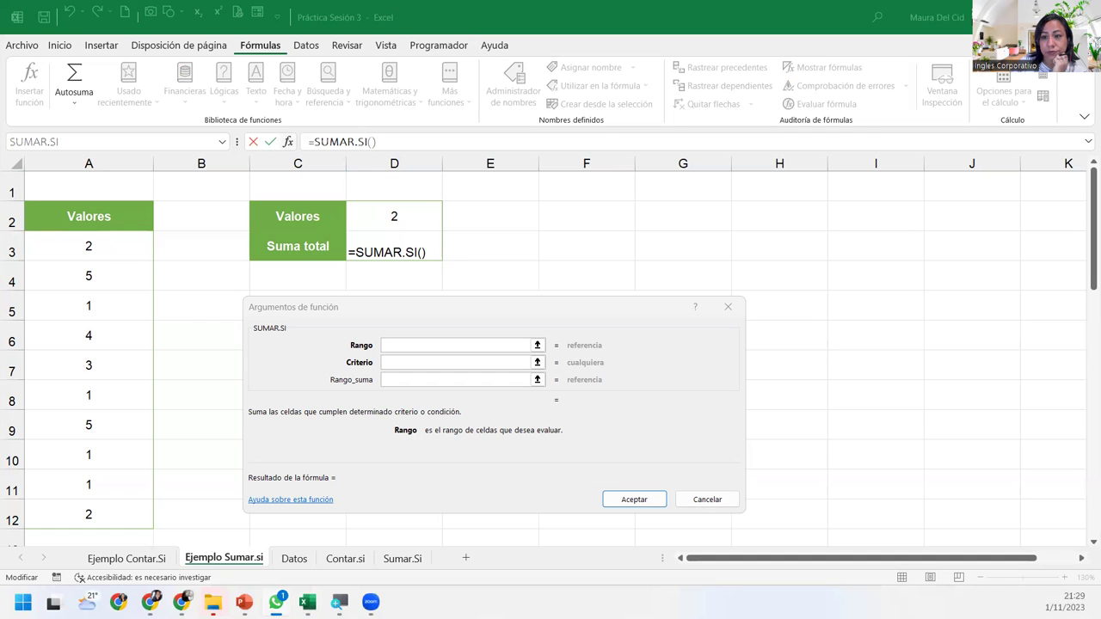
Set the SUMAR.SI Rango argument to the values A3:A12
{"action": "left_click", "coordinate": [419, 313]}
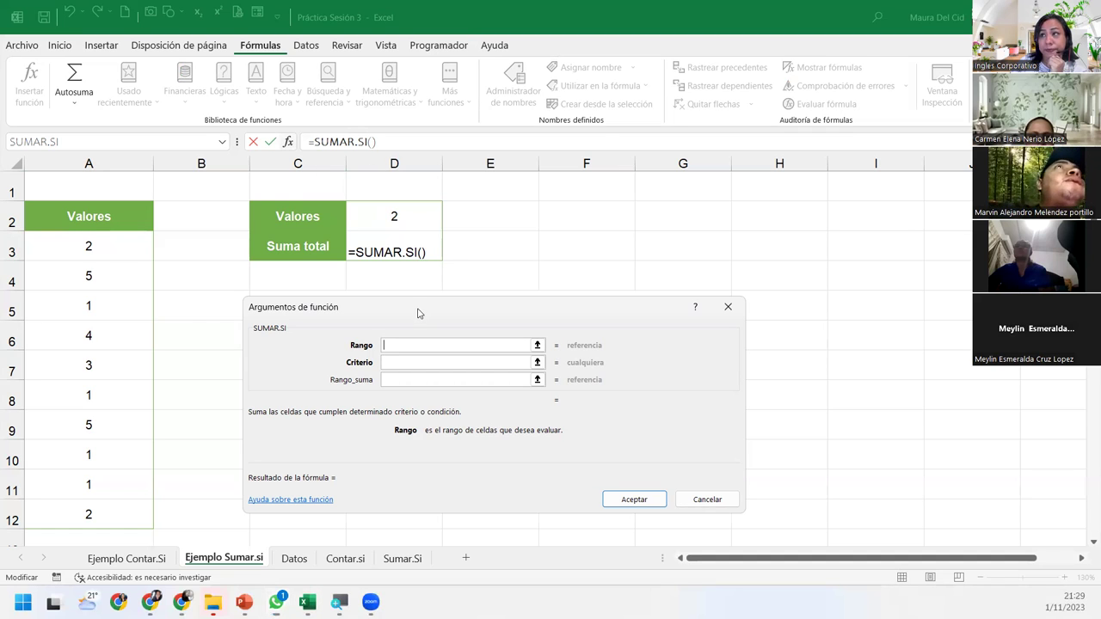
{"action": "left_click_drag", "start_coordinate": [418, 313], "coordinate": [421, 293]}
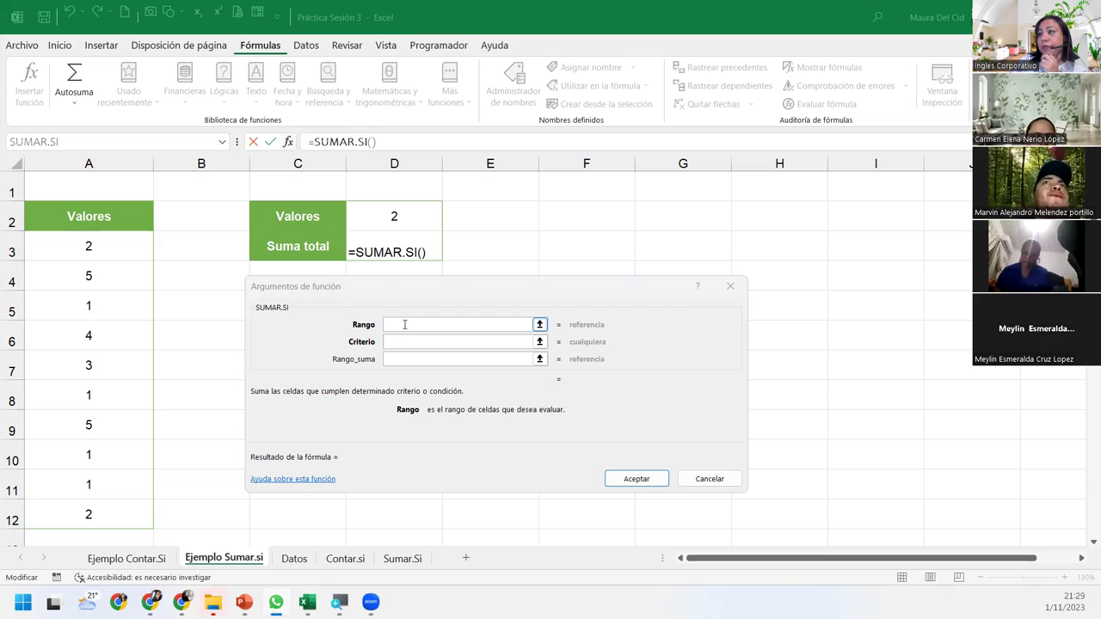
{"action": "left_click", "coordinate": [404, 324]}
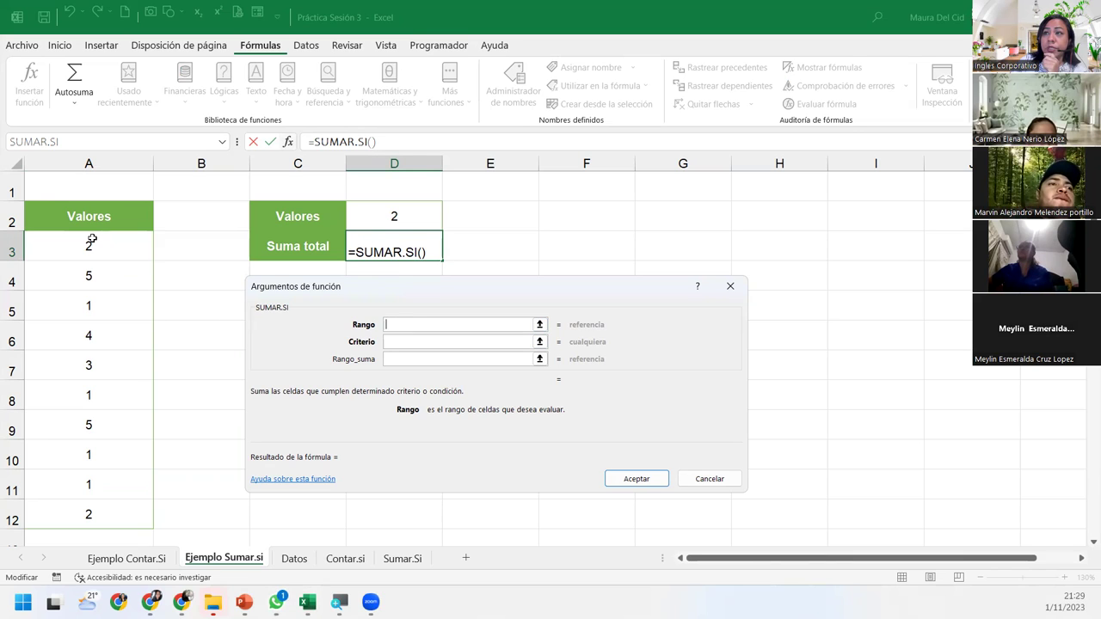
{"action": "left_click_drag", "start_coordinate": [91, 241], "coordinate": [103, 509]}
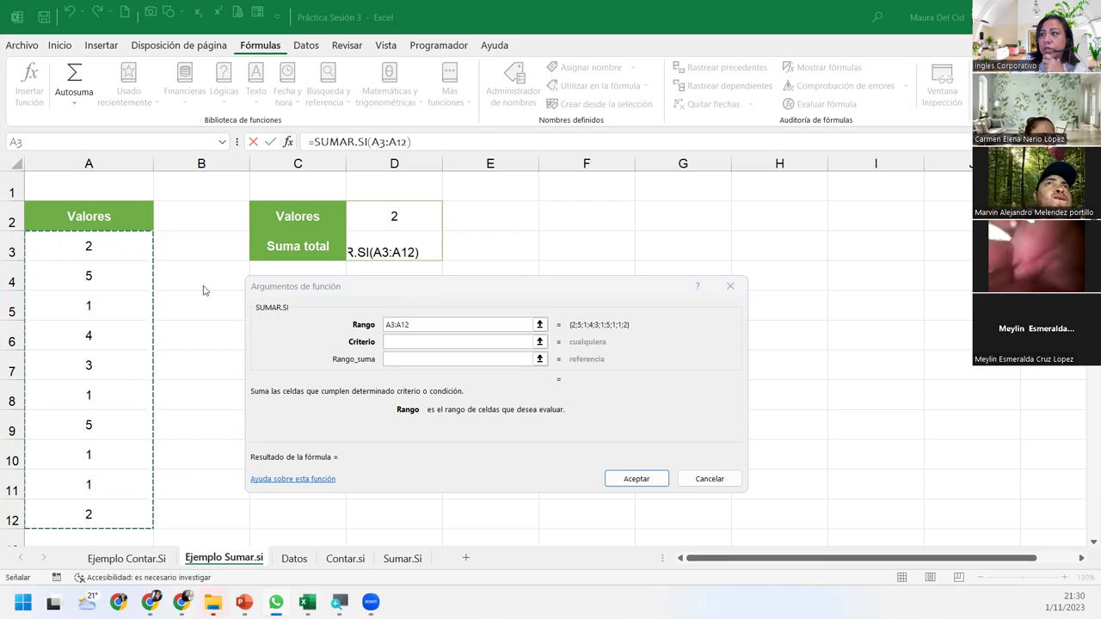
Set Criterio to D2 and Rango_suma to A3:A12, then confirm so D3 shows 4
{"action": "left_click", "coordinate": [404, 341]}
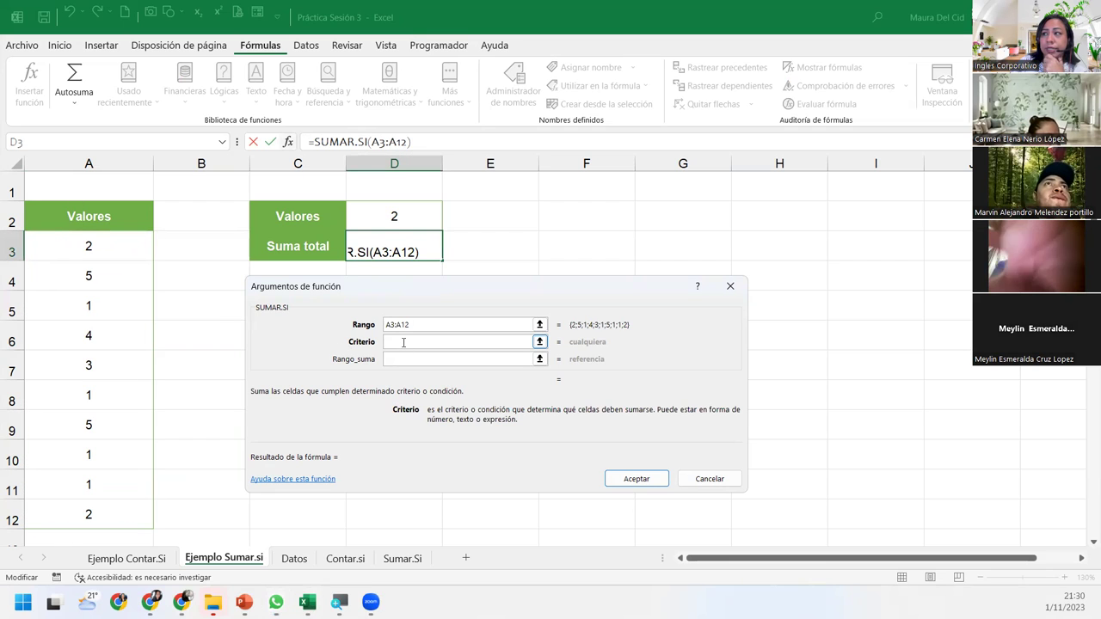
{"action": "left_click", "coordinate": [399, 219]}
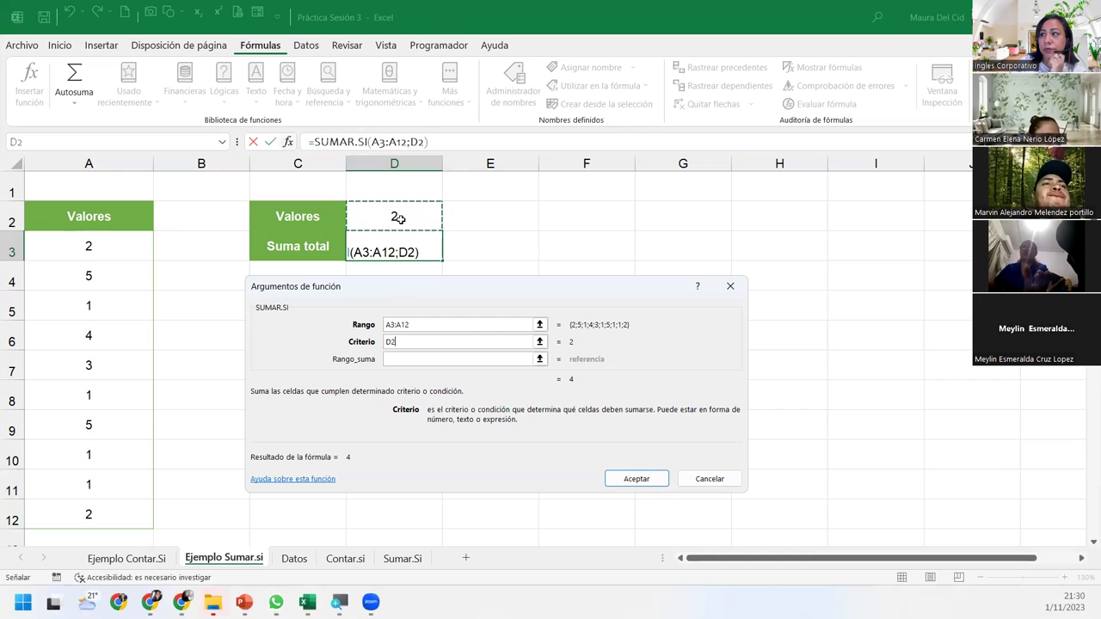
{"action": "left_click", "coordinate": [411, 363]}
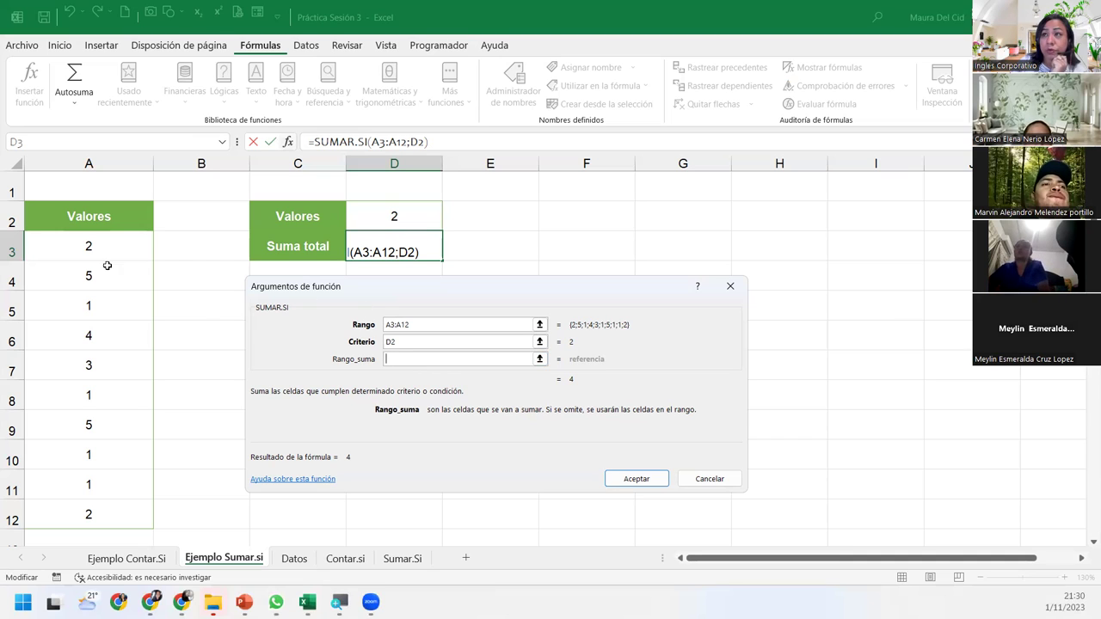
{"action": "left_click_drag", "start_coordinate": [89, 246], "coordinate": [90, 515]}
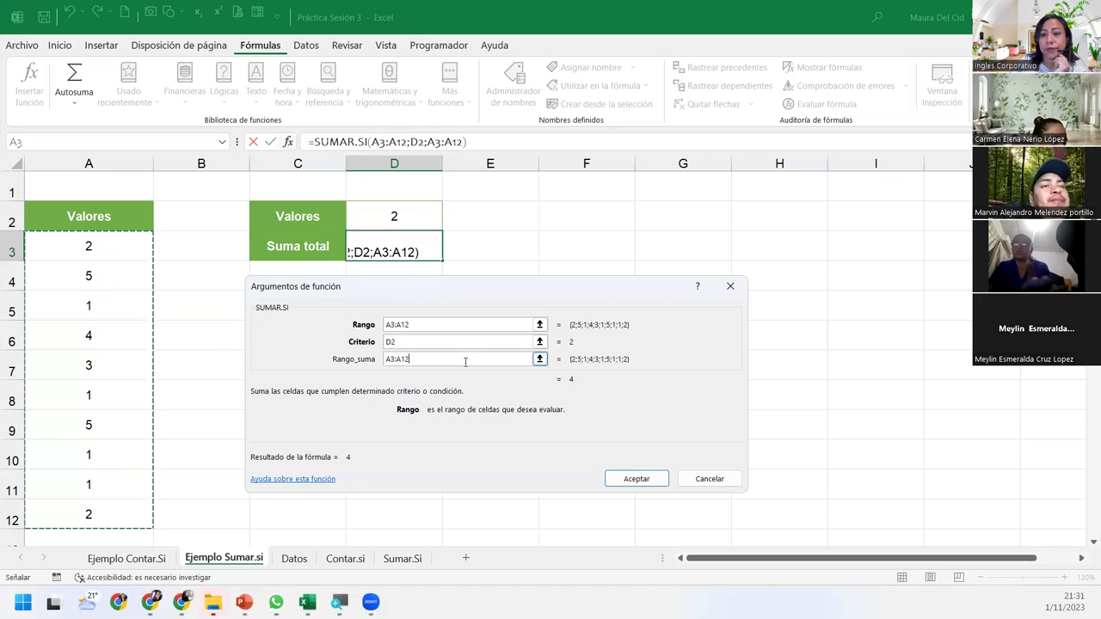
{"action": "left_click", "coordinate": [614, 471]}
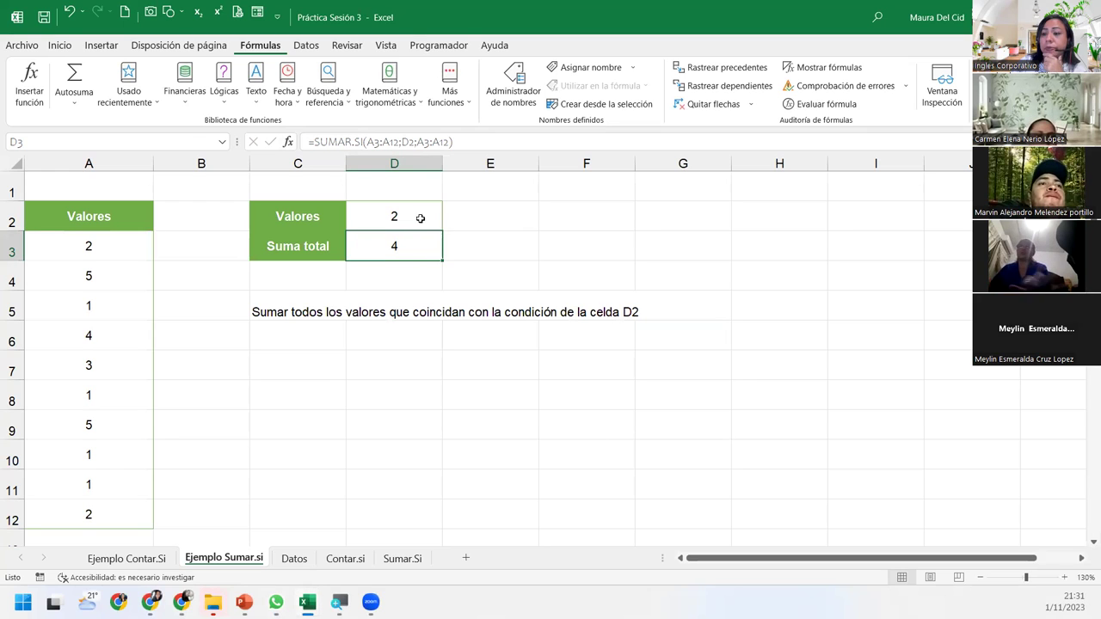
Set D2 to 5 and point out the cells containing 5
{"action": "left_click", "coordinate": [425, 212]}
{"action": "left_click", "coordinate": [447, 226]}
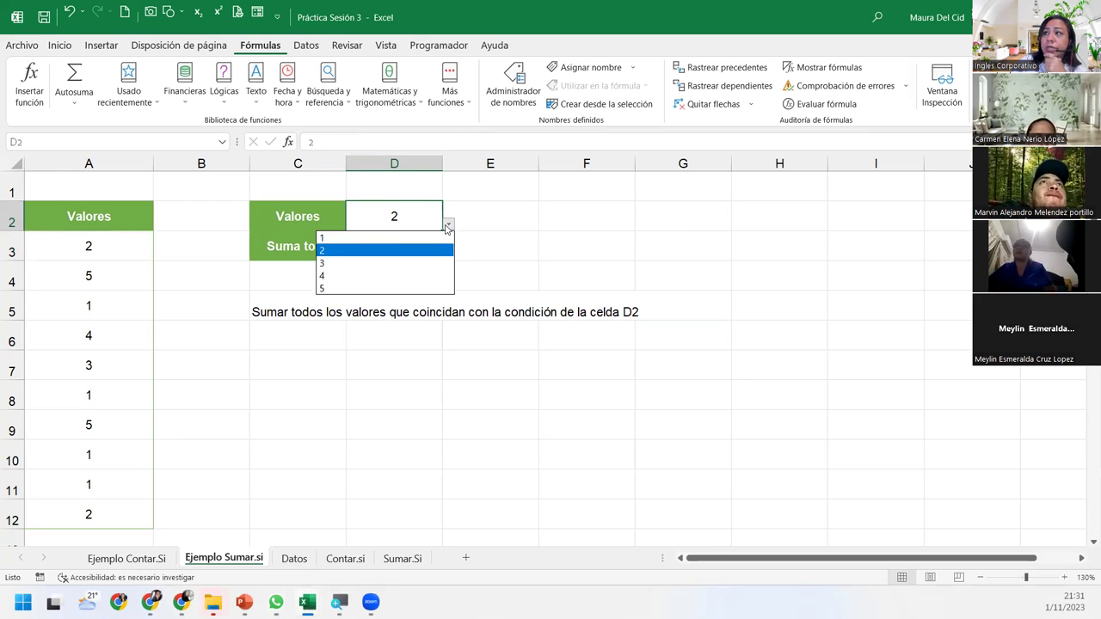
{"action": "left_click", "coordinate": [343, 288]}
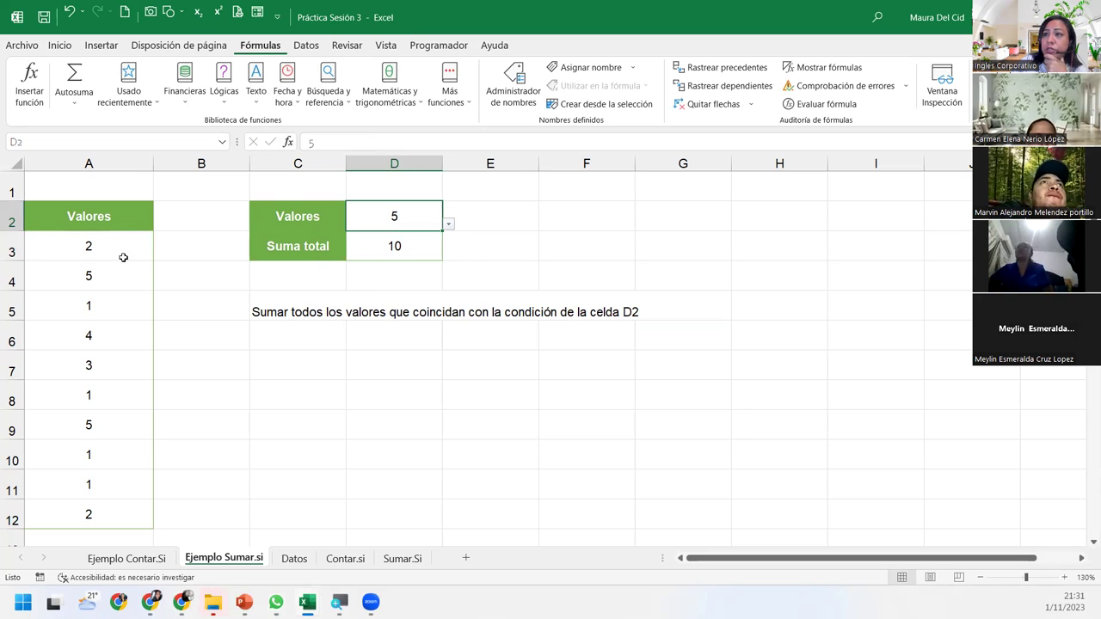
{"action": "left_click", "coordinate": [95, 287]}
{"action": "left_click", "coordinate": [110, 419]}
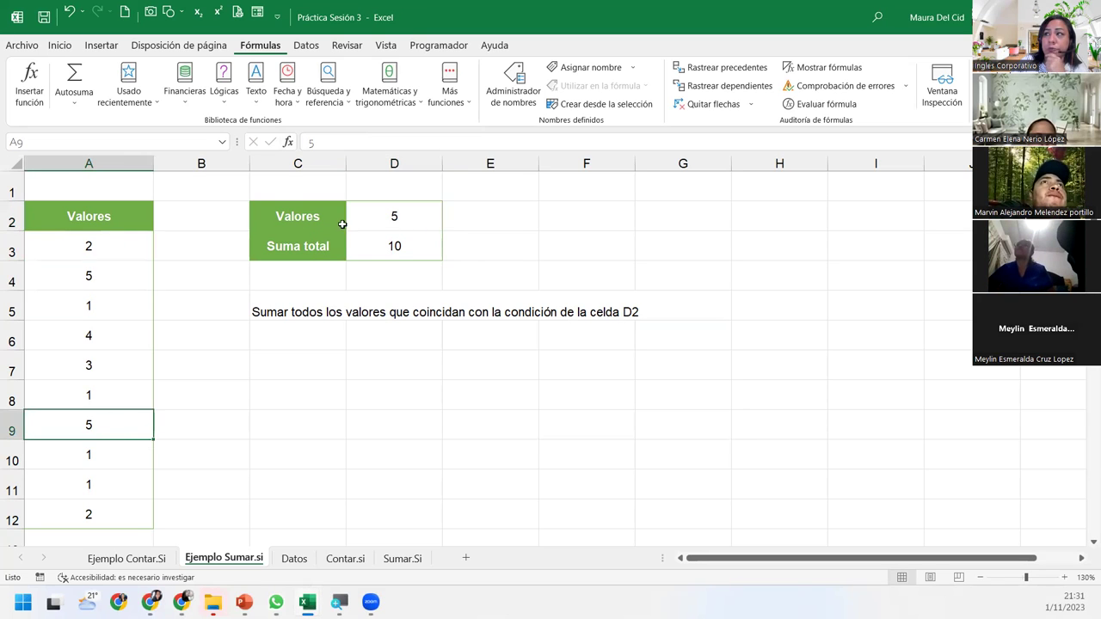
Change D2 to 1 and compare the Suma total with the cells containing 1
{"action": "left_click", "coordinate": [419, 212]}
{"action": "left_click", "coordinate": [448, 224]}
{"action": "left_click", "coordinate": [358, 236]}
{"action": "left_click", "coordinate": [367, 249]}
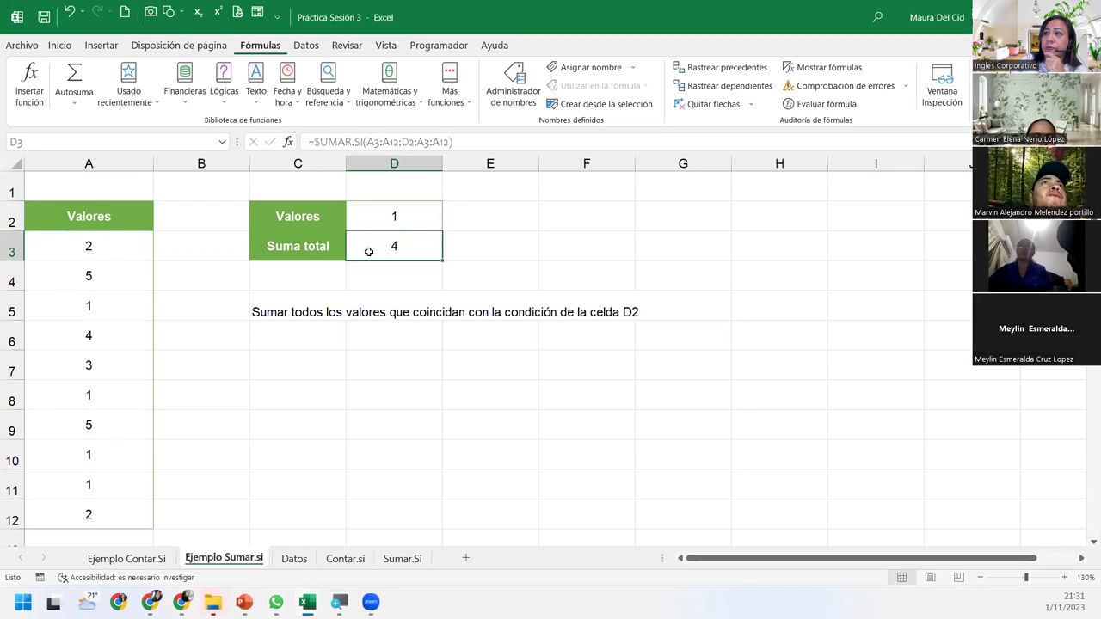
{"action": "left_click", "coordinate": [75, 312]}
{"action": "left_click", "coordinate": [98, 393]}
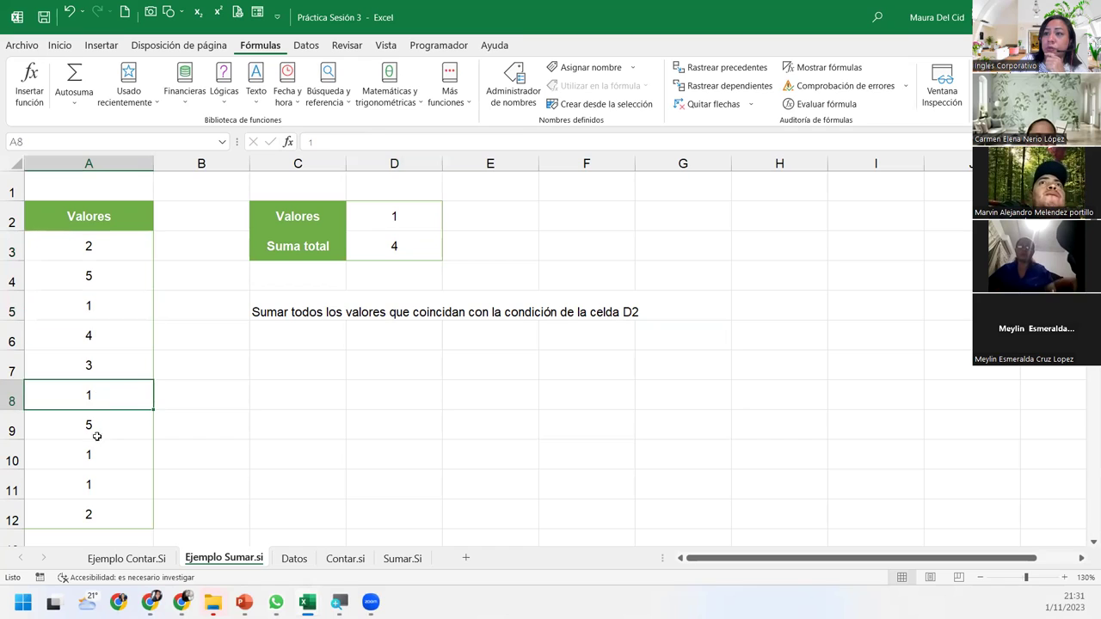
{"action": "left_click", "coordinate": [104, 454]}
{"action": "left_click", "coordinate": [109, 481]}
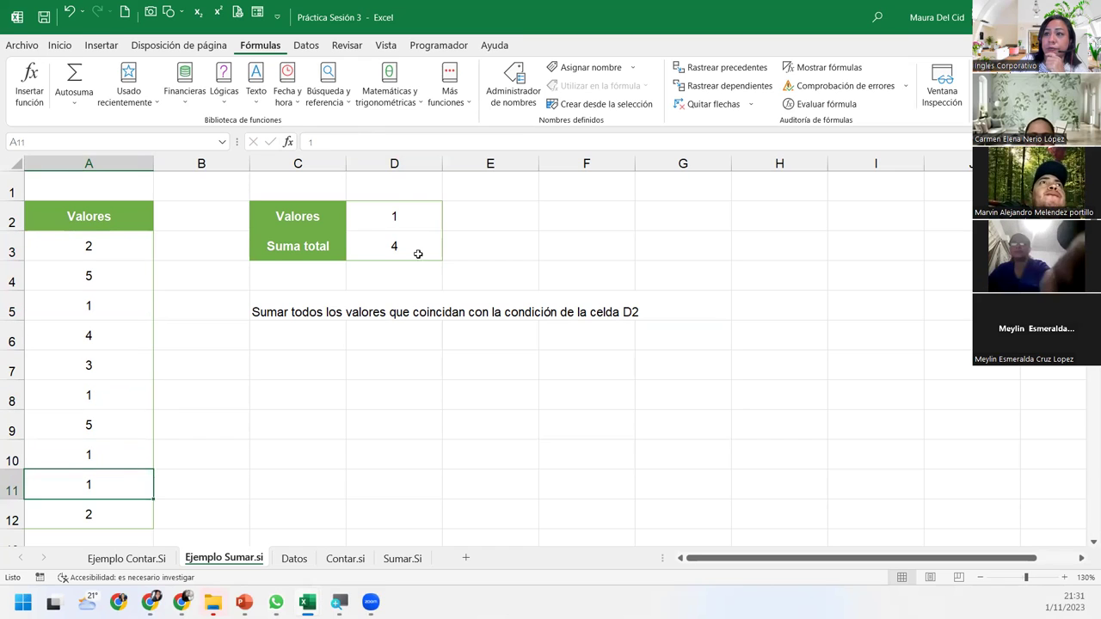
Change D2 to 3 and reopen D3's SUMAR.SI arguments for review
{"action": "left_click", "coordinate": [429, 222]}
{"action": "left_click", "coordinate": [448, 224]}
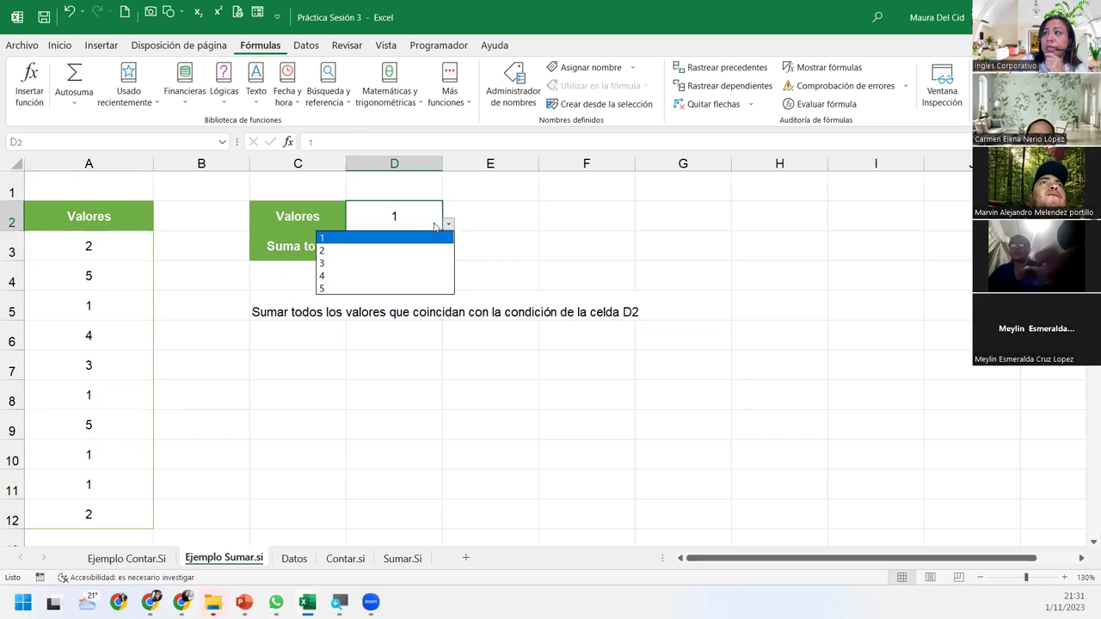
{"action": "left_click", "coordinate": [352, 274]}
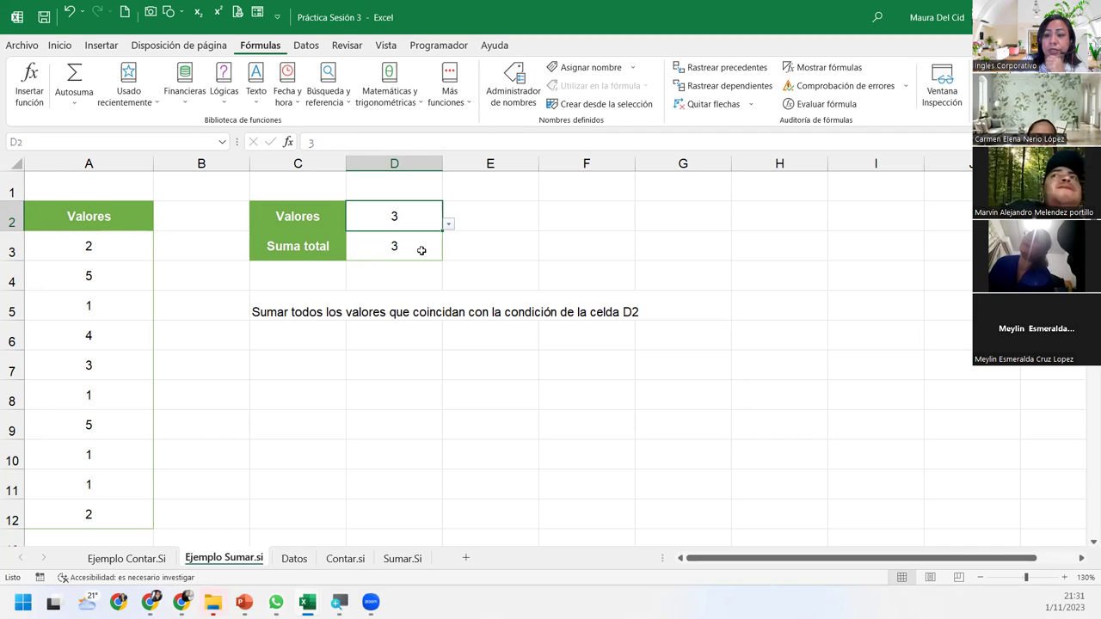
{"action": "left_click", "coordinate": [421, 251]}
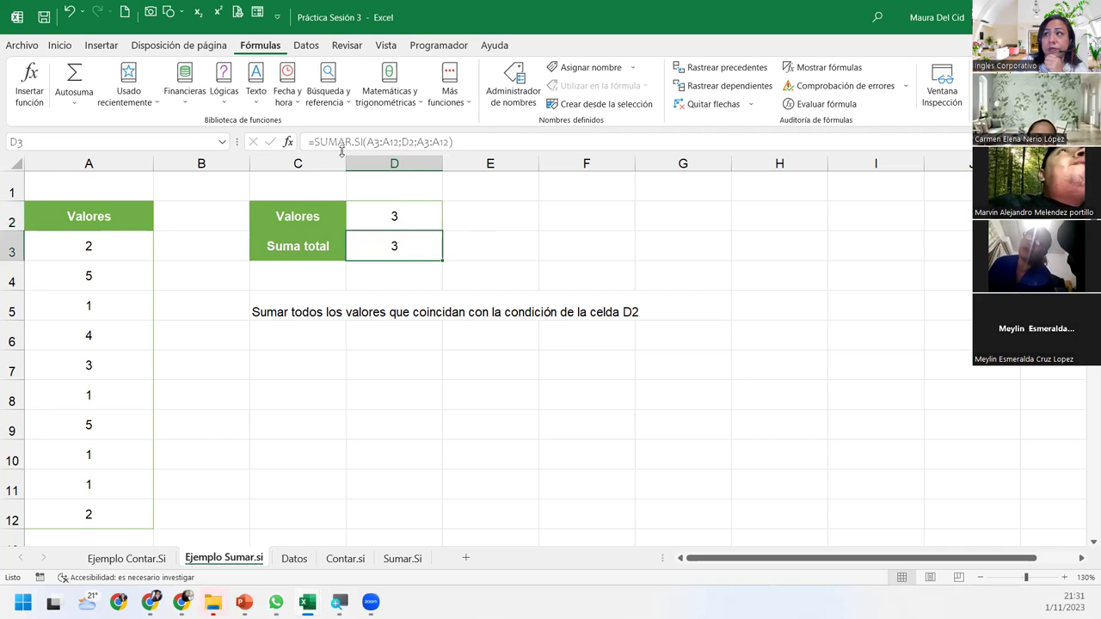
{"action": "left_click", "coordinate": [294, 144]}
{"action": "left_click", "coordinate": [426, 323]}
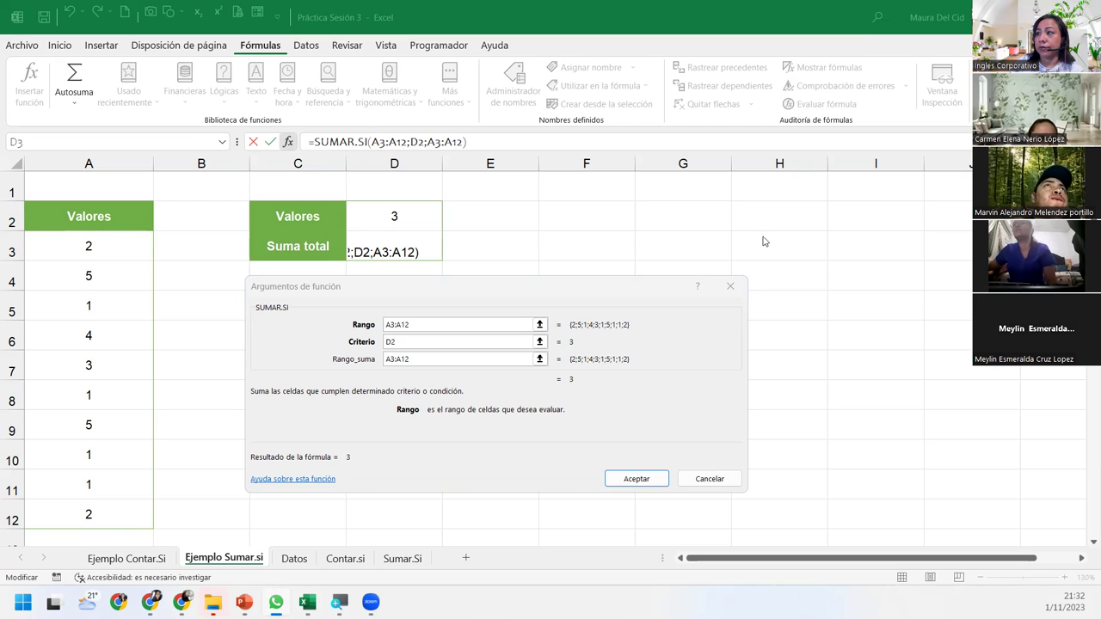
{"action": "left_click", "coordinate": [638, 479]}
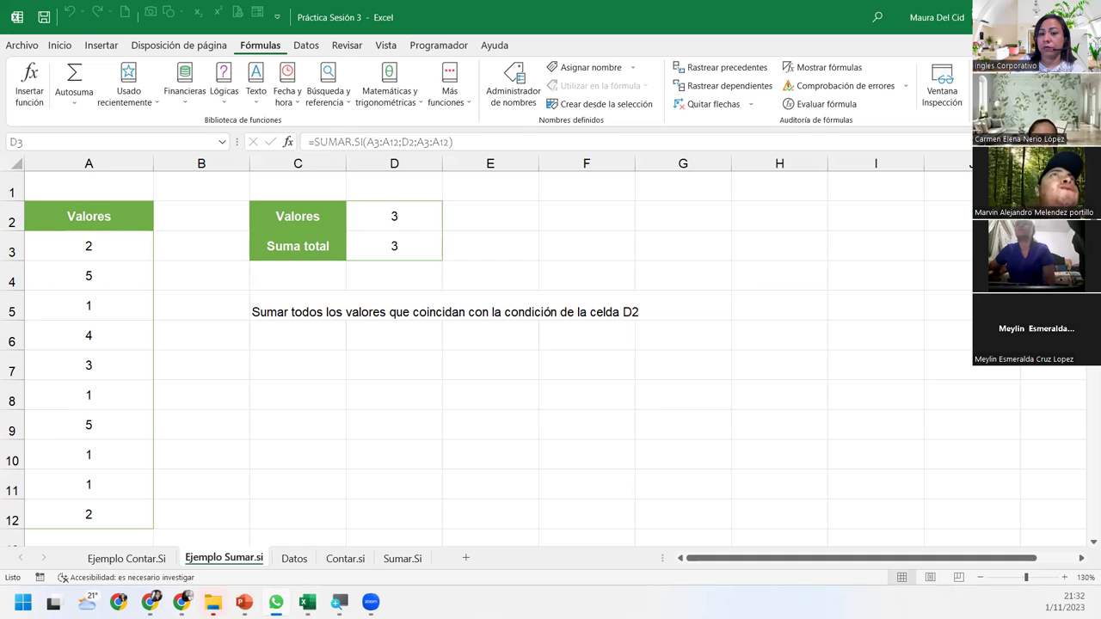
Scroll to the Vendedor, Mes and VENTA table and select Valeria's Totales cell F16
{"action": "left_click", "coordinate": [387, 244]}
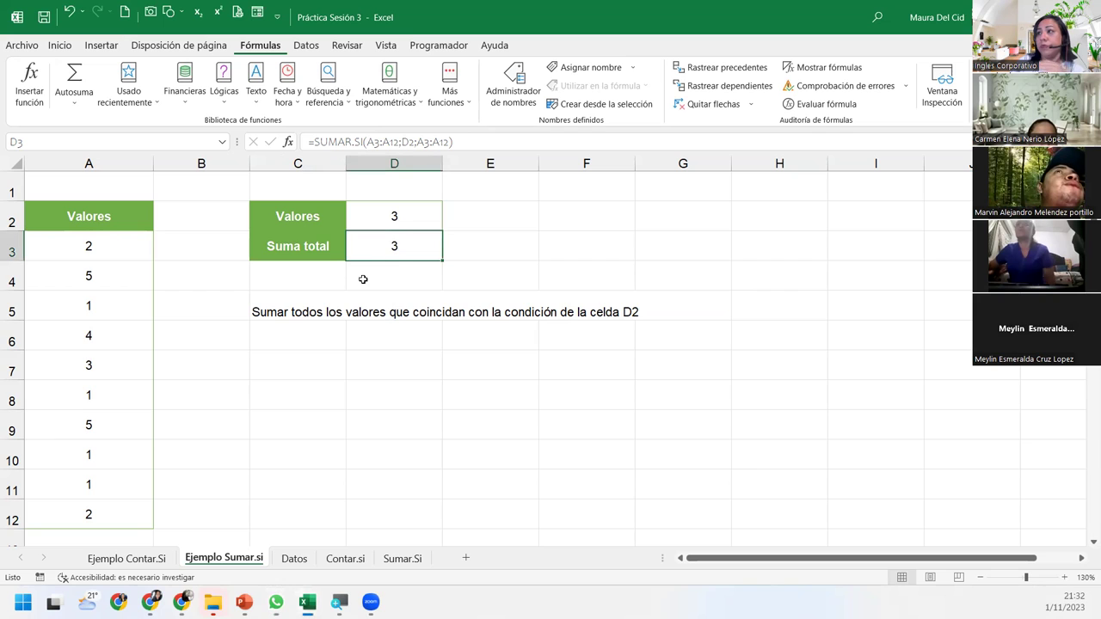
{"action": "scroll", "coordinate": [405, 398], "scroll_direction": "down", "scroll_amount": 3}
{"action": "scroll", "coordinate": [404, 398], "scroll_direction": "down", "scroll_amount": 1}
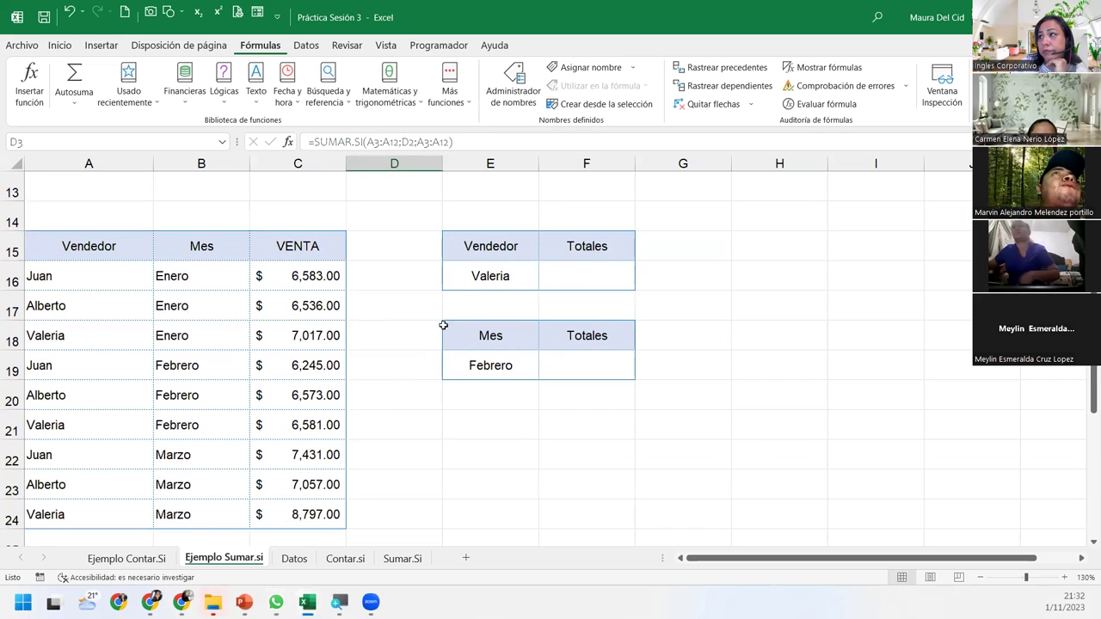
{"action": "left_click", "coordinate": [559, 279]}
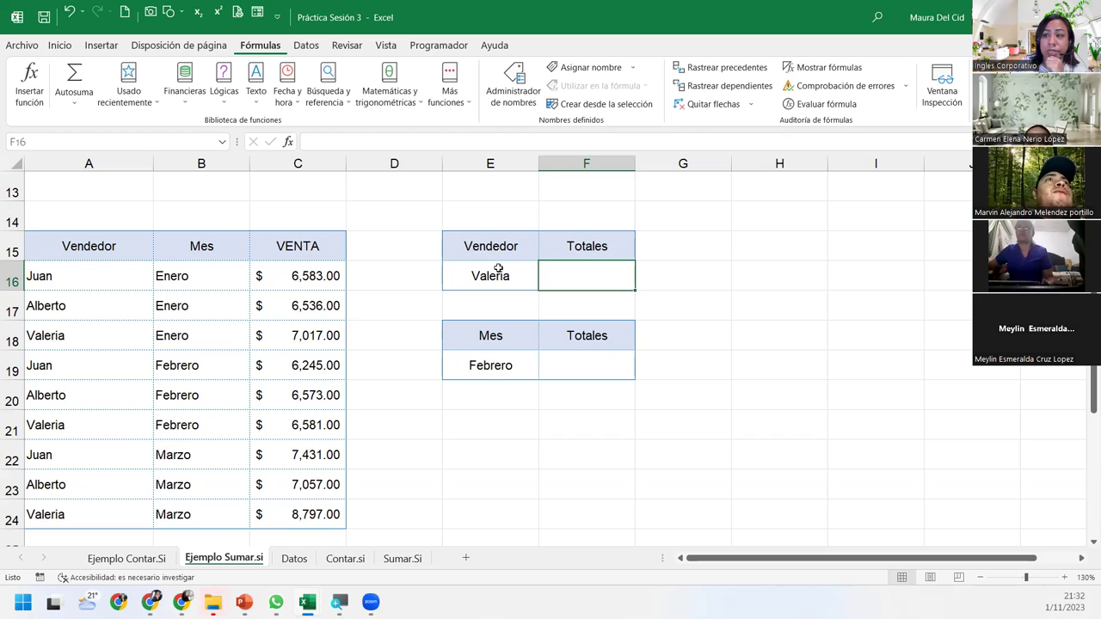
{"action": "left_click", "coordinate": [497, 269]}
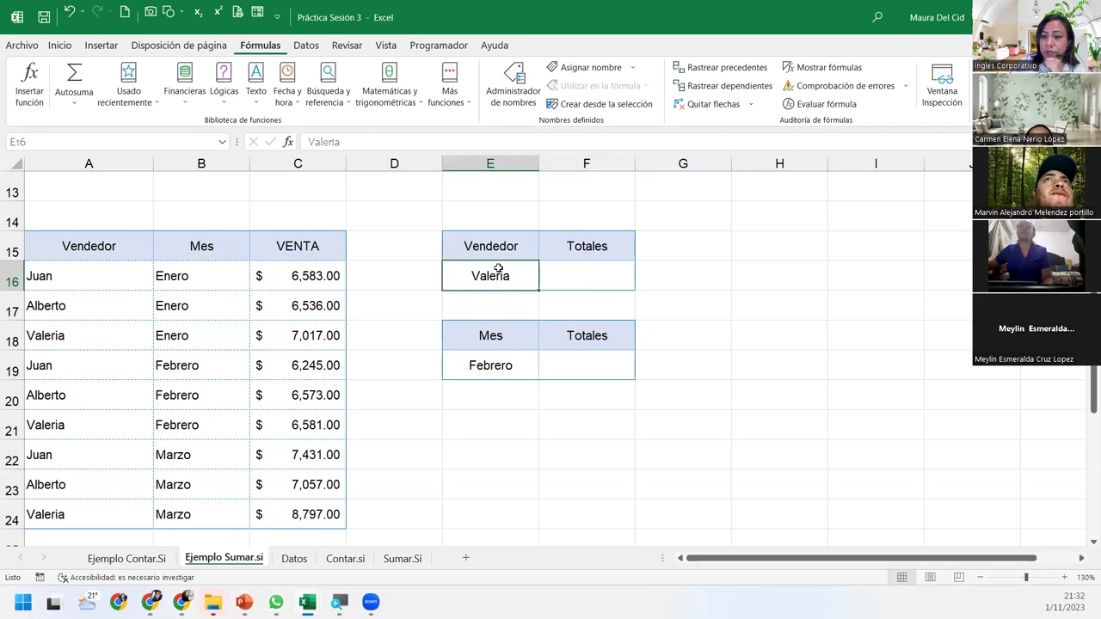
{"action": "left_click", "coordinate": [569, 273]}
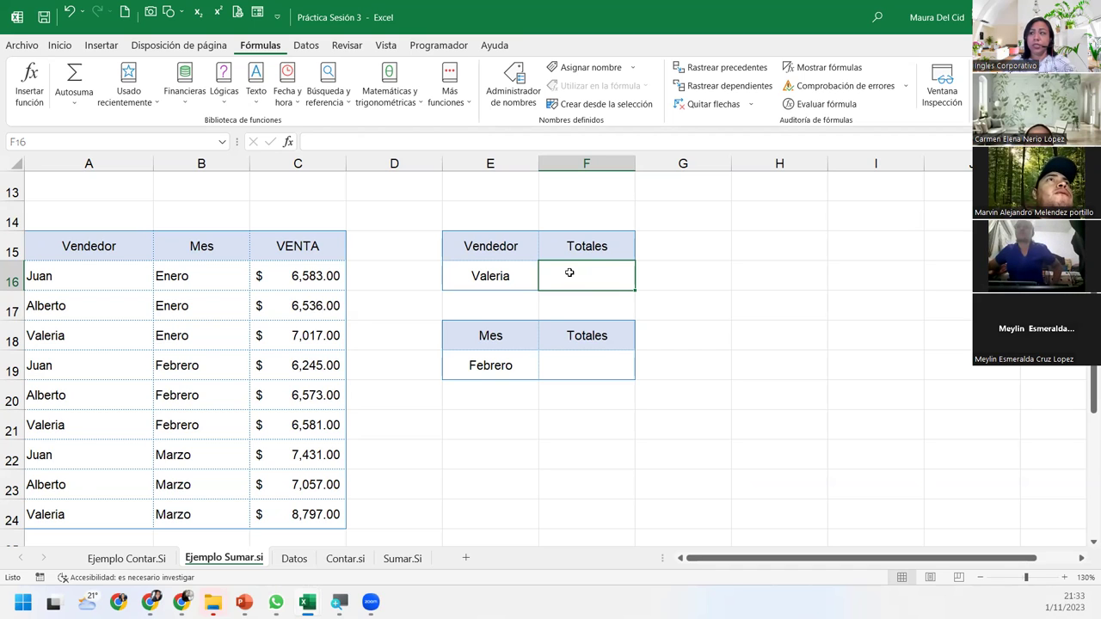
Enter =SUMAR.SI(A16:A24;E16;C16:C24) in F16 so Valeria's total shows $22,395.00
{"action": "type", "text": "="}
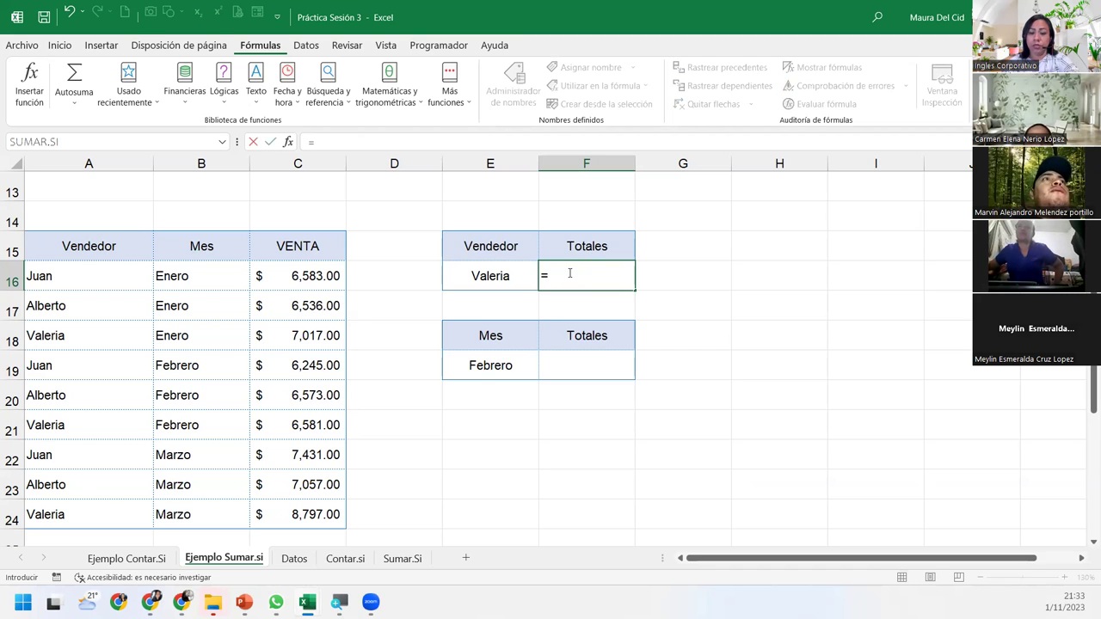
{"action": "type", "text": "sumar.si"}
{"action": "key", "text": "Tab"}
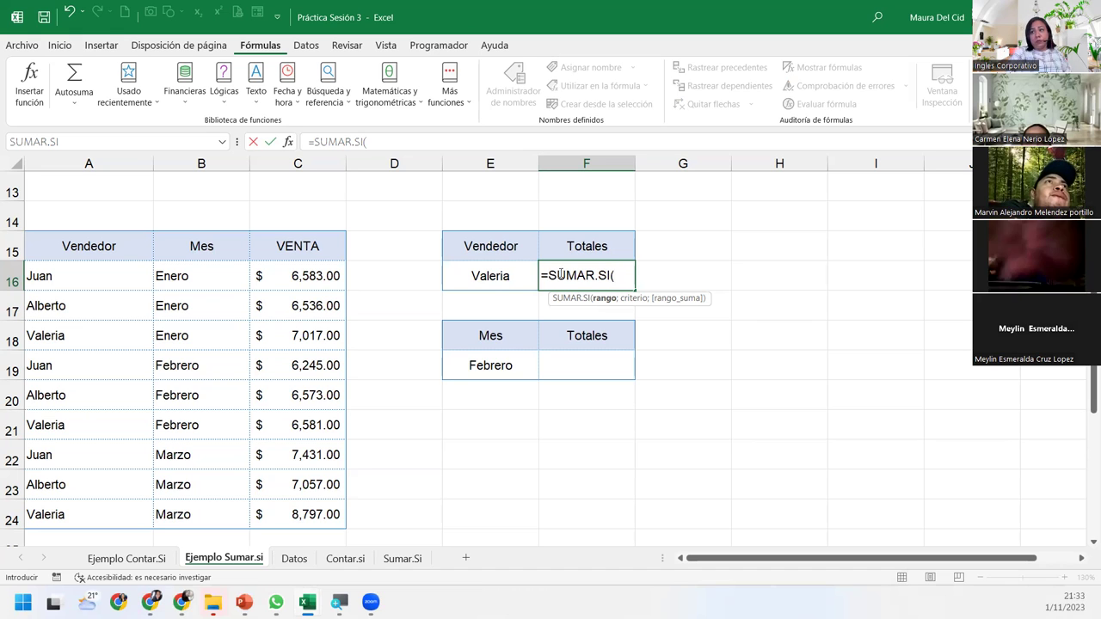
{"action": "scroll", "coordinate": [374, 358], "scroll_direction": "down", "scroll_amount": 1}
{"action": "scroll", "coordinate": [374, 357], "scroll_direction": "up", "scroll_amount": 1}
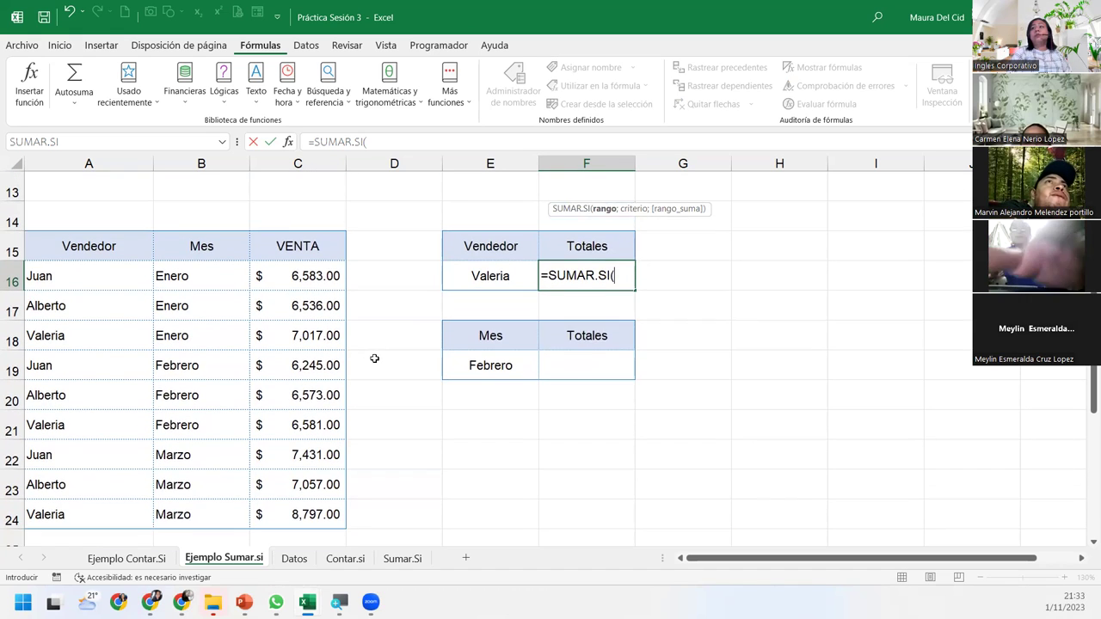
{"action": "left_click_drag", "start_coordinate": [95, 275], "coordinate": [103, 514]}
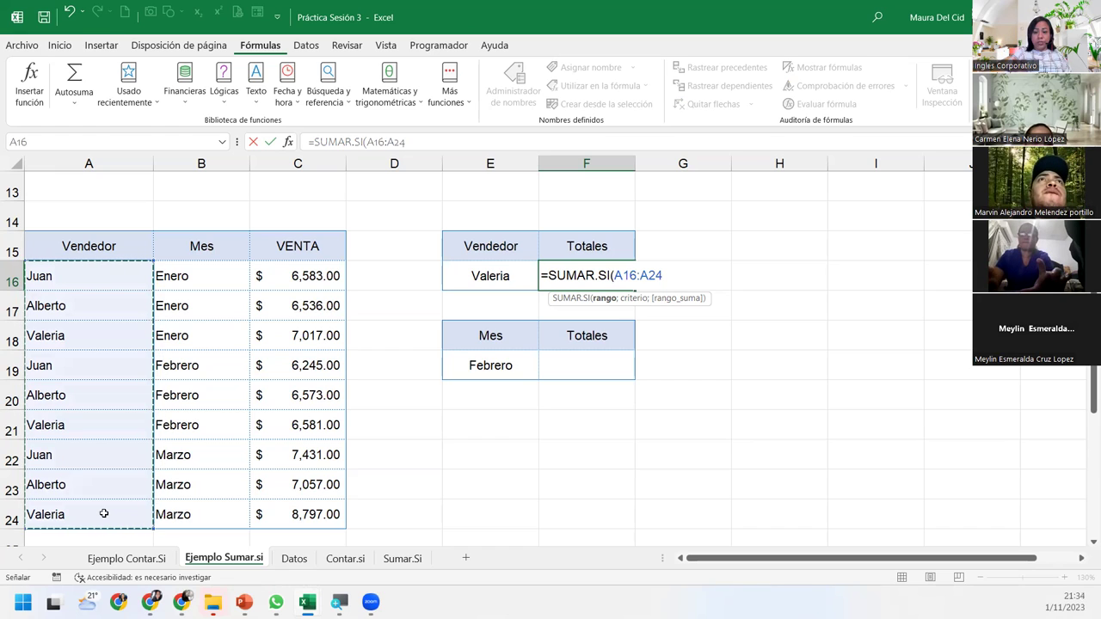
{"action": "type", "text": ";"}
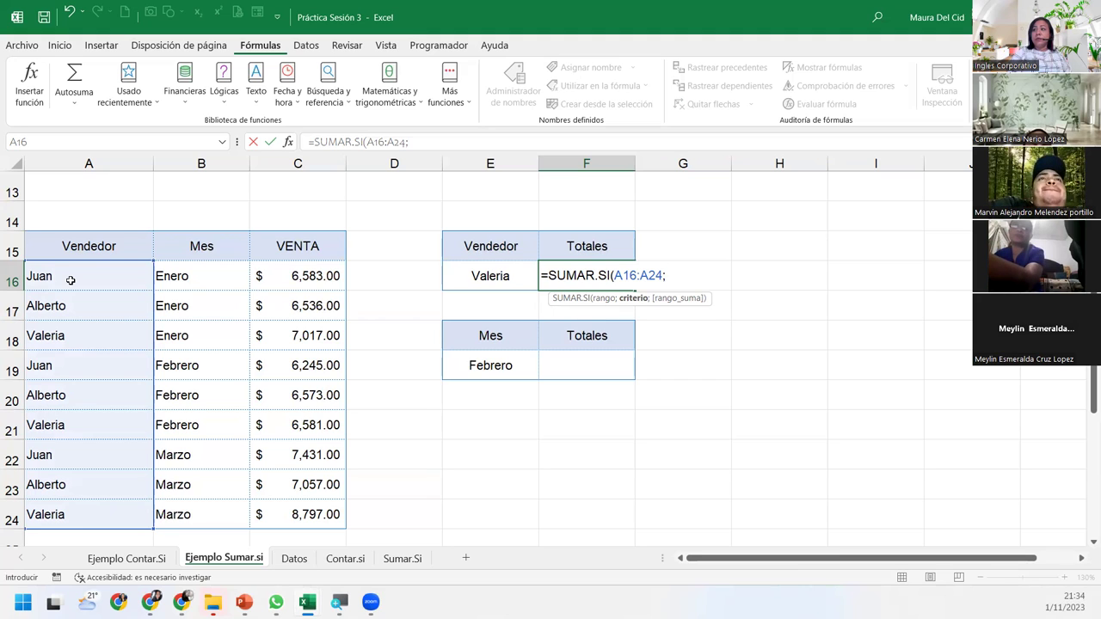
{"action": "left_click", "coordinate": [503, 276]}
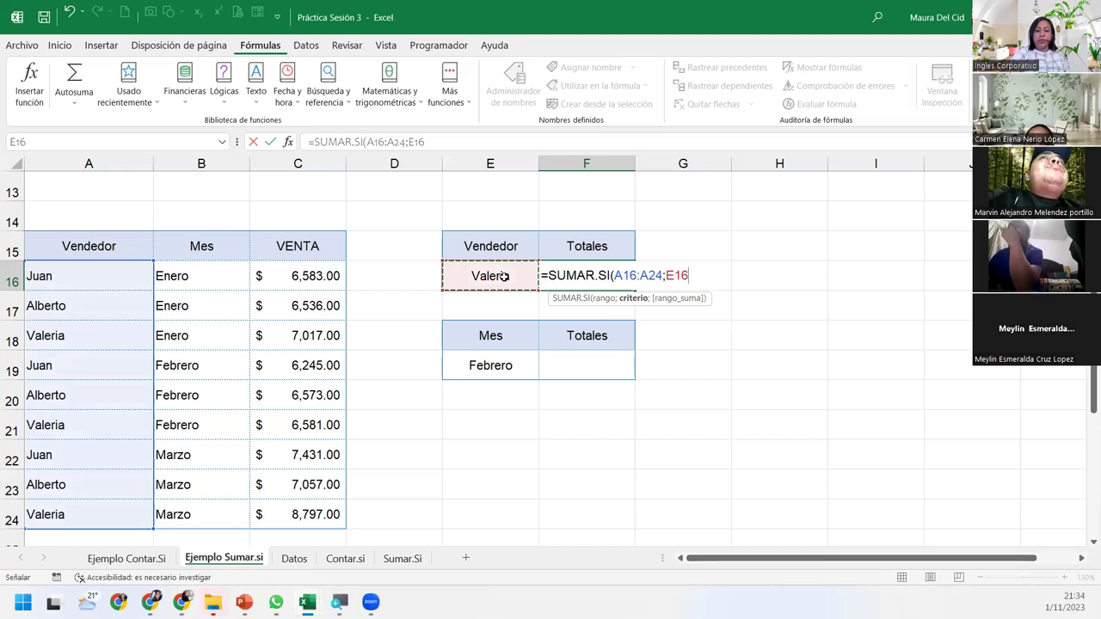
{"action": "type", "text": ";"}
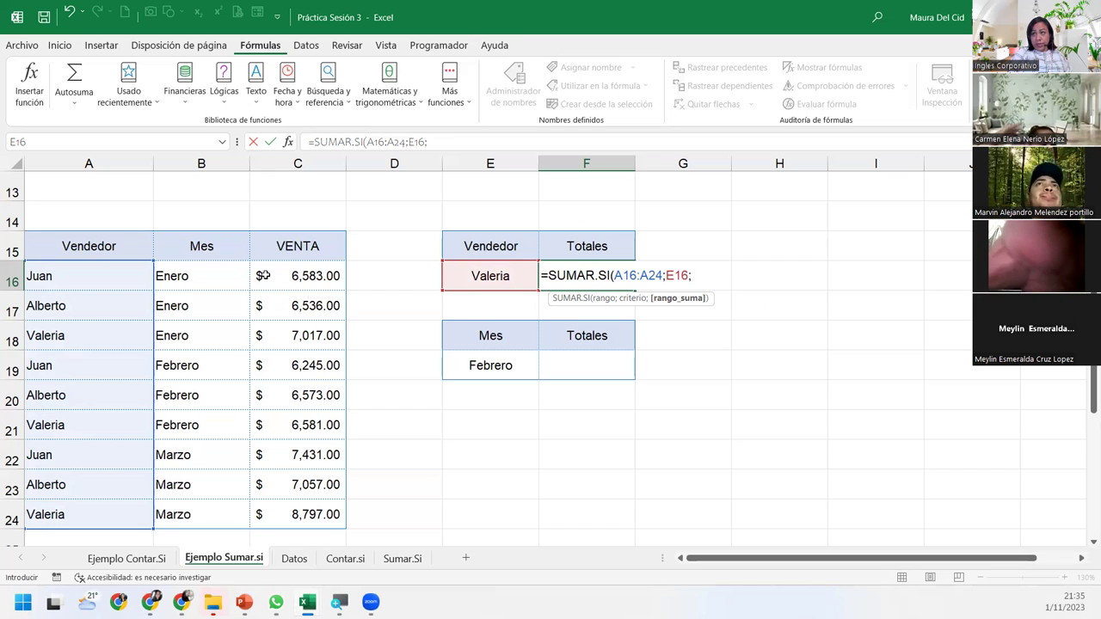
{"action": "left_click_drag", "start_coordinate": [262, 283], "coordinate": [284, 515]}
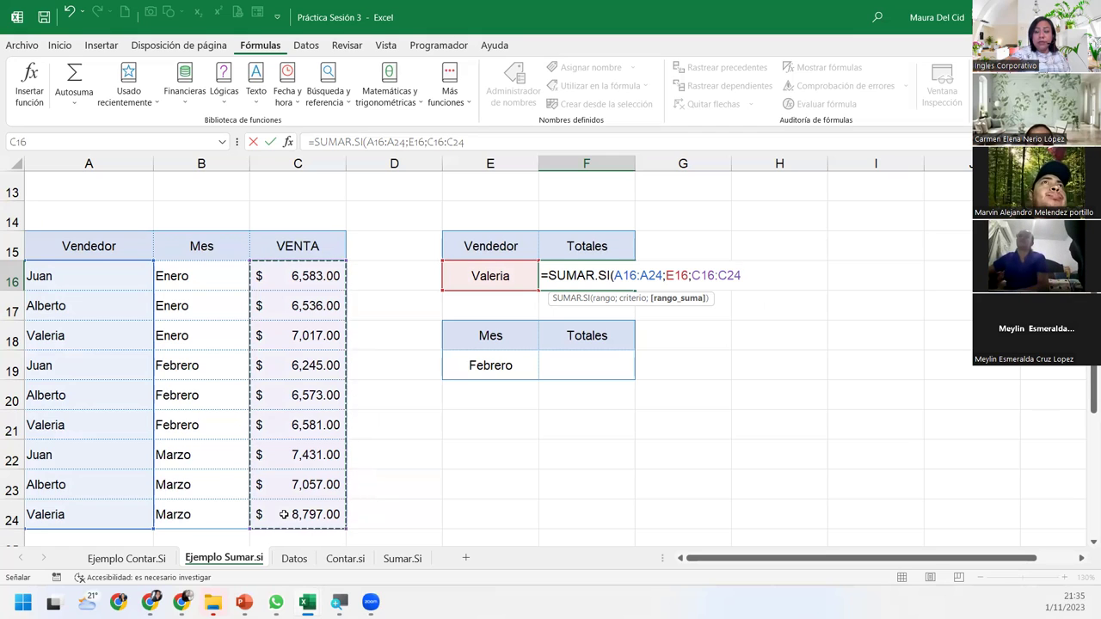
{"action": "type", "text": ")"}
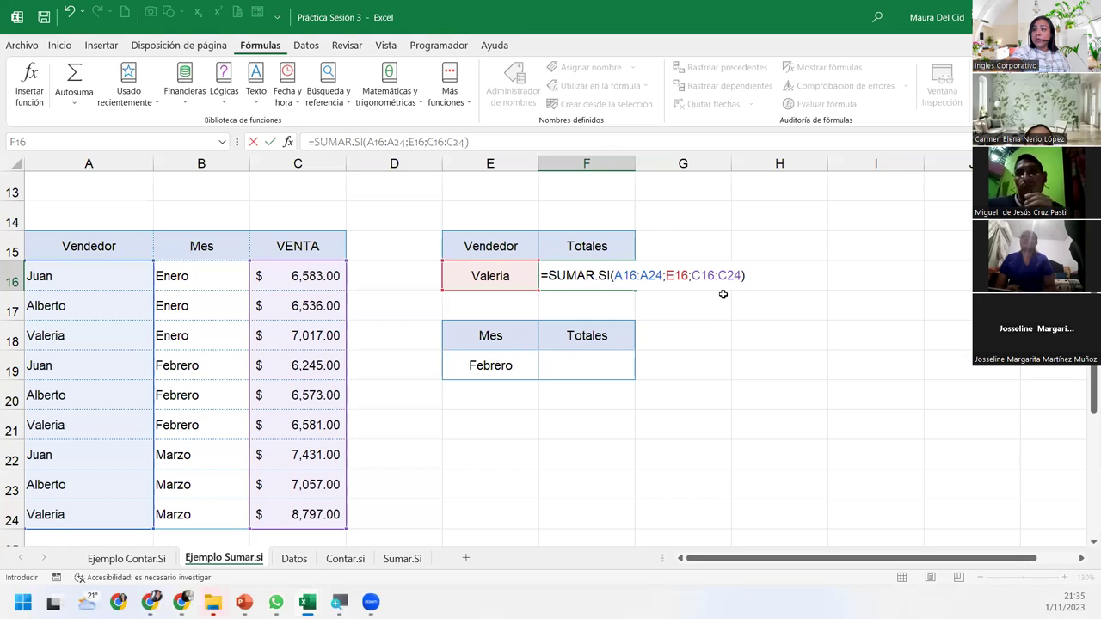
{"action": "key", "text": "Return"}
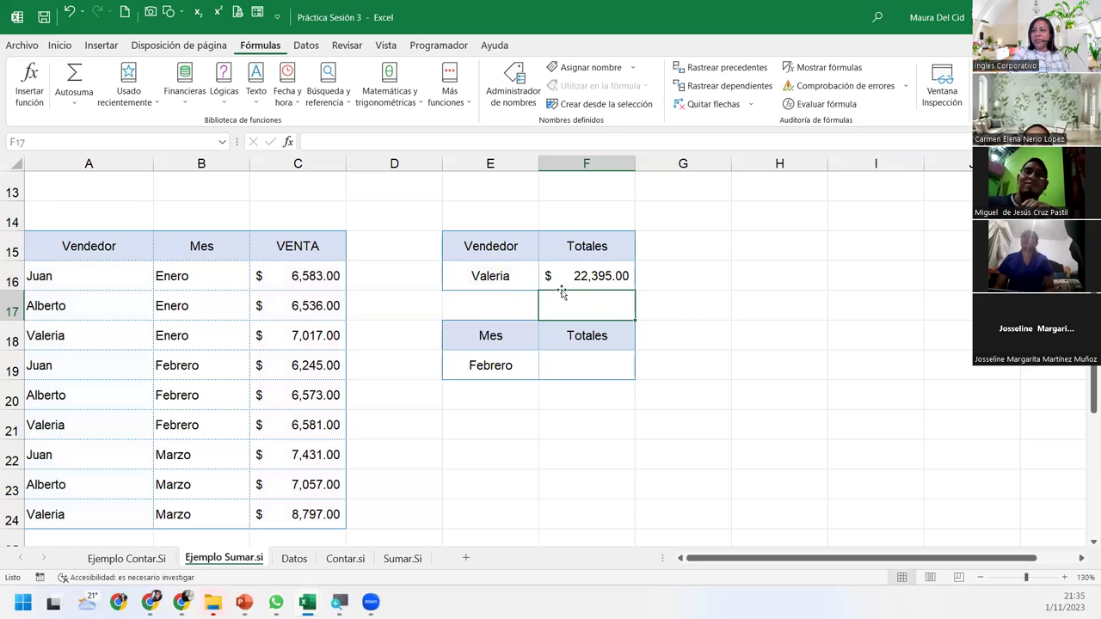
{"action": "left_click", "coordinate": [598, 279]}
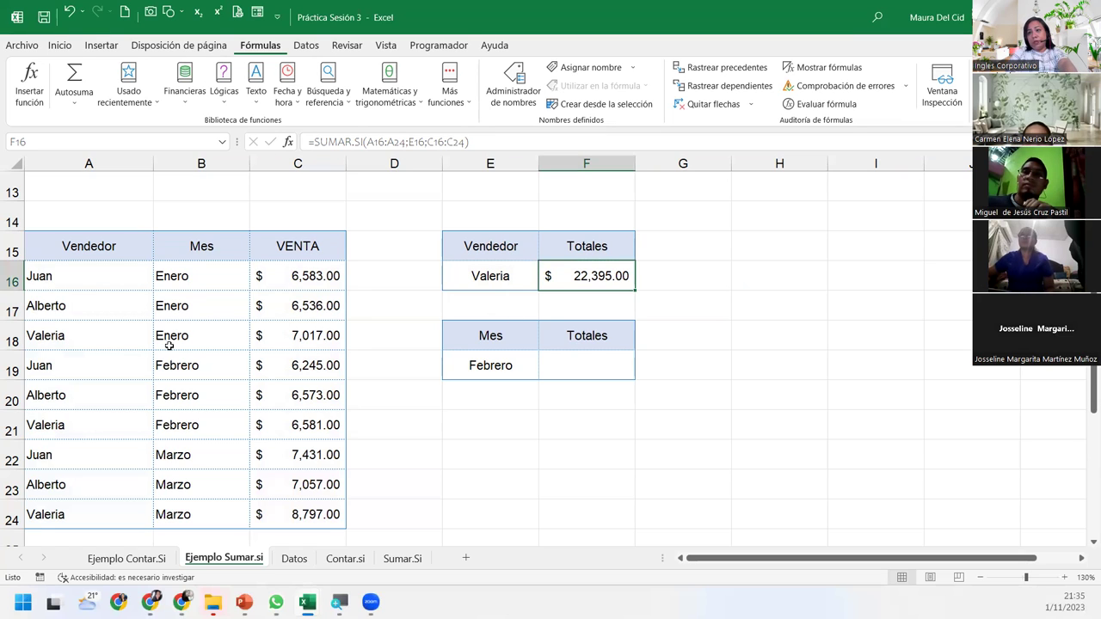
{"action": "left_click", "coordinate": [307, 333]}
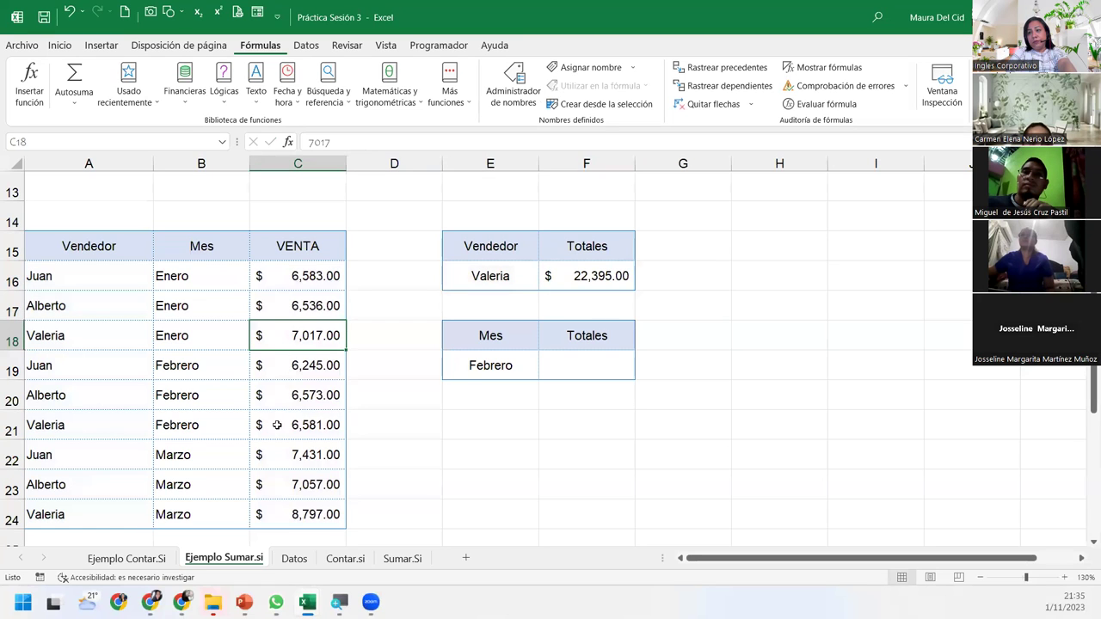
{"action": "left_click", "coordinate": [306, 425], "text": "ctrl"}
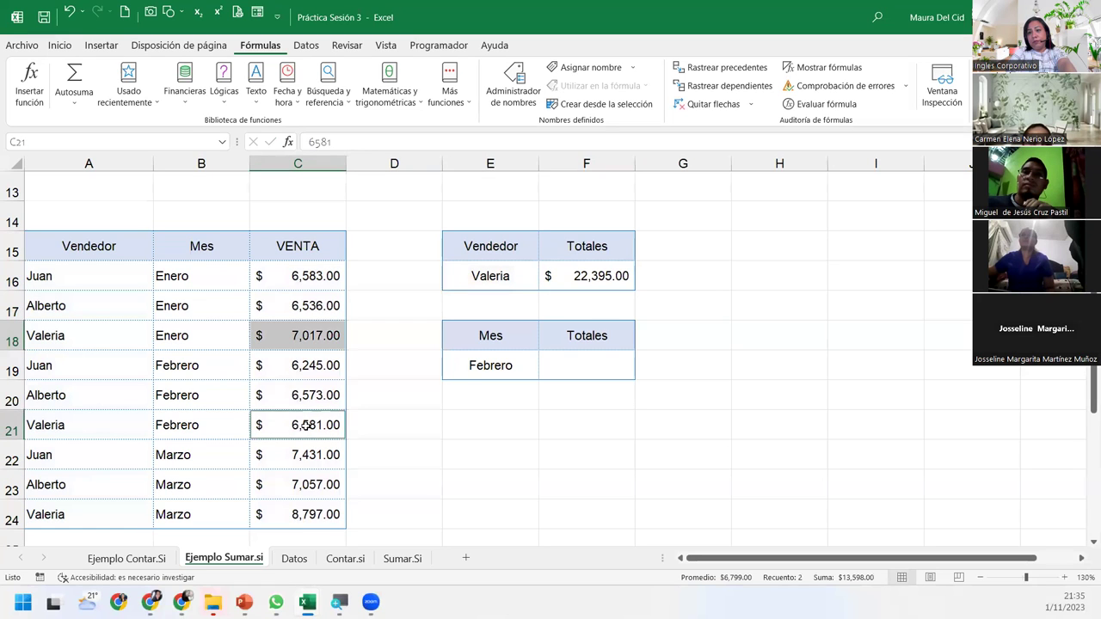
{"action": "left_click", "coordinate": [303, 517], "text": "ctrl"}
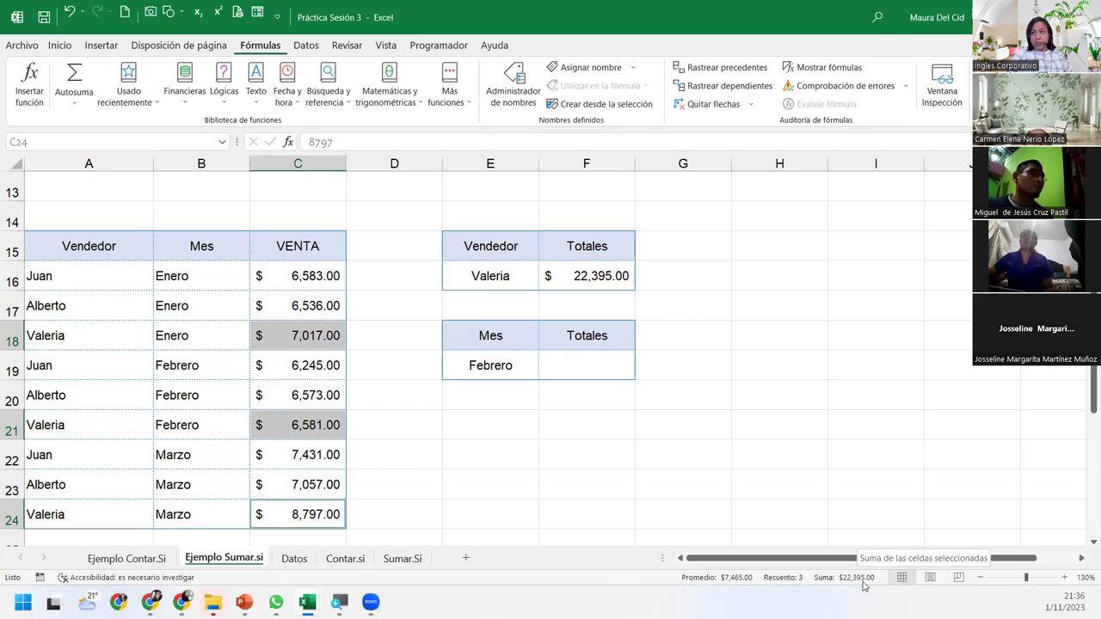
{"action": "double_click", "coordinate": [628, 276]}
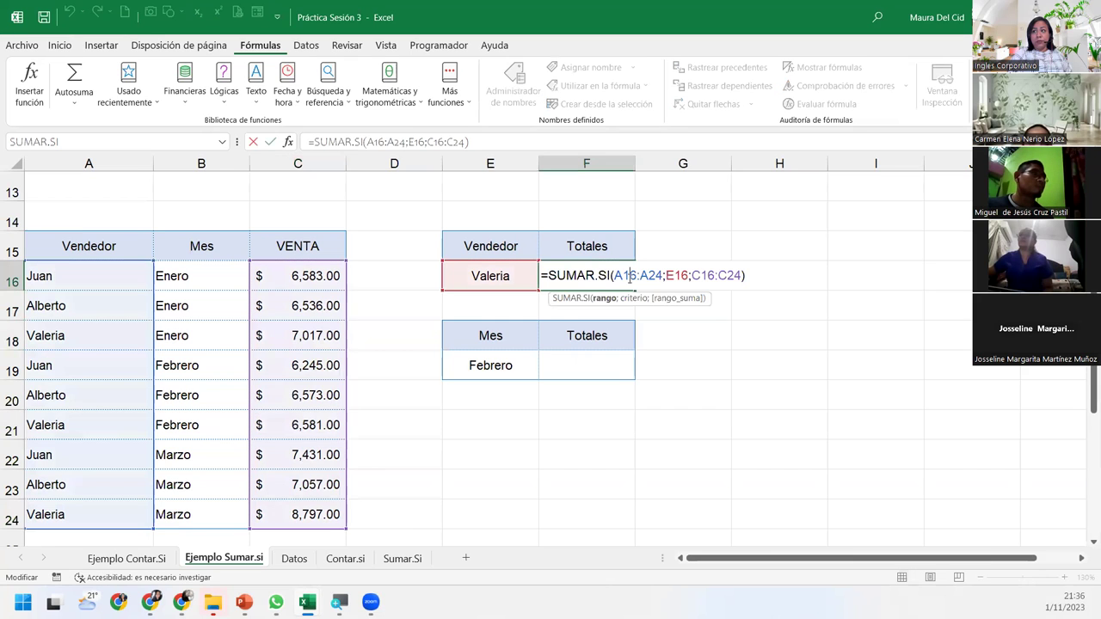
{"action": "left_click", "coordinate": [757, 271]}
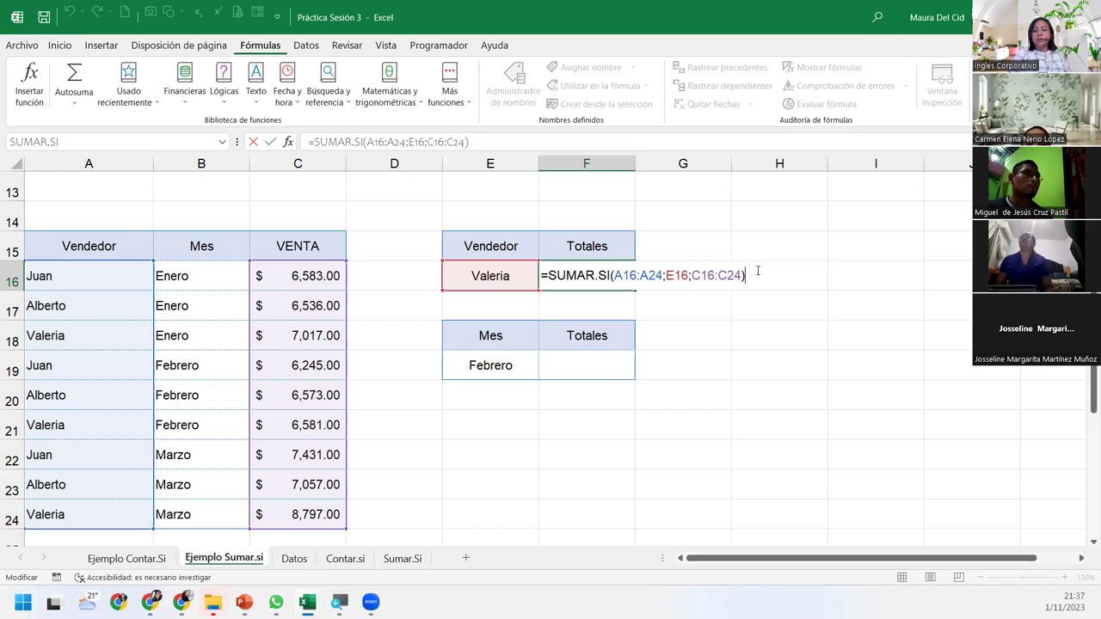
{"action": "key", "text": "Return"}
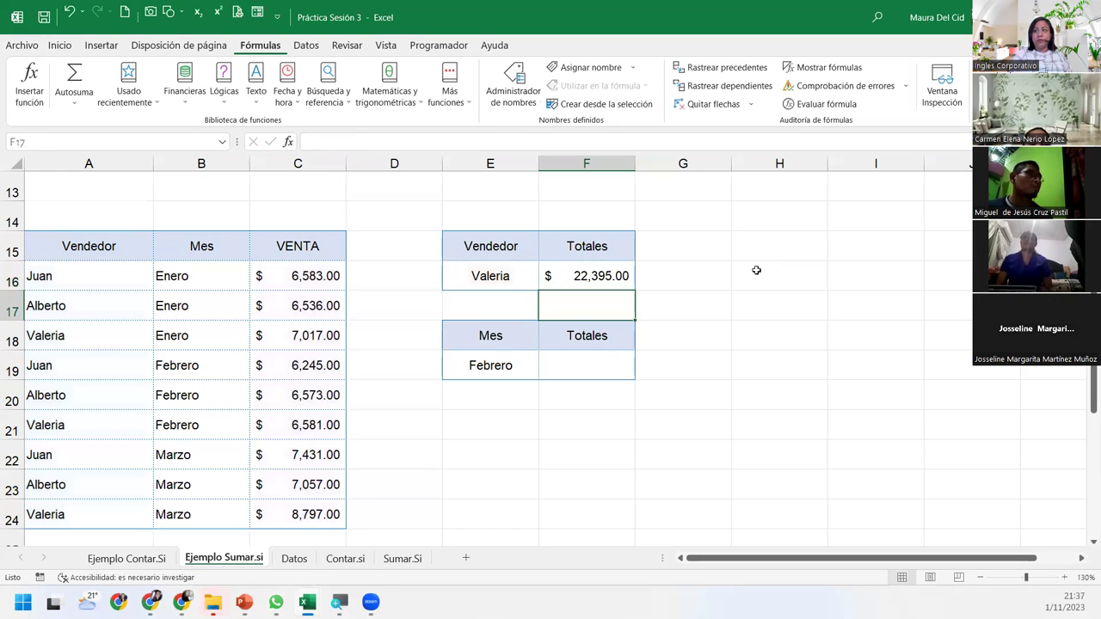
{"action": "left_click", "coordinate": [595, 361]}
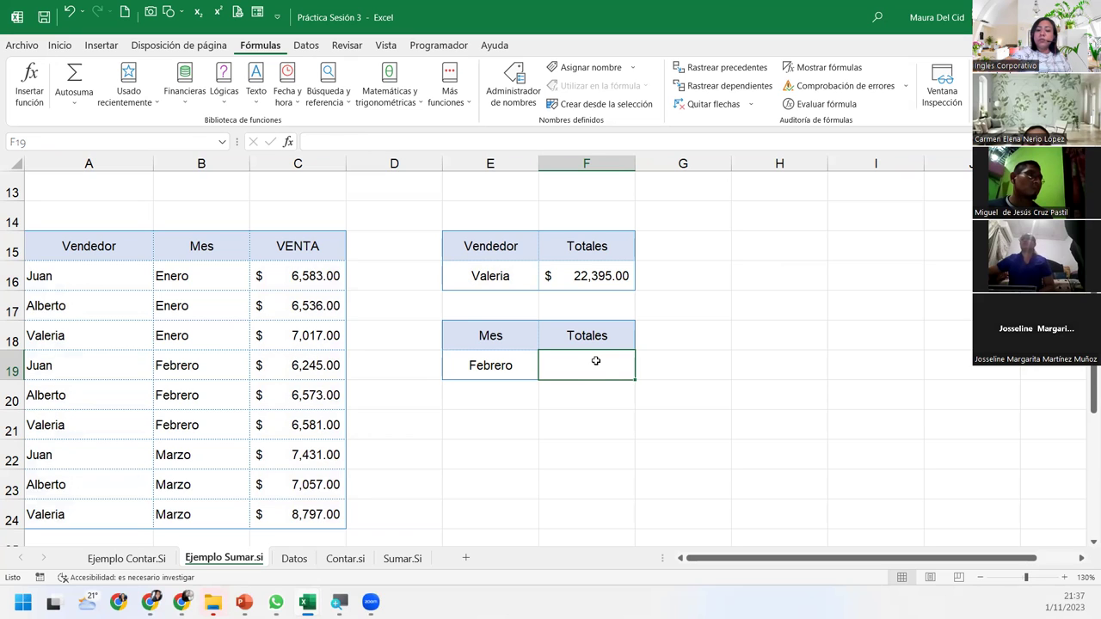
Type =SUMAR.SI(B16:B24;E19;C16:C24) in F19 for the Febrero total
{"action": "type", "text": "=s"}
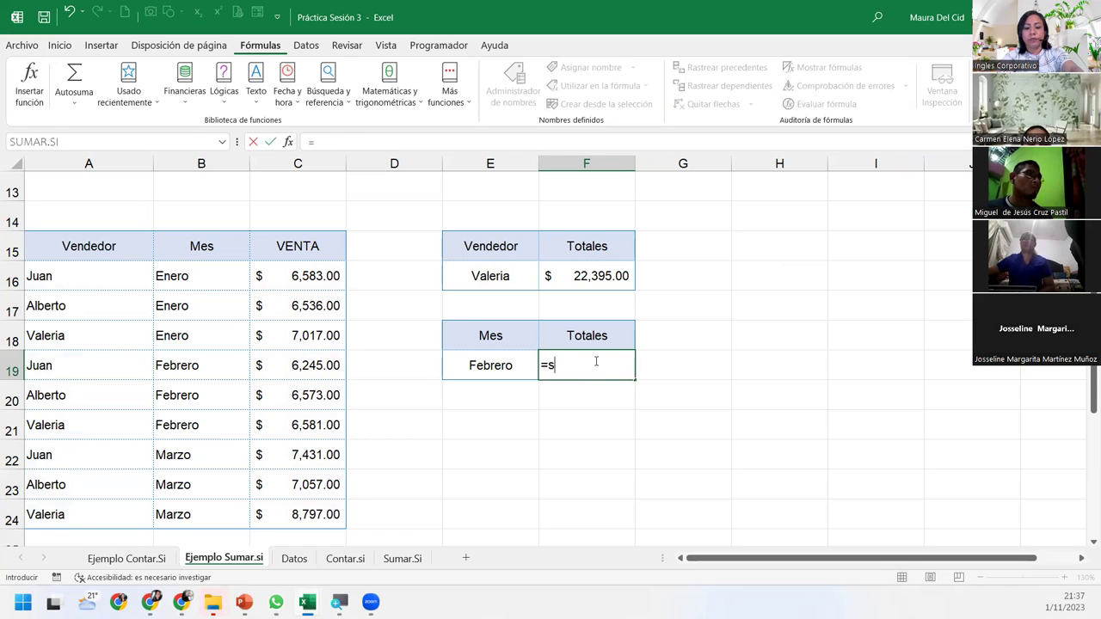
{"action": "type", "text": "umar."}
{"action": "key", "text": "Tab"}
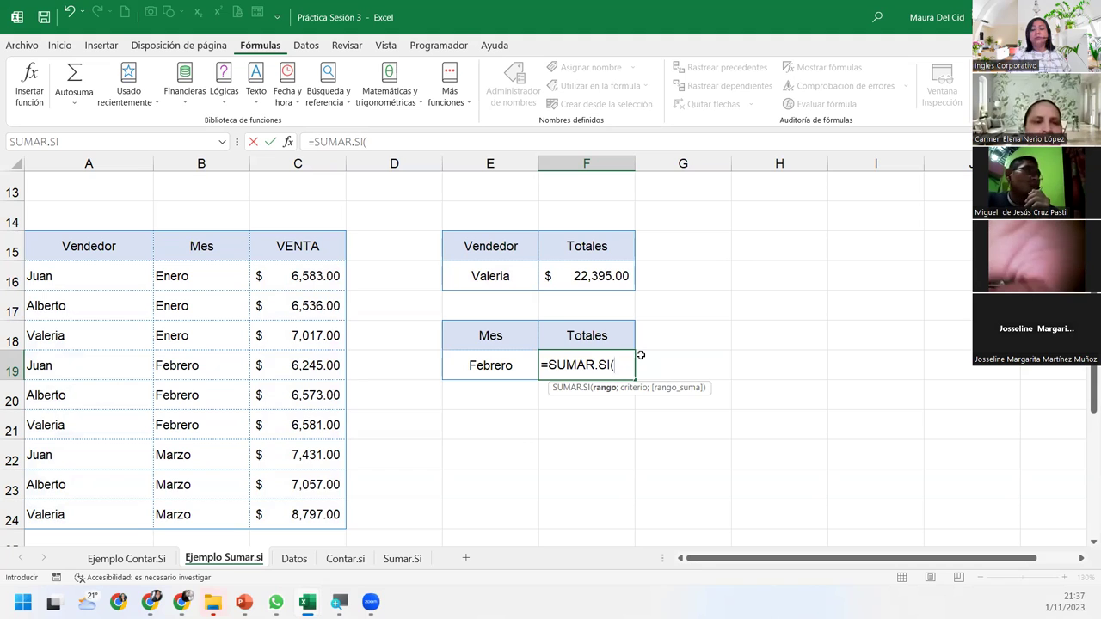
{"action": "left_click_drag", "start_coordinate": [198, 273], "coordinate": [219, 513]}
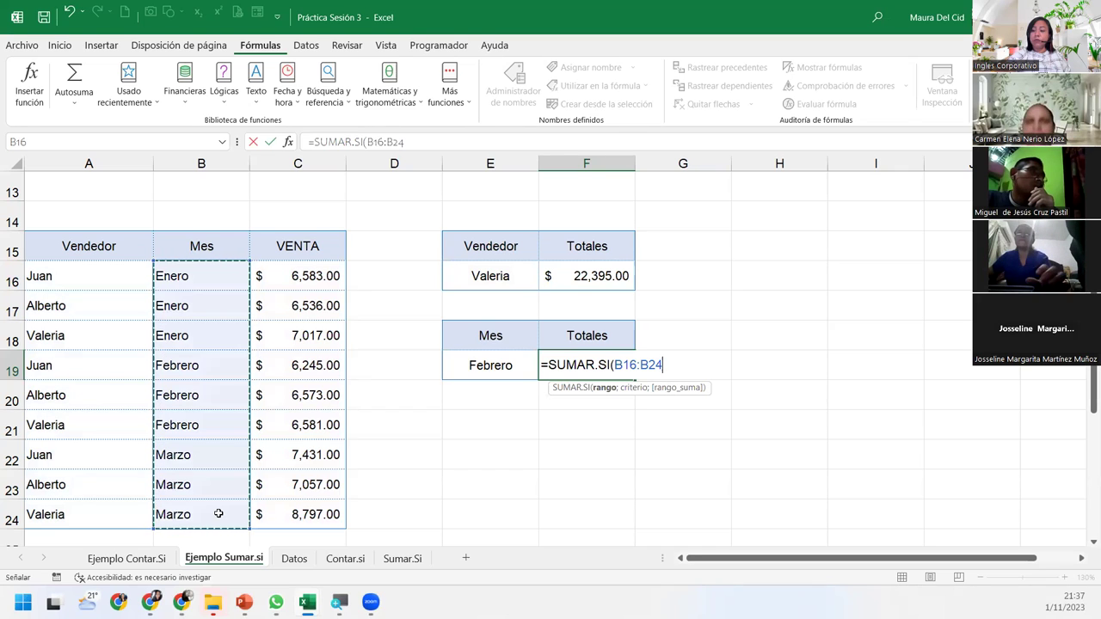
{"action": "type", "text": ";"}
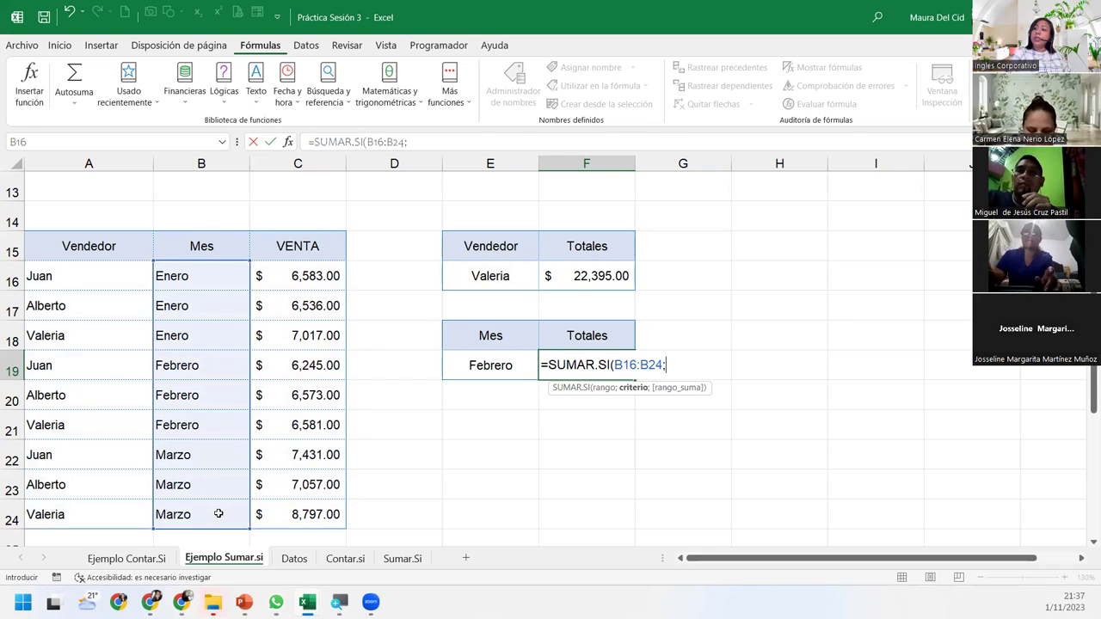
{"action": "left_click", "coordinate": [512, 364]}
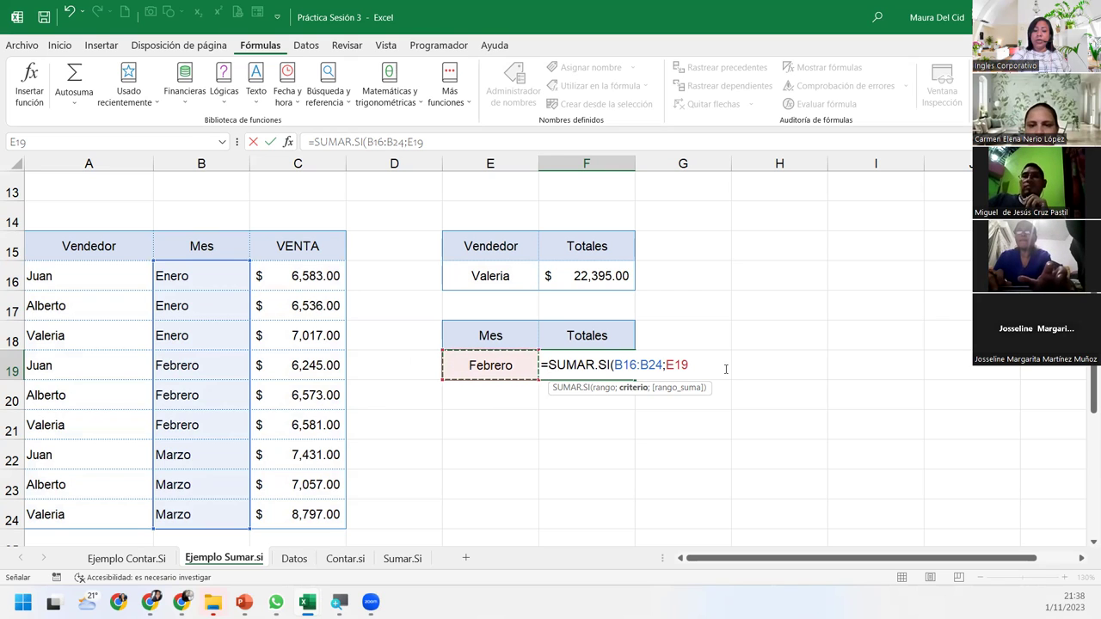
{"action": "type", "text": ";"}
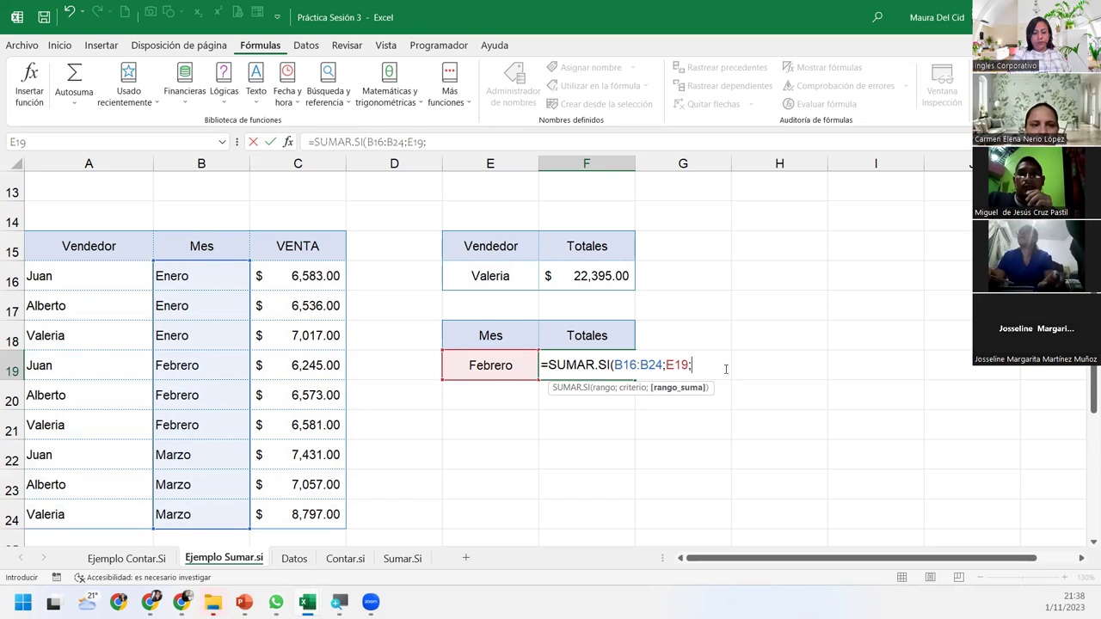
{"action": "left_click_drag", "start_coordinate": [323, 266], "coordinate": [318, 509]}
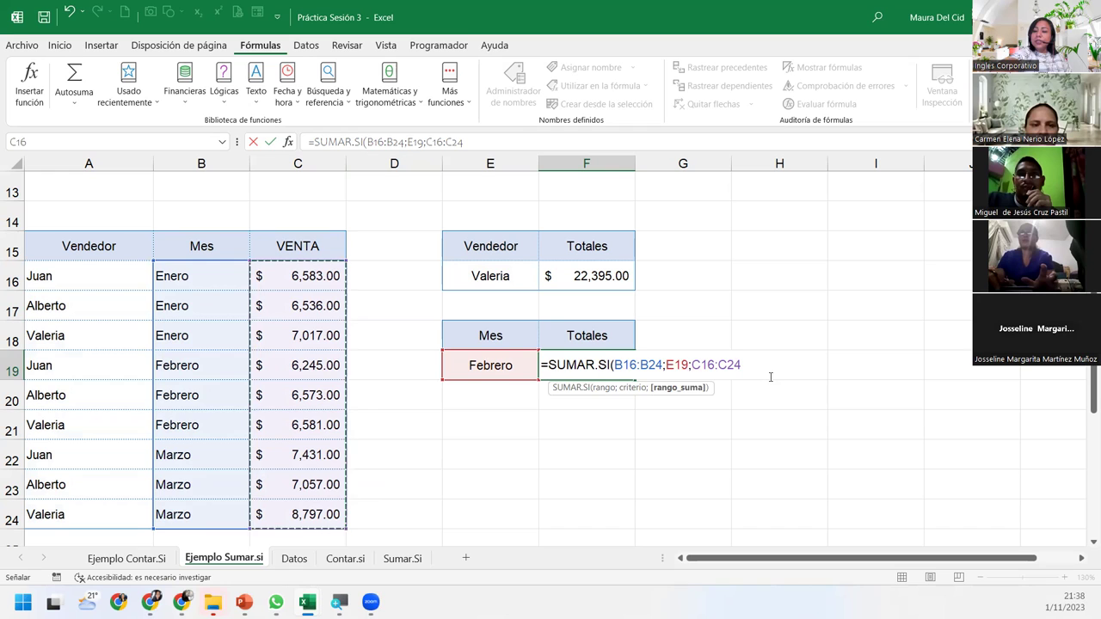
{"action": "type", "text": ")"}
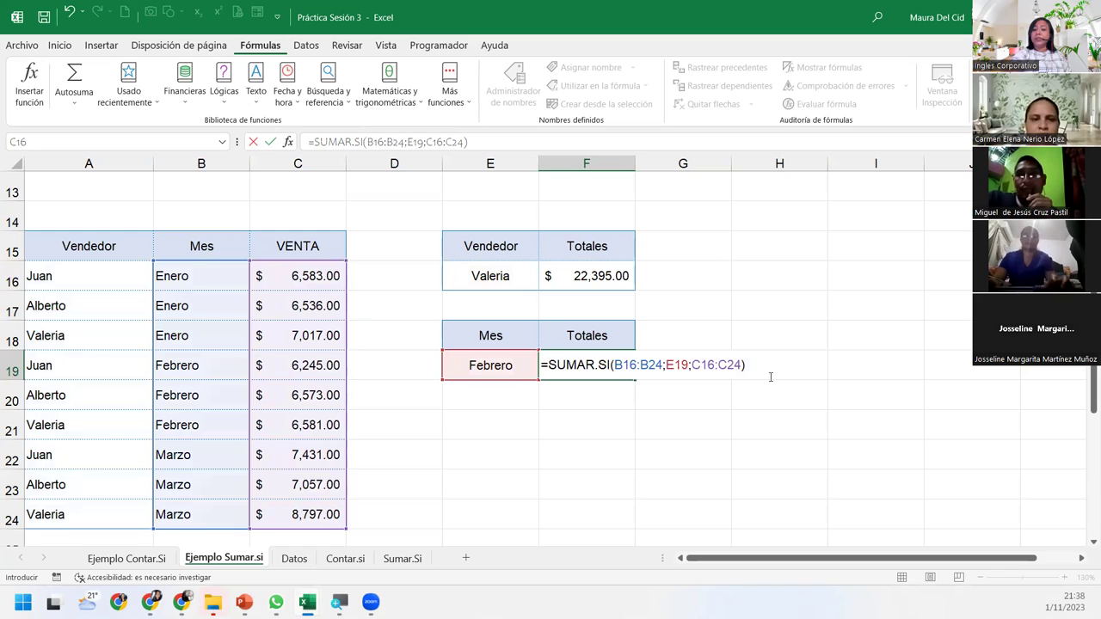
Commit and re-confirm the F19 formula so Febrero's total shows $19,399.00
{"action": "key", "text": "Return"}
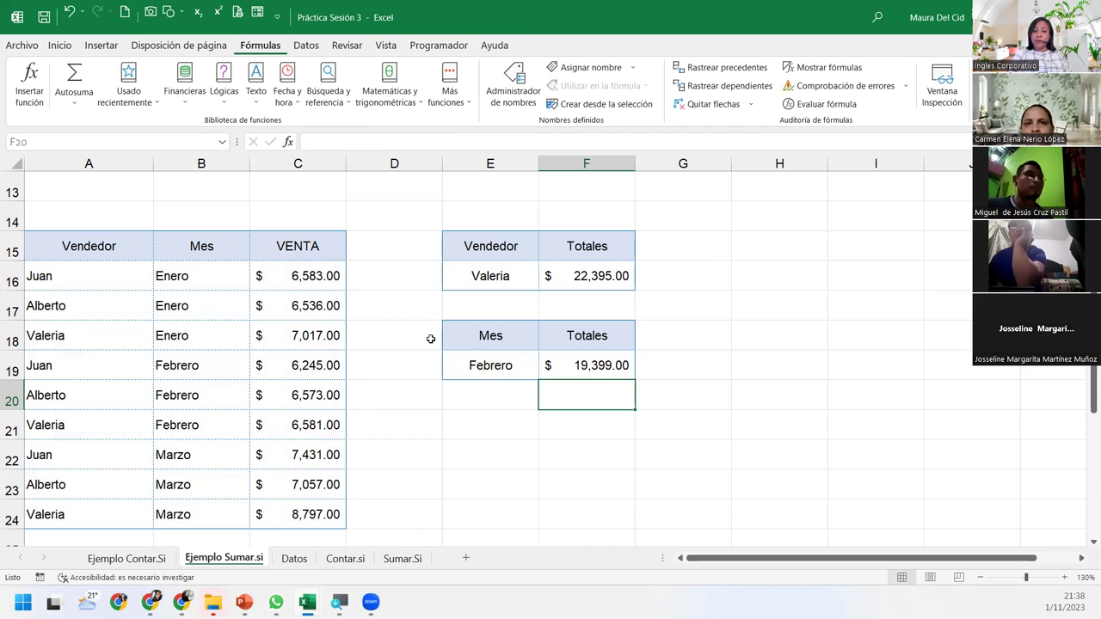
{"action": "double_click", "coordinate": [624, 364]}
{"action": "left_click", "coordinate": [769, 363]}
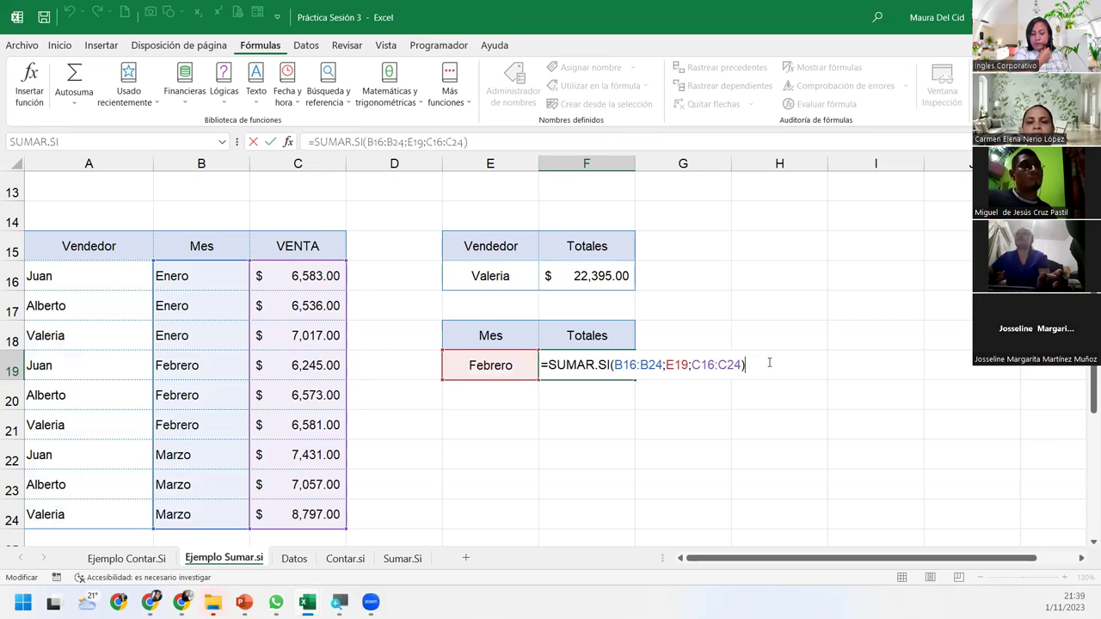
{"action": "key", "text": "Return"}
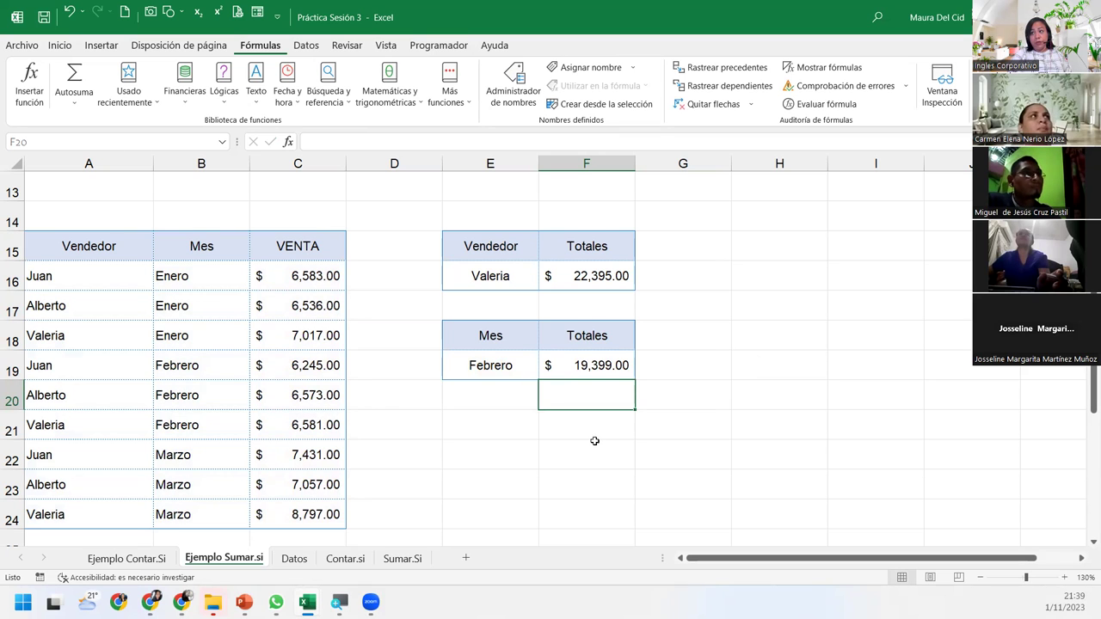
Scroll to the NOMBRE, ZONA, VENTA table and select Centro's Totales cell G28
{"action": "scroll", "coordinate": [594, 442], "scroll_direction": "down", "scroll_amount": 2}
{"action": "scroll", "coordinate": [594, 441], "scroll_direction": "down", "scroll_amount": 2}
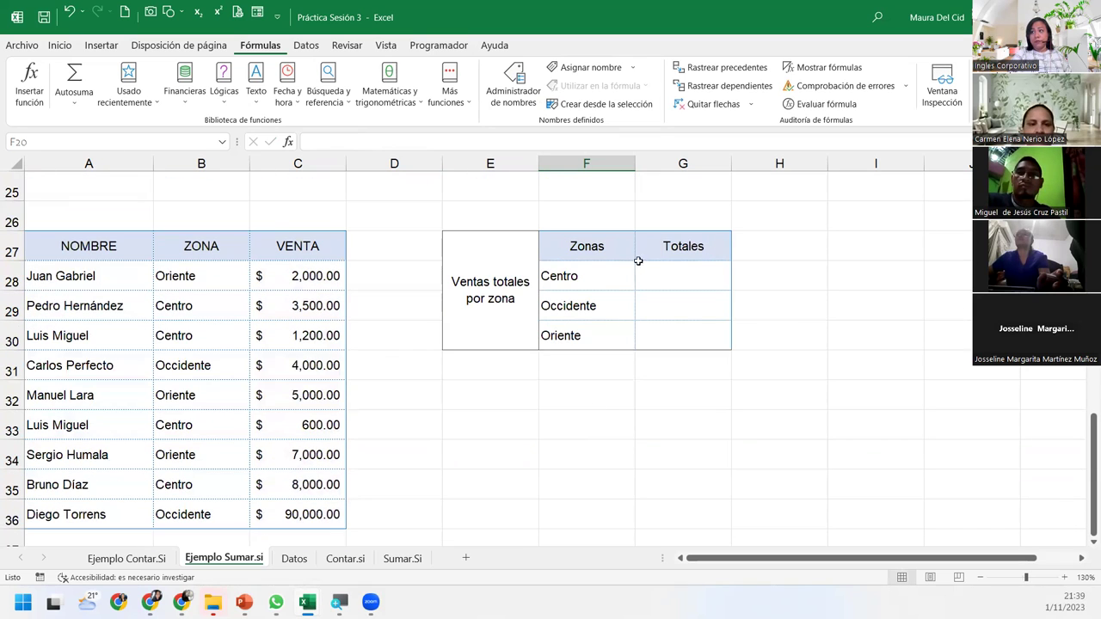
{"action": "left_click", "coordinate": [674, 269]}
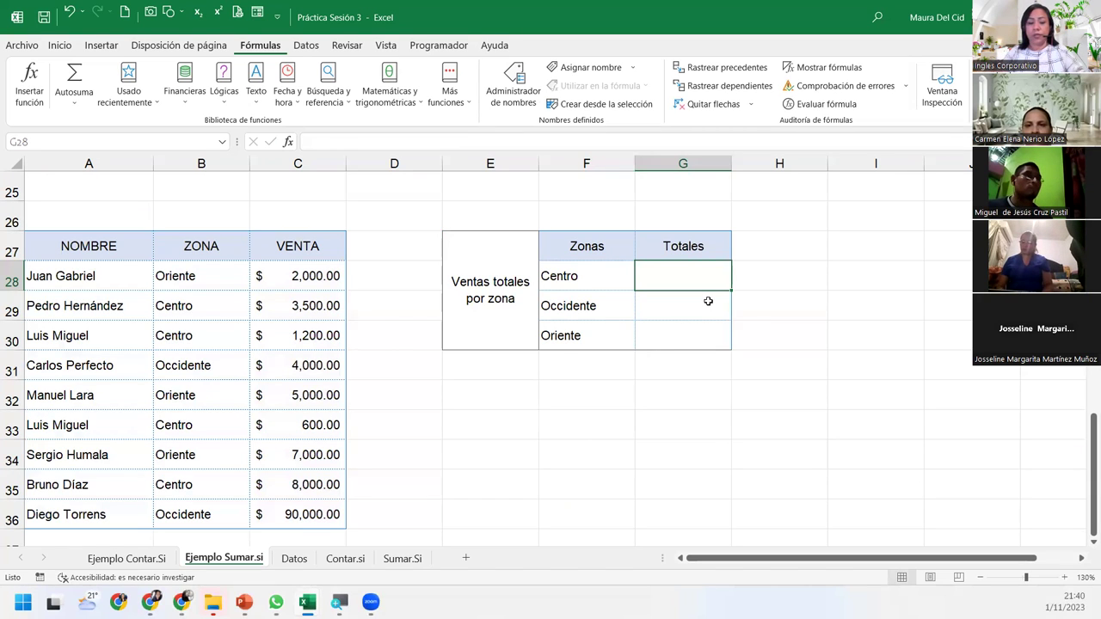
In G28 start =SUMAR.SI($B$28:$B$36;F28; using the absolute ZONA range and Centro criterion
{"action": "type", "text": "=sumar.si"}
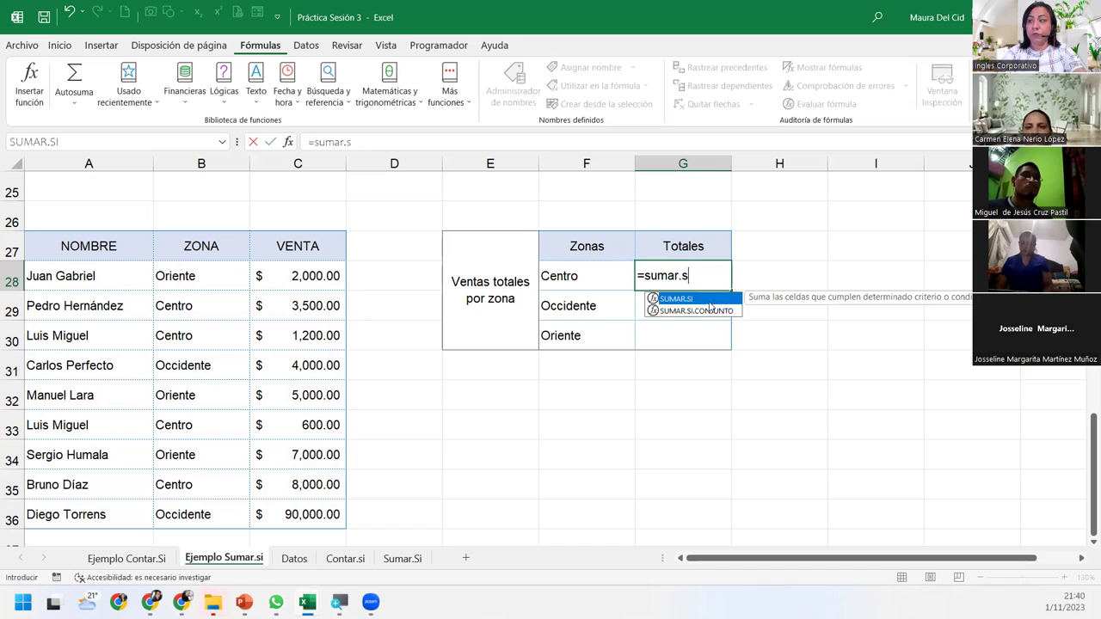
{"action": "key", "text": "Tab"}
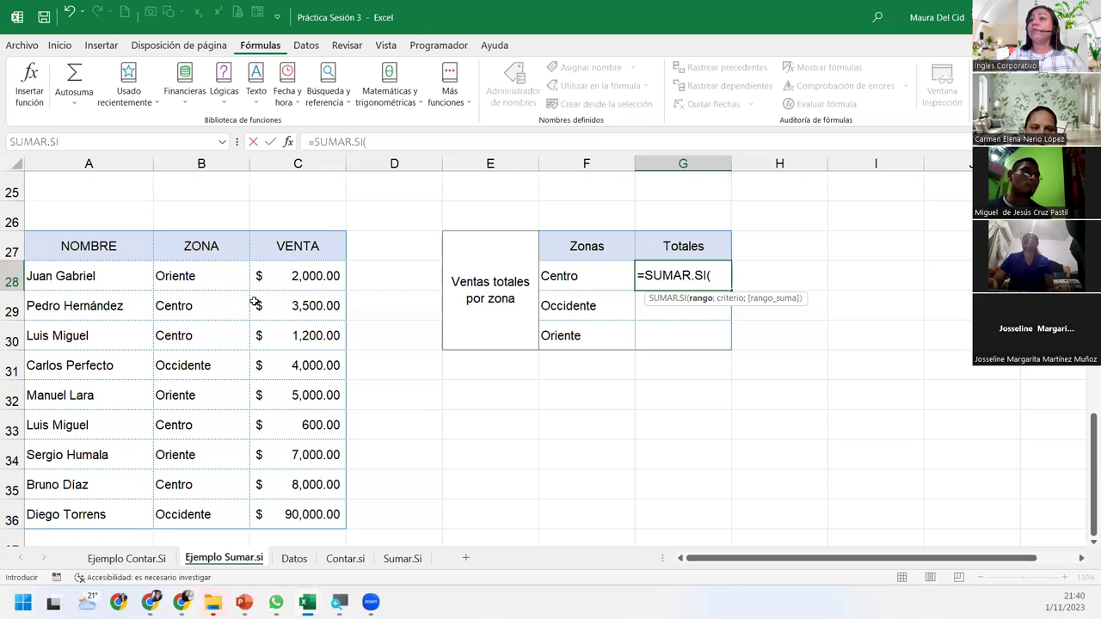
{"action": "left_click", "coordinate": [228, 276]}
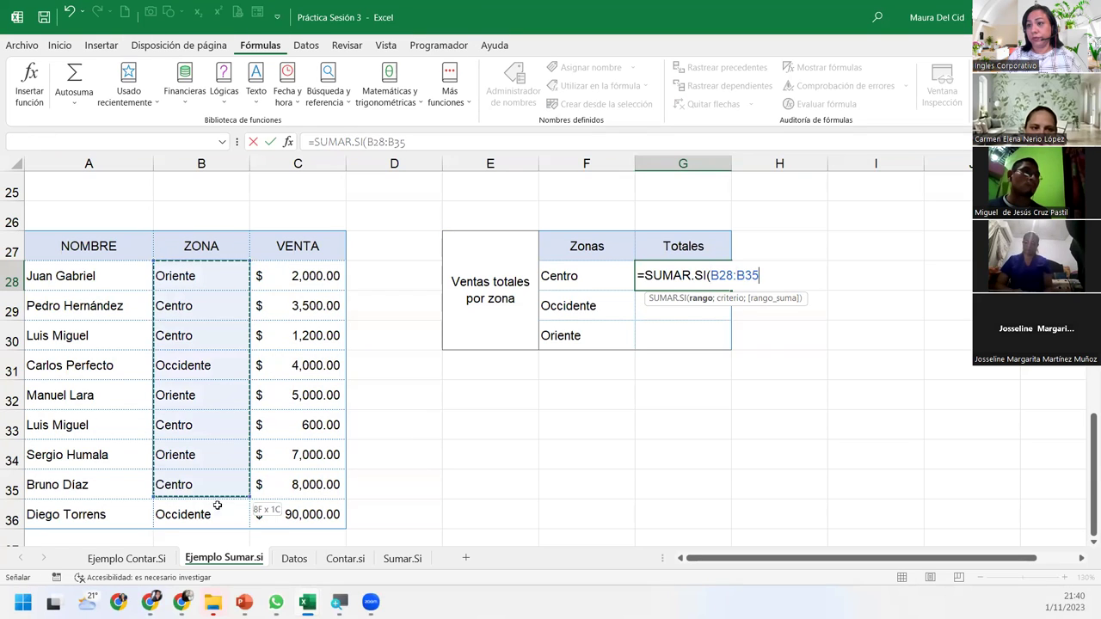
{"action": "left_click_drag", "start_coordinate": [228, 276], "coordinate": [220, 512]}
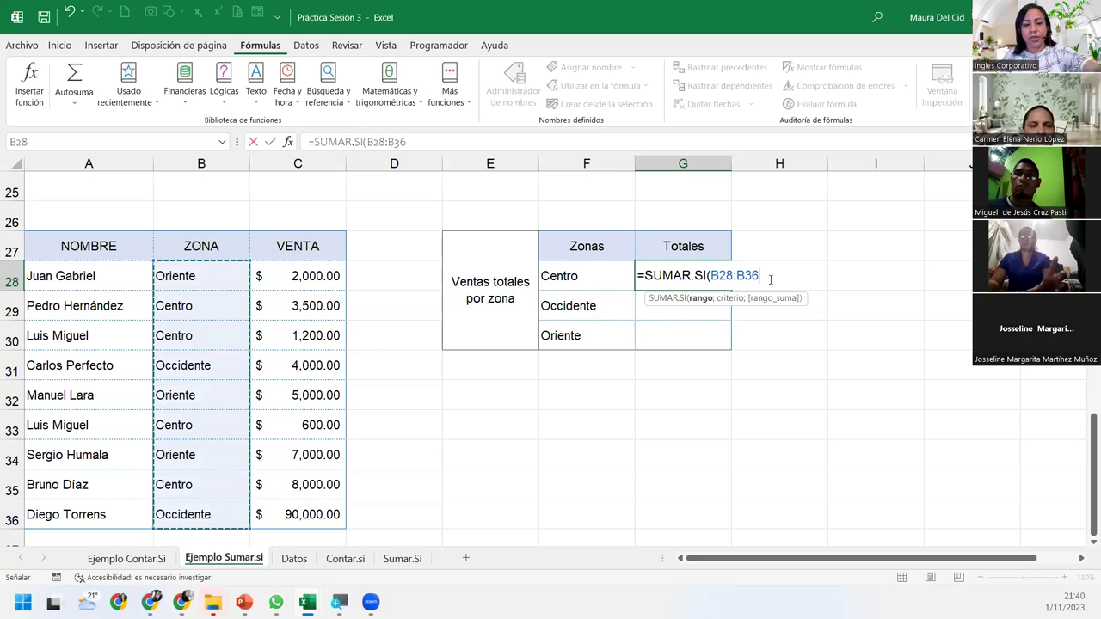
{"action": "key", "text": "F4"}
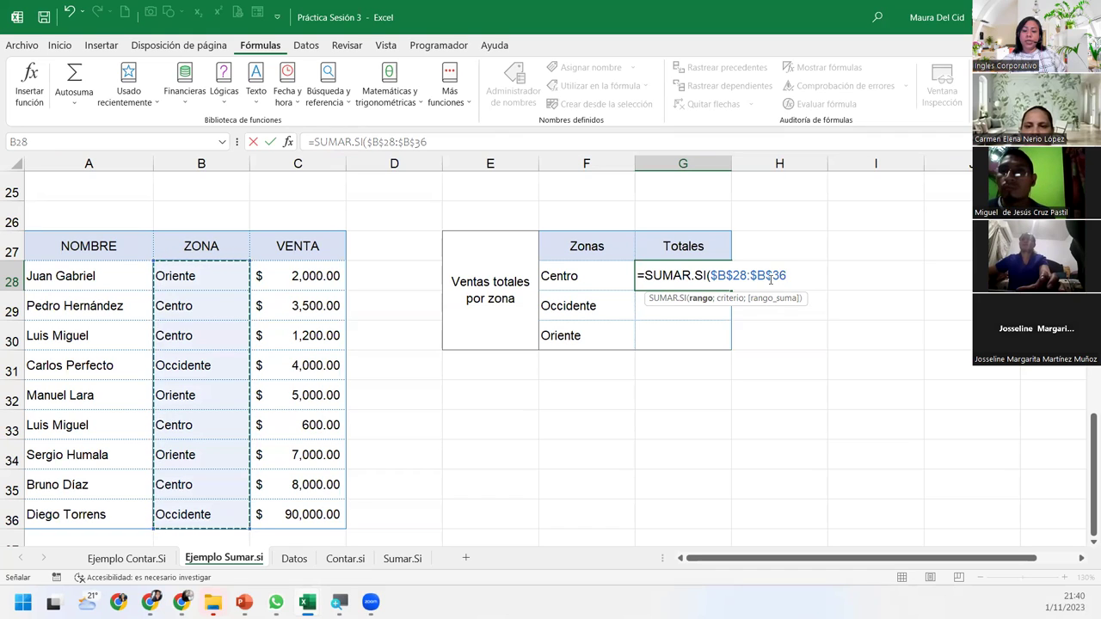
{"action": "type", "text": ";"}
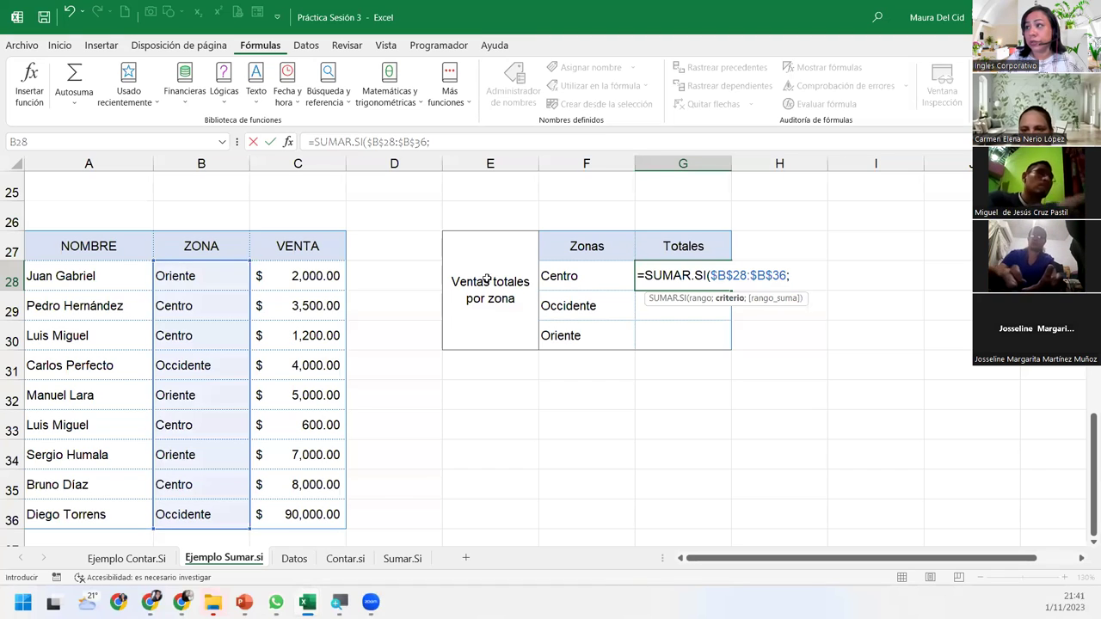
{"action": "left_click", "coordinate": [578, 276]}
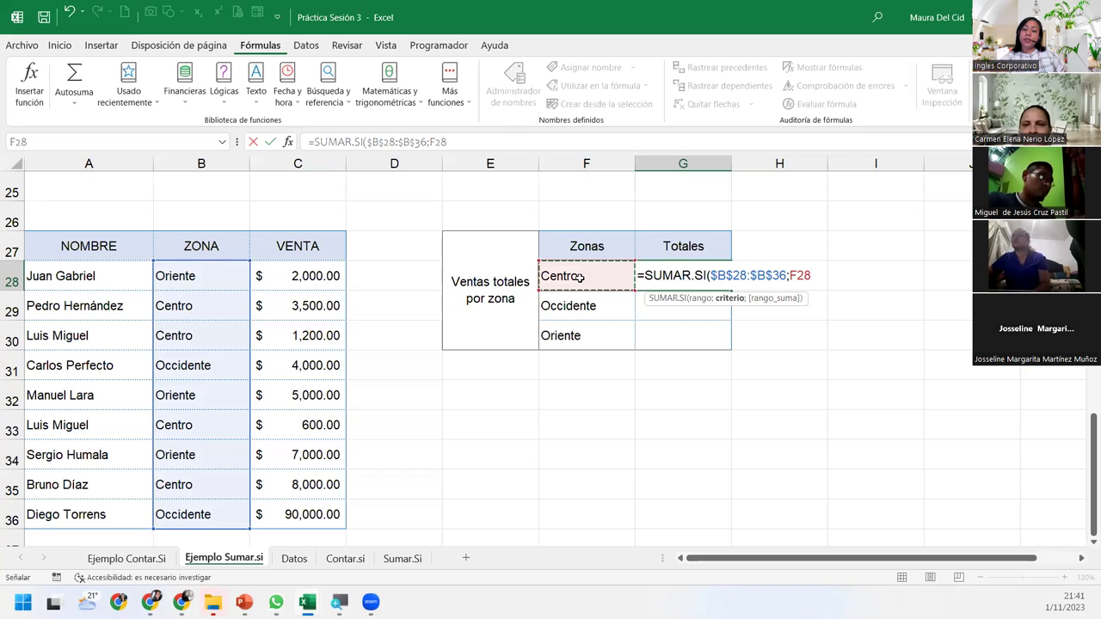
{"action": "type", "text": ";"}
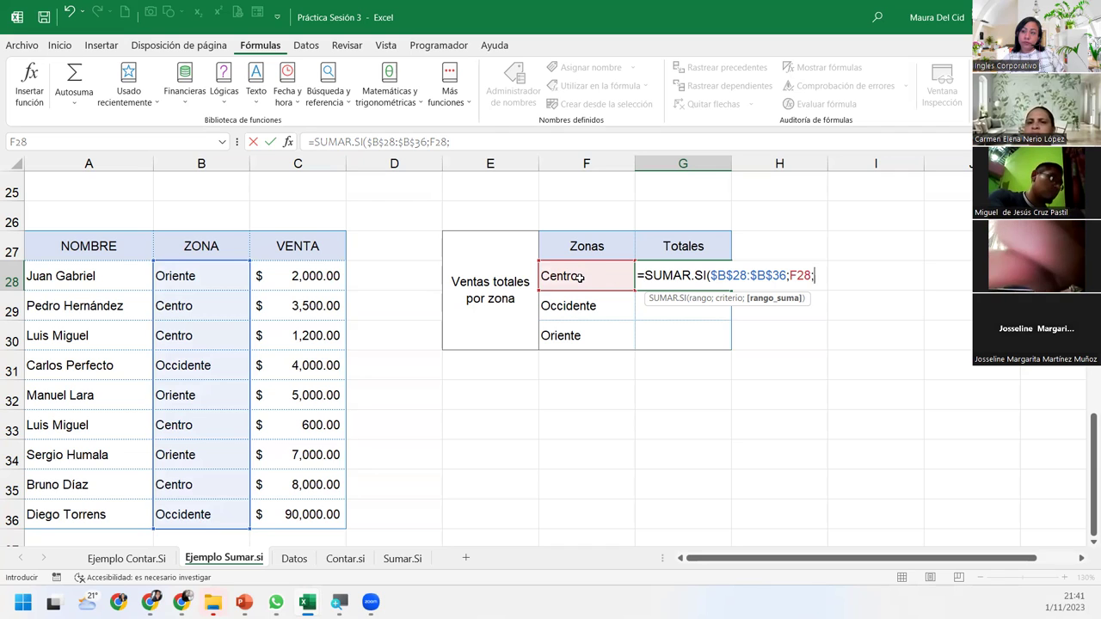
Complete the G28 formula with the absolute sum range $C$28:$C$36 and a closing parenthesis
{"action": "left_click_drag", "start_coordinate": [316, 275], "coordinate": [320, 513]}
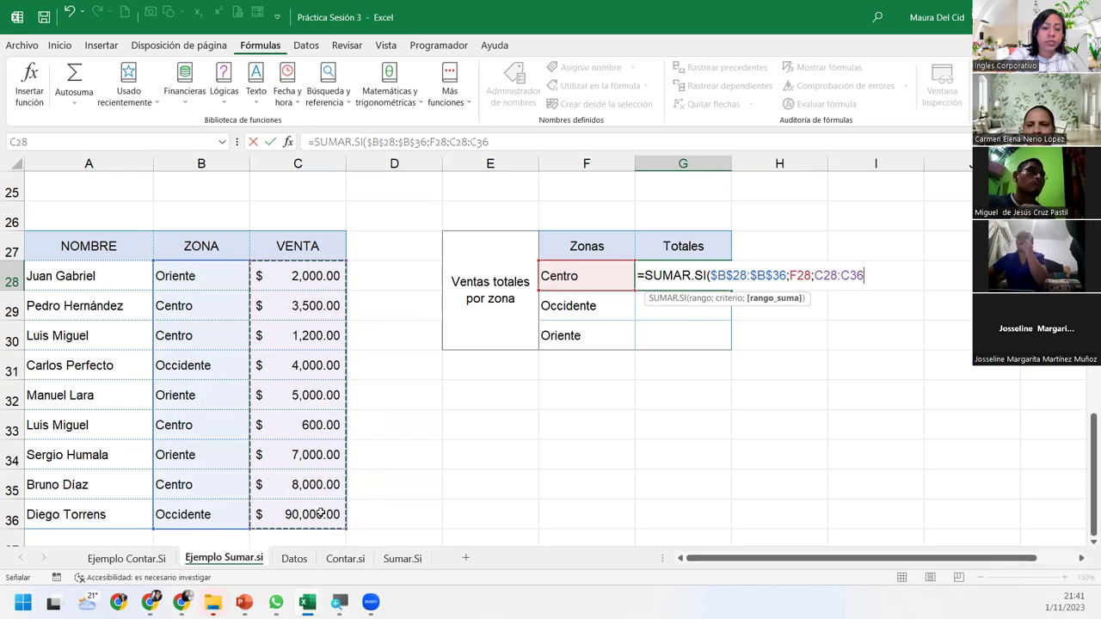
{"action": "key", "text": "F4"}
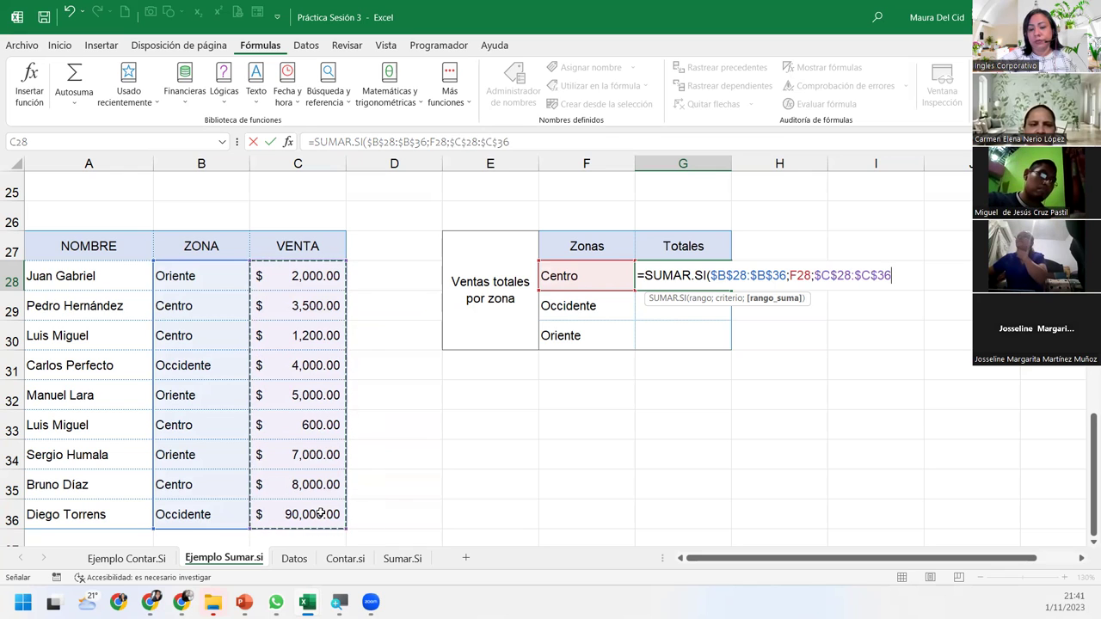
{"action": "type", "text": ")"}
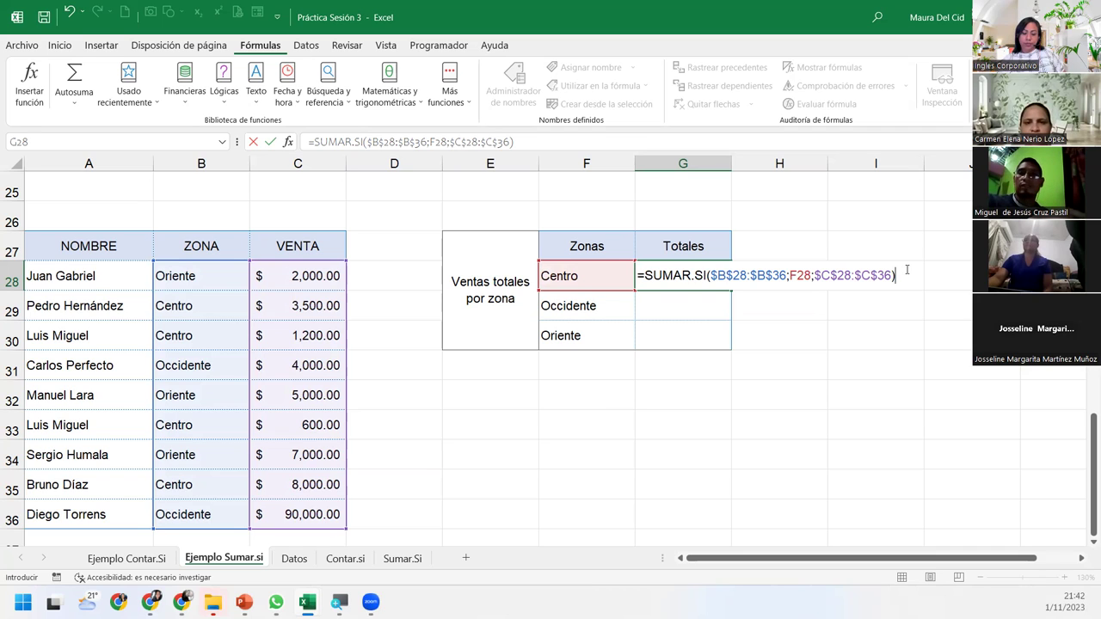
Confirm the Centro SUMAR.SI formula in G28 and format it as Contabilidad
{"action": "key", "text": "Return"}
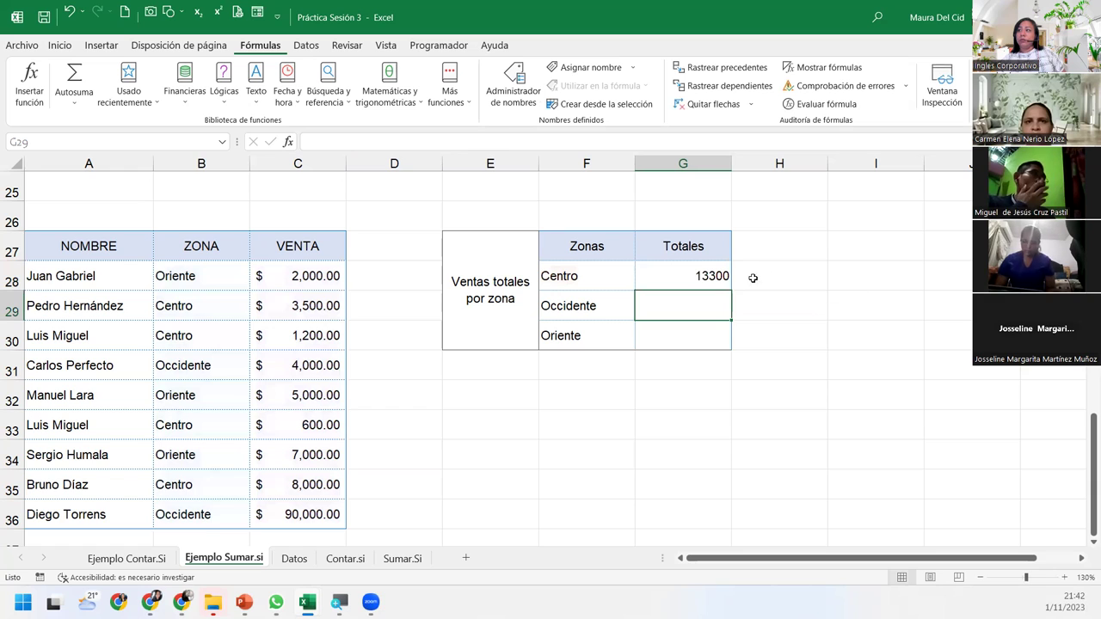
{"action": "left_click", "coordinate": [699, 278]}
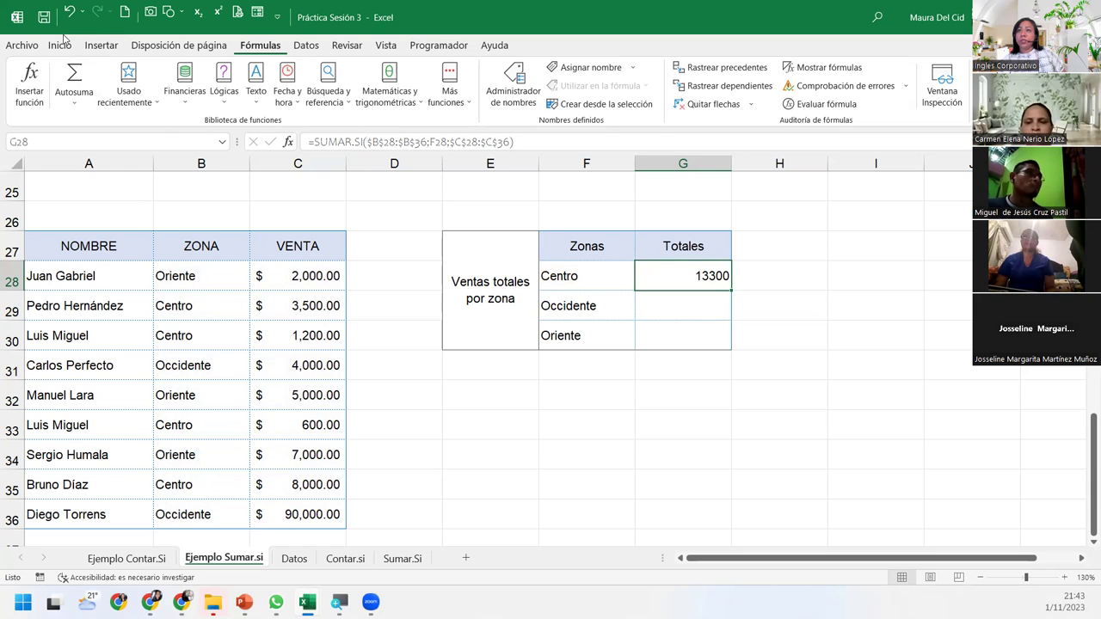
{"action": "left_click", "coordinate": [60, 45]}
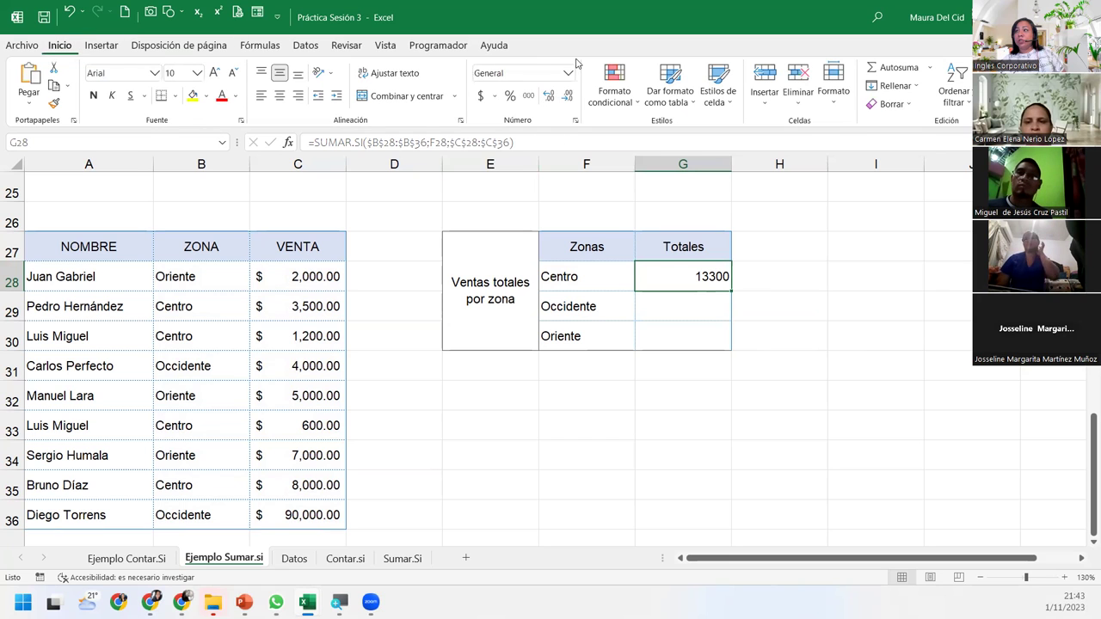
{"action": "left_click", "coordinate": [568, 73]}
{"action": "left_click", "coordinate": [535, 198]}
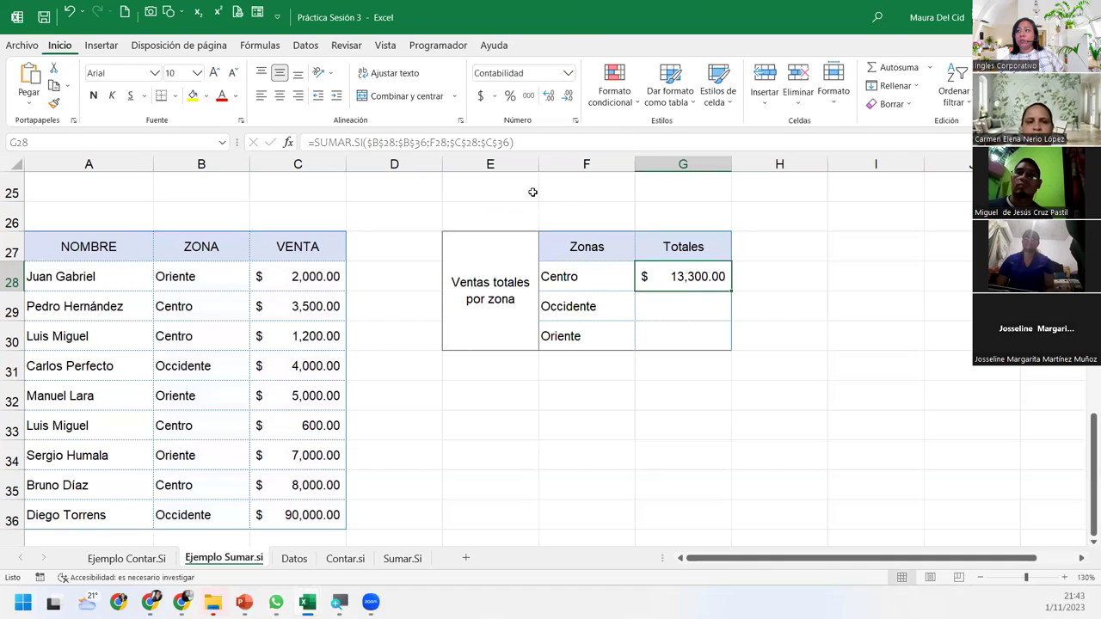
Copy the total formula down to G30 using Rellenar sin formato
{"action": "left_click_drag", "start_coordinate": [730, 292], "coordinate": [729, 348]}
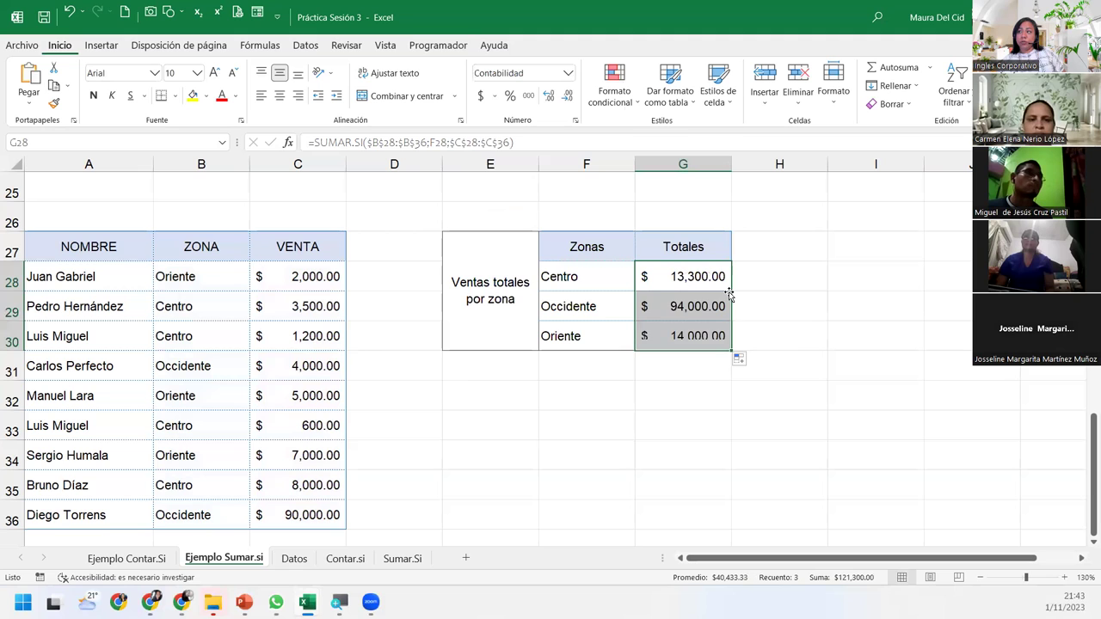
{"action": "left_click", "coordinate": [718, 336]}
{"action": "left_click", "coordinate": [695, 392]}
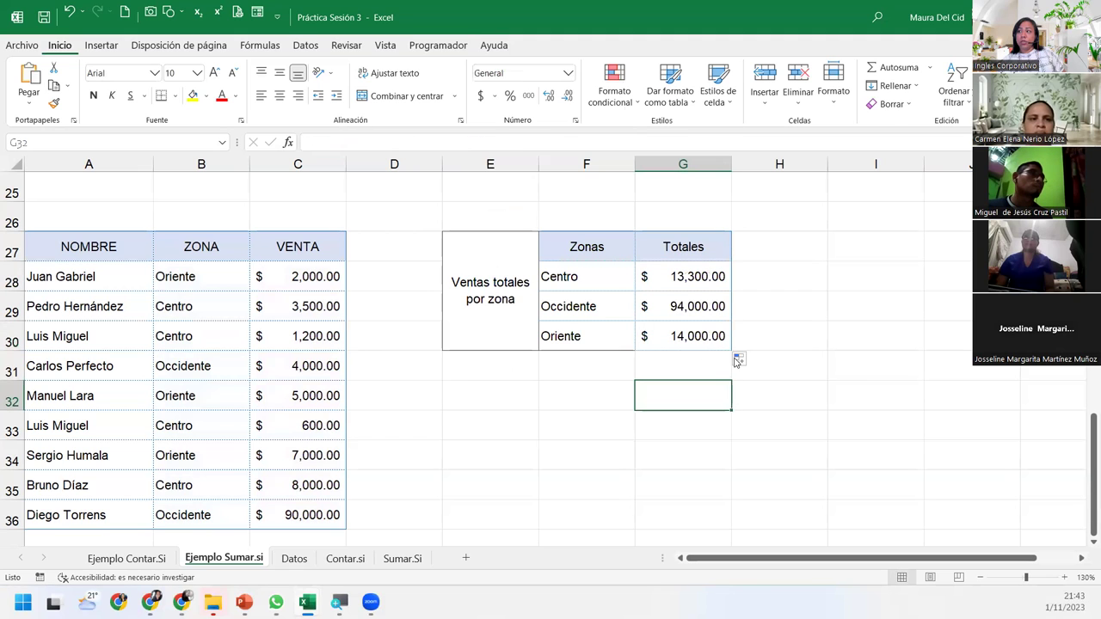
{"action": "left_click", "coordinate": [739, 358]}
{"action": "left_click", "coordinate": [785, 410]}
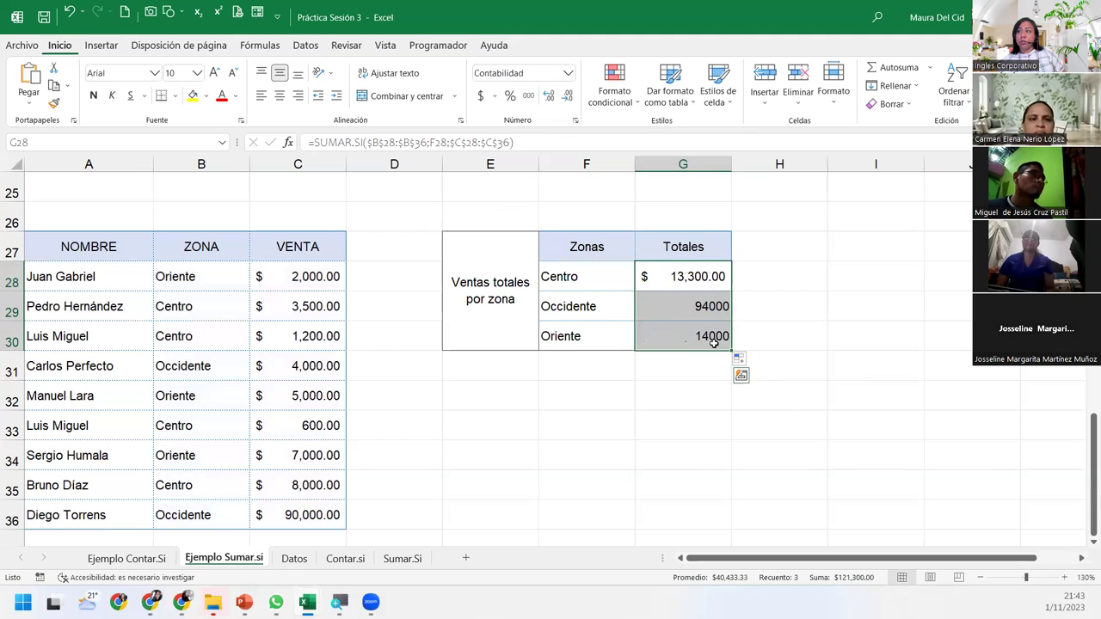
Format the Occidente and Oriente totals in G29:G30 as Contabilidad
{"action": "left_click_drag", "start_coordinate": [672, 310], "coordinate": [668, 339]}
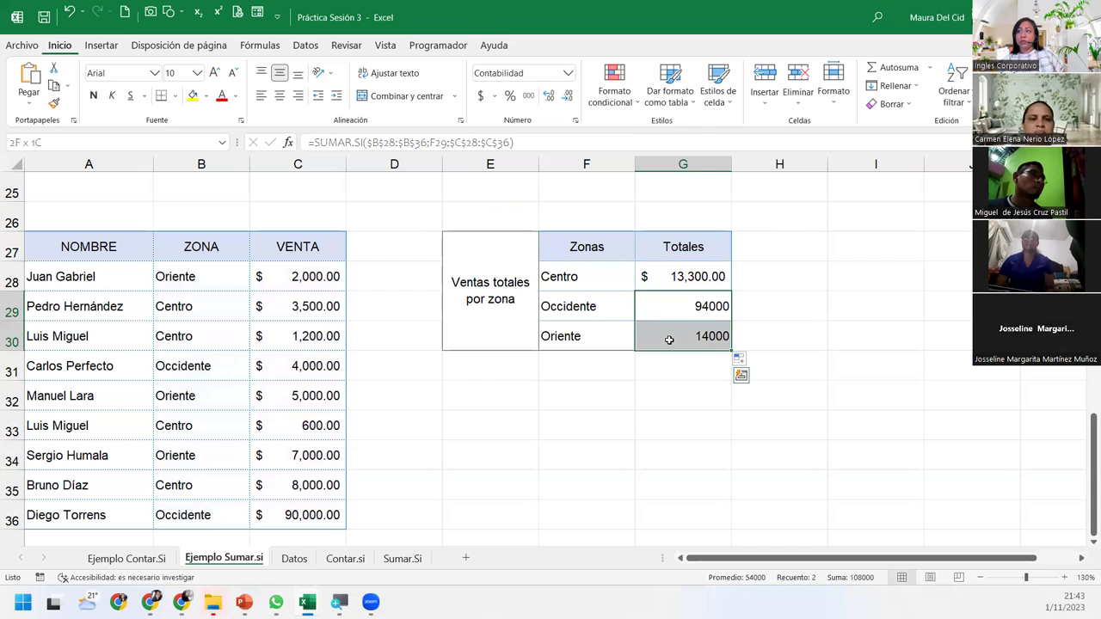
{"action": "left_click", "coordinate": [568, 76]}
{"action": "left_click", "coordinate": [523, 193]}
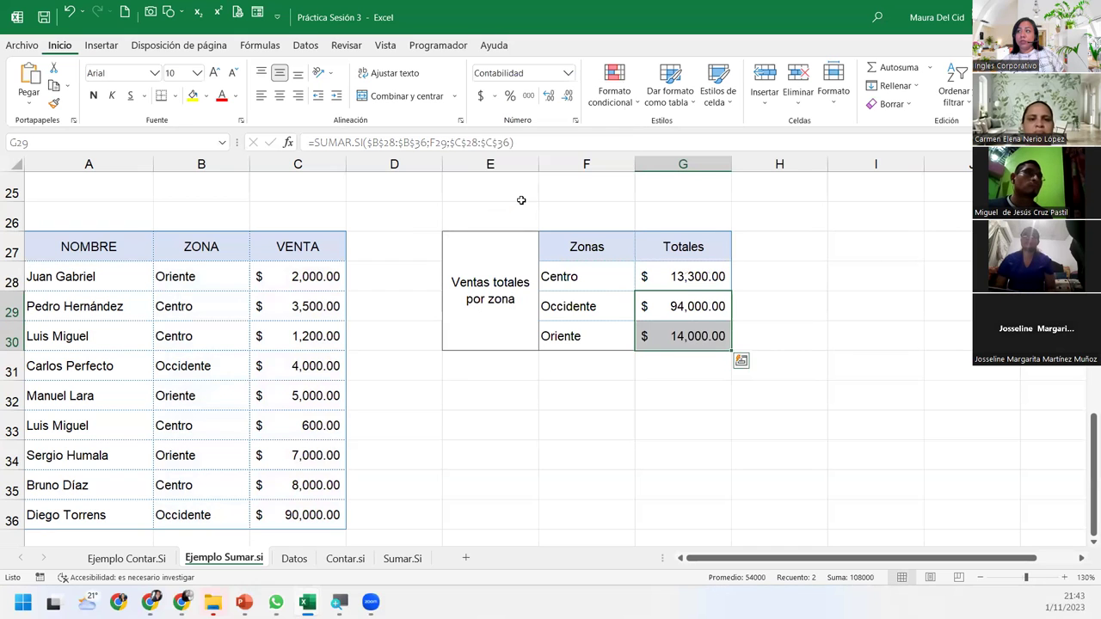
{"action": "left_click", "coordinate": [718, 363]}
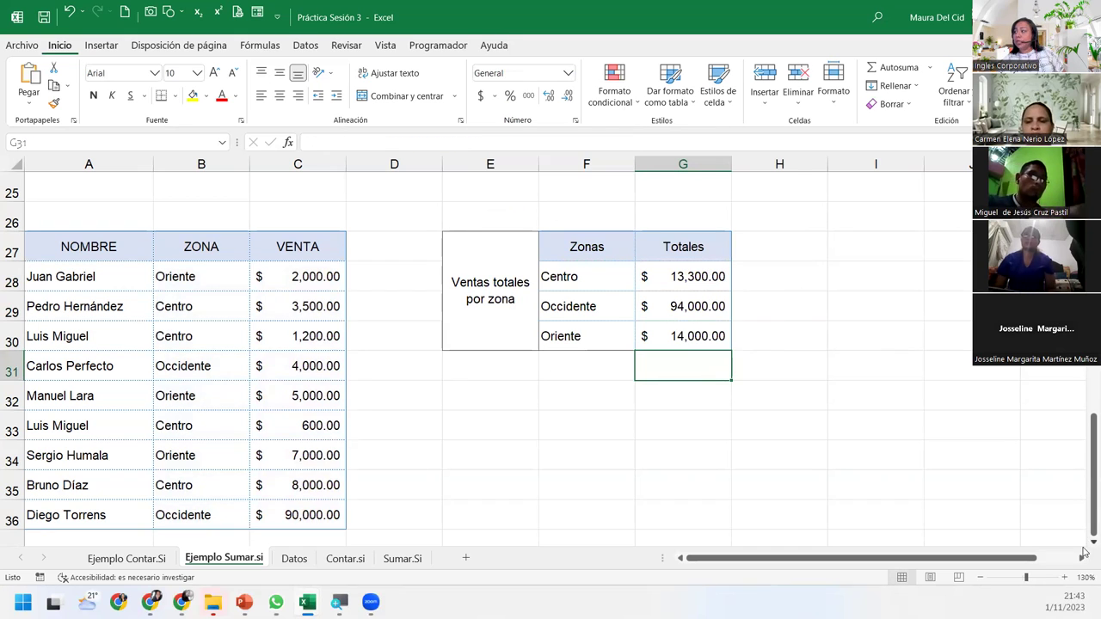
{"action": "scroll", "coordinate": [1084, 547], "scroll_direction": "down", "scroll_amount": 2}
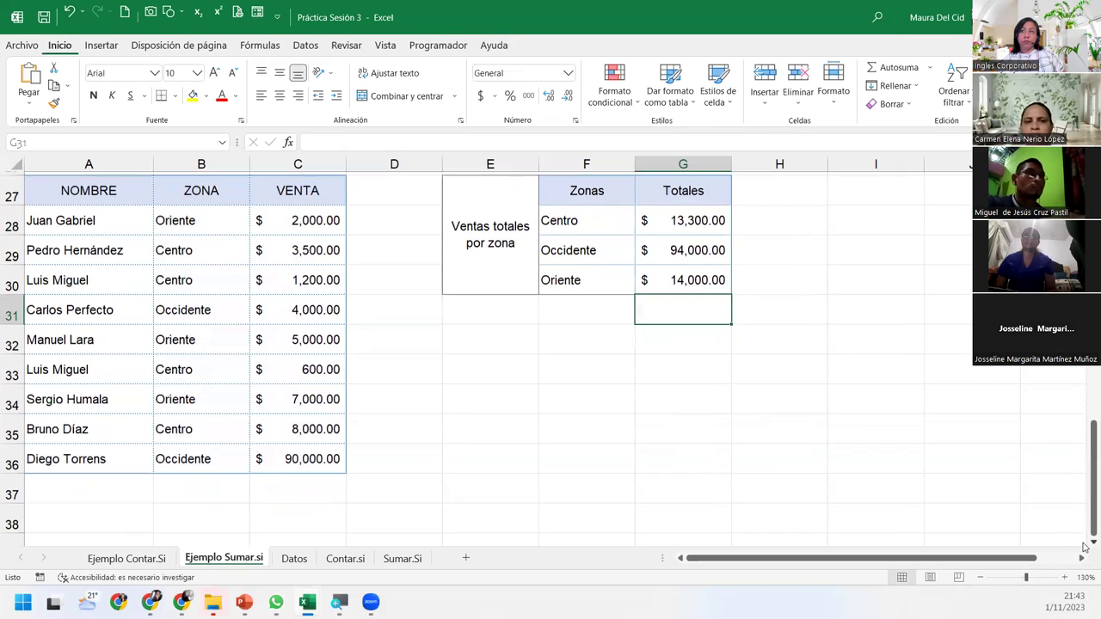
AutoSum the VENTA column in C37, giving $121,300.00
{"action": "left_click", "coordinate": [327, 483]}
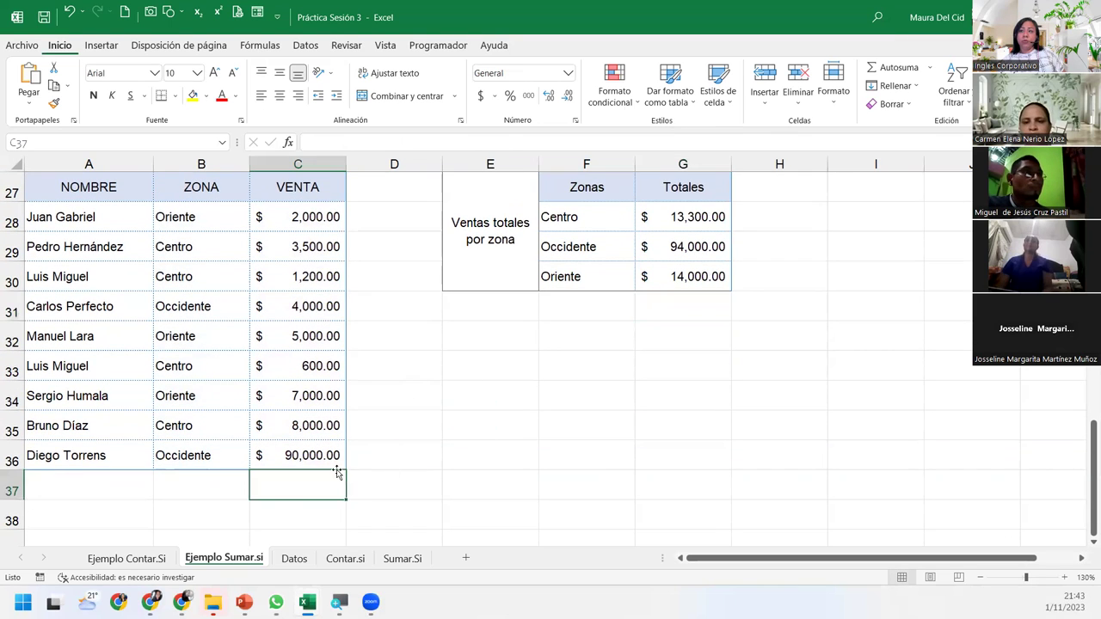
{"action": "left_click", "coordinate": [894, 67]}
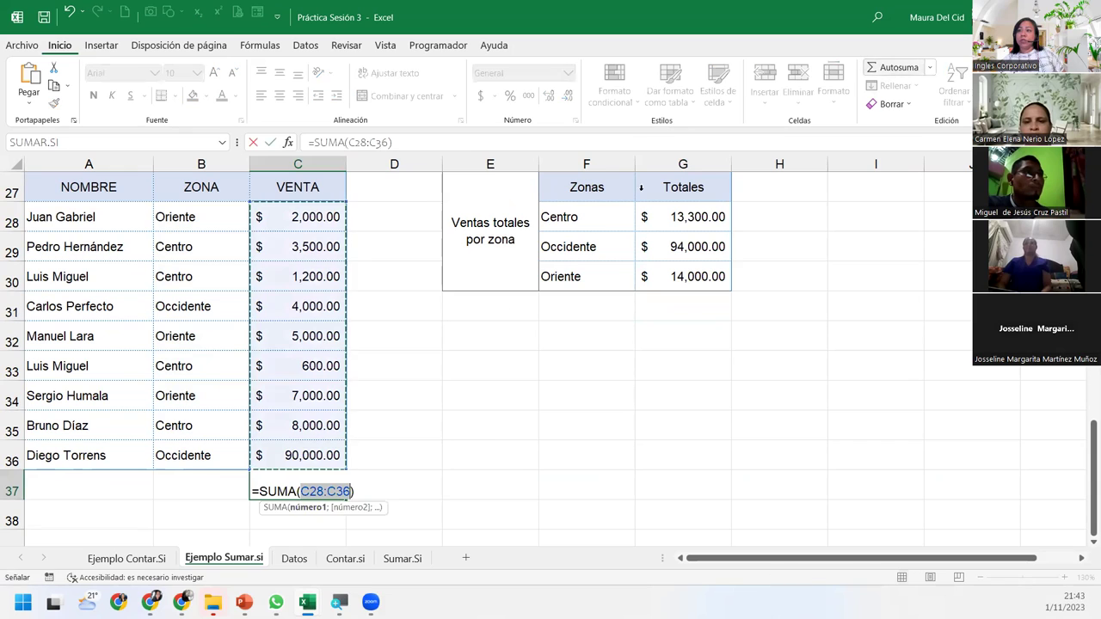
{"action": "key", "text": "Return"}
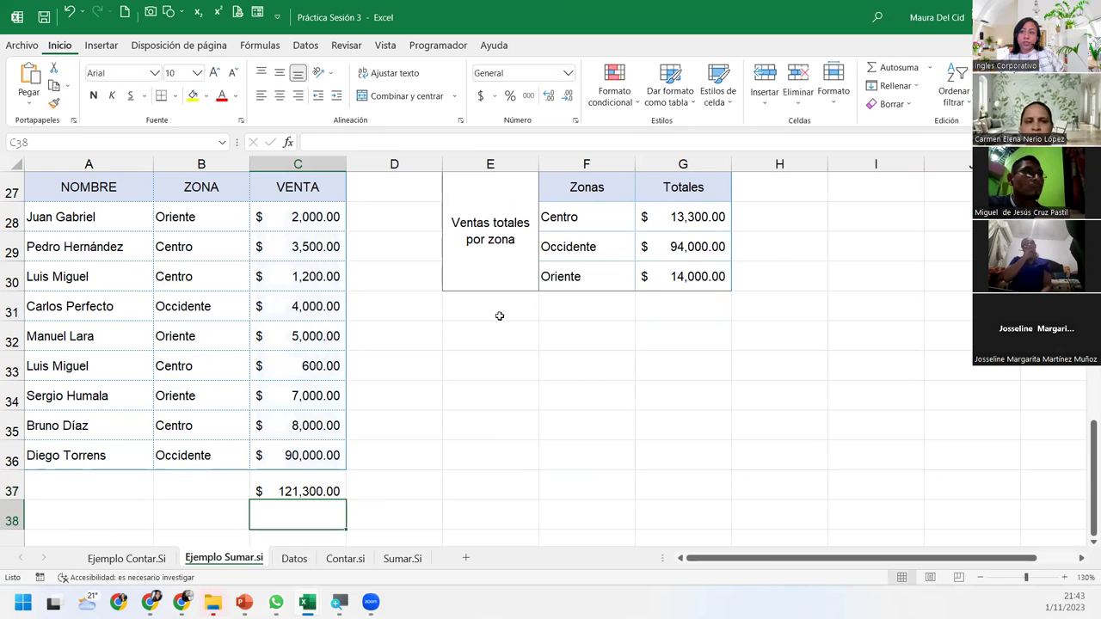
Sum the zone totals in G31 with =SUMA(G28:G30) and compare them against the VENTA total
{"action": "left_click", "coordinate": [697, 309]}
{"action": "left_click", "coordinate": [875, 66]}
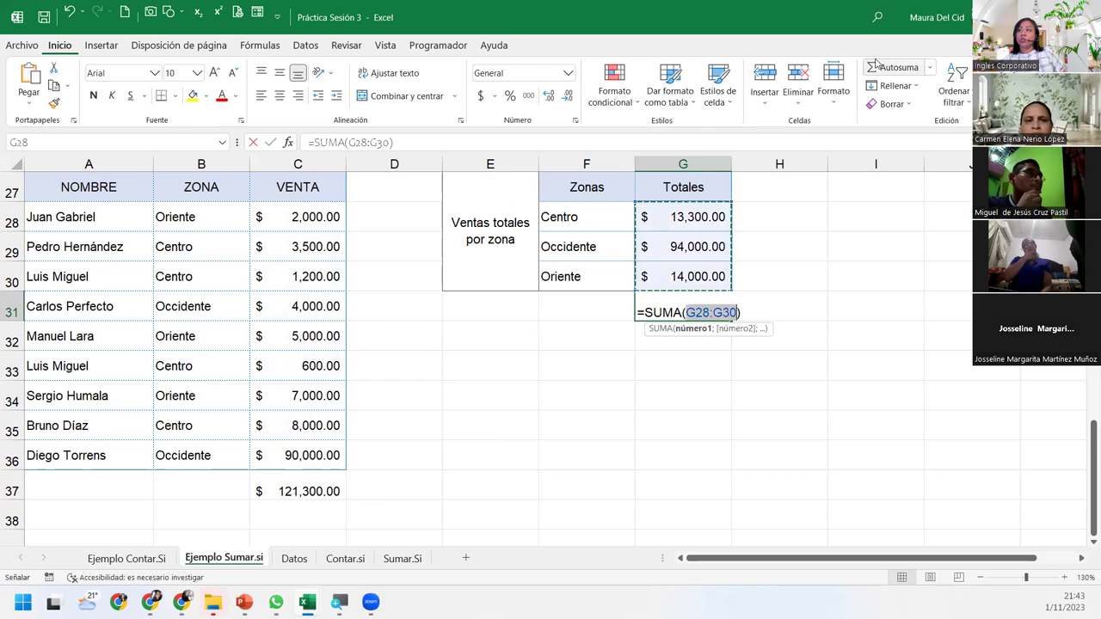
{"action": "key", "text": "Return"}
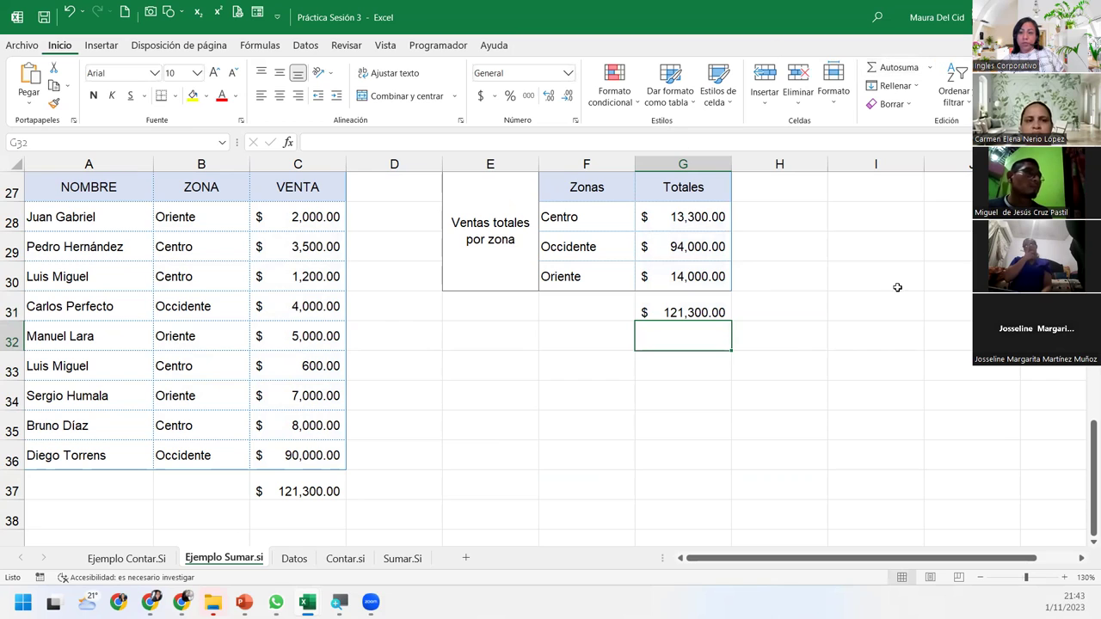
{"action": "left_click", "coordinate": [710, 312]}
{"action": "left_click", "coordinate": [614, 215]}
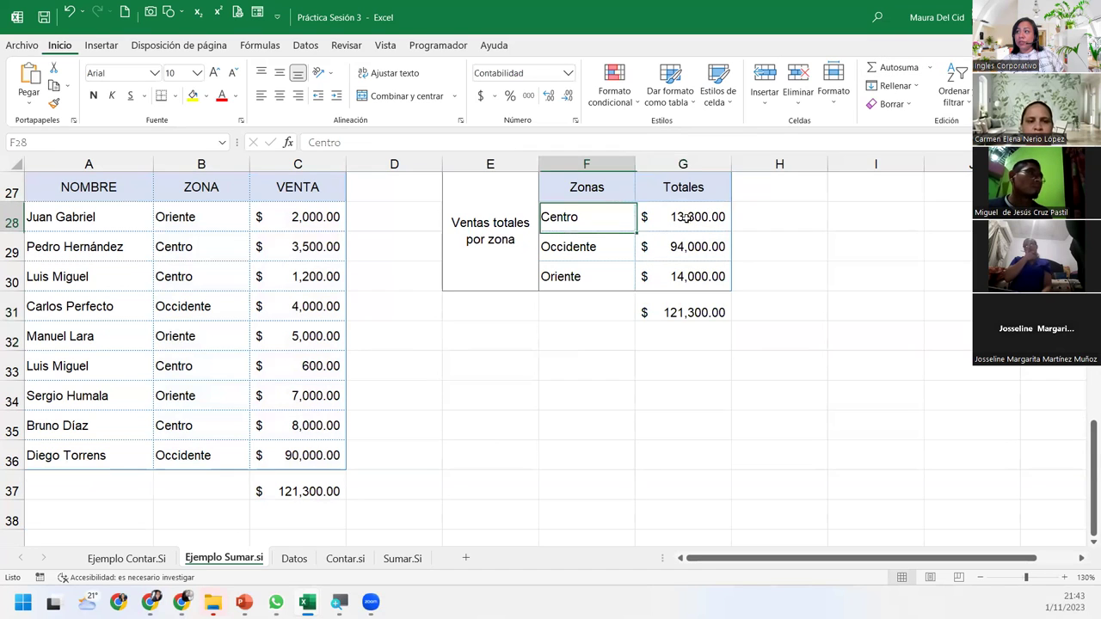
{"action": "left_click_drag", "start_coordinate": [686, 217], "coordinate": [695, 271]}
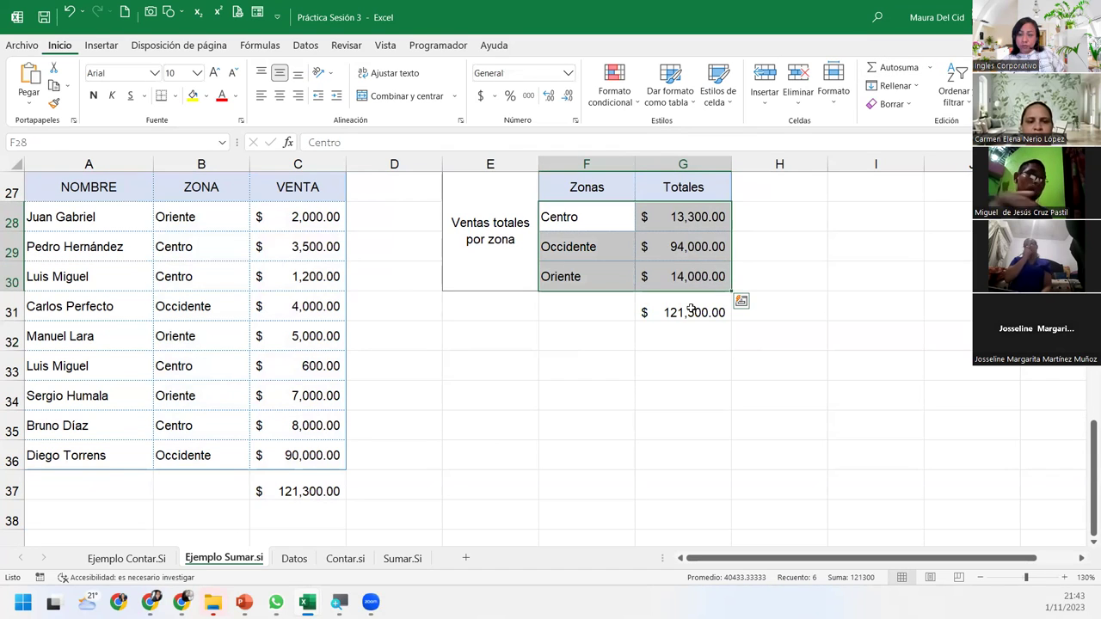
{"action": "left_click", "coordinate": [690, 310]}
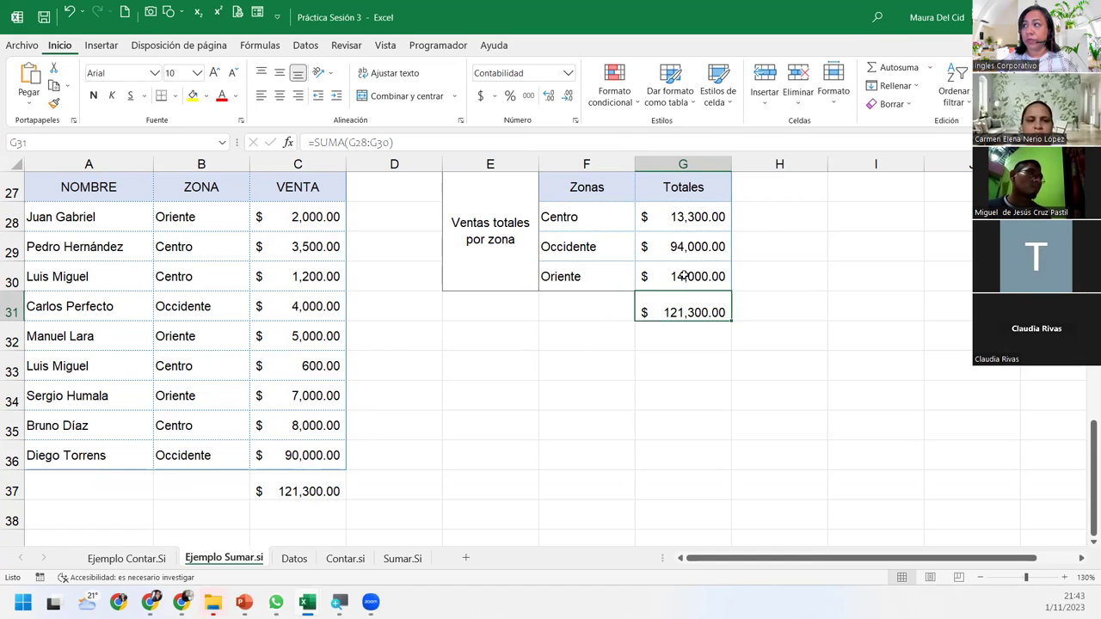
{"action": "left_click", "coordinate": [314, 481]}
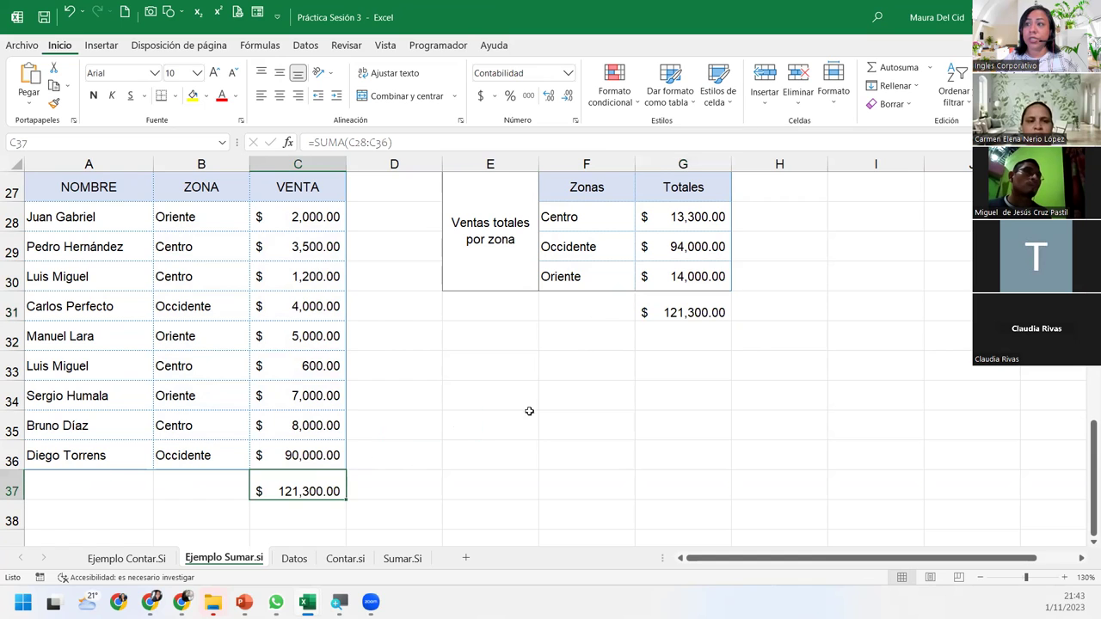
{"action": "left_click", "coordinate": [681, 310]}
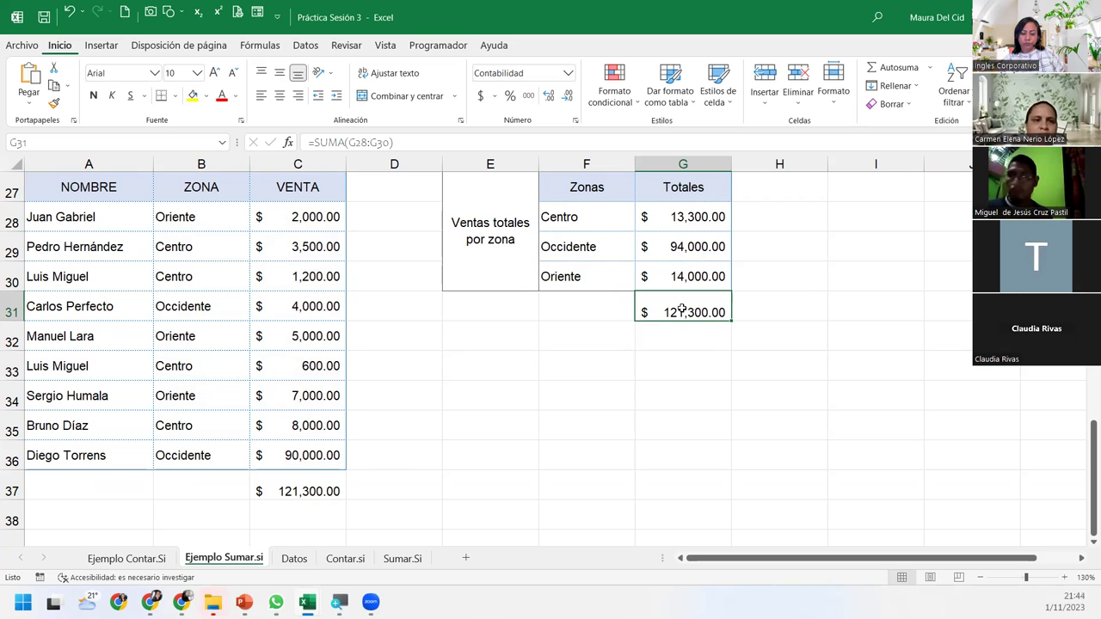
{"action": "left_click", "coordinate": [710, 276]}
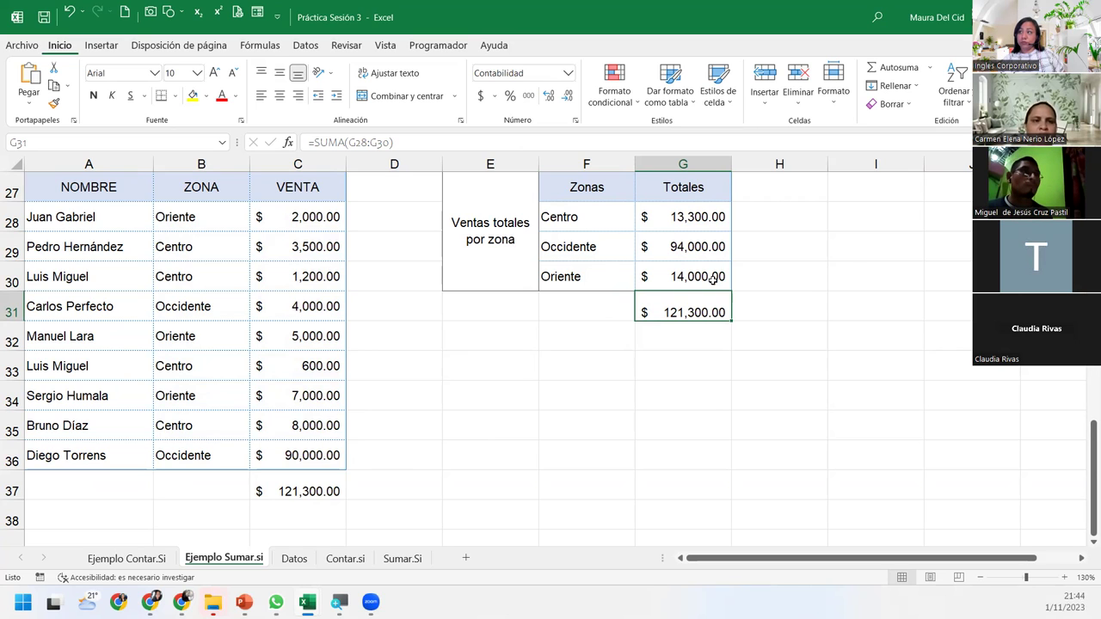
{"action": "double_click", "coordinate": [710, 276]}
{"action": "left_click", "coordinate": [911, 271]}
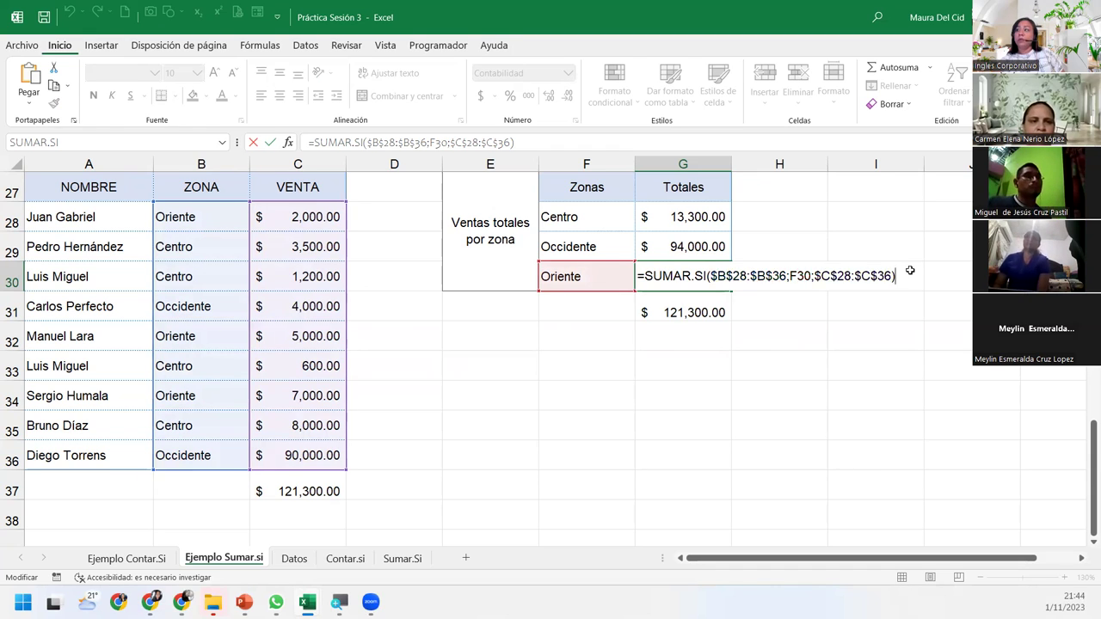
{"action": "key", "text": "Return"}
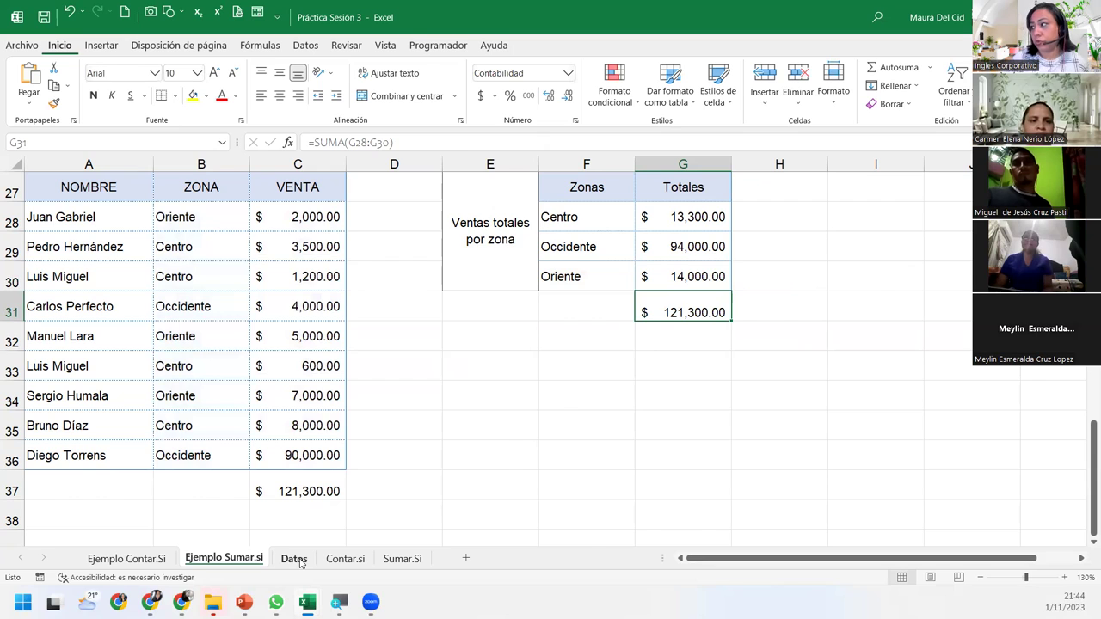
Browse the Datos teacher records from the first row to the last and back
{"action": "left_click", "coordinate": [296, 560]}
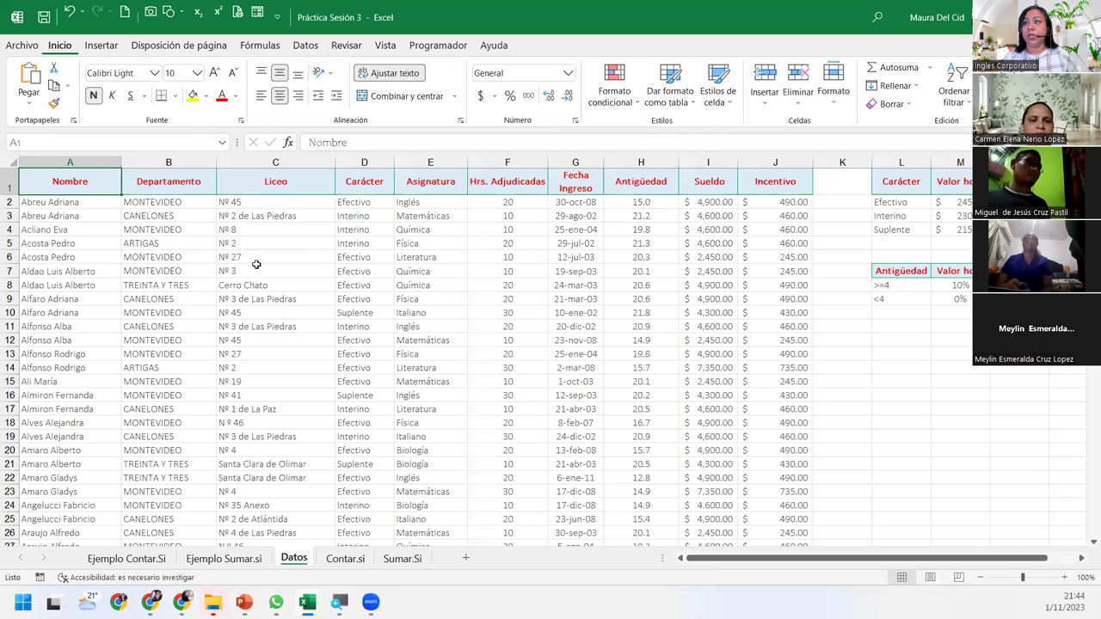
{"action": "left_click", "coordinate": [75, 201]}
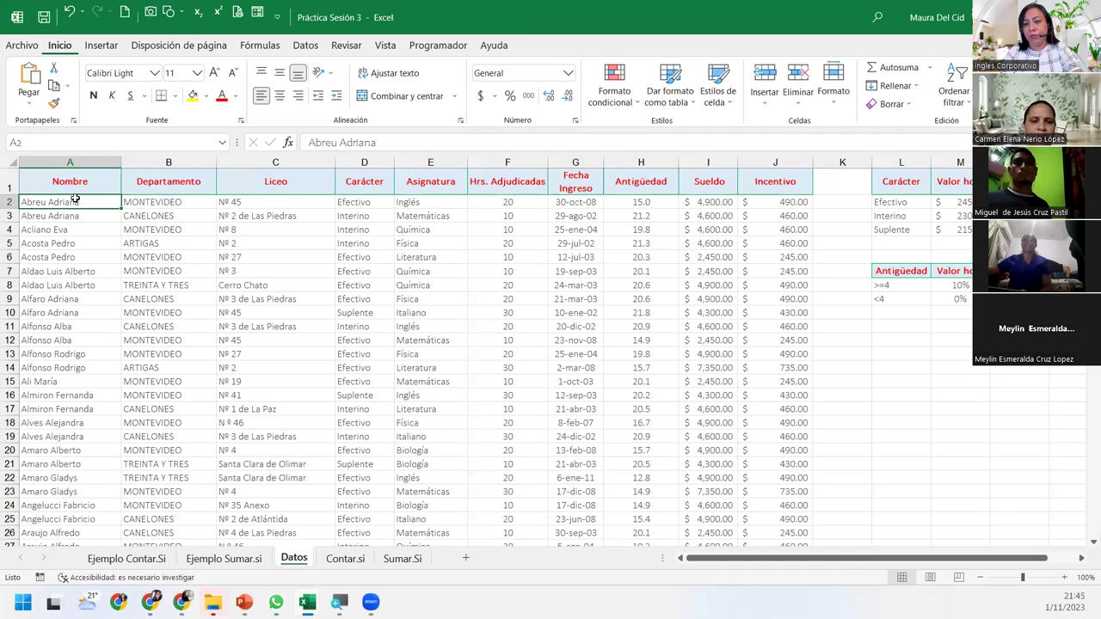
{"action": "key", "text": "ctrl+Down"}
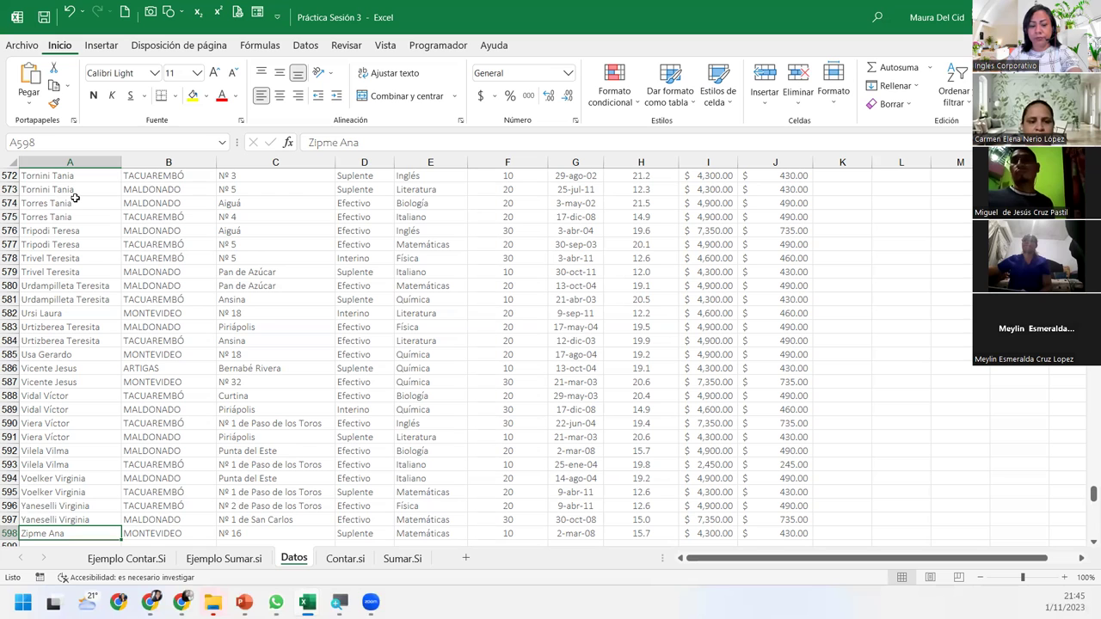
{"action": "key", "text": "ctrl+Home"}
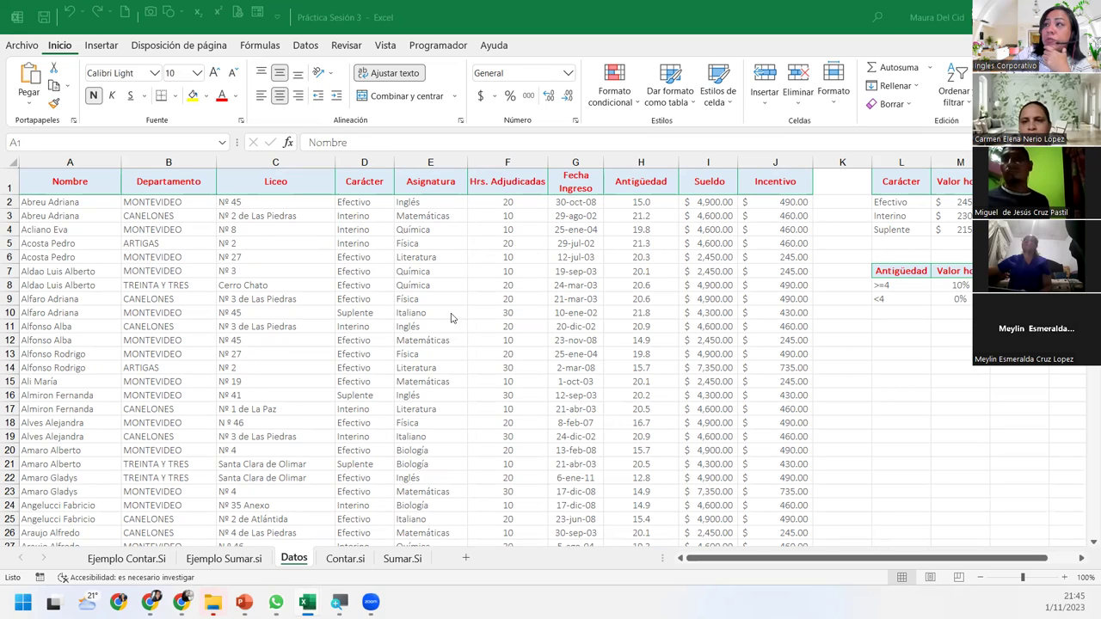
Inspect the Carácter values in column D, such as Interino, then return to Contar.si
{"action": "left_click", "coordinate": [381, 162]}
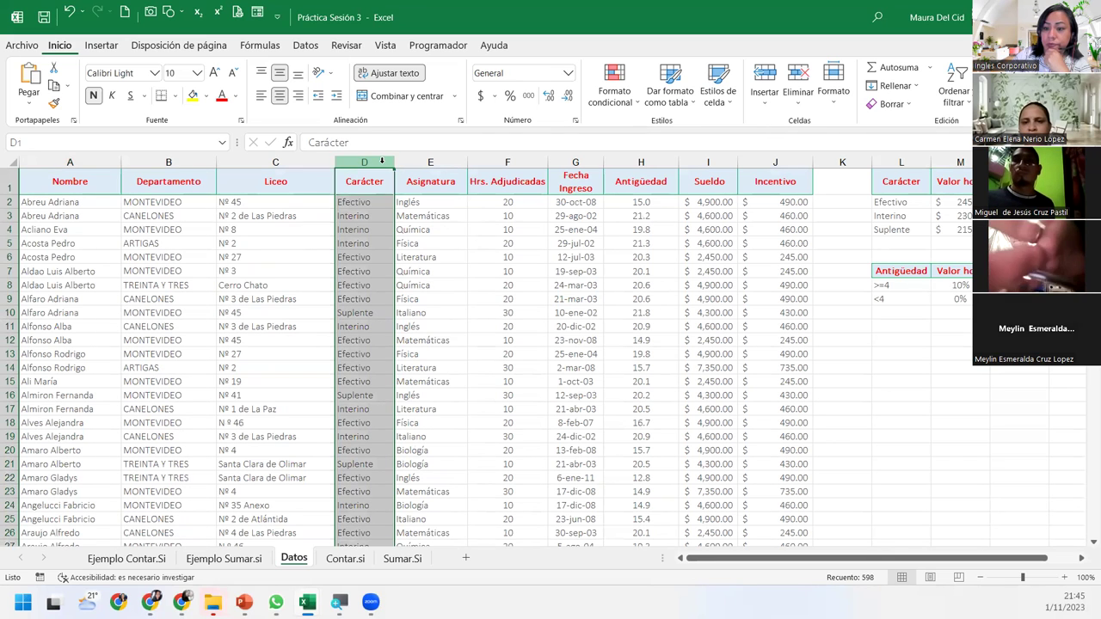
{"action": "left_click", "coordinate": [364, 206]}
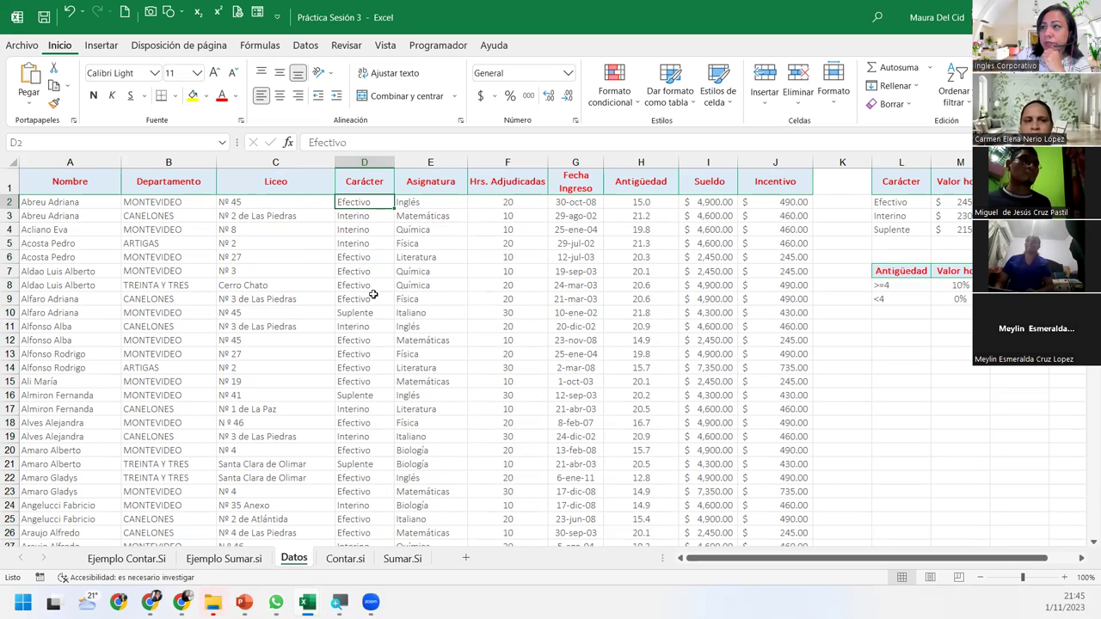
{"action": "left_click", "coordinate": [369, 382]}
{"action": "scroll", "coordinate": [378, 382], "scroll_direction": "down", "scroll_amount": 10}
{"action": "scroll", "coordinate": [381, 383], "scroll_direction": "down", "scroll_amount": 2}
{"action": "scroll", "coordinate": [381, 384], "scroll_direction": "down", "scroll_amount": 8}
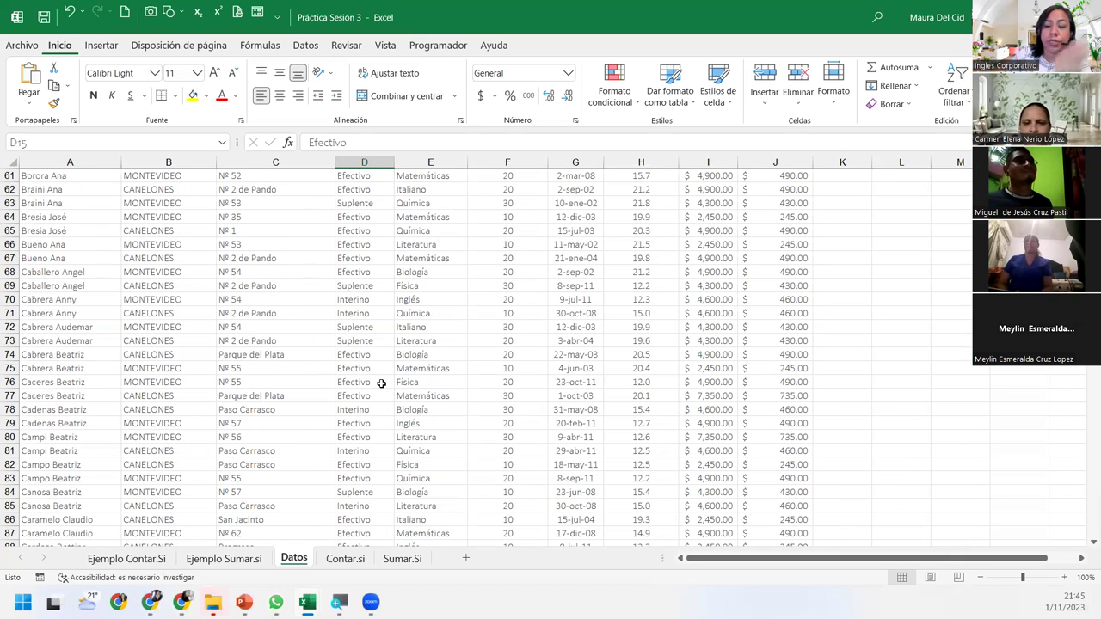
{"action": "scroll", "coordinate": [381, 383], "scroll_direction": "up", "scroll_amount": 7}
{"action": "scroll", "coordinate": [381, 383], "scroll_direction": "up", "scroll_amount": 7}
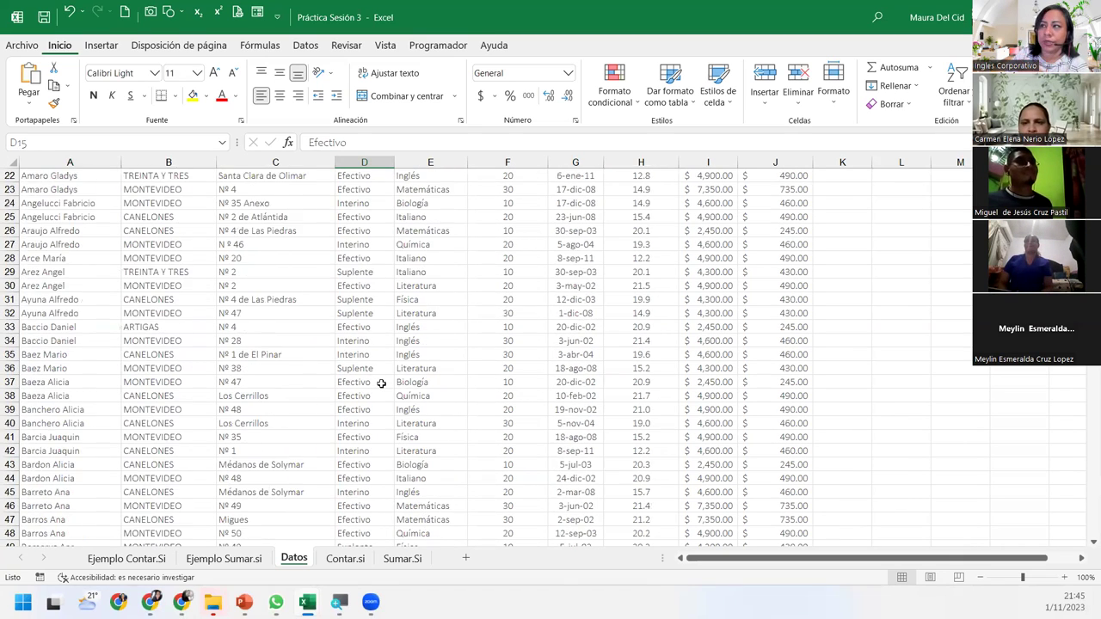
{"action": "scroll", "coordinate": [381, 382], "scroll_direction": "up", "scroll_amount": 6}
{"action": "left_click", "coordinate": [384, 215]}
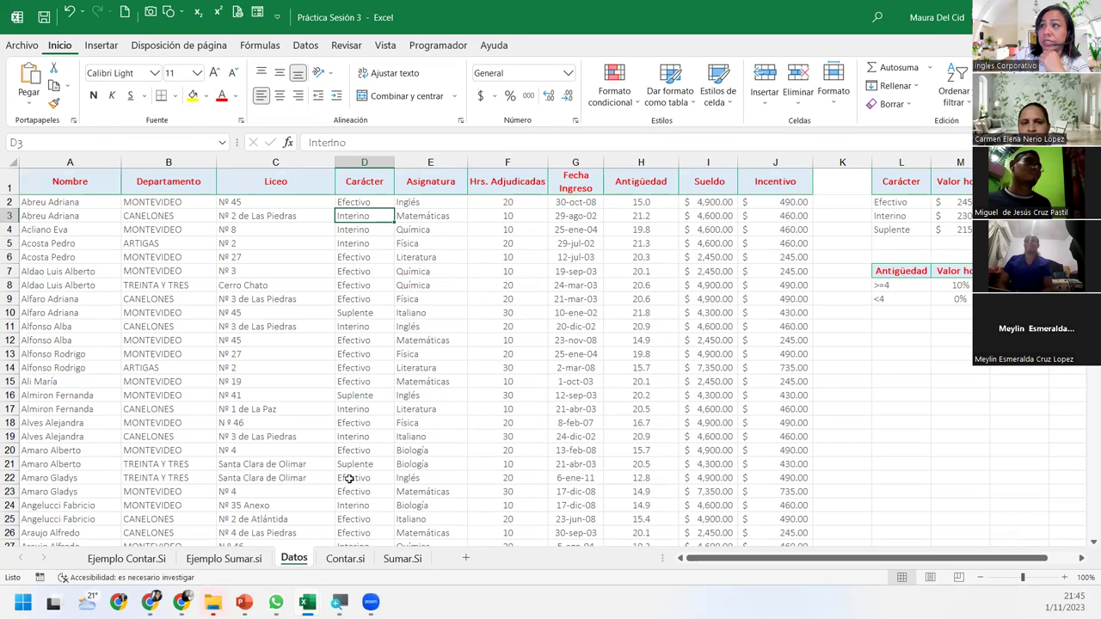
{"action": "left_click", "coordinate": [332, 561]}
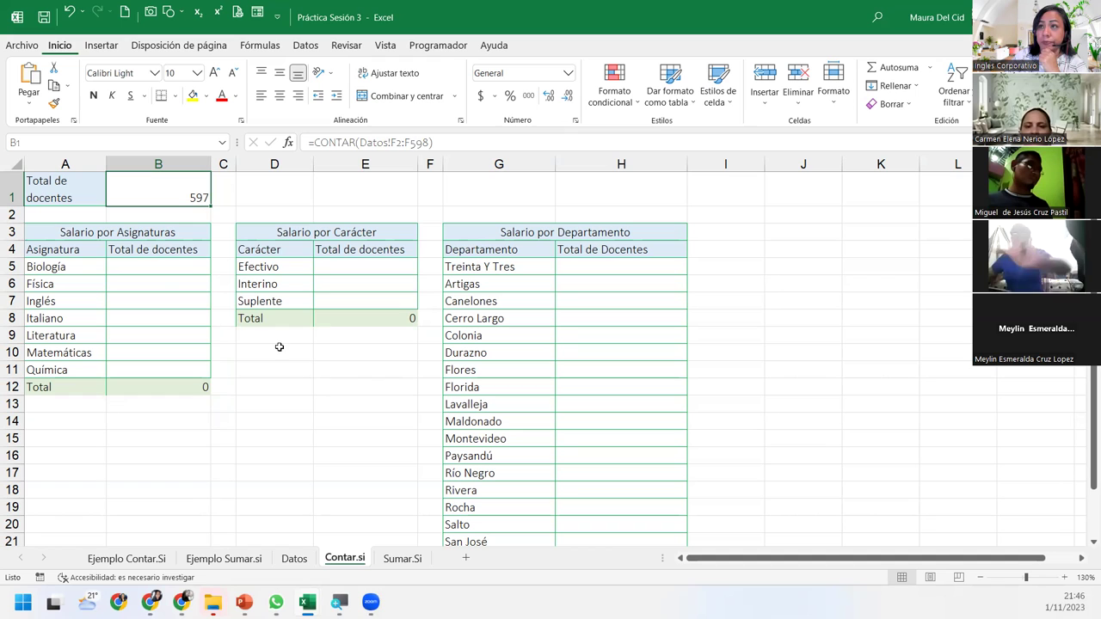
Review B1's 597-docentes formula and the subject rows, then select Biología's count cell B5
{"action": "left_click", "coordinate": [170, 267]}
{"action": "left_click", "coordinate": [162, 174]}
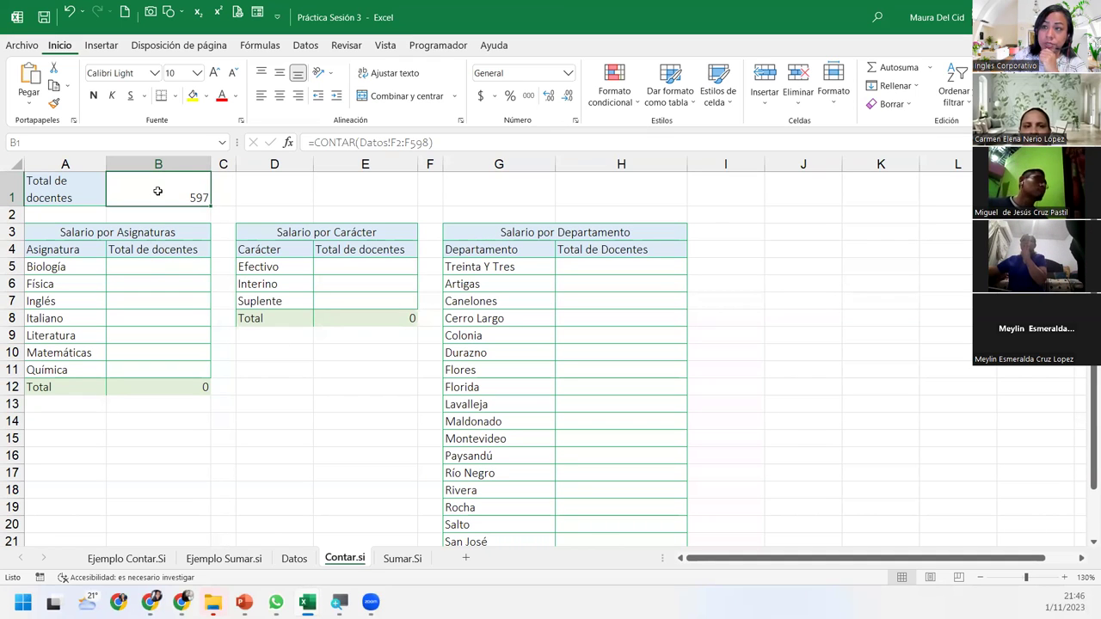
{"action": "left_click", "coordinate": [151, 267]}
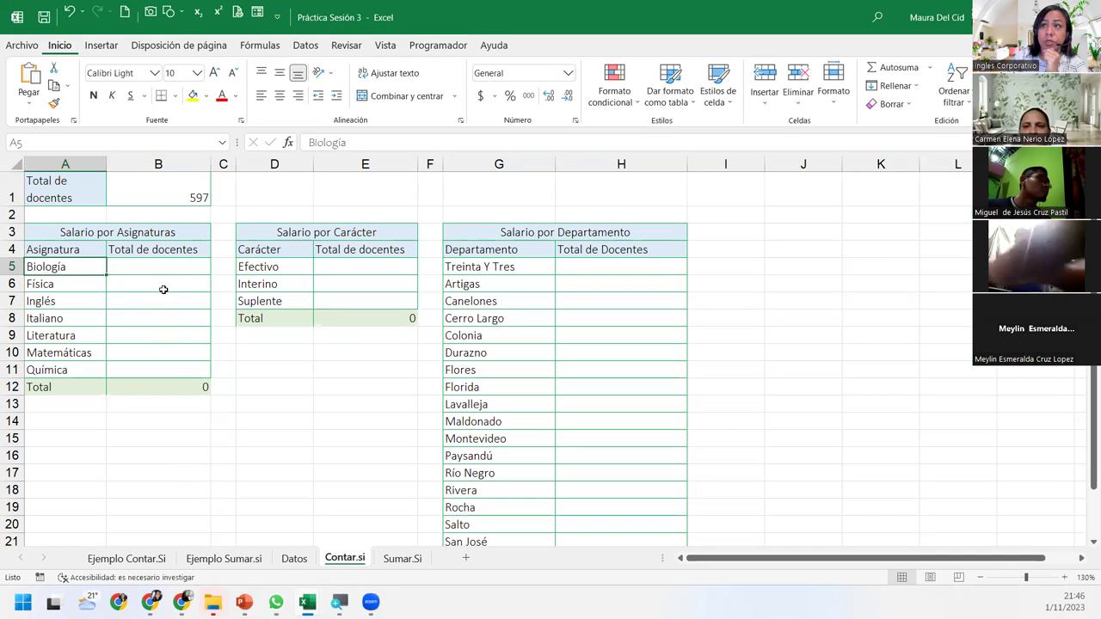
{"action": "left_click", "coordinate": [163, 288]}
{"action": "left_click", "coordinate": [70, 284]}
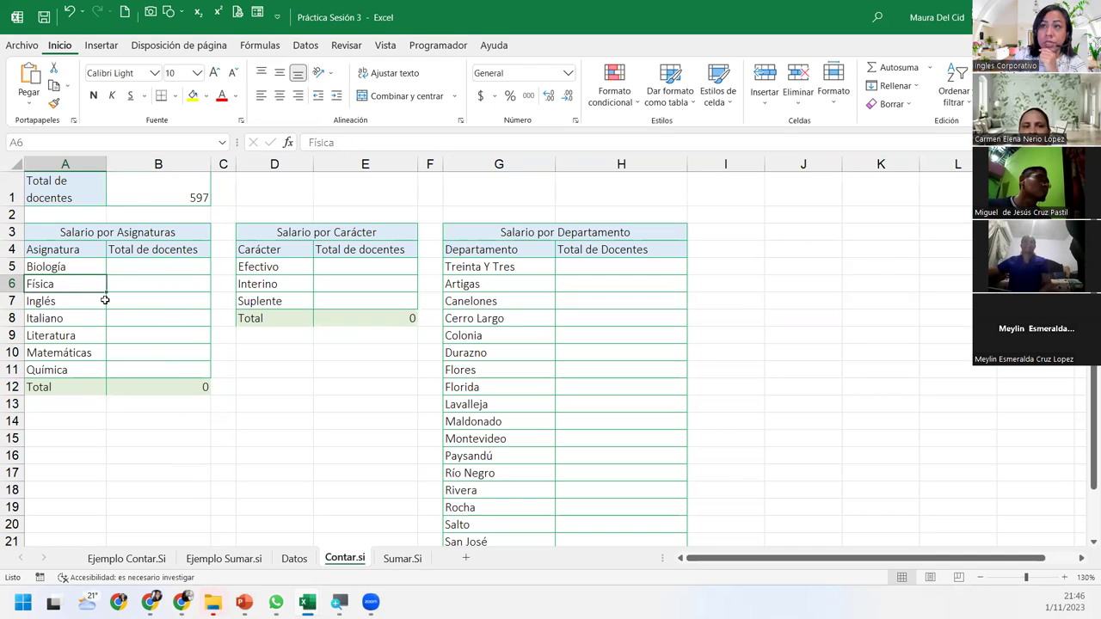
{"action": "left_click", "coordinate": [178, 265]}
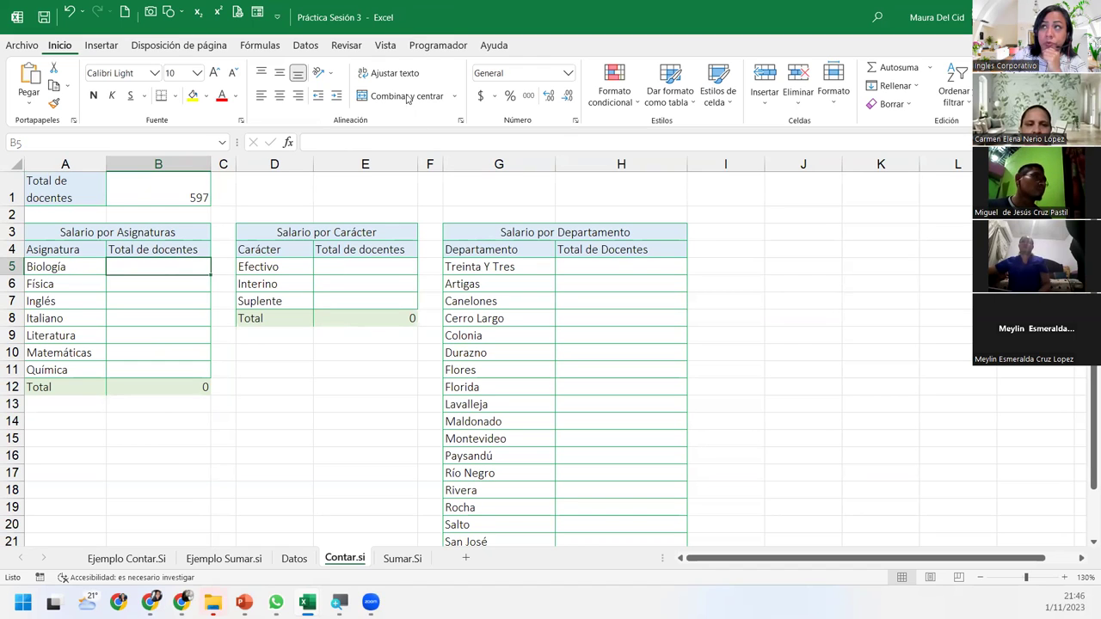
{"action": "left_click", "coordinate": [250, 45]}
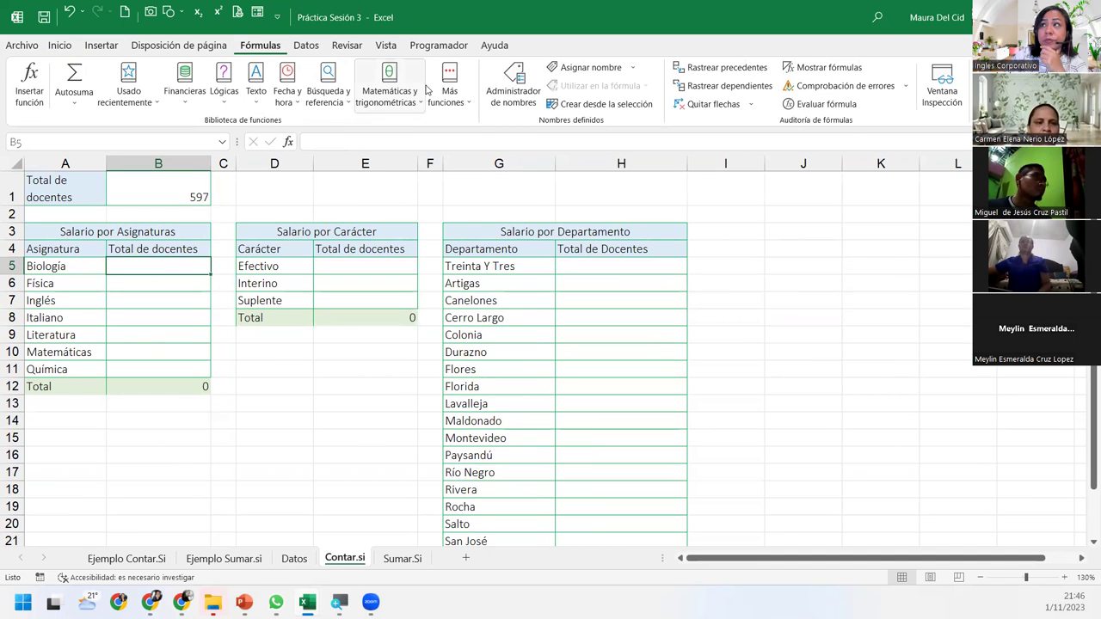
Insert CONTAR.SI into B5 from Más funciones > Estadísticas
{"action": "left_click", "coordinate": [446, 91]}
{"action": "mouse_move", "coordinate": [471, 123]}
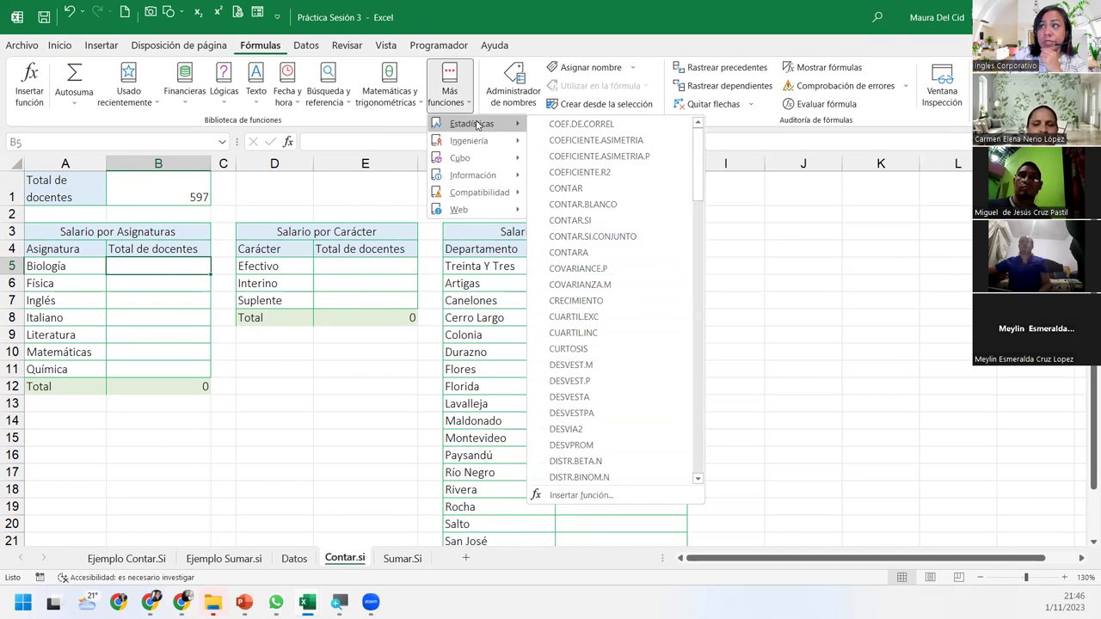
{"action": "left_click", "coordinate": [618, 221]}
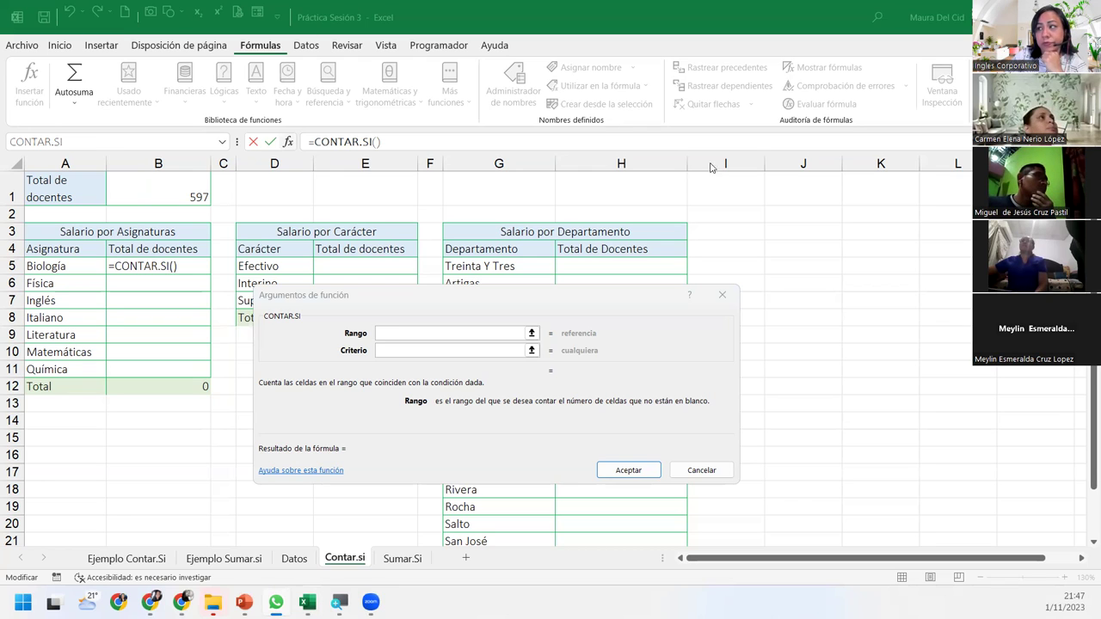
Set Rango to the absolute Asignatura column Datos!$E$2:$E$598
{"action": "left_click", "coordinate": [387, 370]}
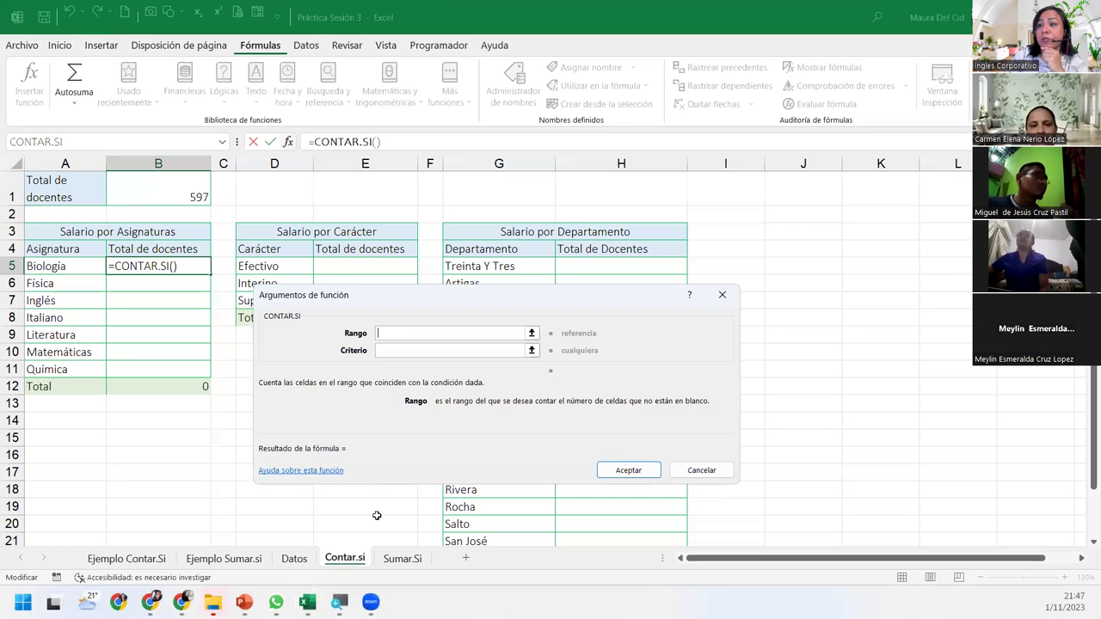
{"action": "left_click", "coordinate": [295, 559]}
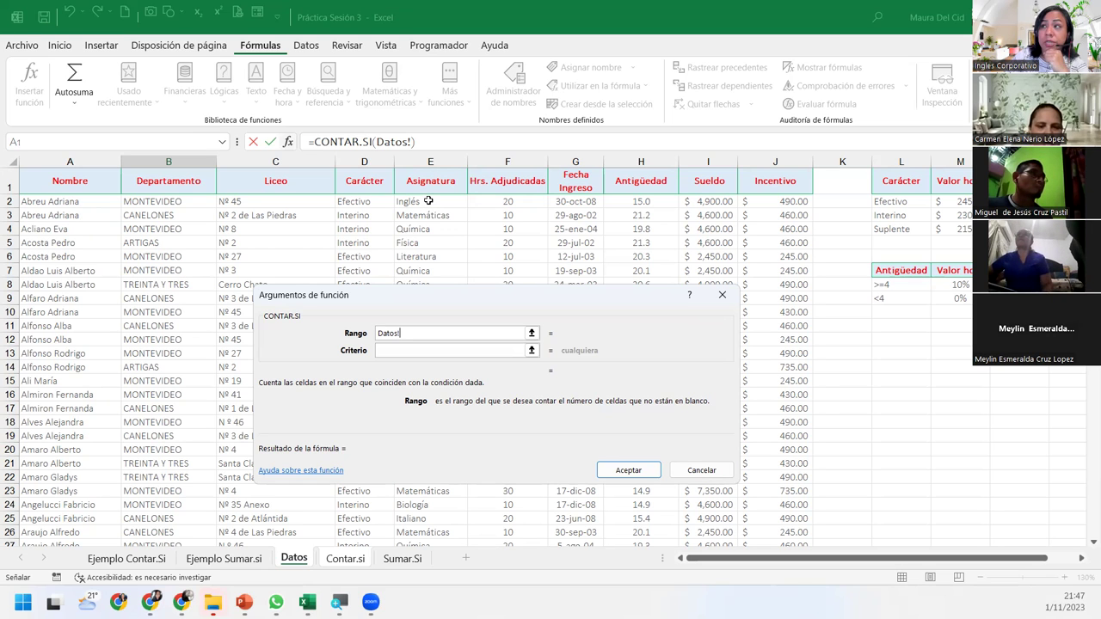
{"action": "left_click", "coordinate": [429, 201]}
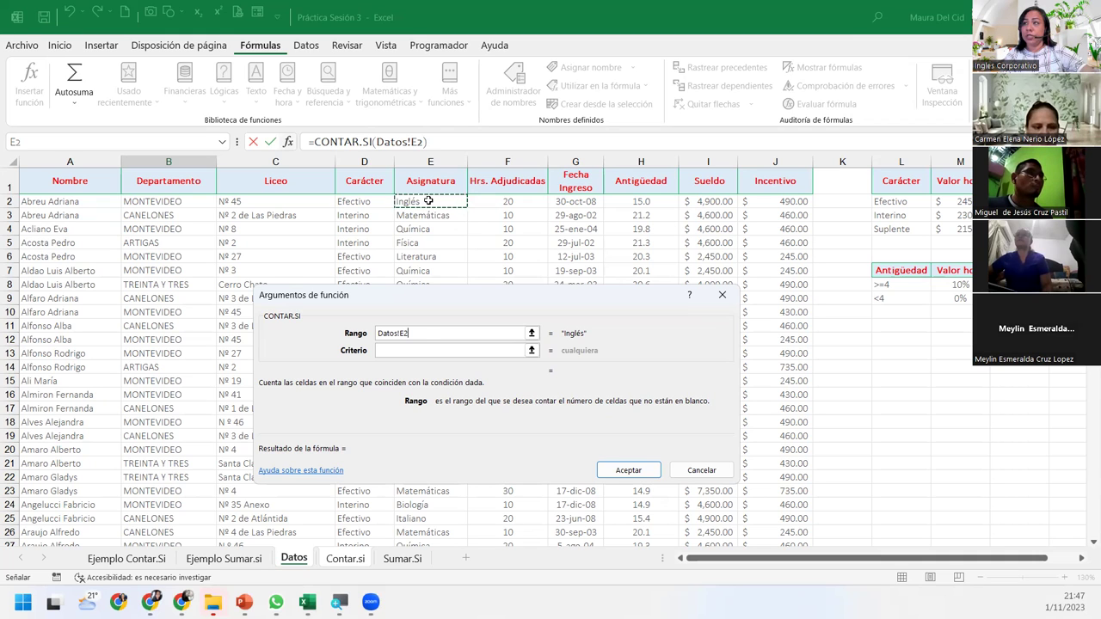
{"action": "key", "text": "ctrl+shift+Down"}
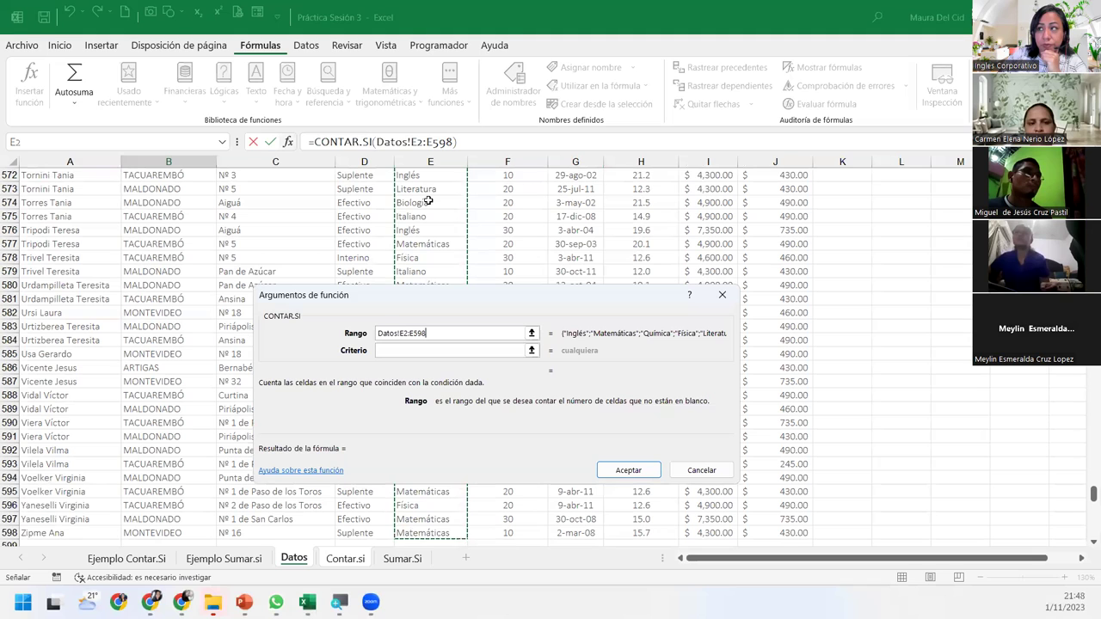
{"action": "key", "text": "F4"}
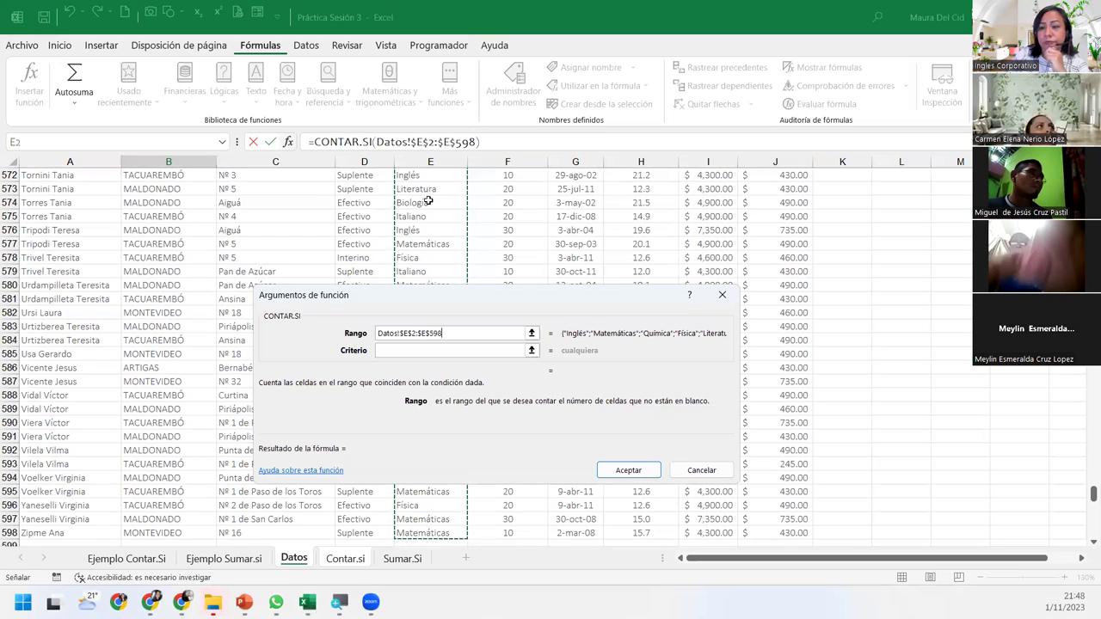
Use Biología in A5 as the Criterio and accept, so B5 shows 82
{"action": "left_click", "coordinate": [414, 350]}
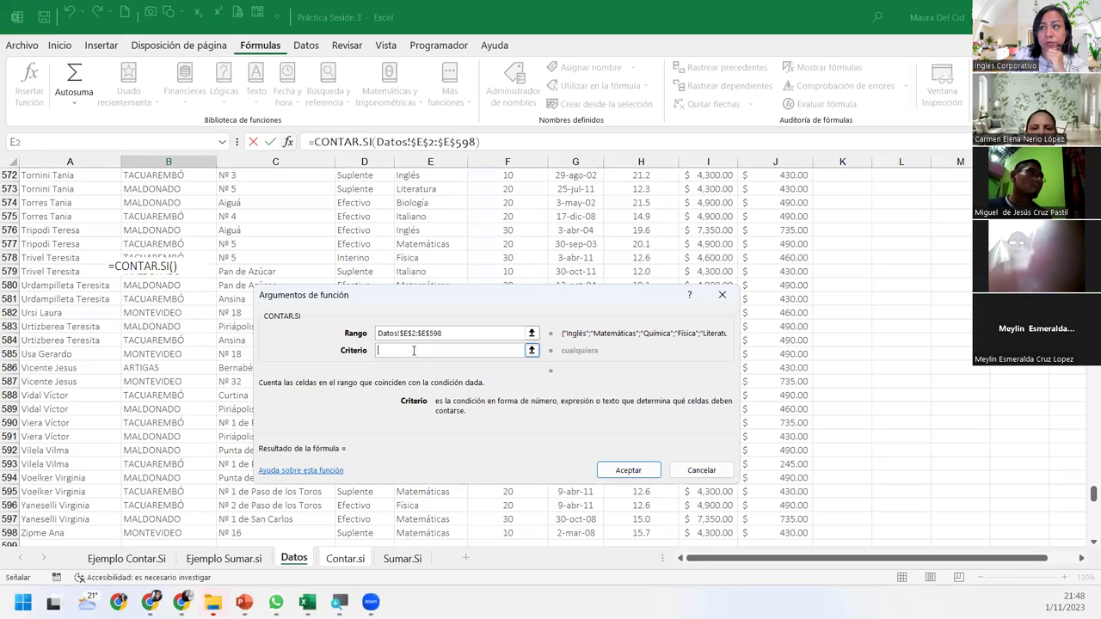
{"action": "left_click", "coordinate": [86, 267]}
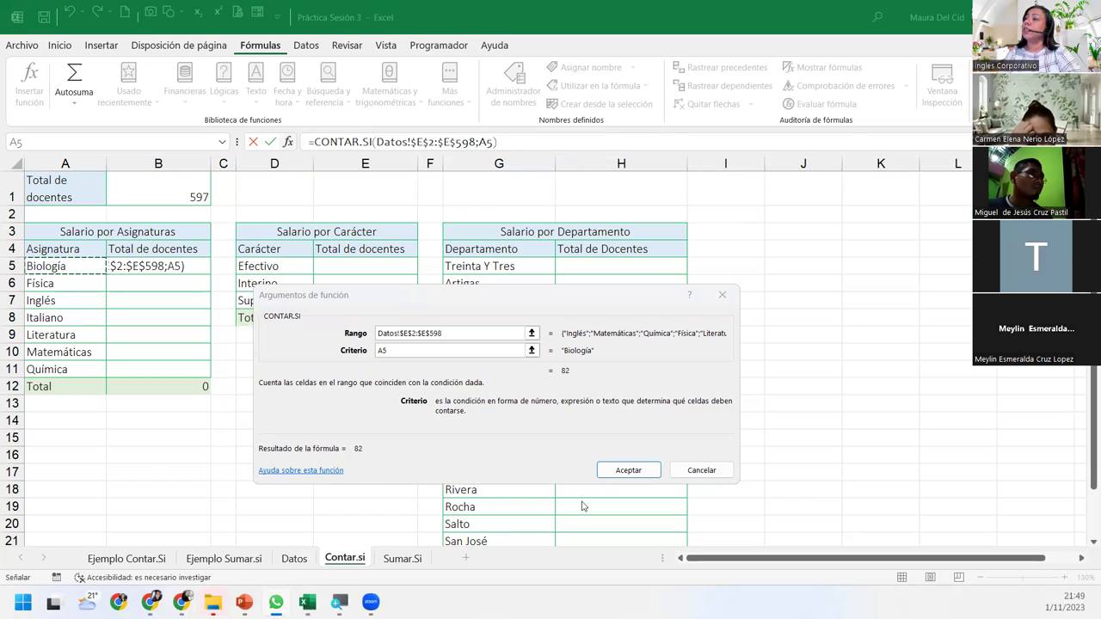
{"action": "left_click", "coordinate": [628, 470]}
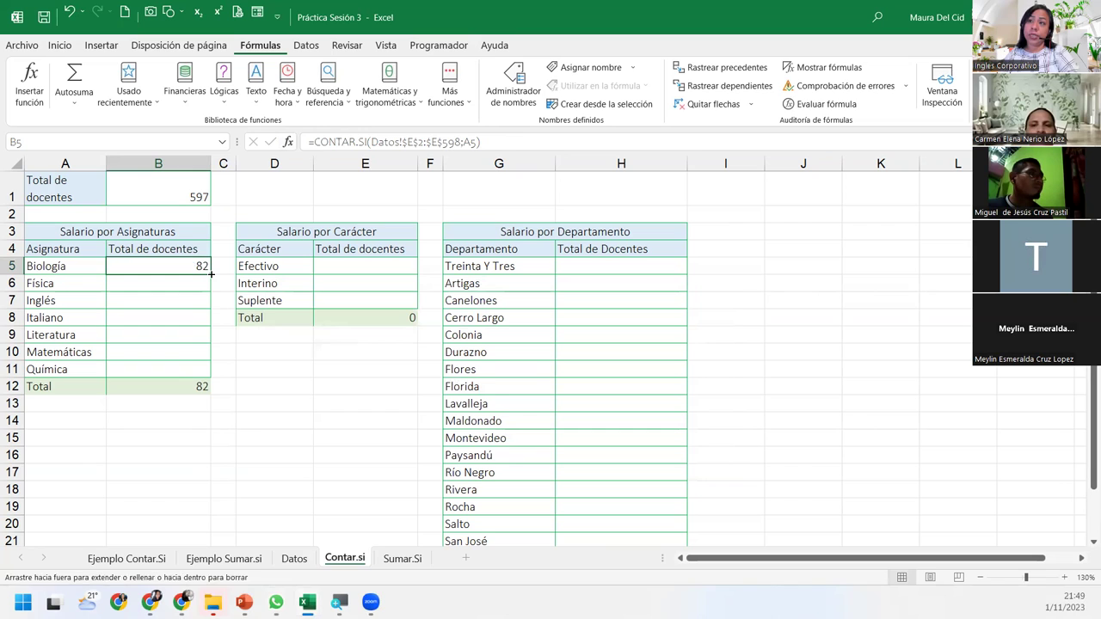
Fill the count down to B11 (90, 78, 78, 91, 88, 90) and verify the 597 total
{"action": "left_click_drag", "start_coordinate": [211, 273], "coordinate": [205, 372]}
{"action": "left_click", "coordinate": [173, 367]}
{"action": "left_click", "coordinate": [177, 348]}
{"action": "left_click", "coordinate": [176, 331]}
{"action": "left_click", "coordinate": [175, 301]}
{"action": "left_click", "coordinate": [175, 288]}
{"action": "left_click", "coordinate": [175, 286]}
{"action": "left_click", "coordinate": [175, 268]}
{"action": "left_click", "coordinate": [177, 387]}
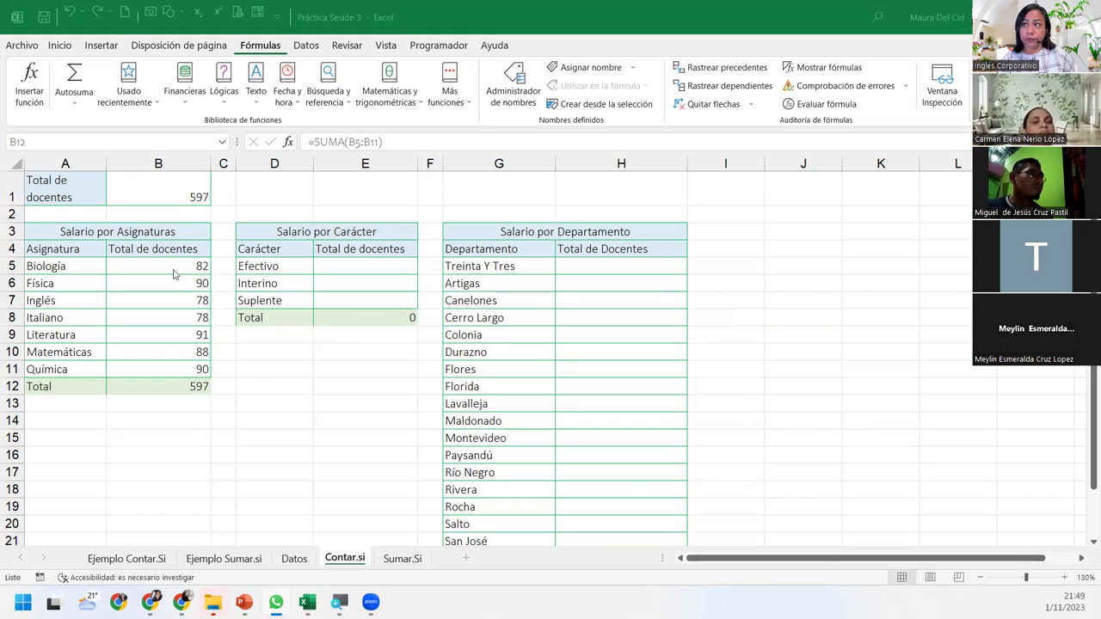
Select E5 for the Efectivo count and show the recently used functions
{"action": "left_click", "coordinate": [322, 266]}
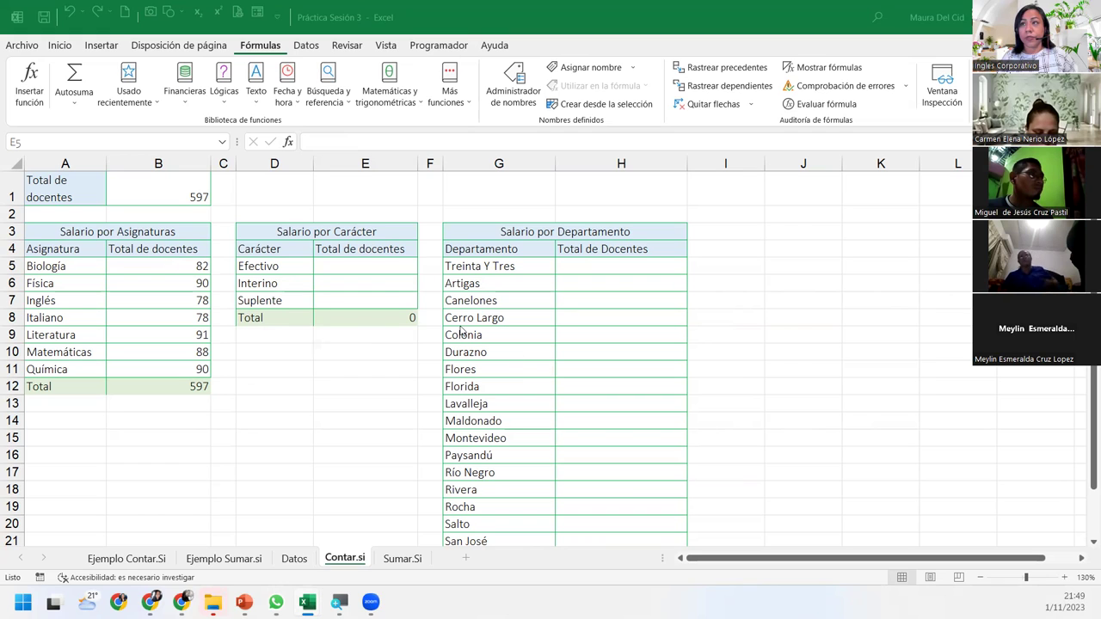
{"action": "left_click", "coordinate": [381, 274]}
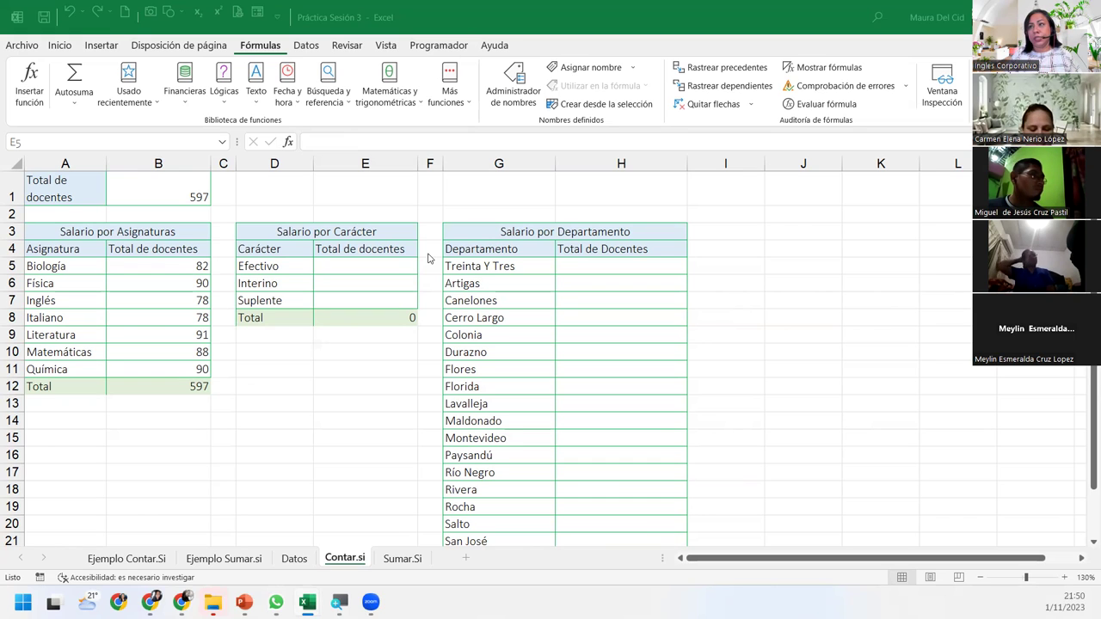
{"action": "left_click", "coordinate": [401, 259]}
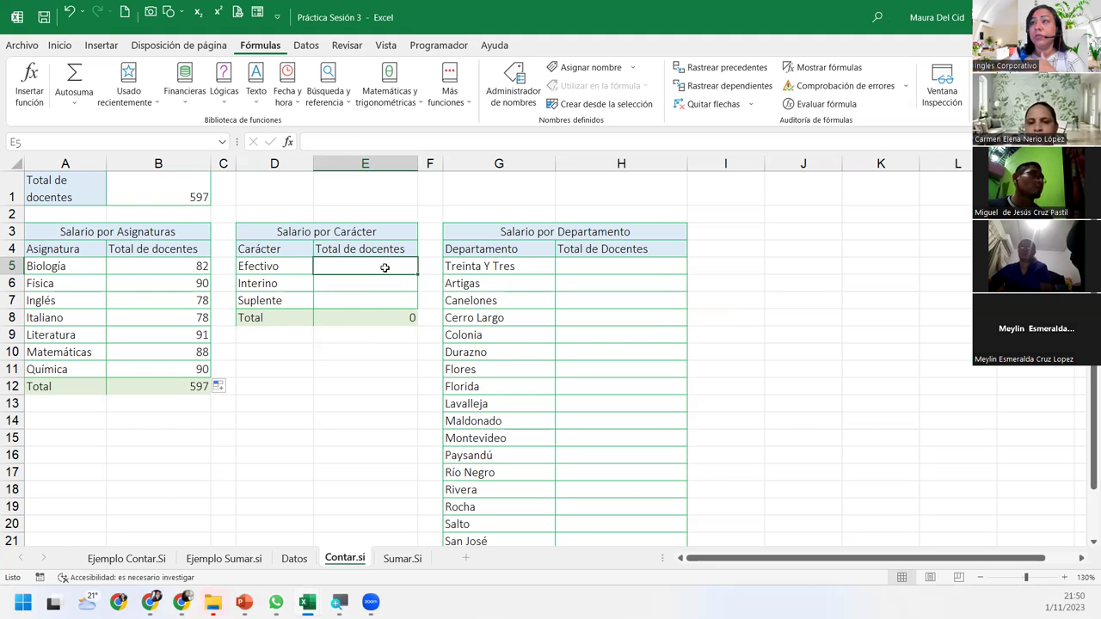
{"action": "left_click", "coordinate": [142, 111]}
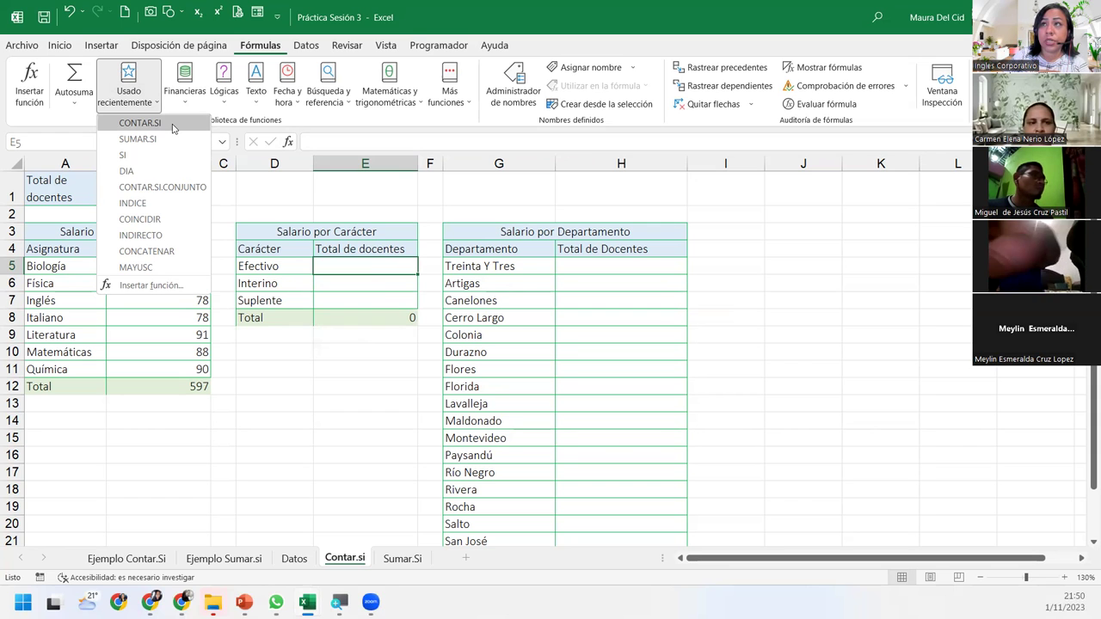
{"action": "mouse_move", "coordinate": [140, 123]}
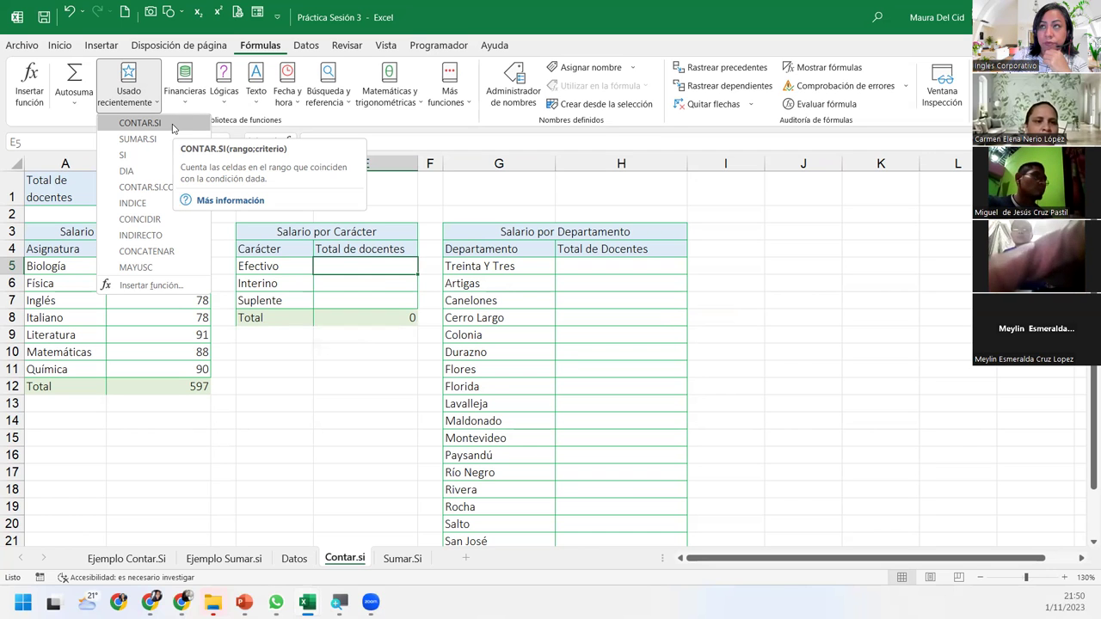
Insert CONTAR.SI in E5 with the whole Carácter column, Datos!D:D, as its range
{"action": "left_click", "coordinate": [172, 127]}
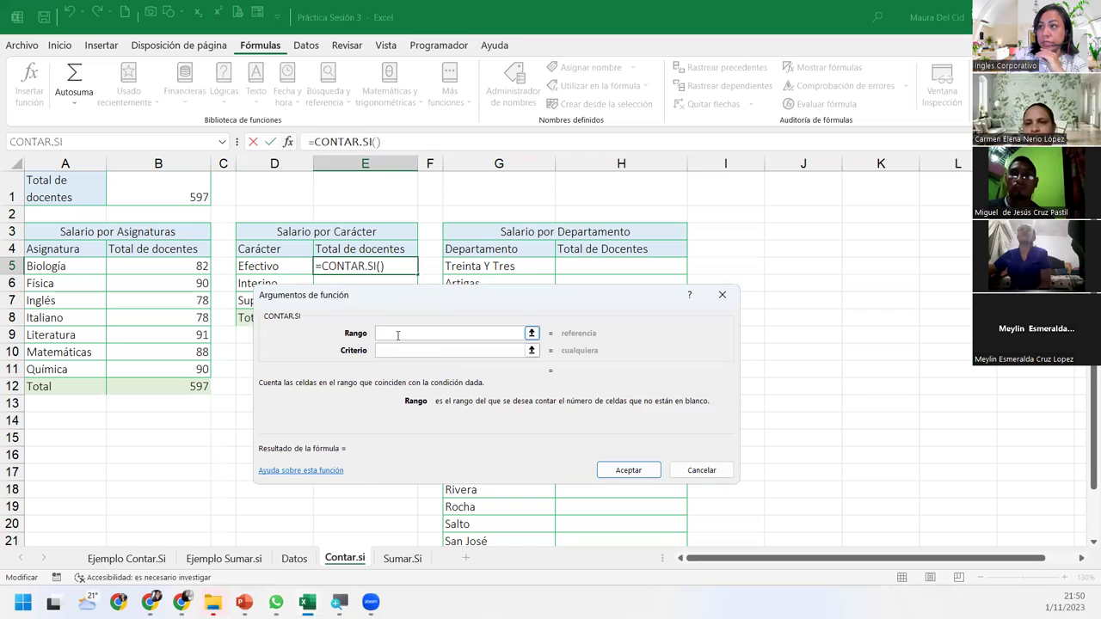
{"action": "left_click", "coordinate": [294, 559]}
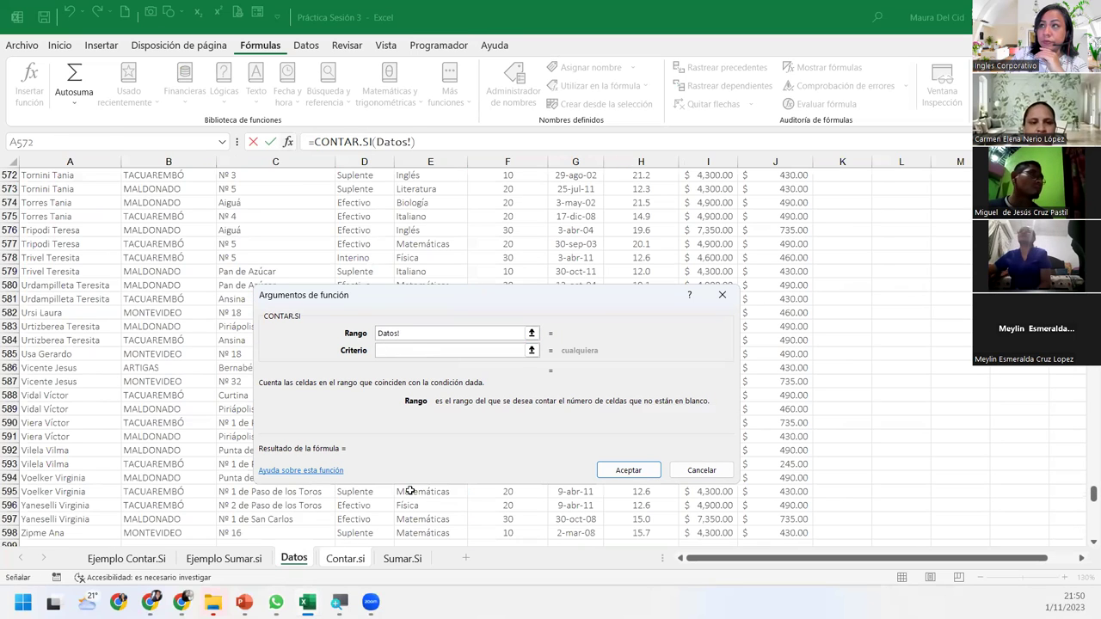
{"action": "left_click_drag", "start_coordinate": [1090, 497], "coordinate": [1093, 172]}
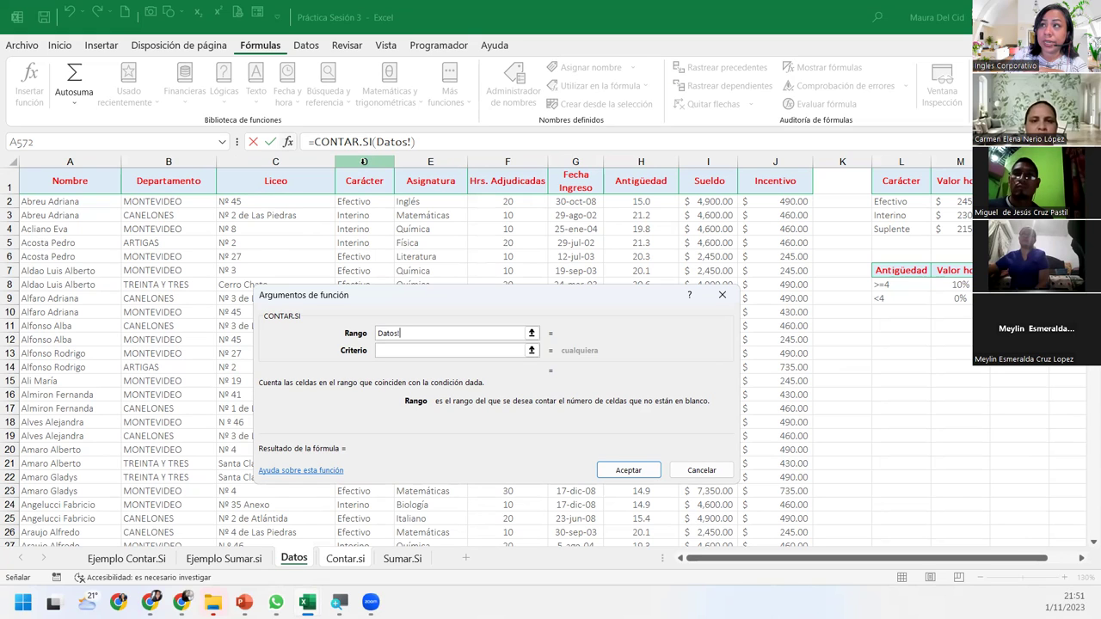
{"action": "left_click", "coordinate": [364, 162]}
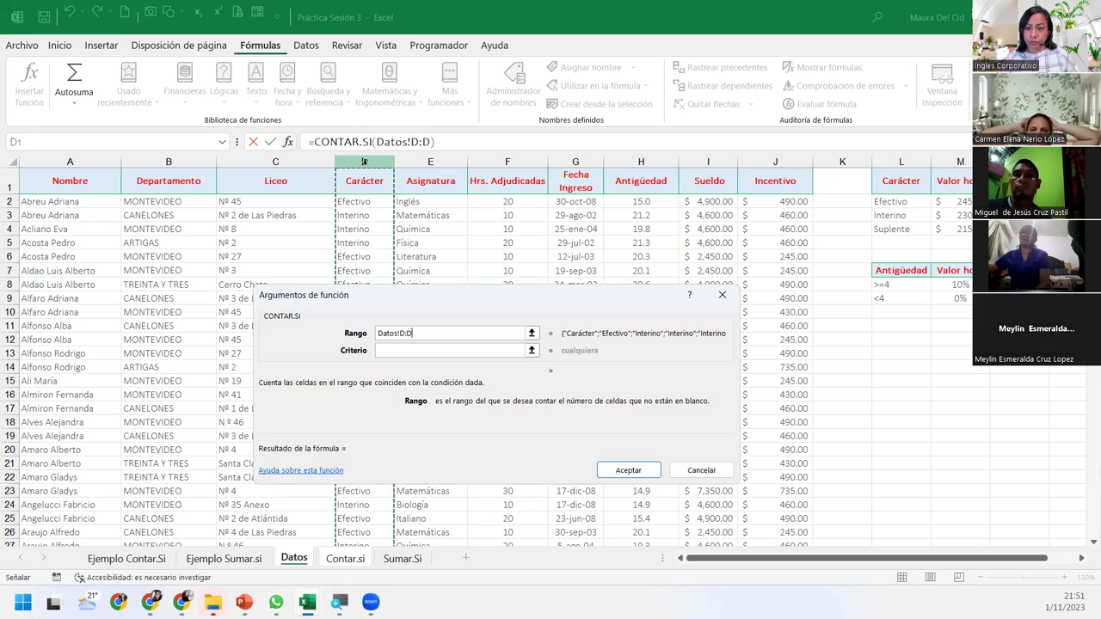
{"action": "left_click", "coordinate": [458, 350]}
{"action": "left_click", "coordinate": [345, 559]}
Use D5 (Efectivo) as the criterion and confirm, so E5 shows 335
{"action": "left_click", "coordinate": [294, 267]}
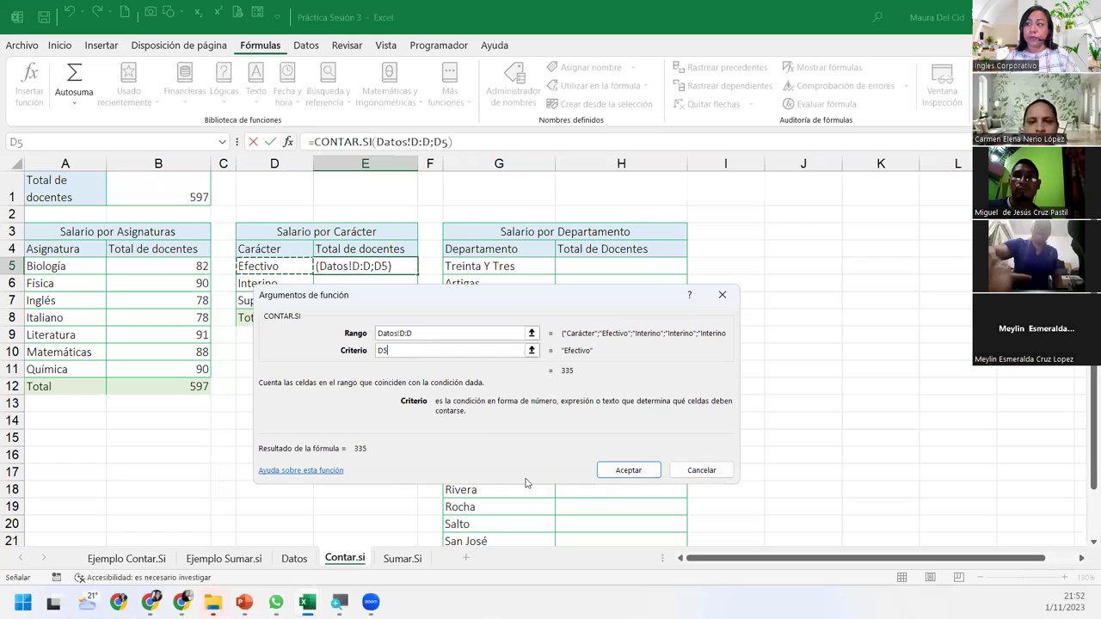
{"action": "left_click", "coordinate": [643, 470]}
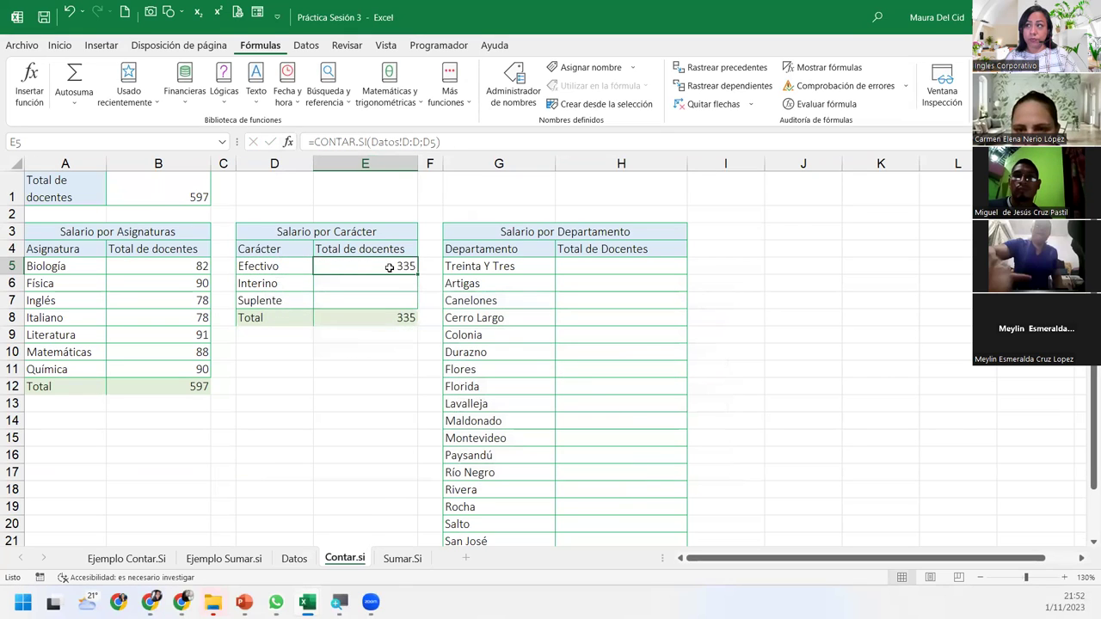
Fill the E5 count down to E7, giving Interino 149 and Suplente 113
{"action": "left_click_drag", "start_coordinate": [417, 274], "coordinate": [413, 306]}
{"action": "left_click", "coordinate": [389, 298]}
{"action": "left_click", "coordinate": [384, 282]}
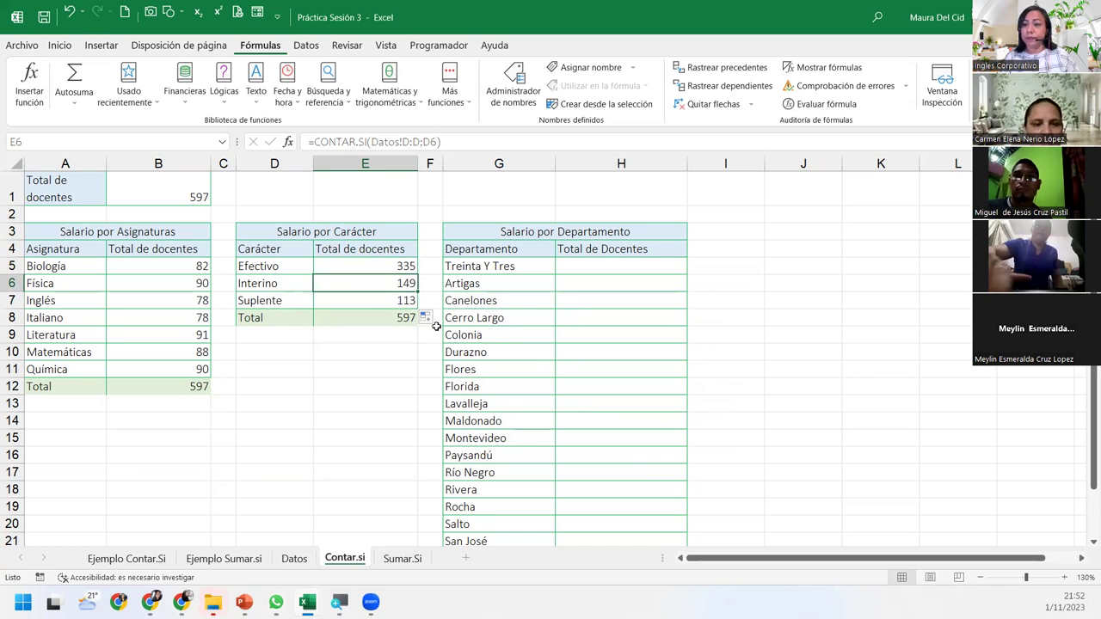
Reopen E5's CONTAR.SI arguments to review the Datos!D:D range
{"action": "left_click", "coordinate": [387, 267]}
{"action": "left_click", "coordinate": [289, 143]}
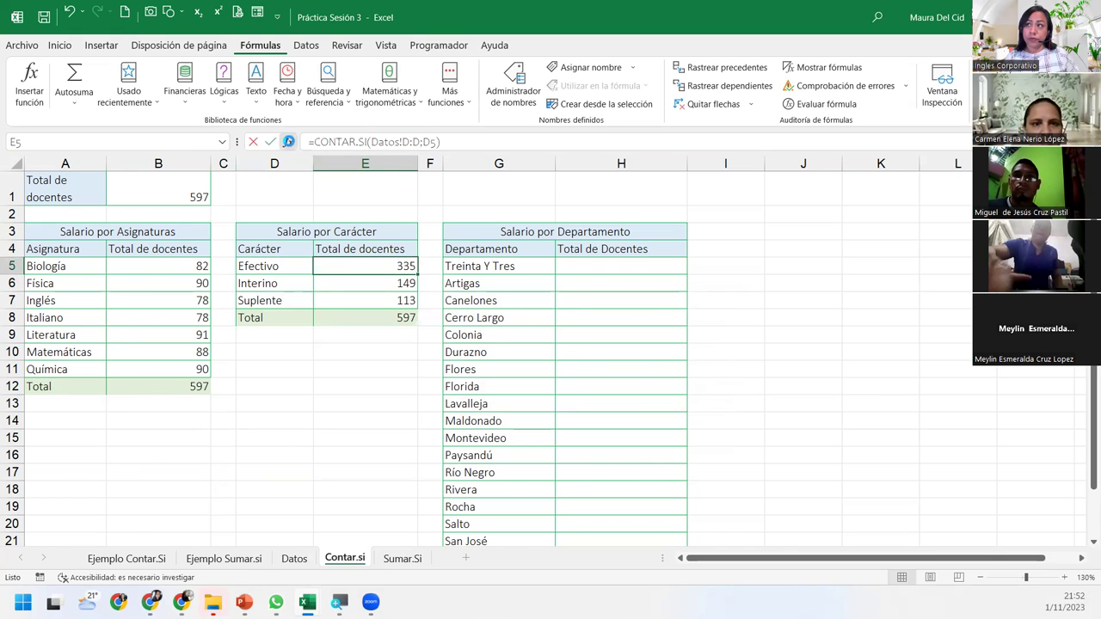
{"action": "left_click", "coordinate": [465, 335]}
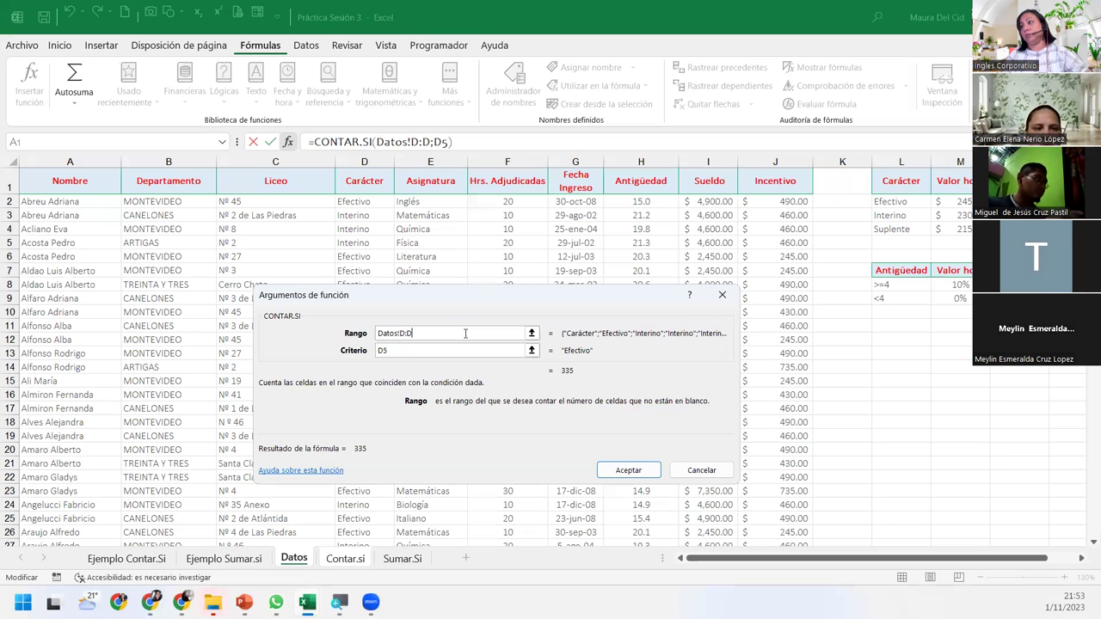
Close the arguments dialog with Aceptar, keeping E5 as =CONTAR.SI(Datos!D:D;D5)
{"action": "left_click", "coordinate": [627, 473]}
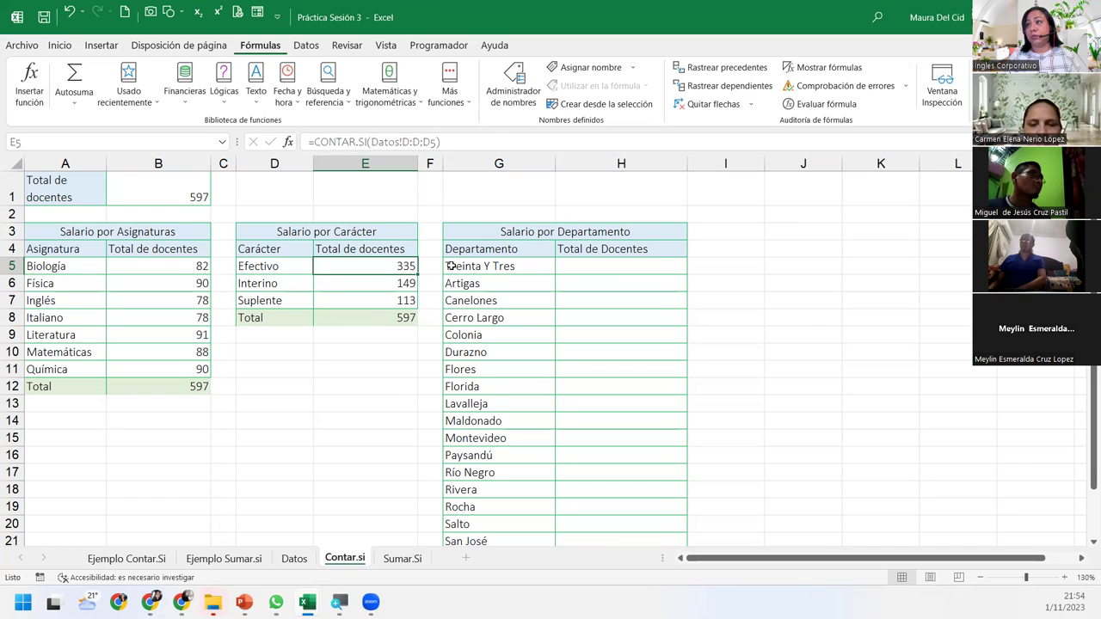
{"action": "double_click", "coordinate": [398, 266]}
{"action": "key", "text": "End"}
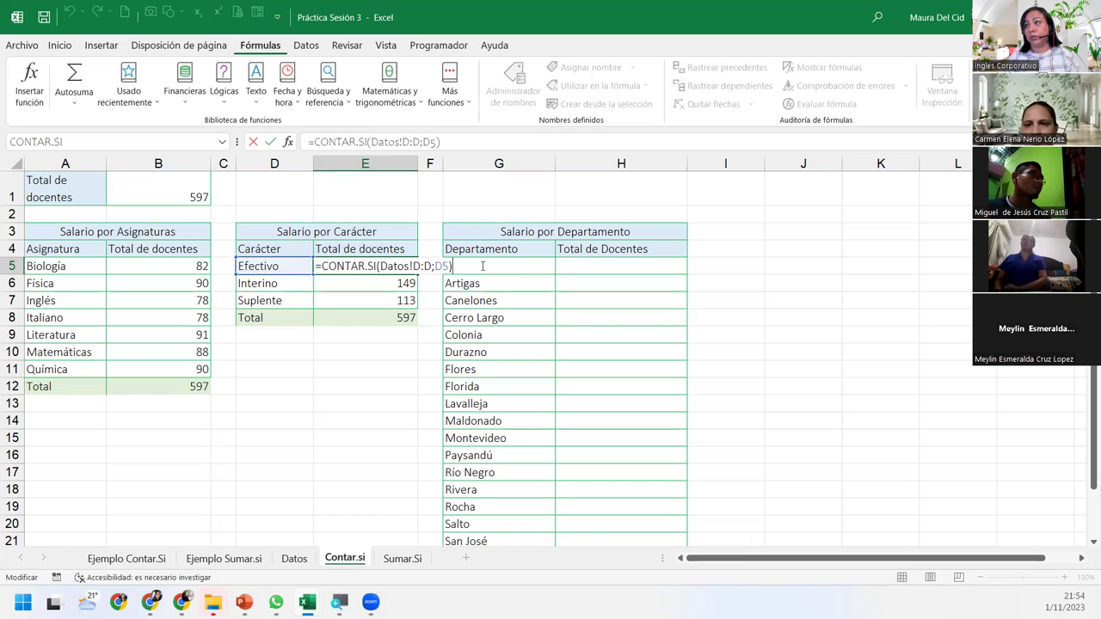
{"action": "left_click", "coordinate": [289, 141]}
{"action": "left_click", "coordinate": [462, 333]}
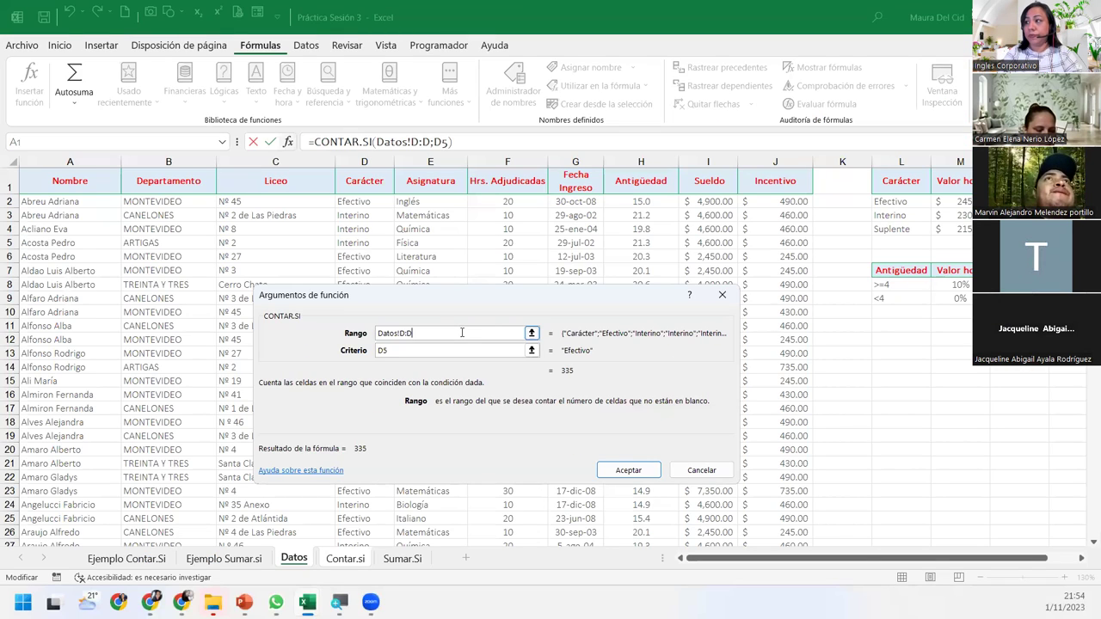
{"action": "key", "text": "Return"}
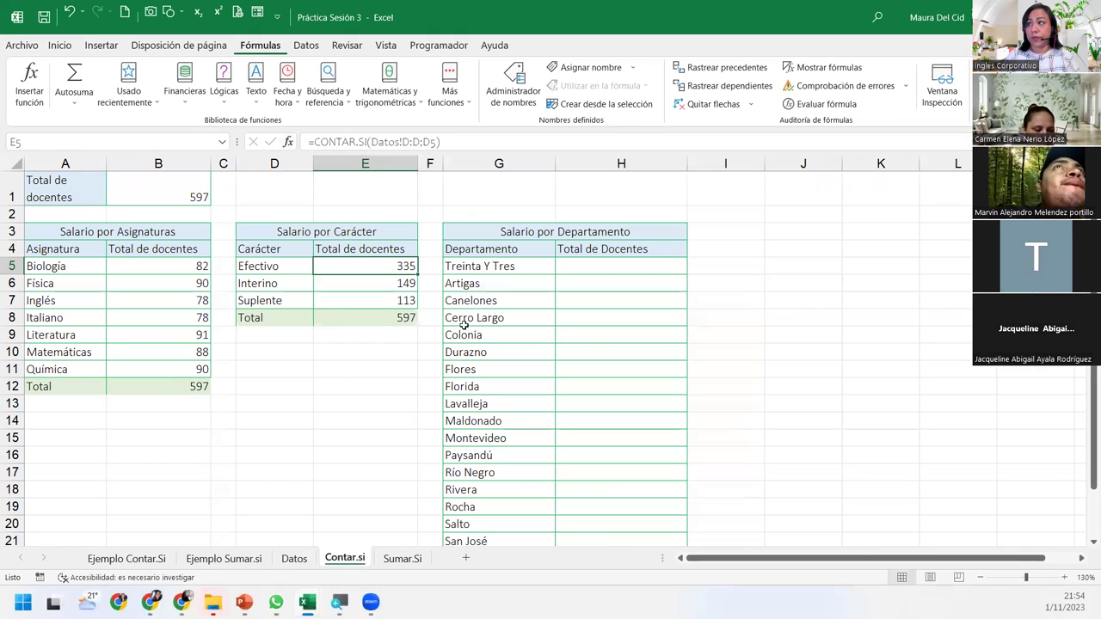
{"action": "left_click", "coordinate": [645, 266]}
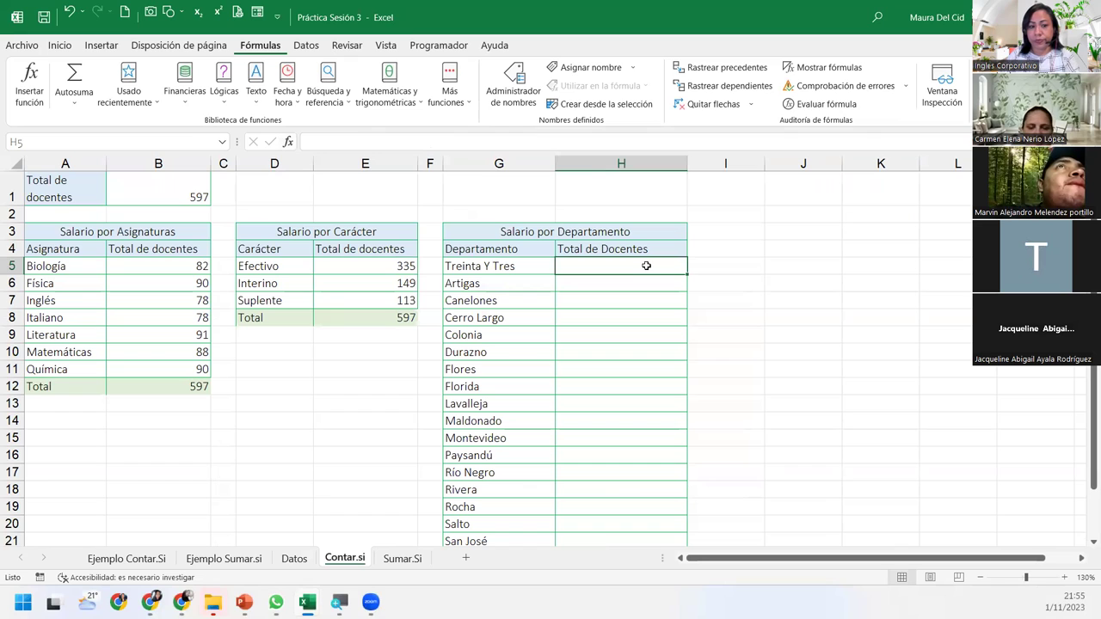
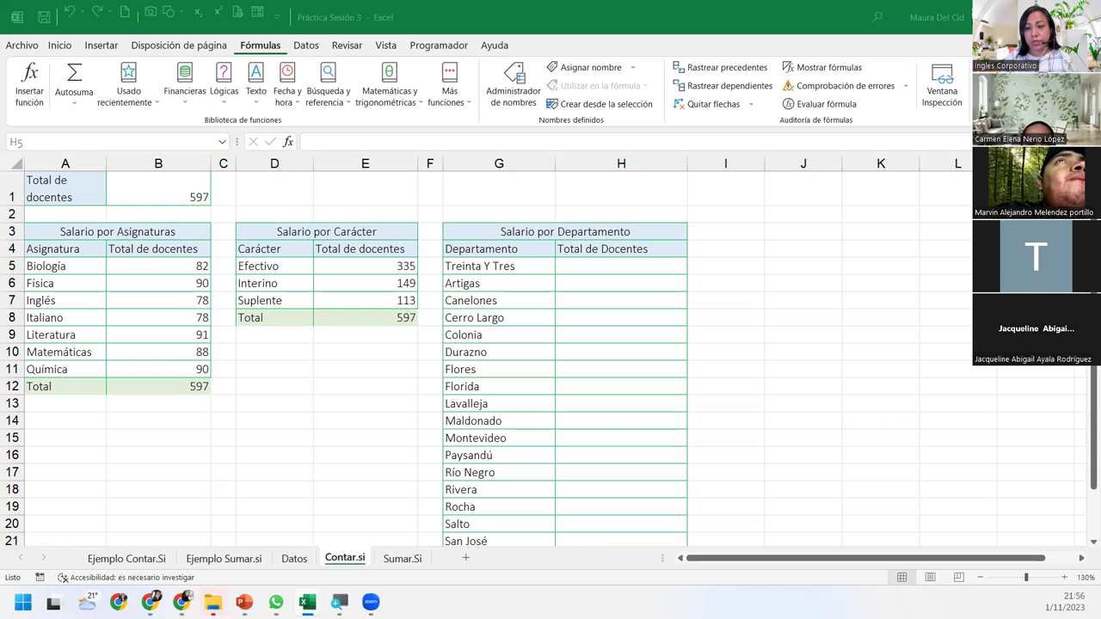
Enter =CONTAR.SI(Datos!B:B;G5) in H5 so Treinta Y Tres shows 13 teachers
{"action": "left_click", "coordinate": [619, 260]}
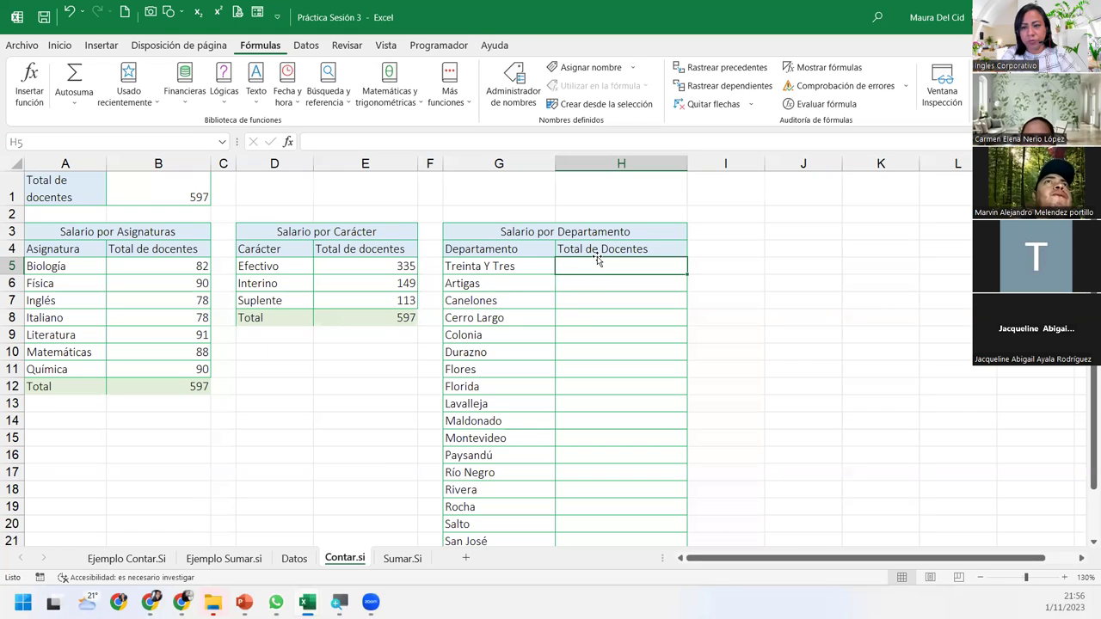
{"action": "type", "text": "="}
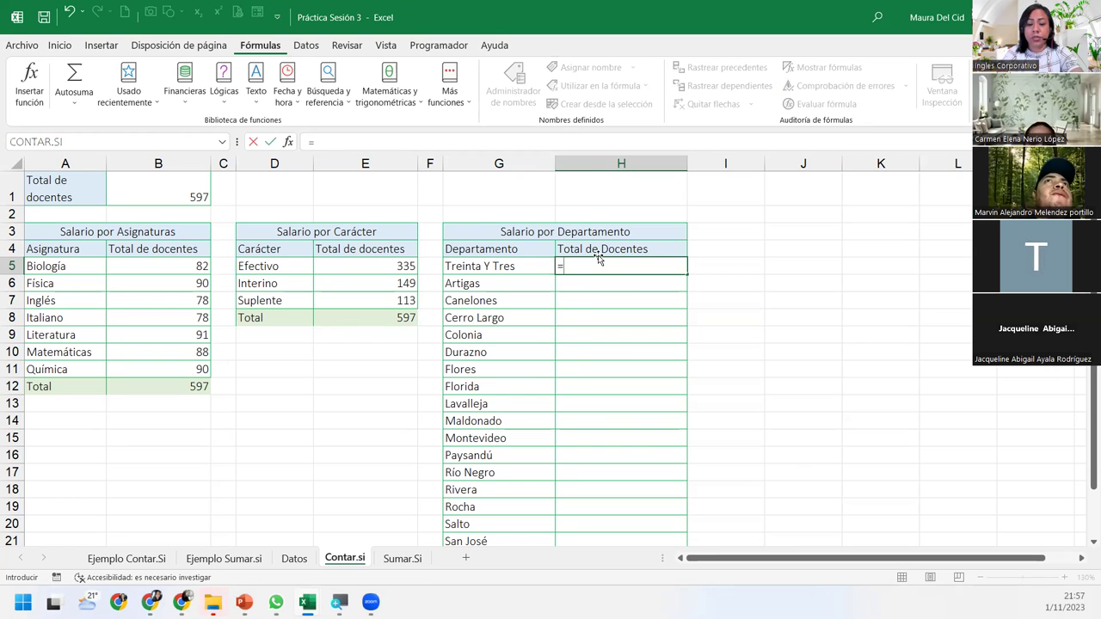
{"action": "type", "text": "contar"}
{"action": "key", "text": "Down"}
{"action": "key", "text": "Down"}
{"action": "key", "text": "Tab"}
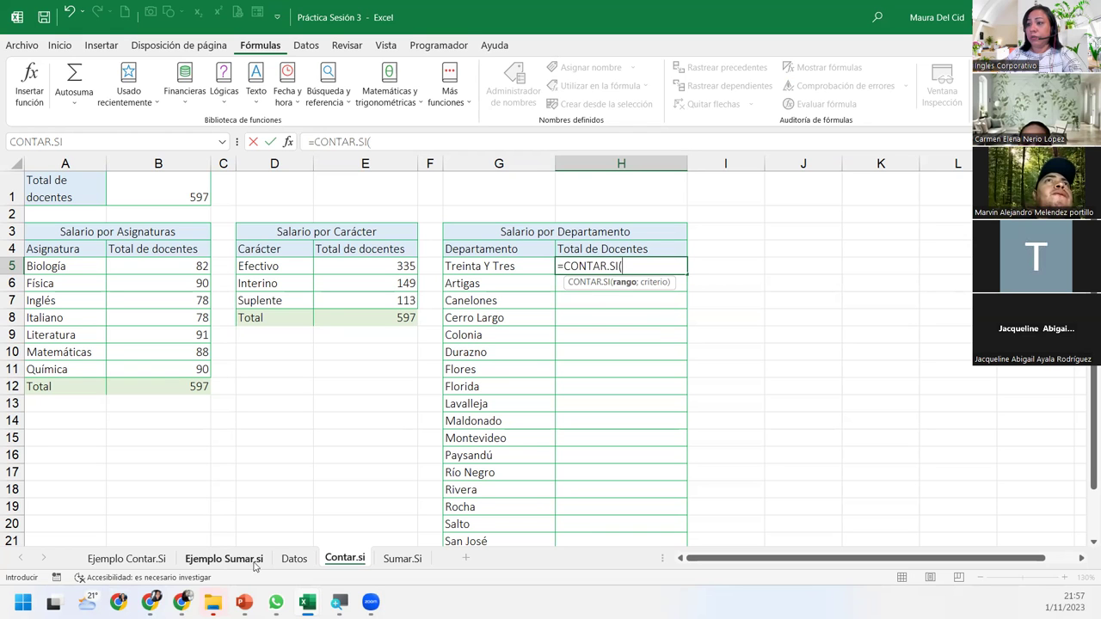
{"action": "left_click", "coordinate": [293, 559]}
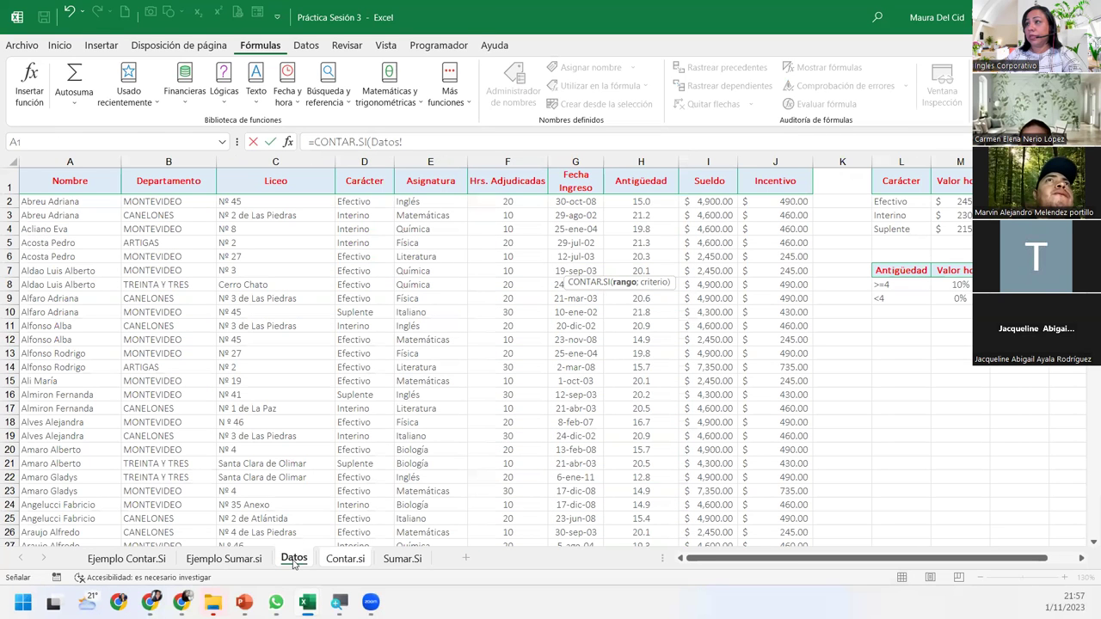
{"action": "left_click", "coordinate": [187, 162]}
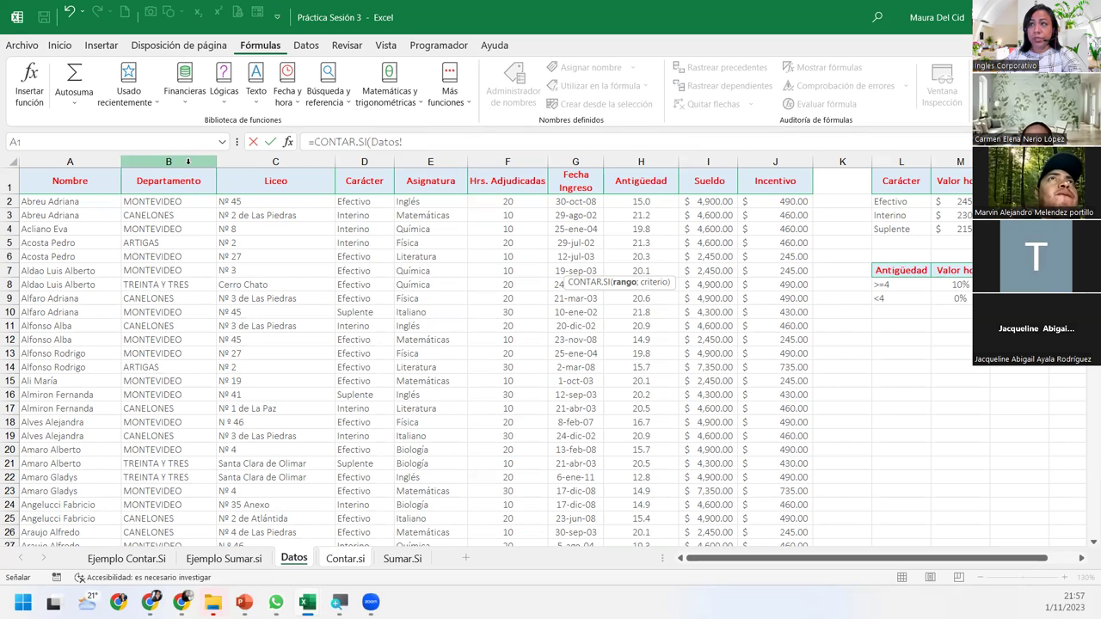
{"action": "left_click", "coordinate": [165, 174]}
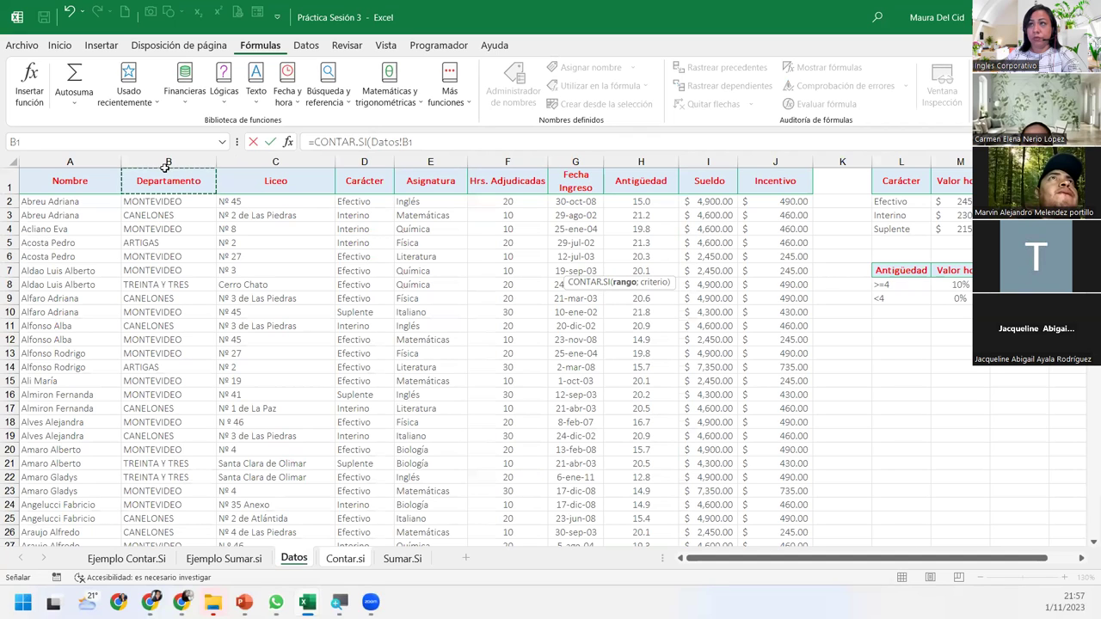
{"action": "left_click", "coordinate": [168, 162]}
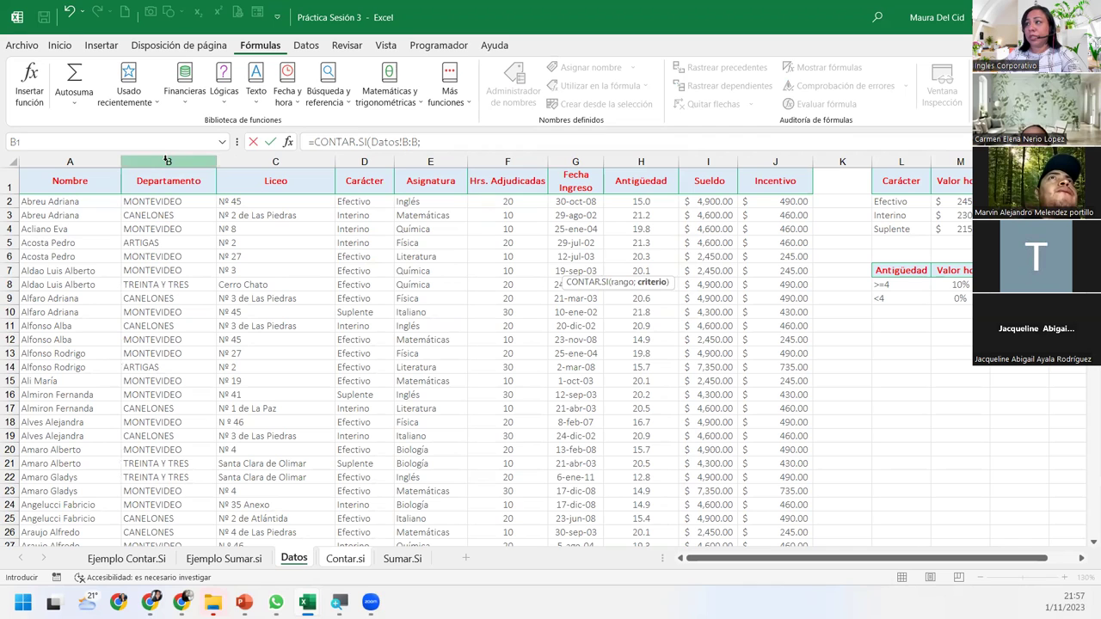
{"action": "left_click", "coordinate": [342, 558]}
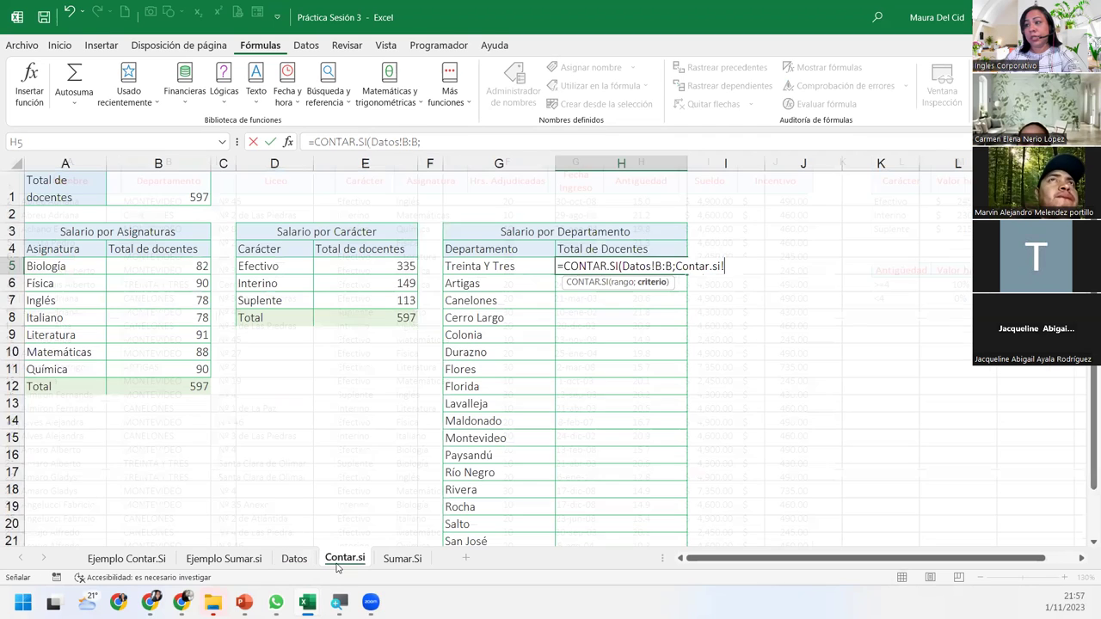
{"action": "left_click", "coordinate": [516, 268]}
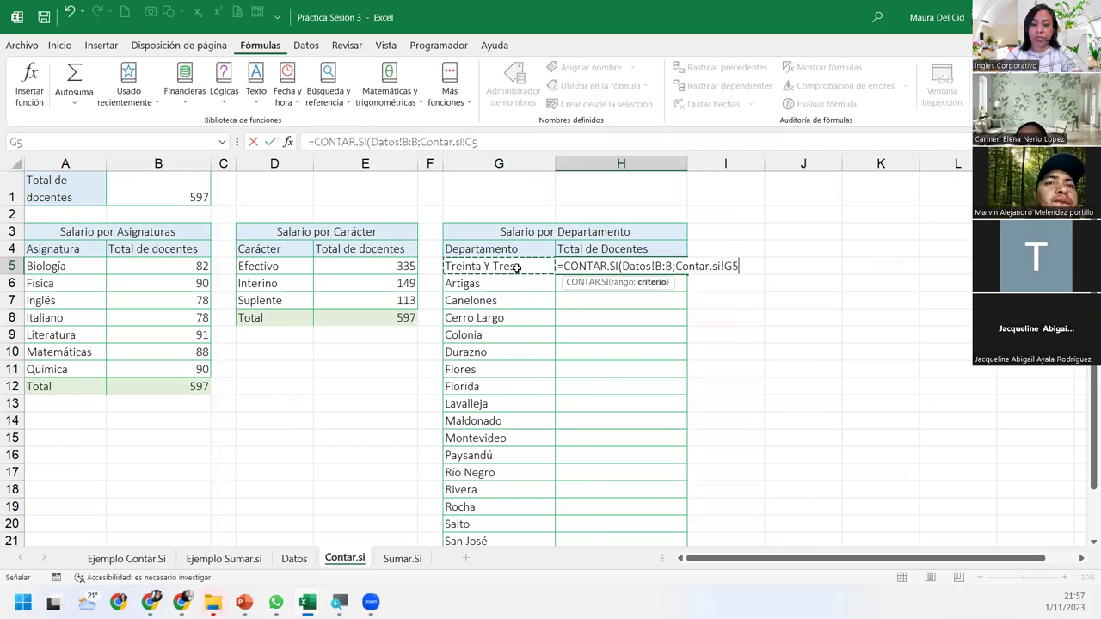
{"action": "type", "text": ")"}
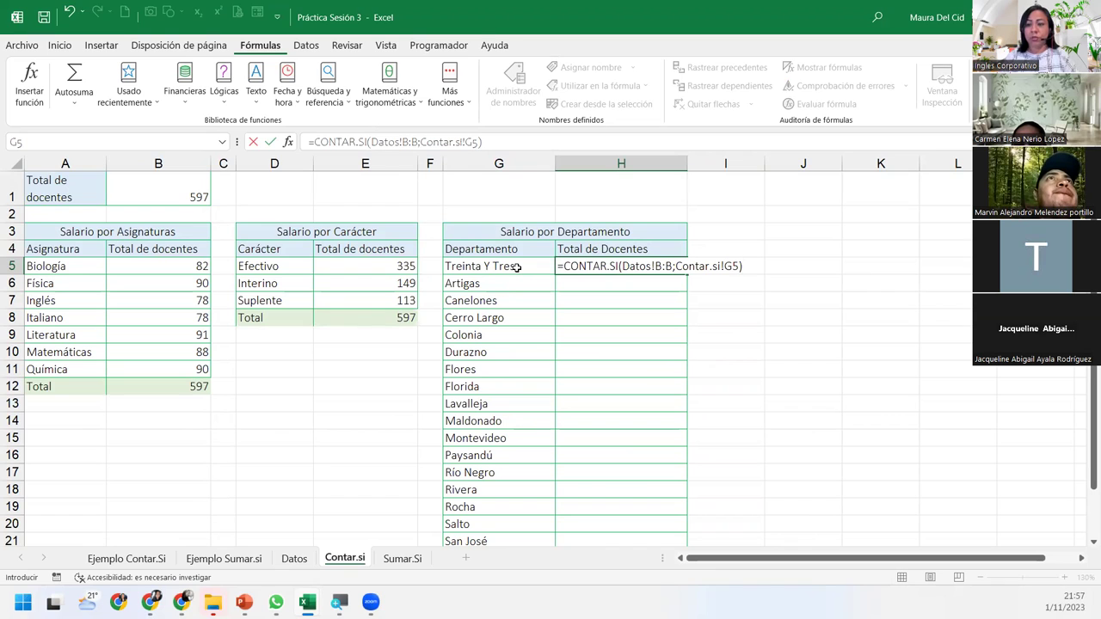
{"action": "key", "text": "Return"}
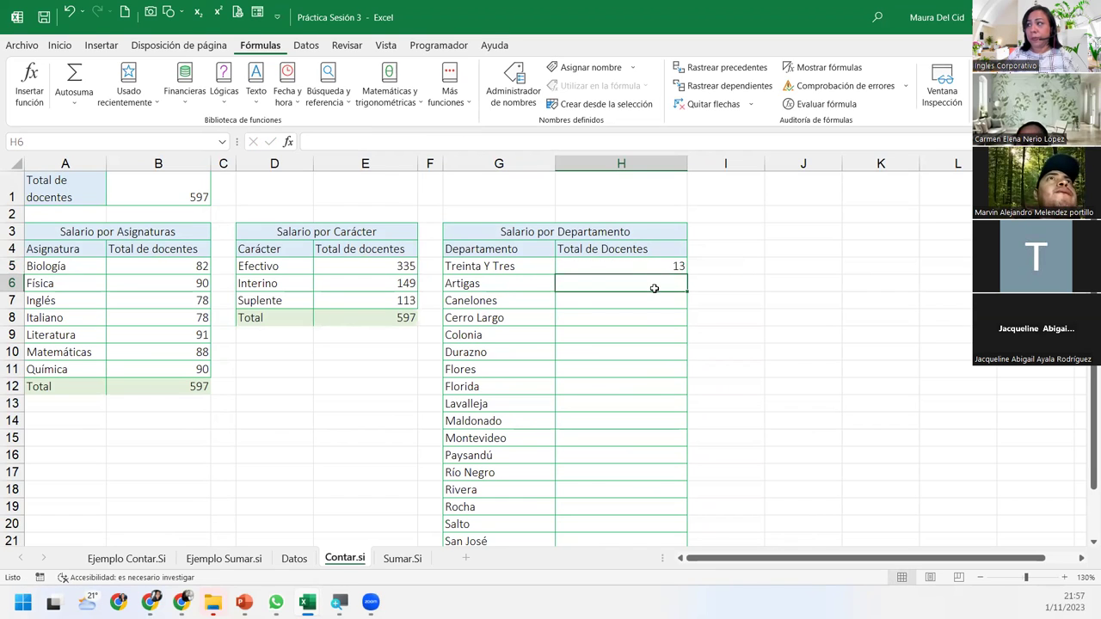
Insert CONTAR.SI in H6 with range Datos!B:B and criterion G6, giving Artigas 23
{"action": "left_click", "coordinate": [129, 96]}
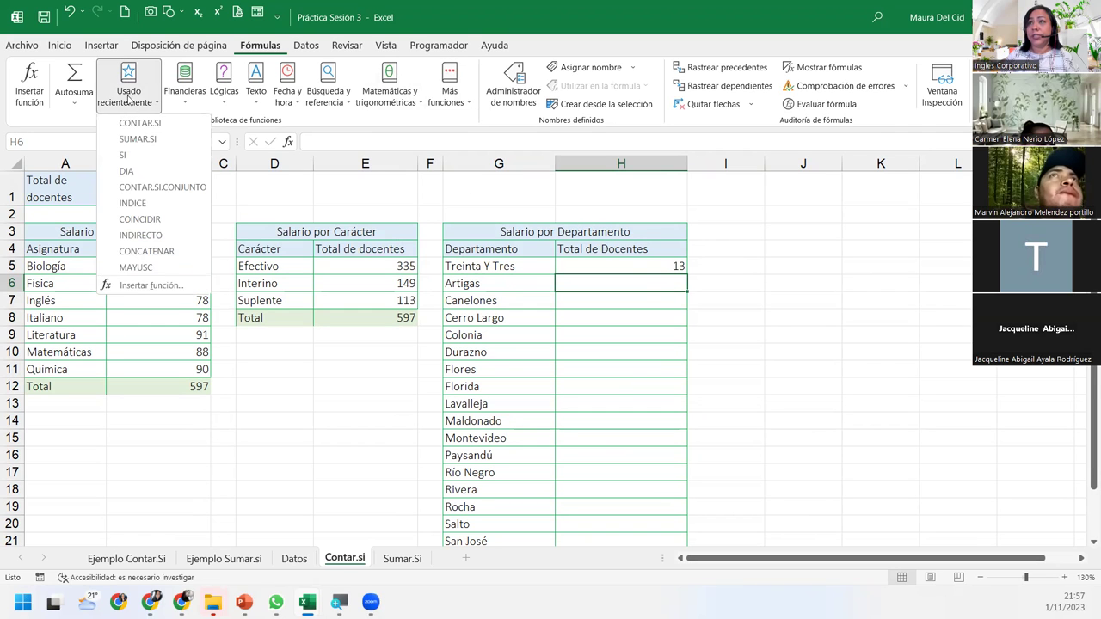
{"action": "left_click", "coordinate": [140, 123]}
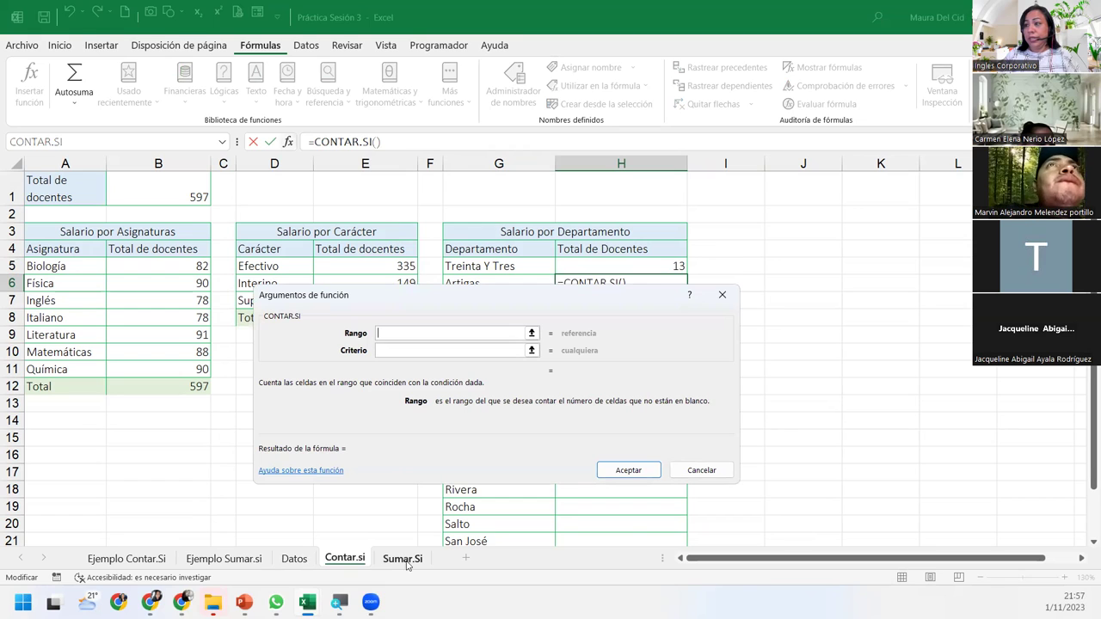
{"action": "left_click", "coordinate": [294, 559]}
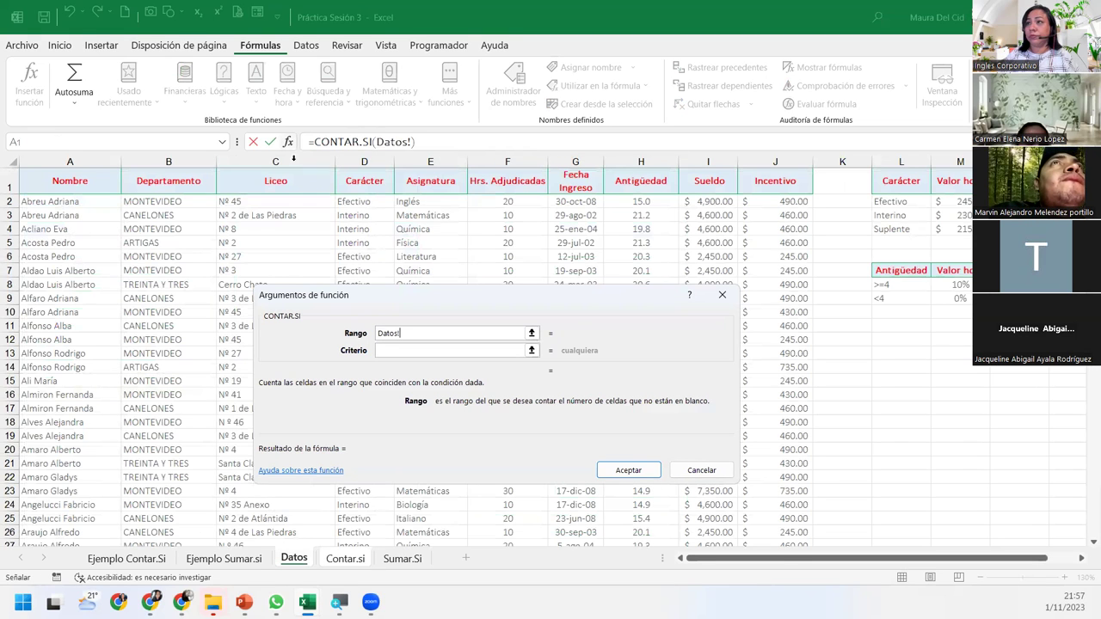
{"action": "left_click", "coordinate": [169, 161]}
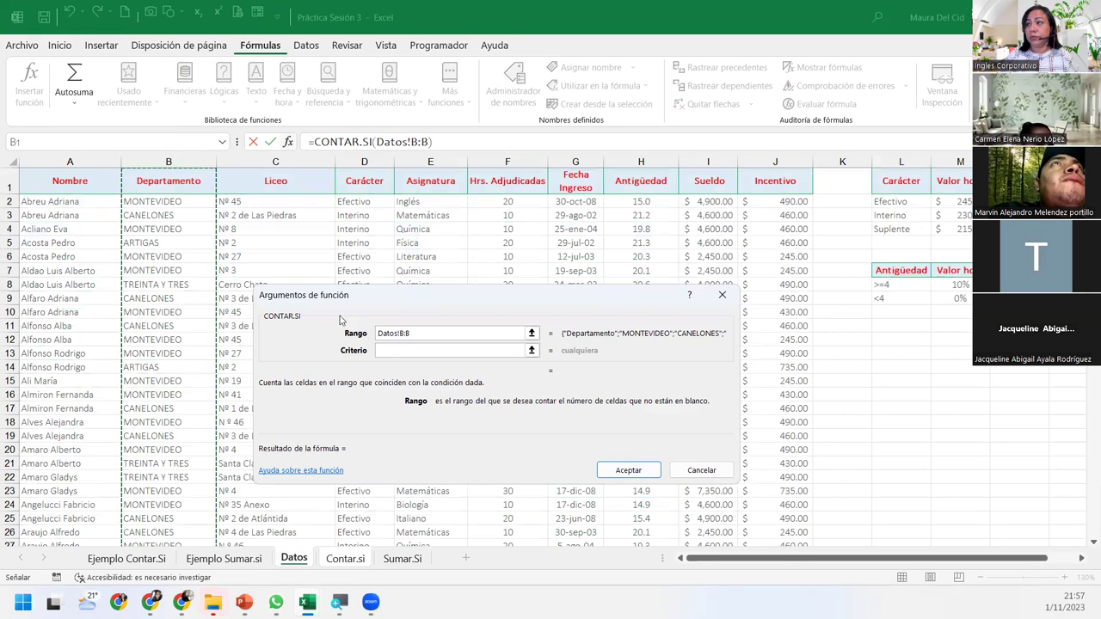
{"action": "left_click", "coordinate": [391, 351]}
{"action": "left_click", "coordinate": [497, 282]}
{"action": "left_click", "coordinate": [627, 469]}
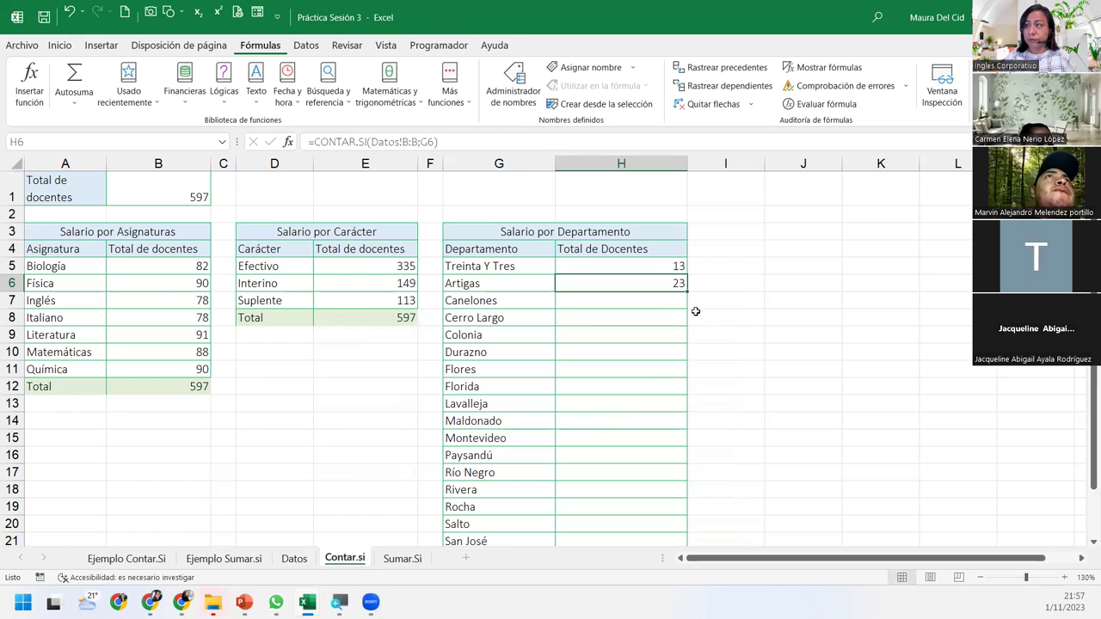
Show formulas to compare the H5 and H6 count formulas, then show results again
{"action": "left_click", "coordinate": [817, 69]}
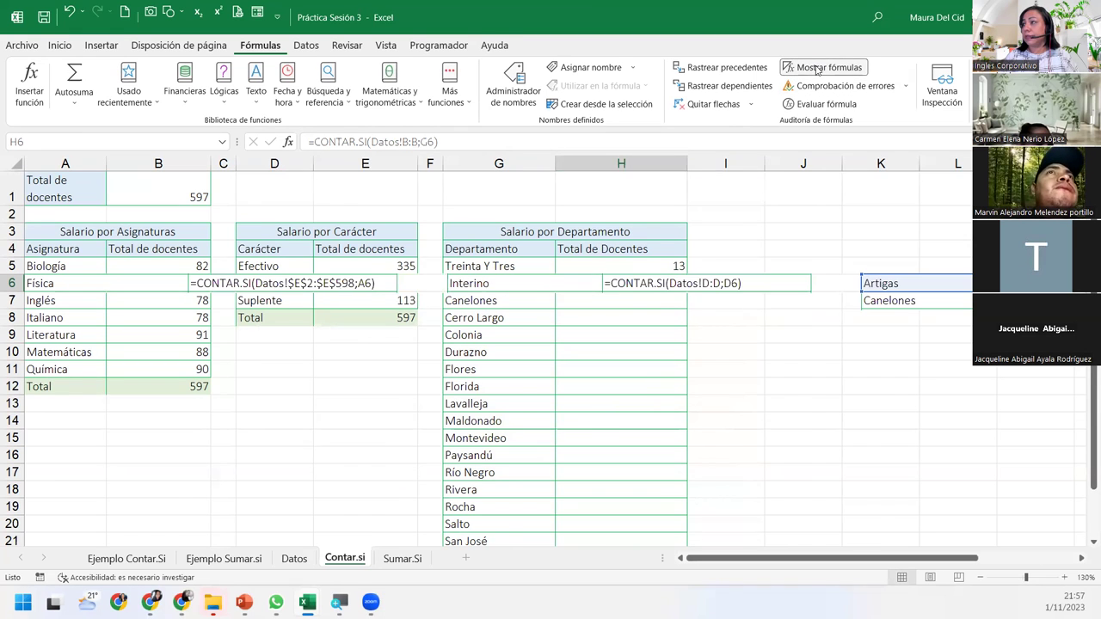
{"action": "left_click_drag", "start_coordinate": [901, 558], "coordinate": [1080, 563]}
{"action": "left_click", "coordinate": [1080, 558]}
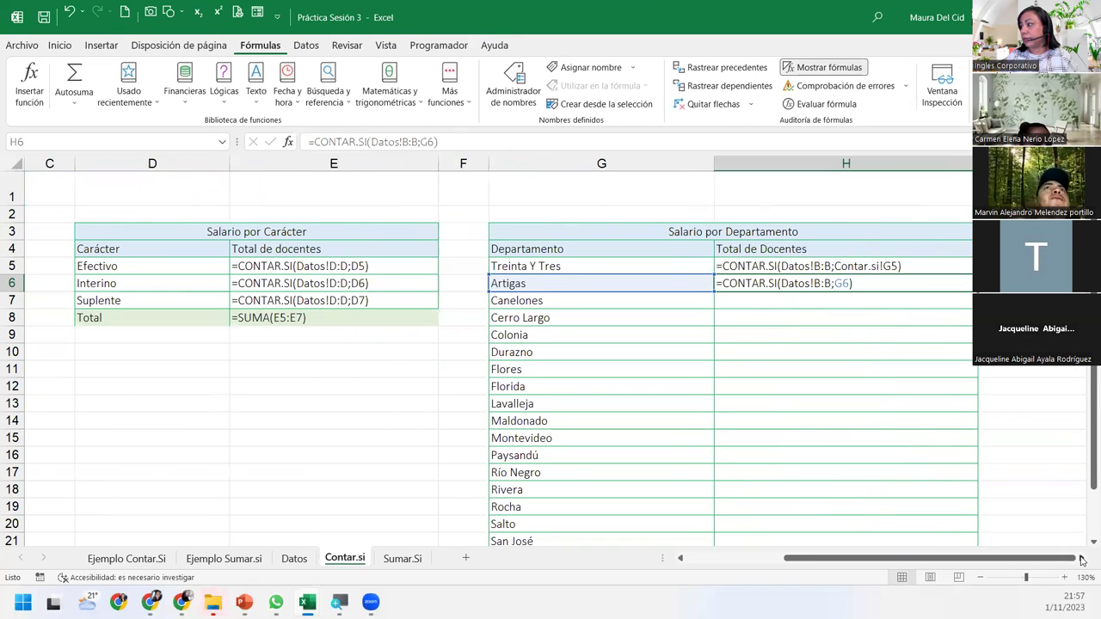
{"action": "left_click", "coordinate": [491, 262]}
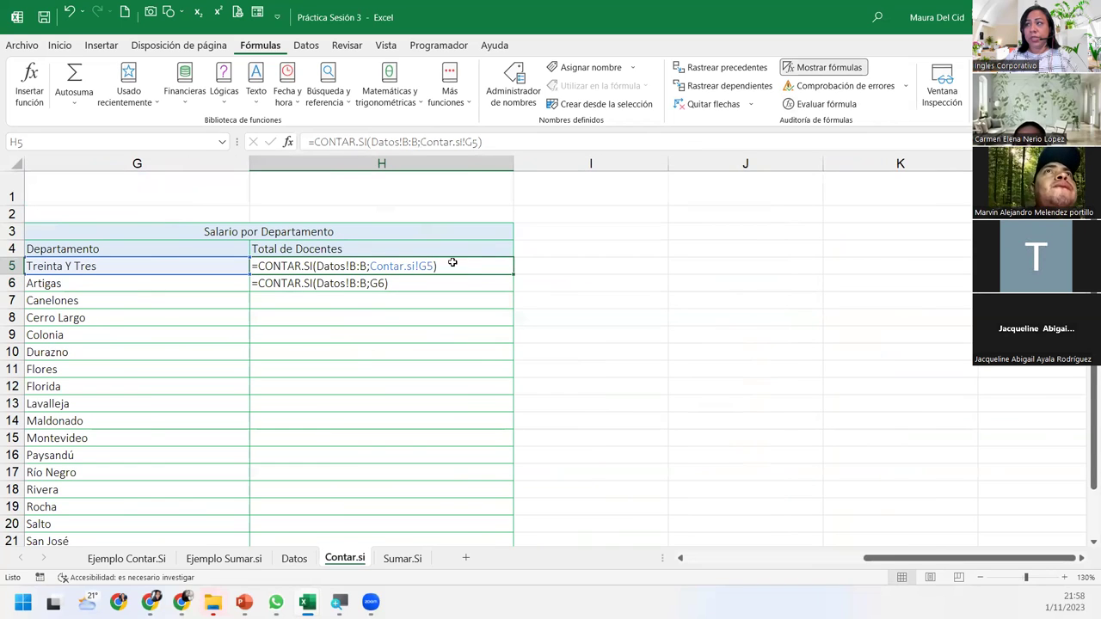
{"action": "key", "text": "Down"}
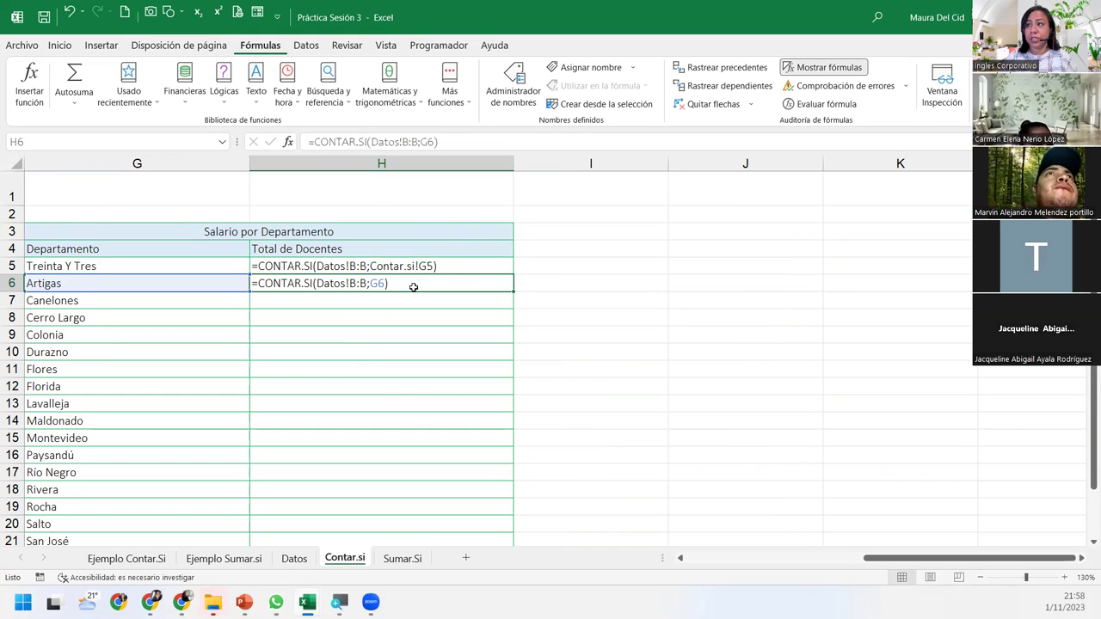
{"action": "left_click", "coordinate": [858, 69]}
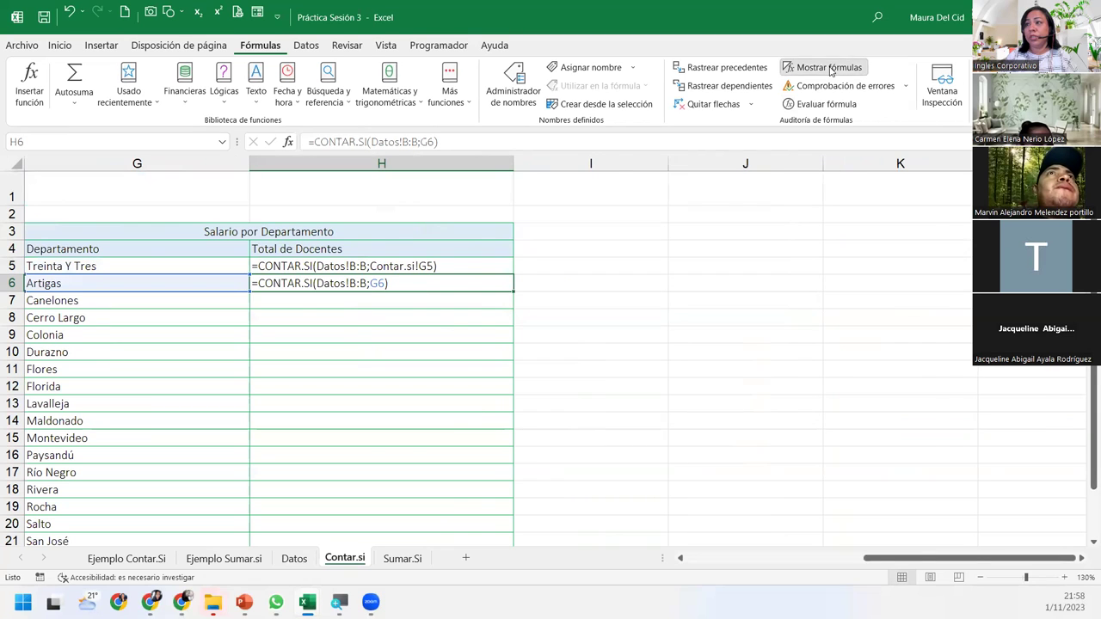
Fill the CONTAR.SI count down through every department and check Rivera's formula
{"action": "double_click", "coordinate": [268, 291]}
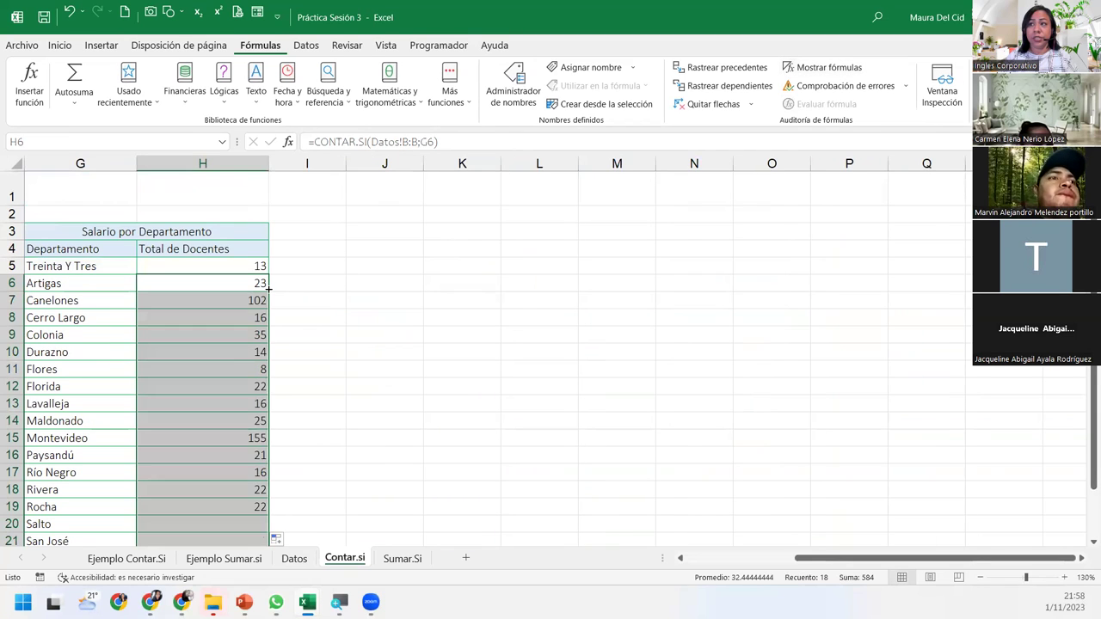
{"action": "scroll", "coordinate": [222, 432], "scroll_direction": "down", "scroll_amount": 3}
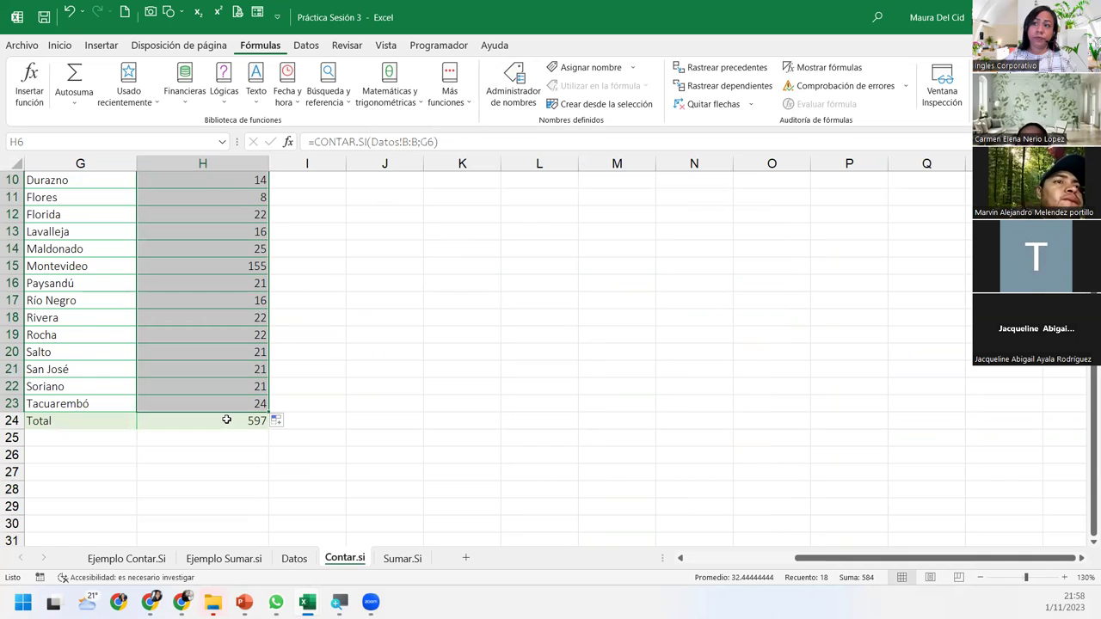
{"action": "scroll", "coordinate": [226, 419], "scroll_direction": "up", "scroll_amount": 2}
{"action": "left_click", "coordinate": [227, 418]}
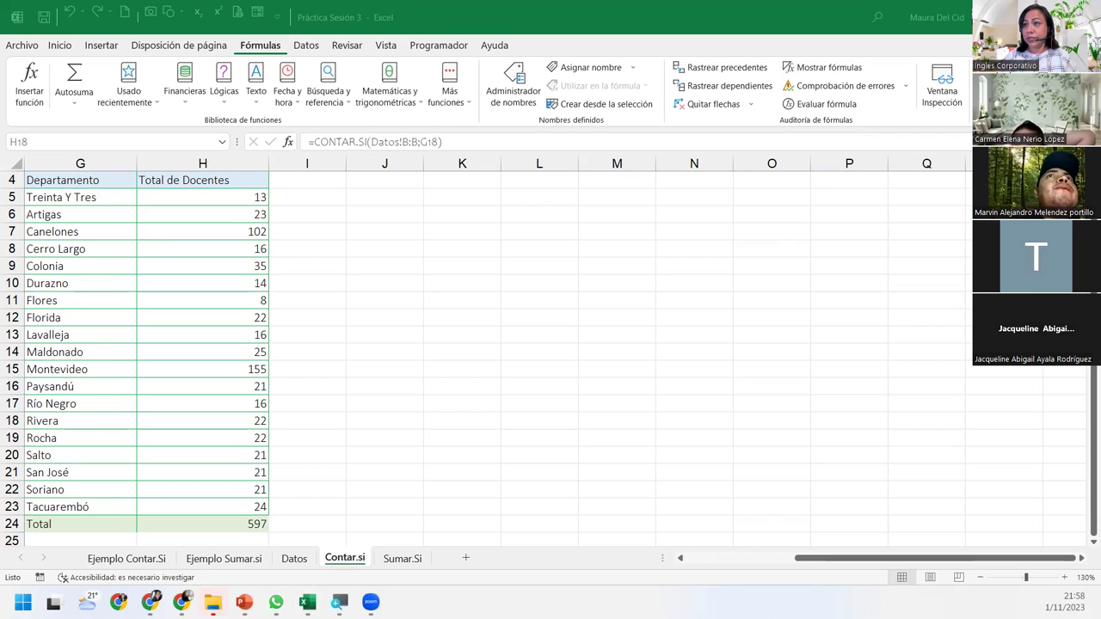
Zoom out so all three tables are visible and review the counts, including H13's formula
{"action": "left_click", "coordinate": [980, 579]}
{"action": "left_click", "coordinate": [979, 577]}
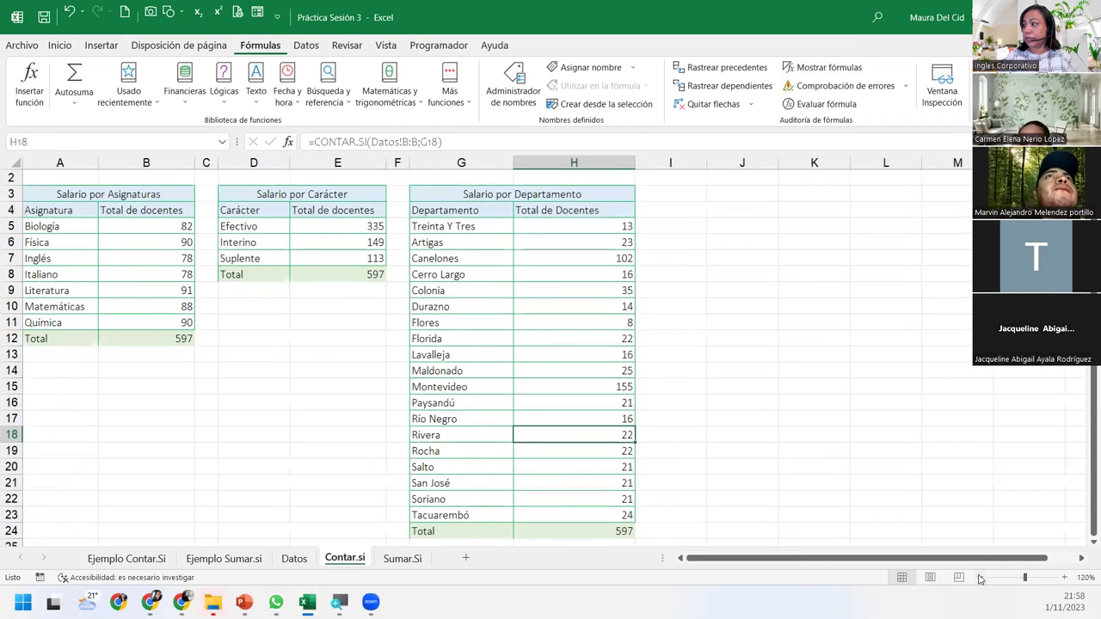
{"action": "left_click", "coordinate": [979, 577]}
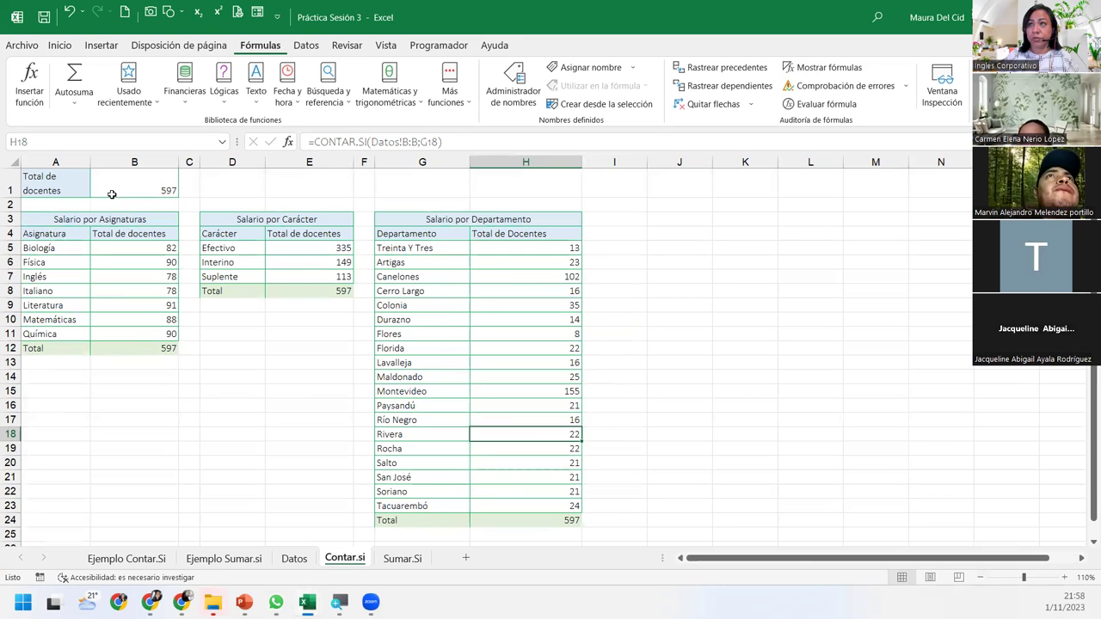
{"action": "left_click", "coordinate": [93, 280]}
{"action": "left_click", "coordinate": [268, 258]}
{"action": "left_click", "coordinate": [430, 276]}
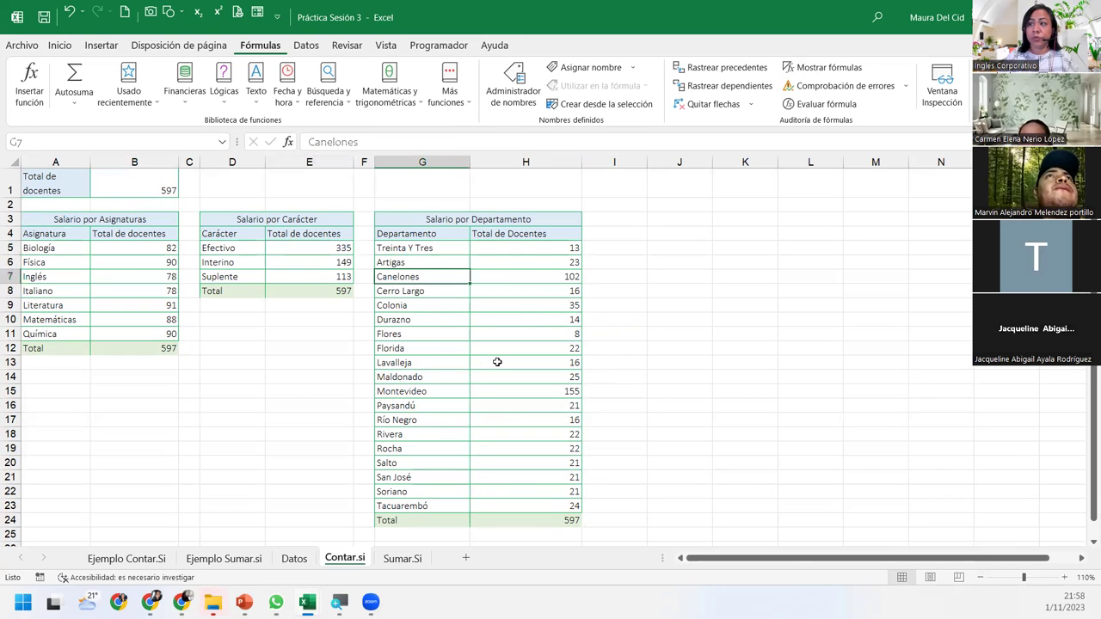
{"action": "left_click", "coordinate": [498, 362]}
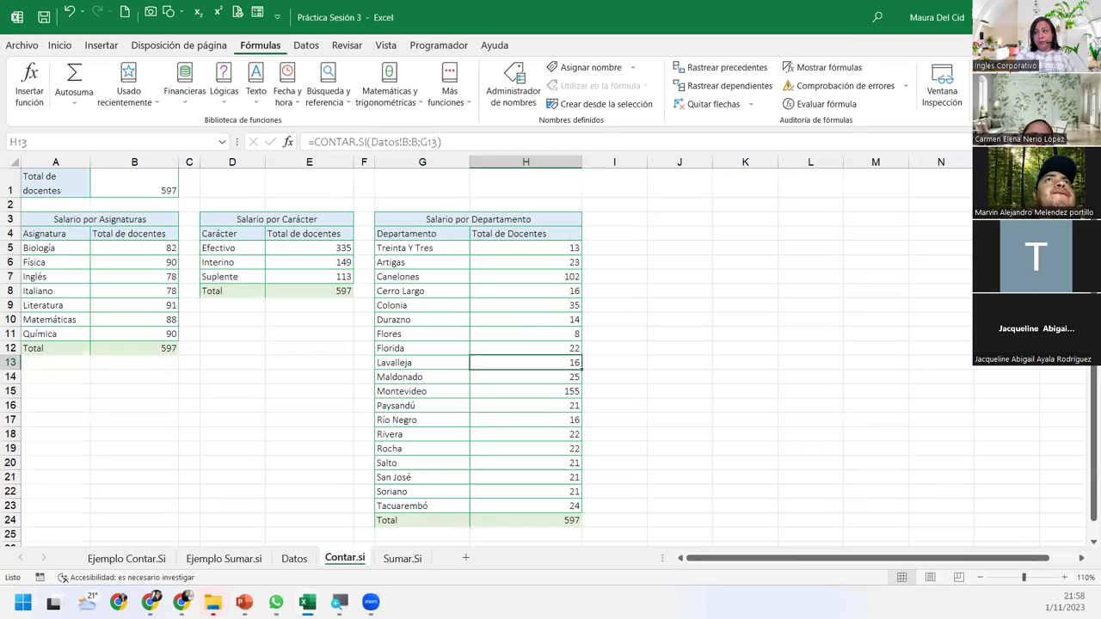
{"action": "key", "text": "alt+Tab"}
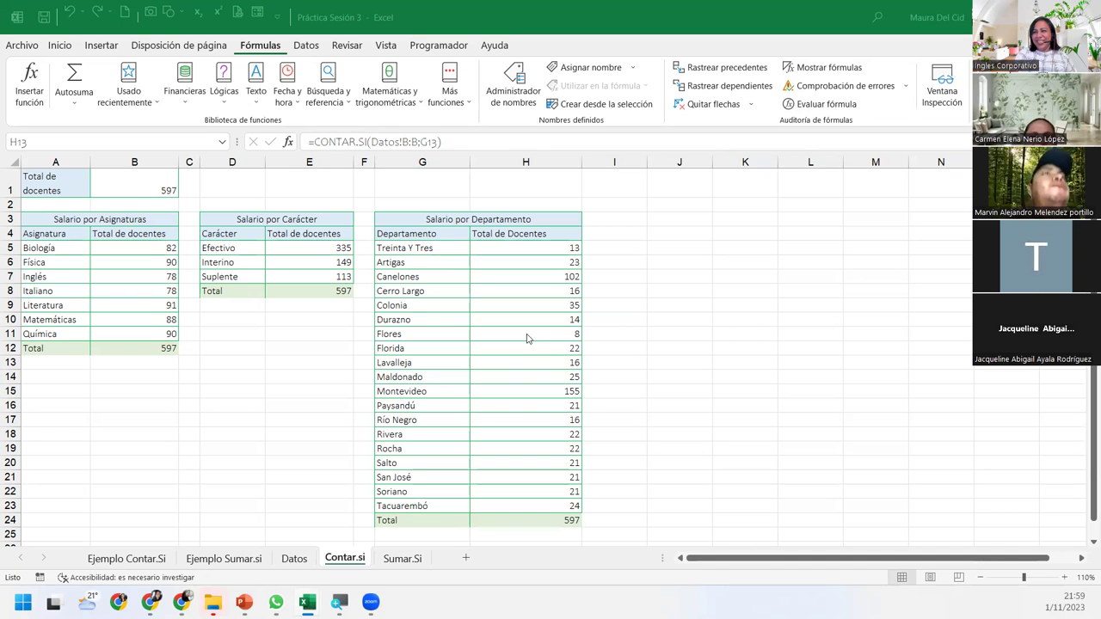
Switch to Sumar.Si, compare with Contar.si's B6 formula, and select Biología's salary cell B5
{"action": "left_click", "coordinate": [400, 559]}
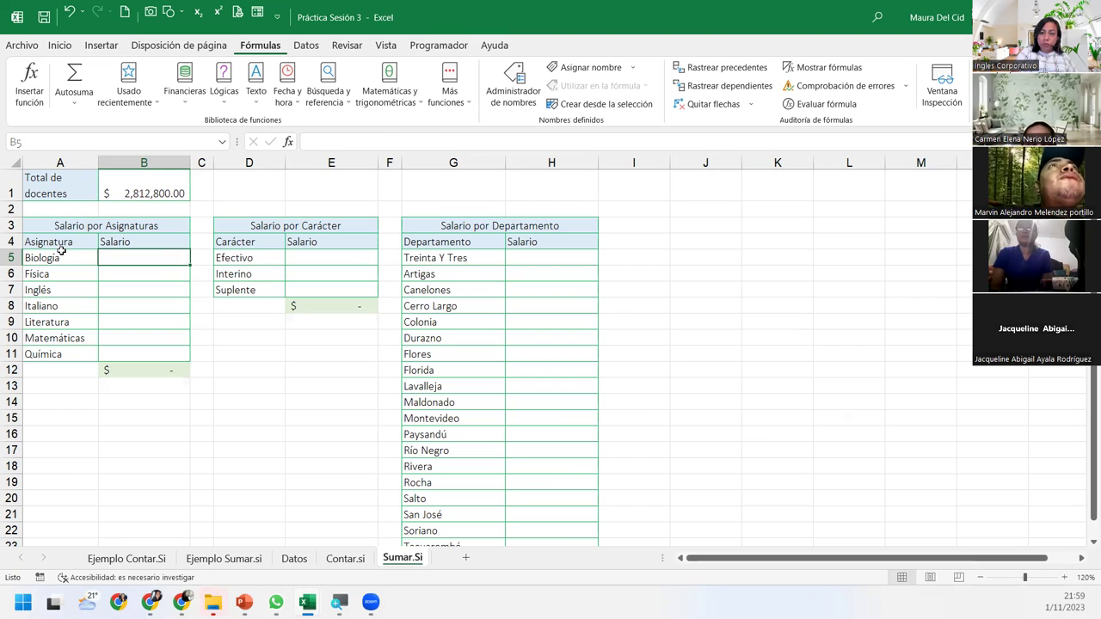
{"action": "left_click_drag", "start_coordinate": [61, 250], "coordinate": [140, 253]}
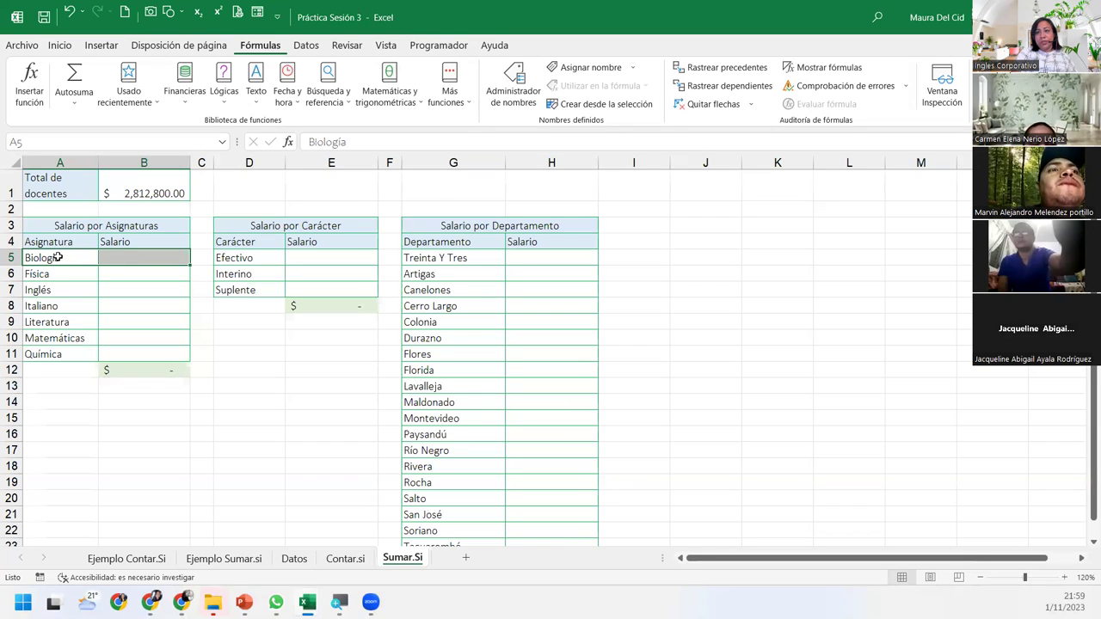
{"action": "left_click", "coordinate": [344, 558]}
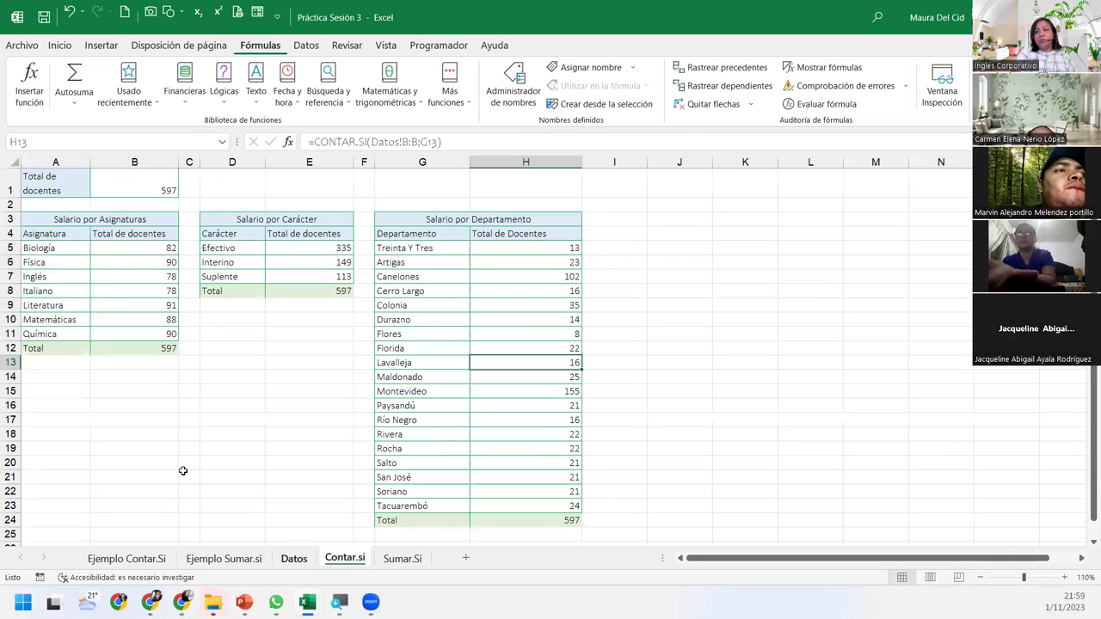
{"action": "left_click", "coordinate": [133, 259]}
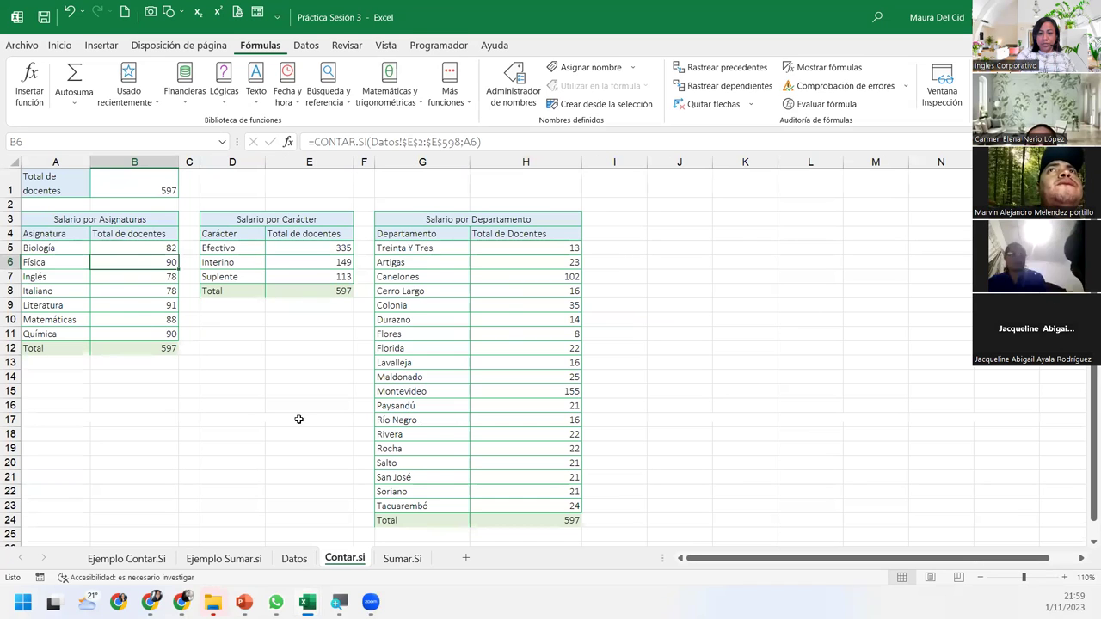
{"action": "left_click", "coordinate": [427, 555]}
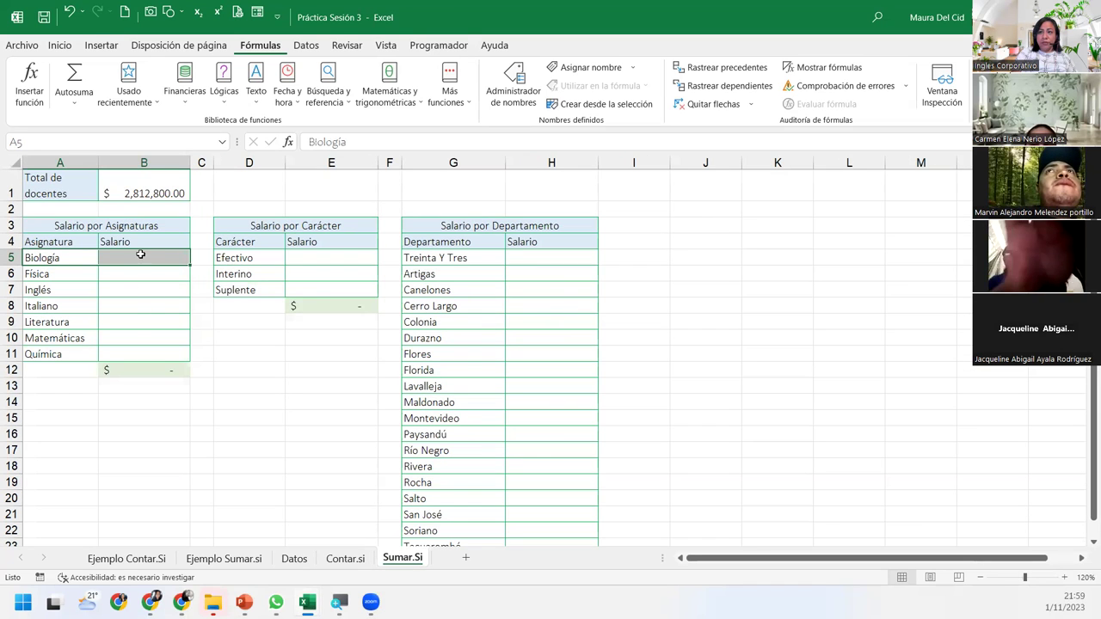
{"action": "left_click", "coordinate": [140, 255]}
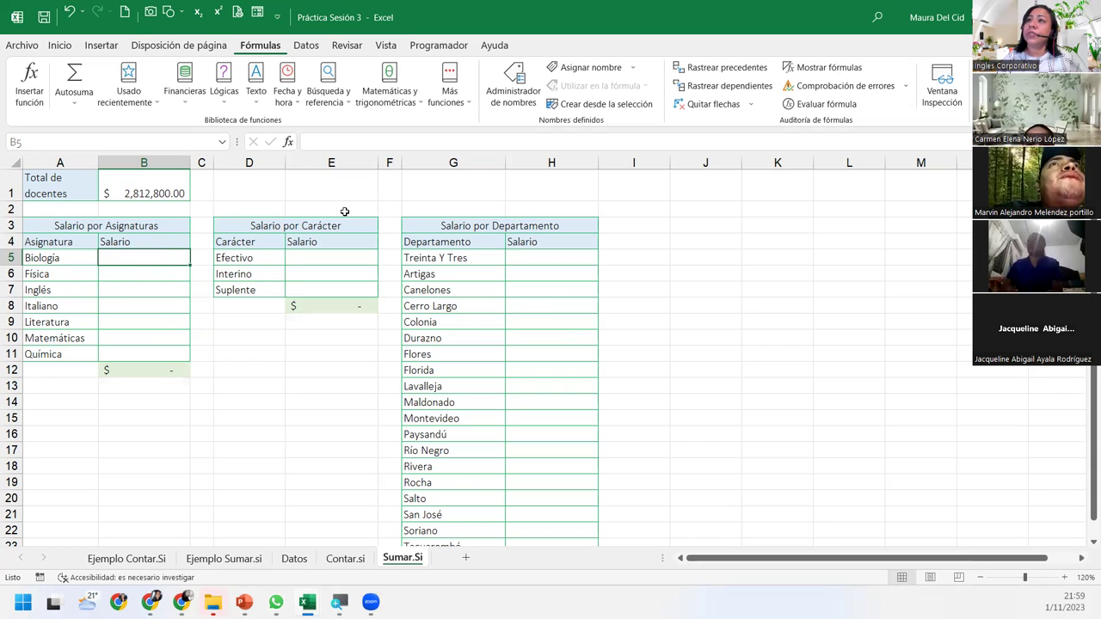
{"action": "left_click", "coordinate": [129, 86]}
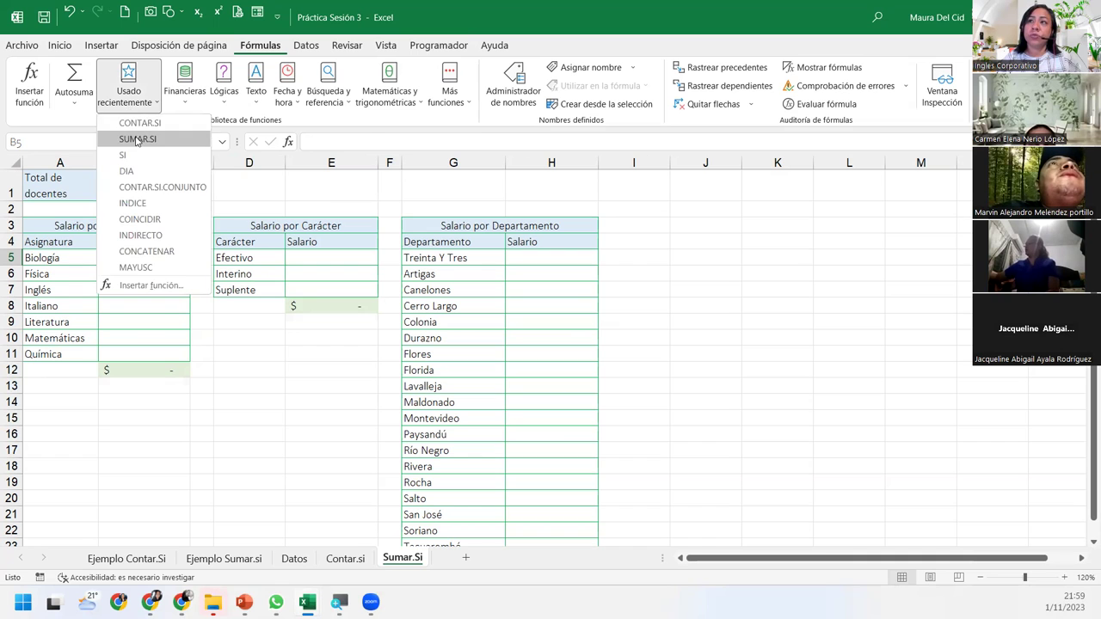
Insert SUMAR.SI in B5 with its range set to the absolute Datos!$E$2:$E$598 subject column
{"action": "left_click", "coordinate": [136, 139]}
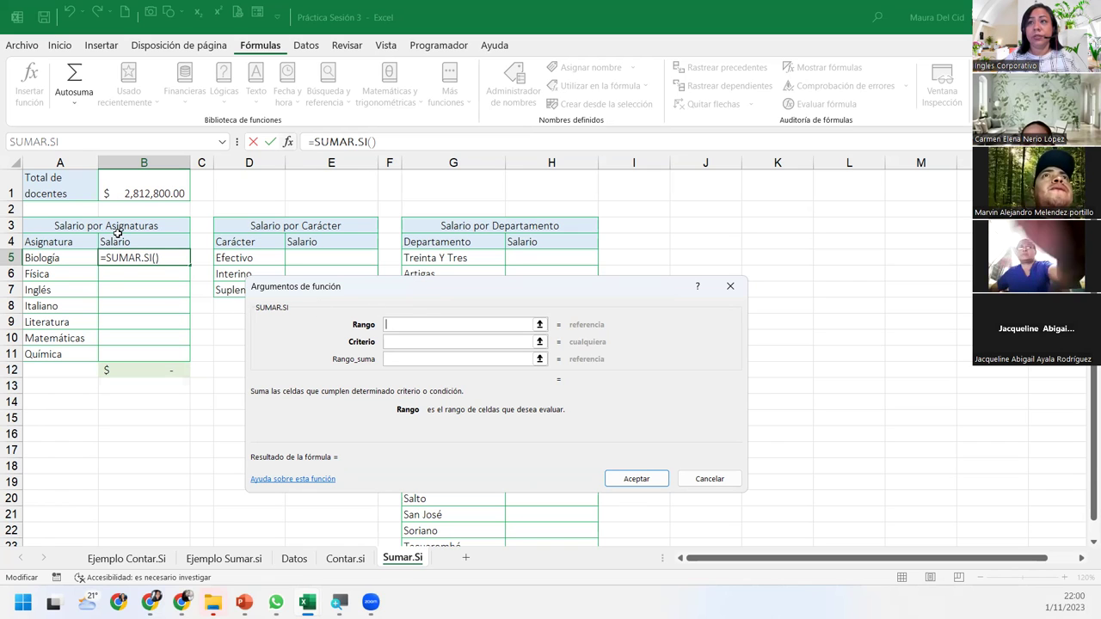
{"action": "left_click", "coordinate": [284, 563]}
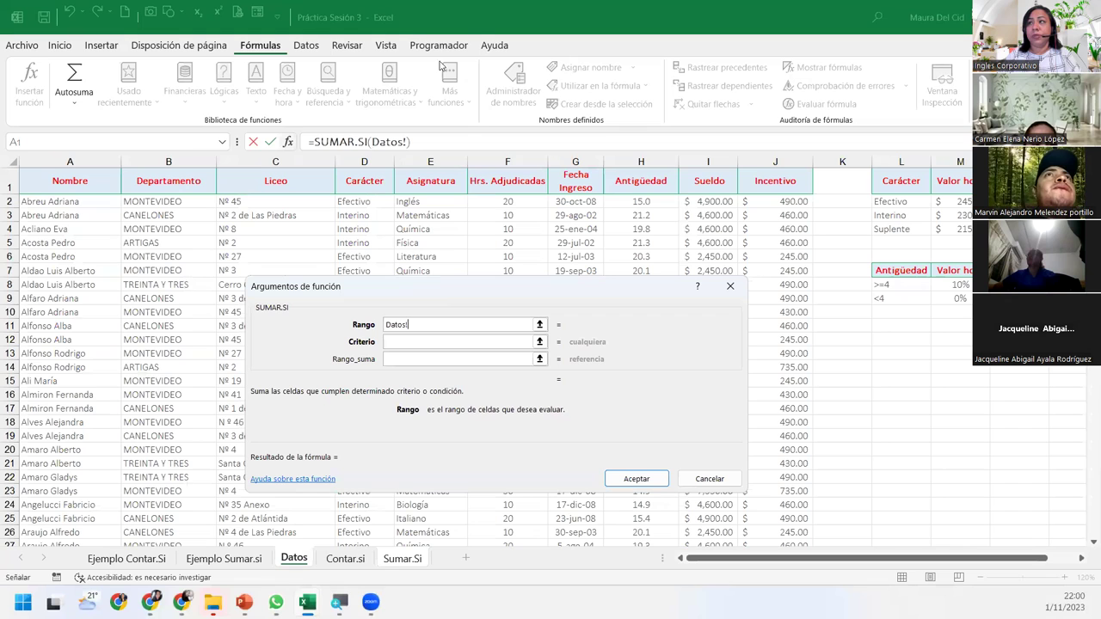
{"action": "left_click", "coordinate": [430, 161]}
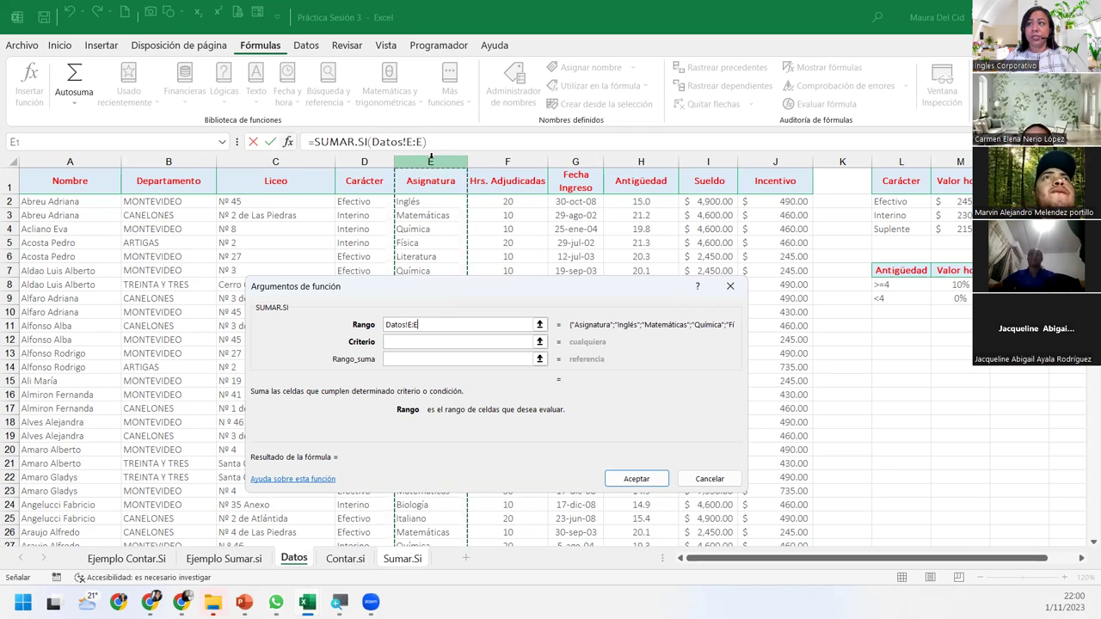
{"action": "left_click", "coordinate": [439, 202]}
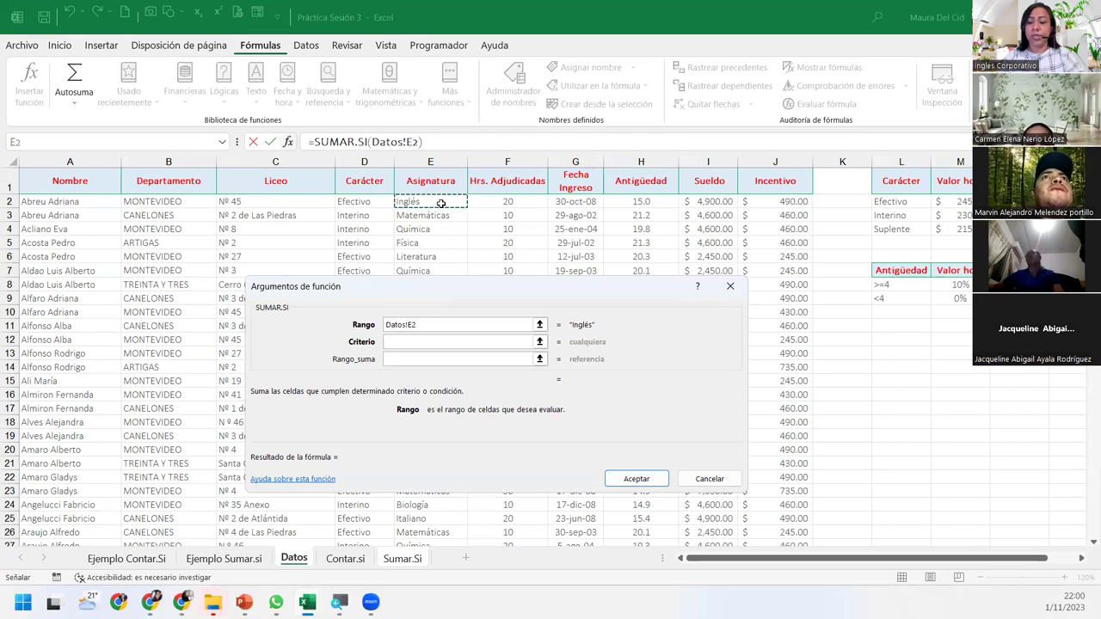
{"action": "key", "text": "ctrl+shift+Down"}
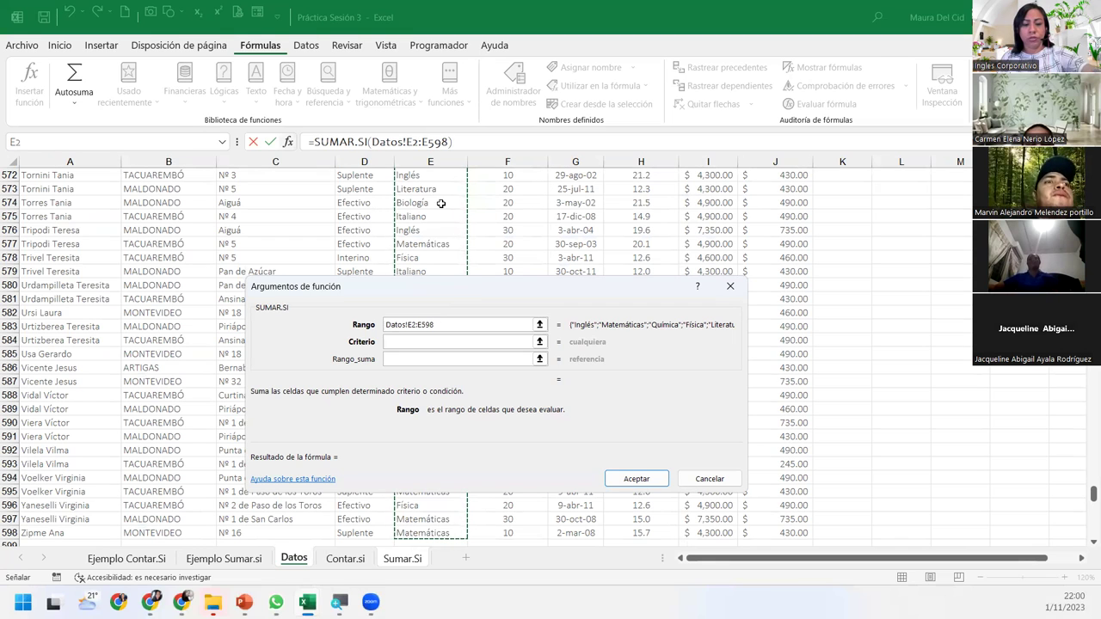
{"action": "key", "text": "F4"}
{"action": "left_click", "coordinate": [463, 342]}
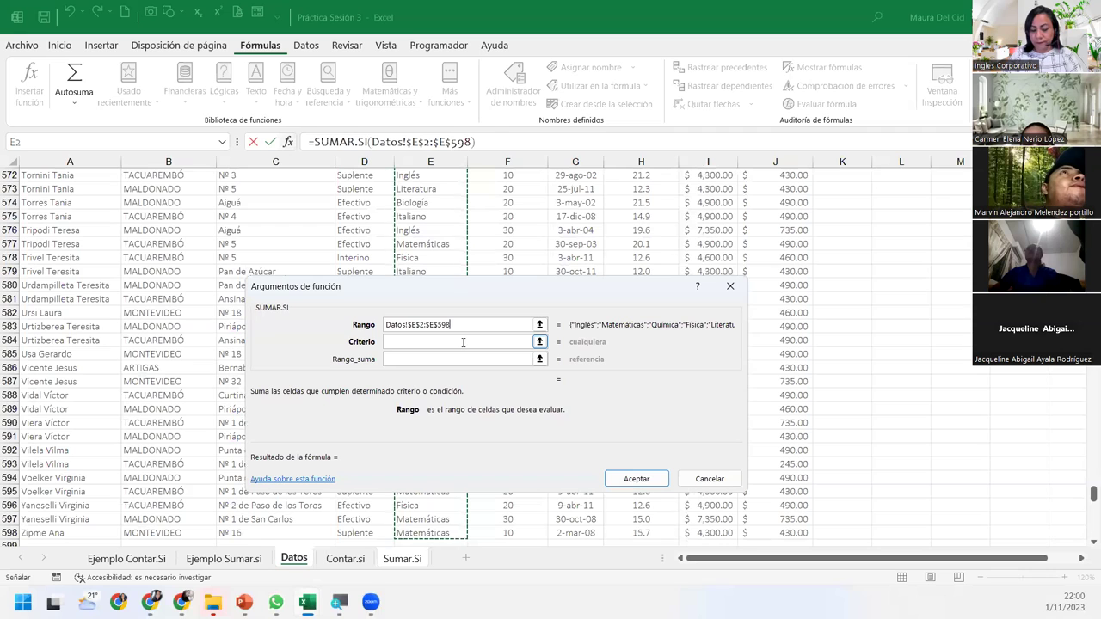
Set the SUMAR.SI criterion to A5, the Biología subject cell
{"action": "left_click", "coordinate": [463, 342]}
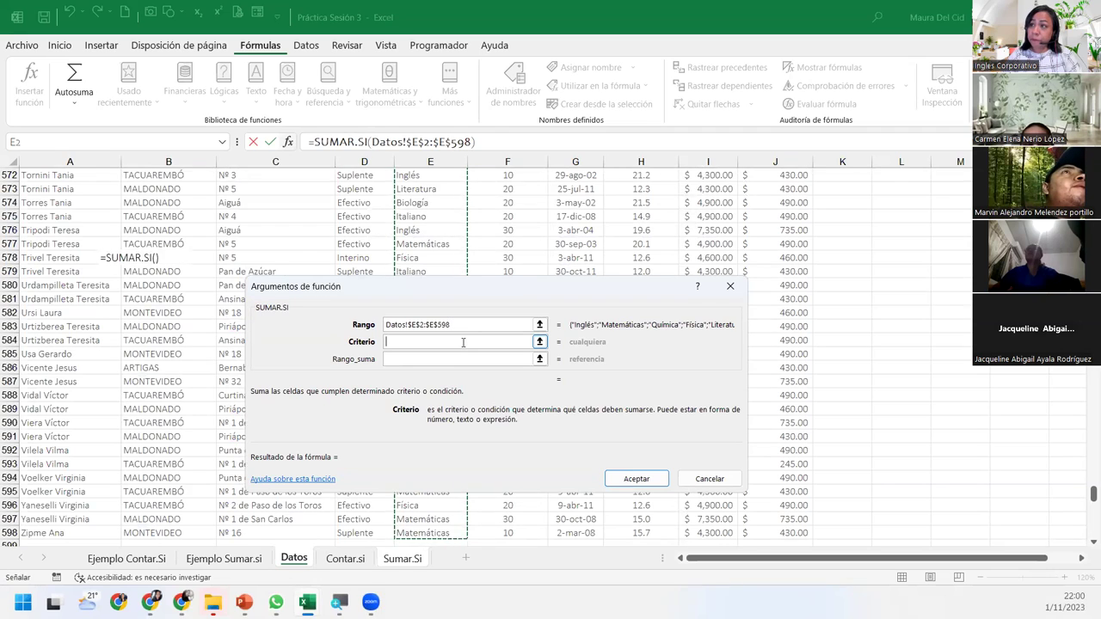
{"action": "left_click", "coordinate": [41, 252]}
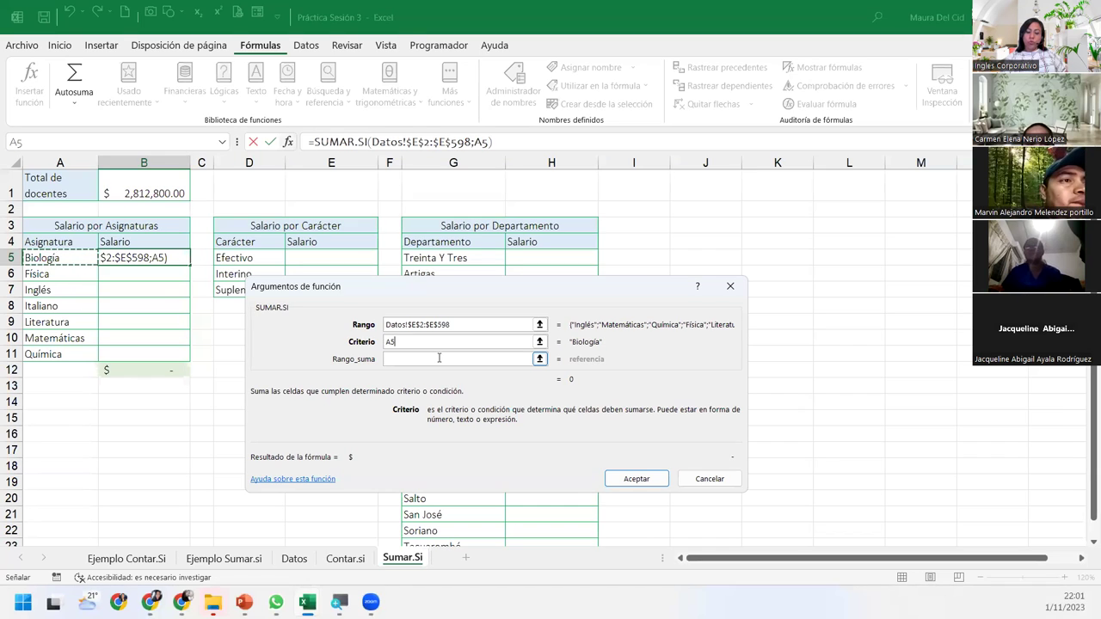
{"action": "left_click", "coordinate": [438, 358]}
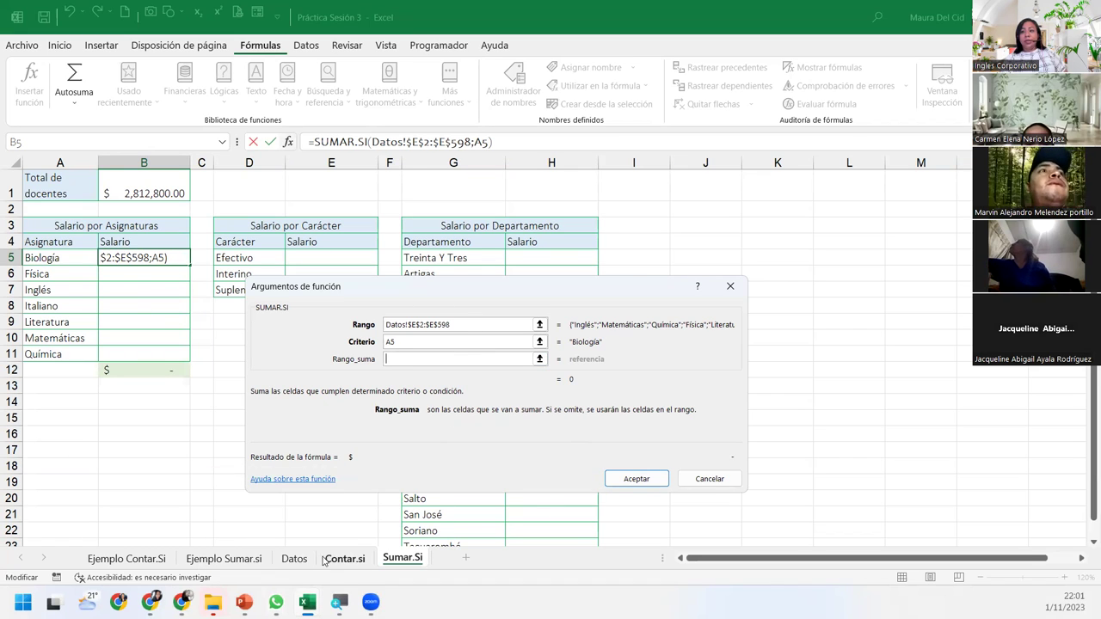
Set the sum range to the absolute Sueldo column Datos!$I$2:$I$598, previewing $381,000.00
{"action": "left_click", "coordinate": [295, 558]}
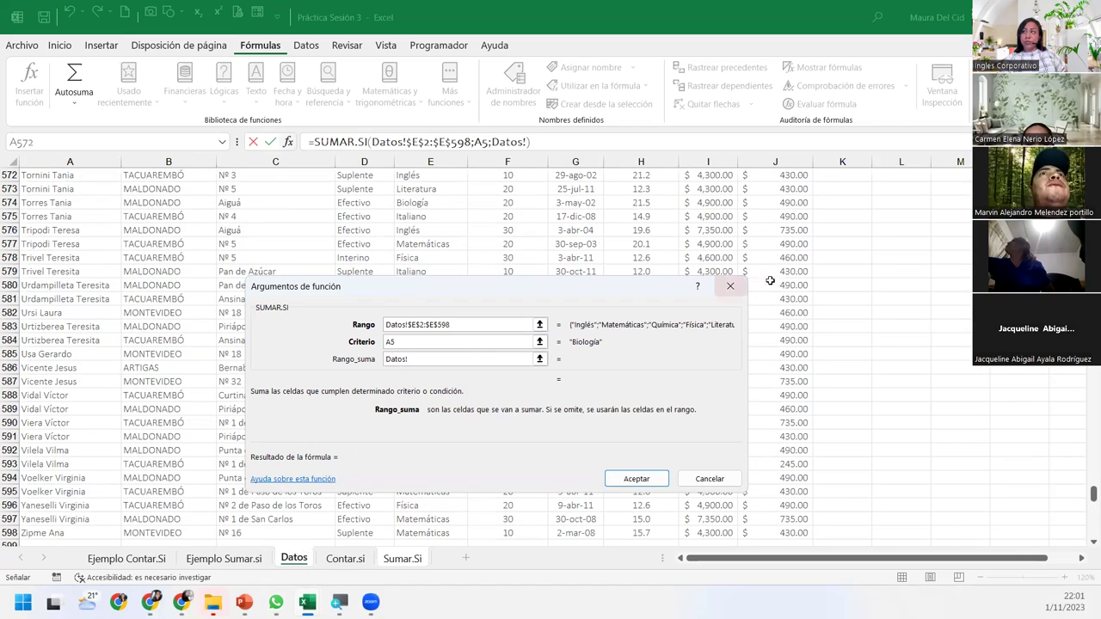
{"action": "left_click_drag", "start_coordinate": [1093, 493], "coordinate": [1093, 172]}
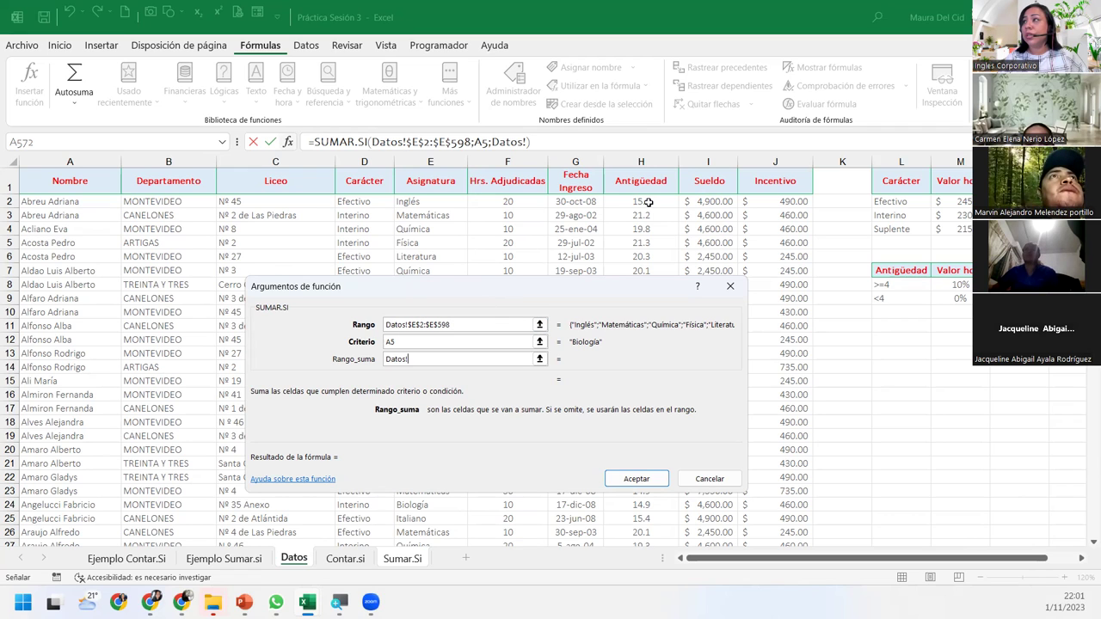
{"action": "left_click", "coordinate": [691, 203]}
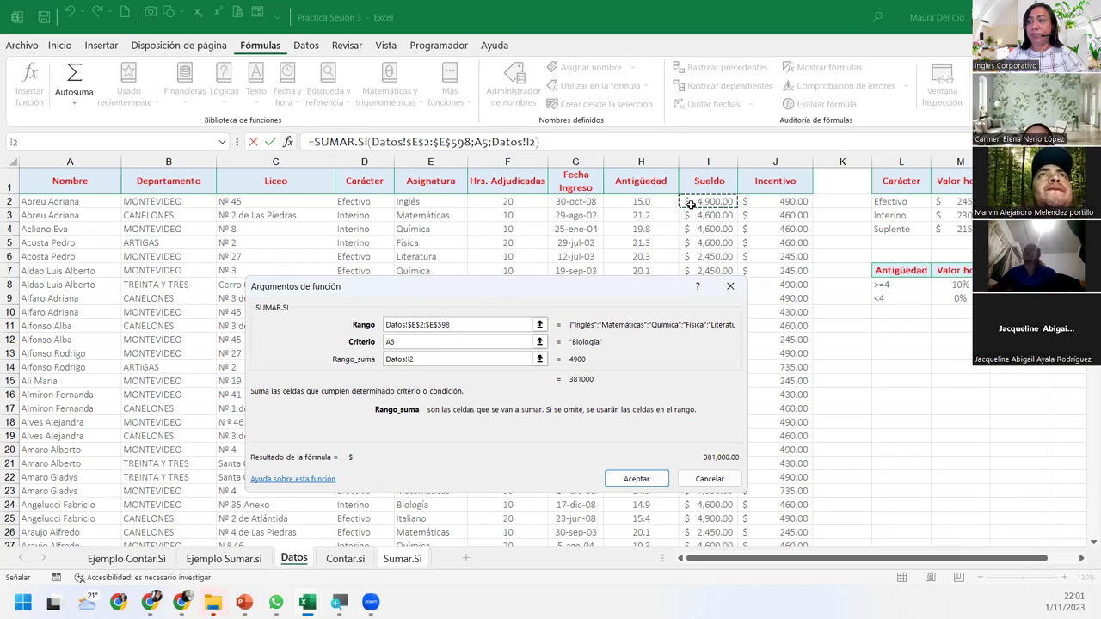
{"action": "key", "text": "ctrl+shift+Down"}
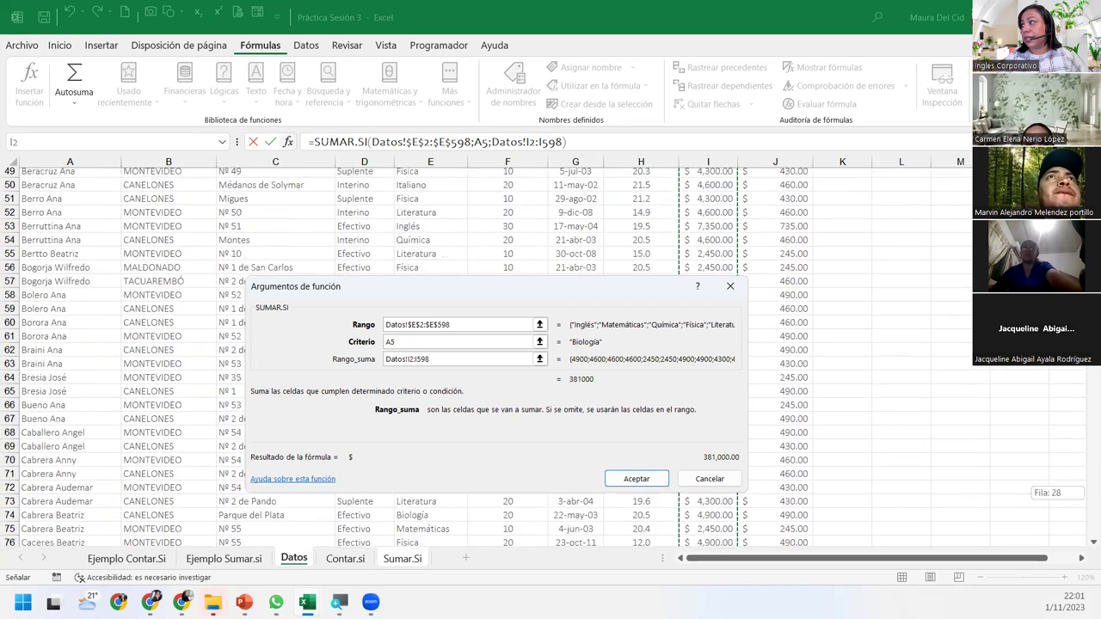
{"action": "left_click_drag", "start_coordinate": [1090, 497], "coordinate": [1090, 172]}
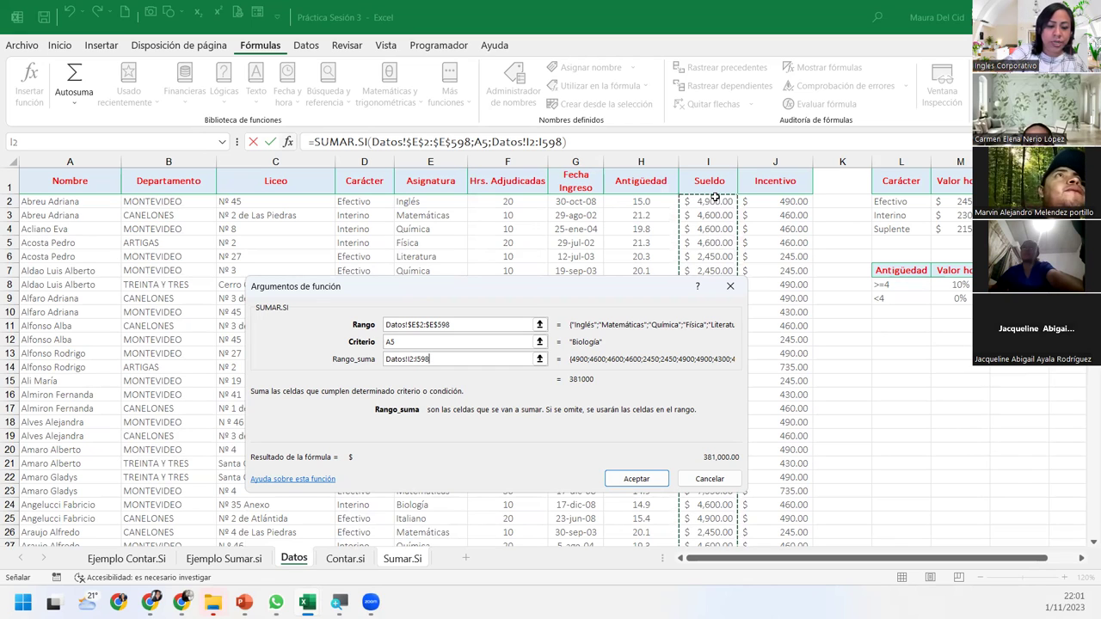
{"action": "key", "text": "F4"}
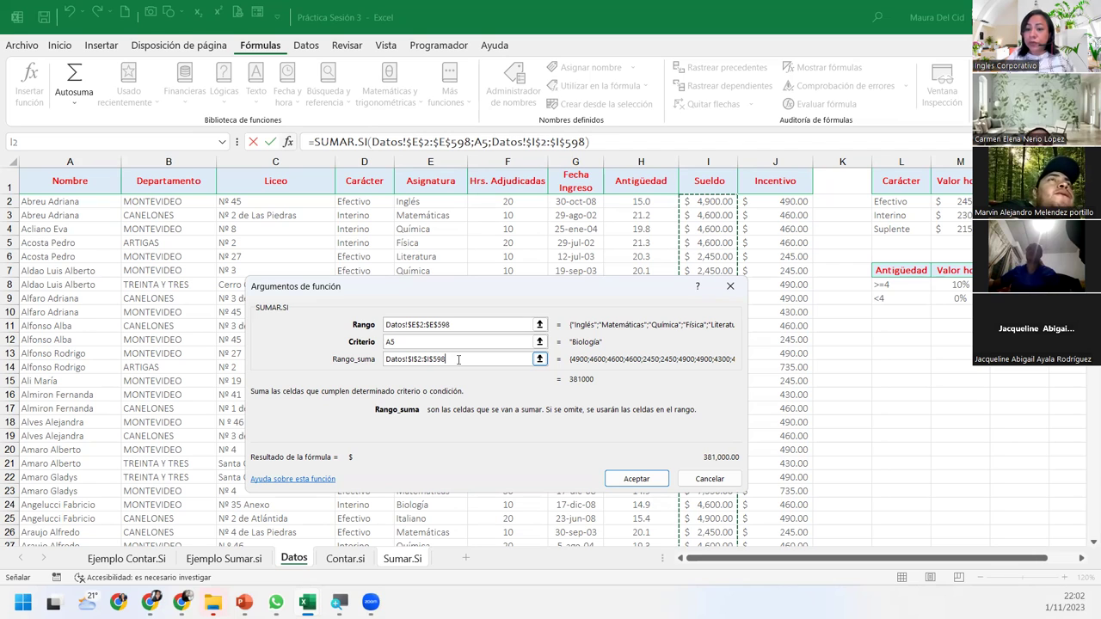
Confirm Biología's SUMAR.SI, fill it down to Química, and check B12 totals $2,812,800.00
{"action": "left_click", "coordinate": [638, 478]}
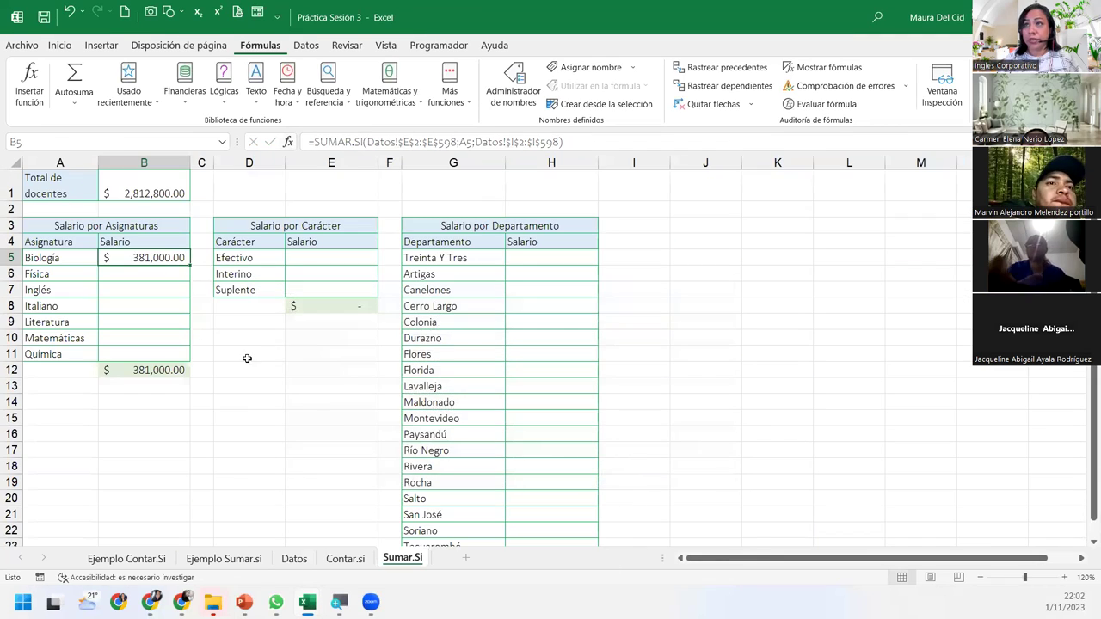
{"action": "left_click", "coordinate": [139, 183]}
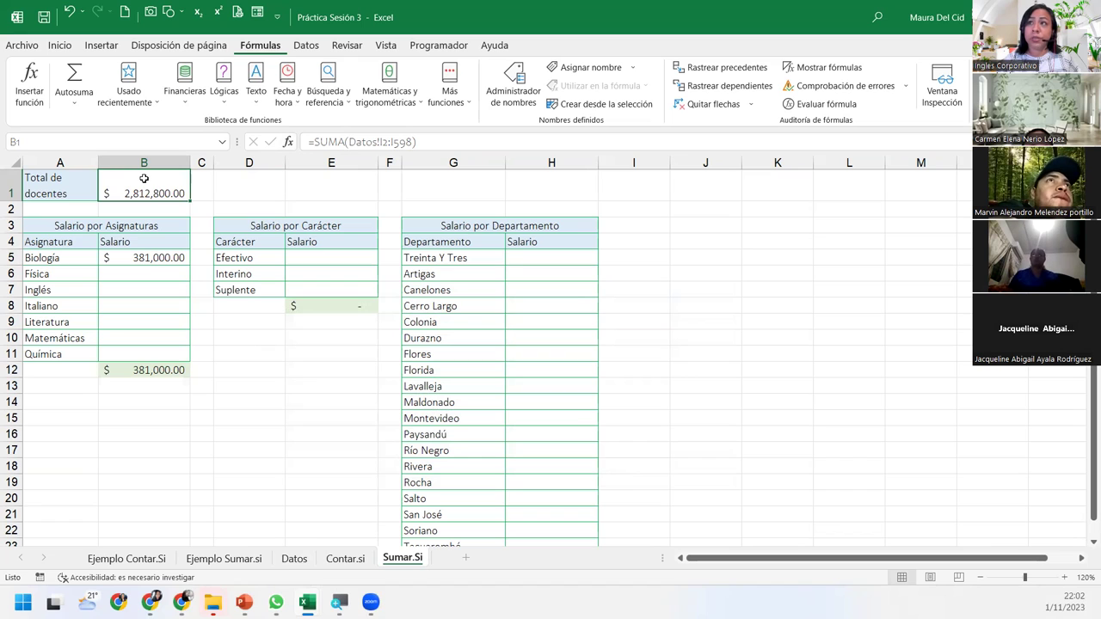
{"action": "left_click", "coordinate": [160, 257]}
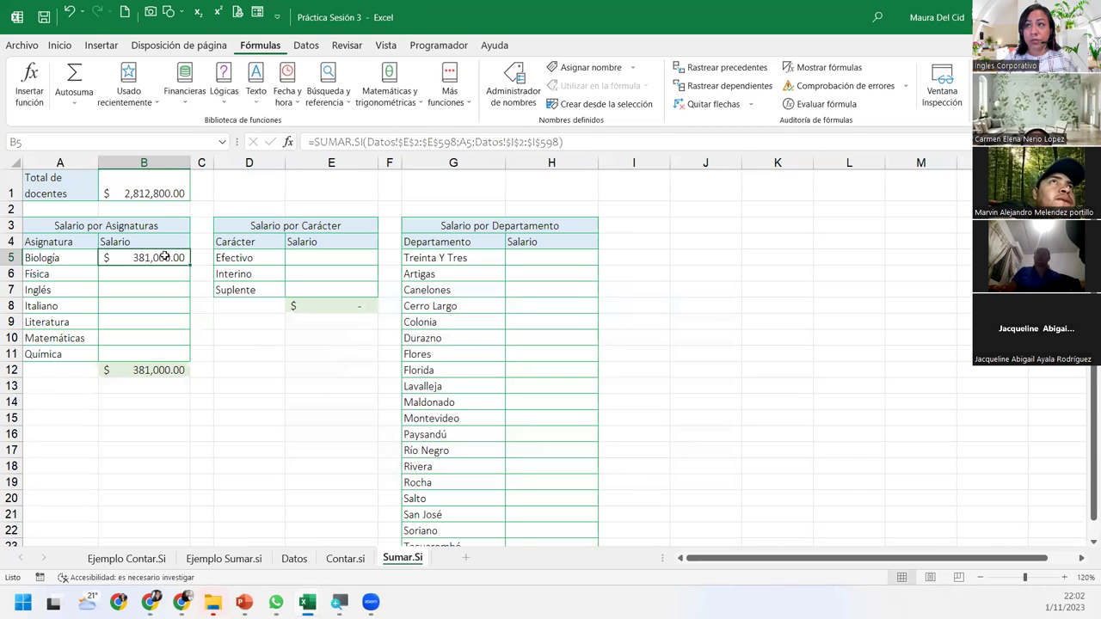
{"action": "double_click", "coordinate": [189, 266]}
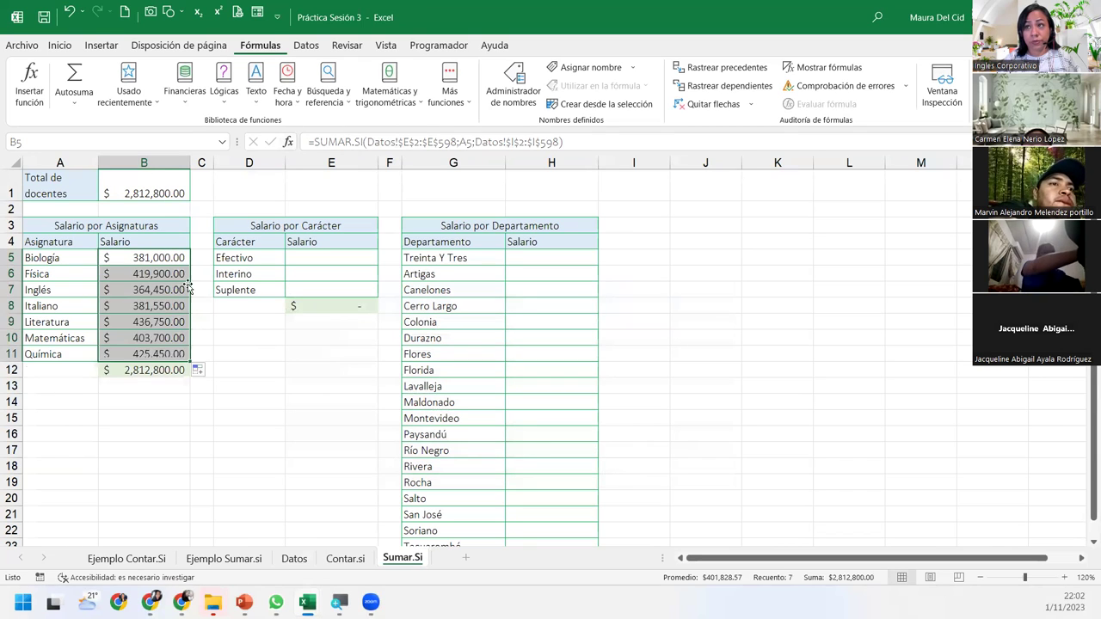
{"action": "double_click", "coordinate": [162, 370]}
{"action": "key", "text": "Escape"}
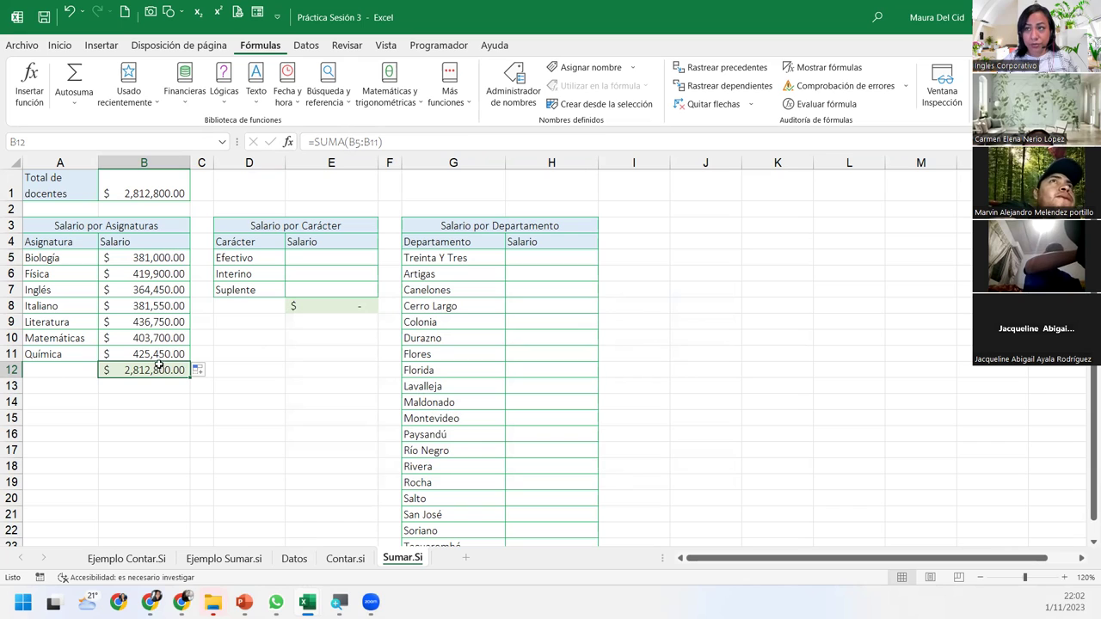
{"action": "left_click", "coordinate": [304, 405]}
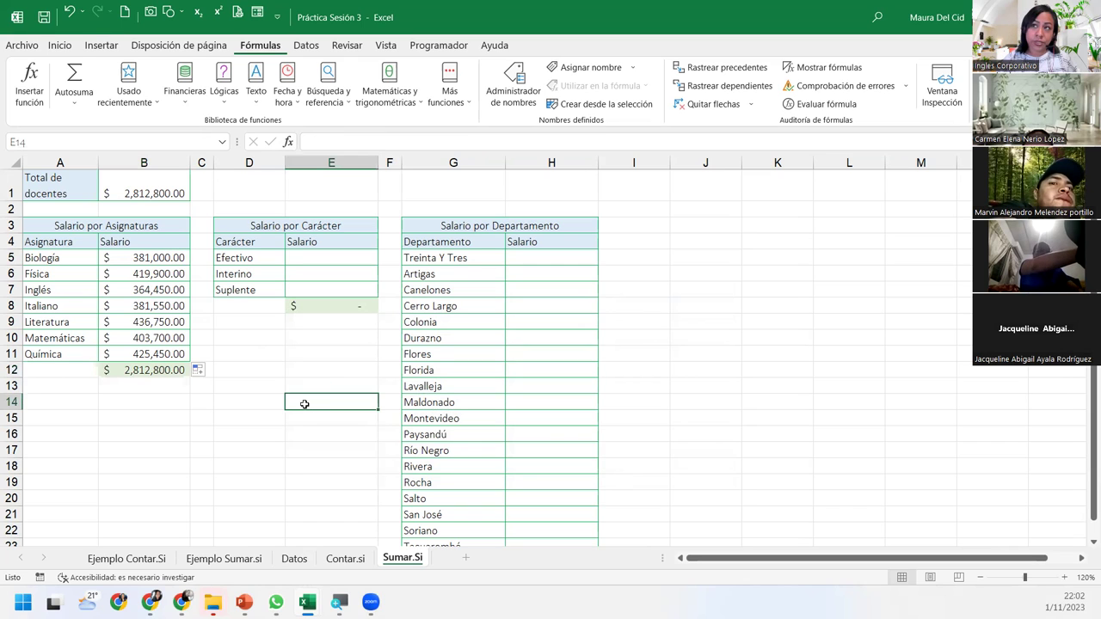
{"action": "left_click", "coordinate": [161, 257]}
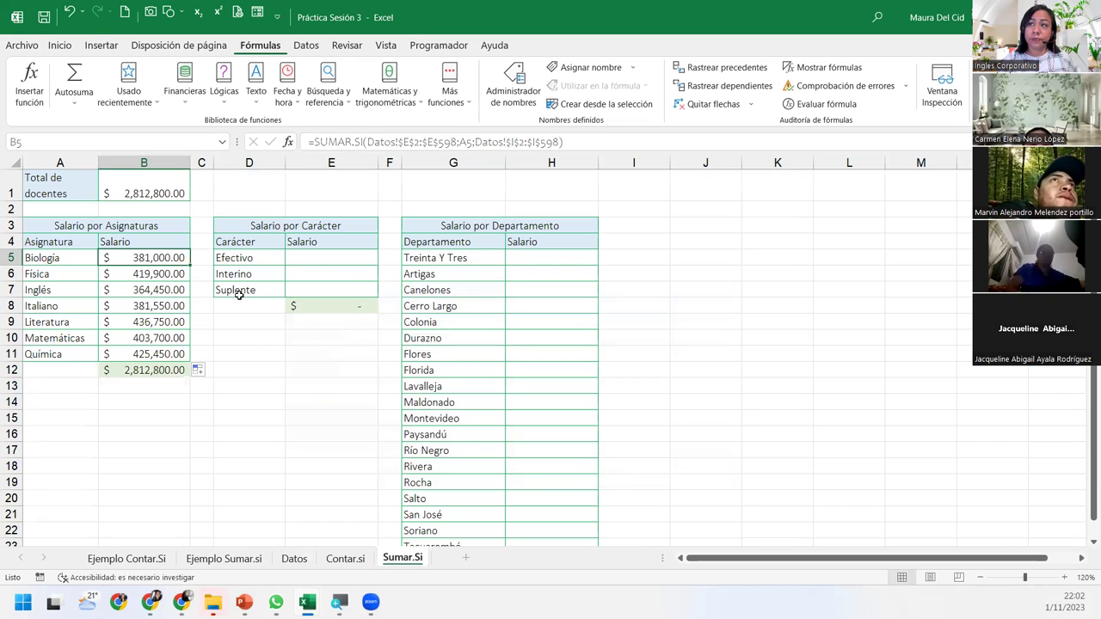
Review Biología's SUMAR.SI arguments without changes, then select the Carácter table's first Salario cell
{"action": "left_click", "coordinate": [289, 142]}
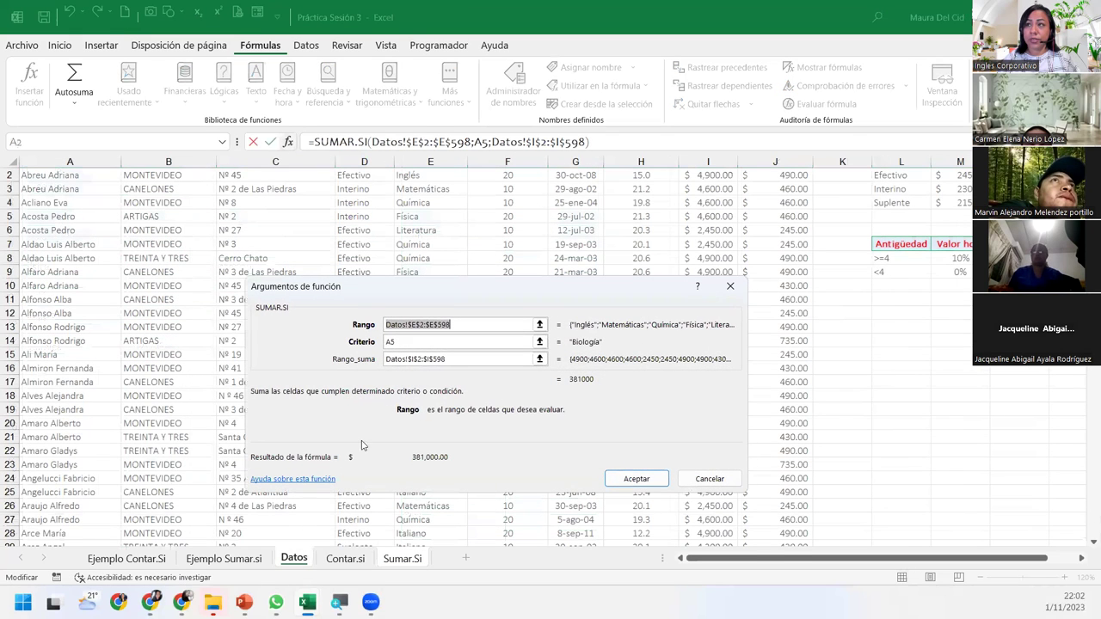
{"action": "left_click", "coordinate": [469, 340]}
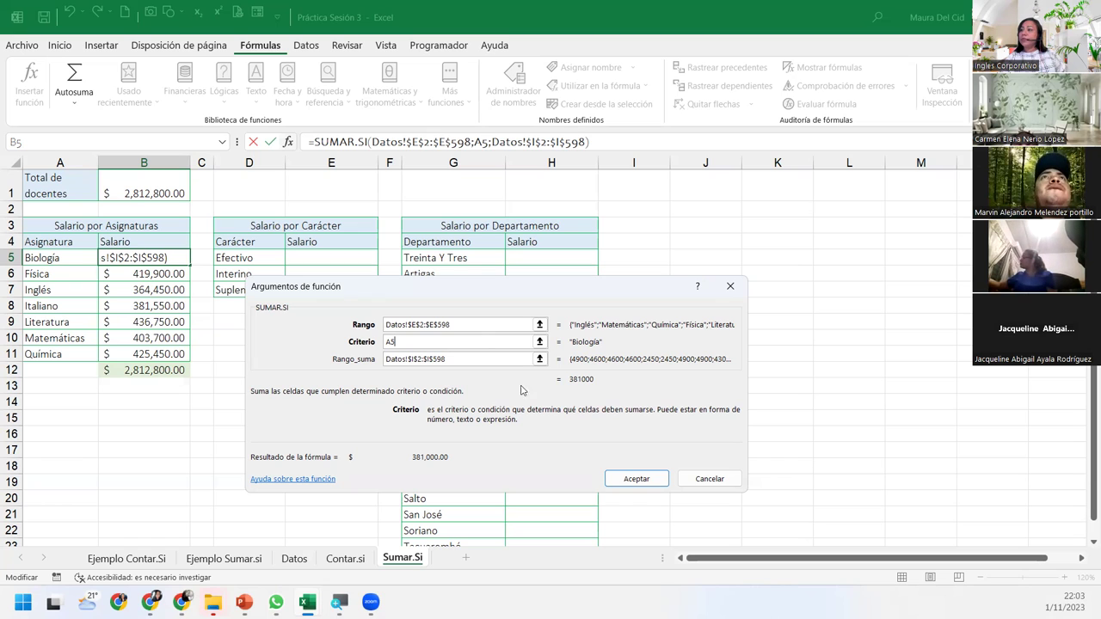
{"action": "left_click", "coordinate": [637, 478]}
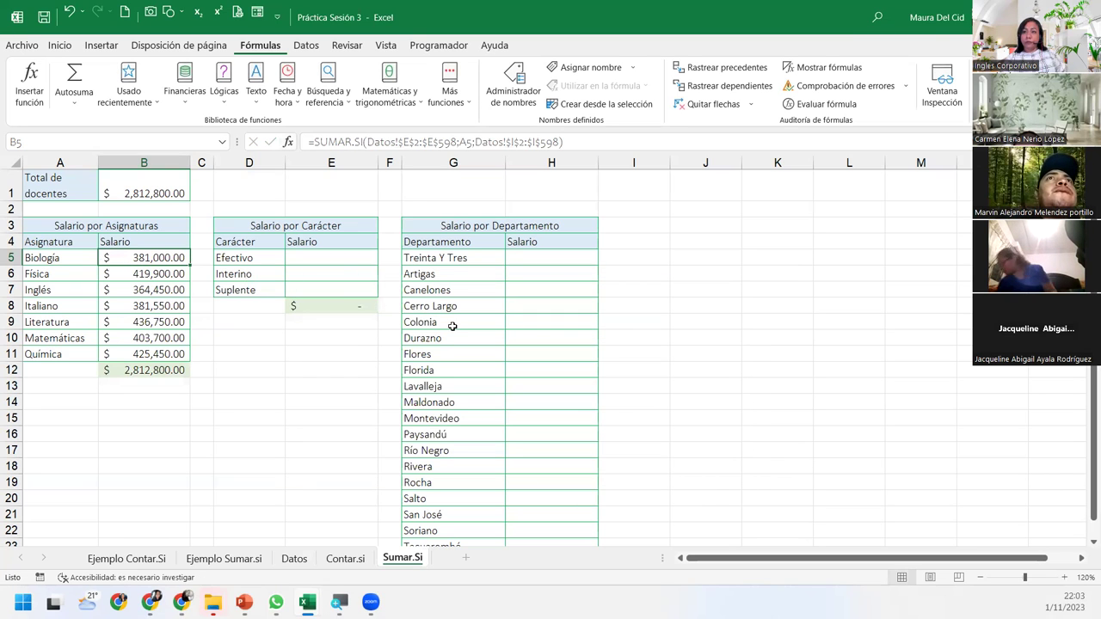
{"action": "left_click", "coordinate": [323, 254]}
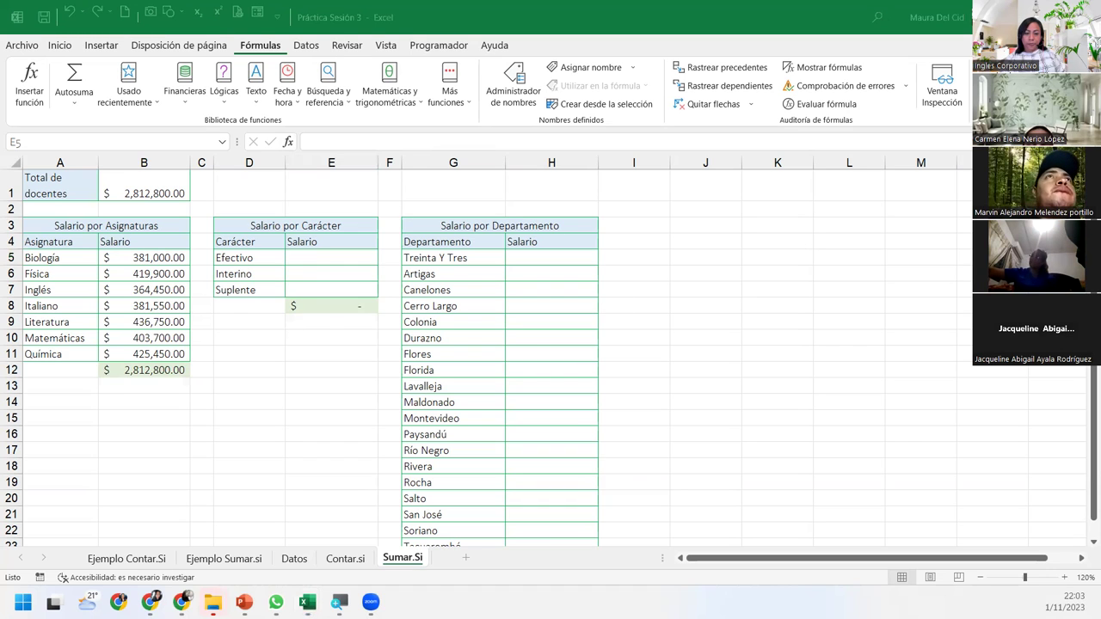
Advance the slideshow past FUNCIÓN SUMAR.SI and DESARROLLO to the CIERRE Y CONCLUSIONES slide
{"action": "key", "text": "Right"}
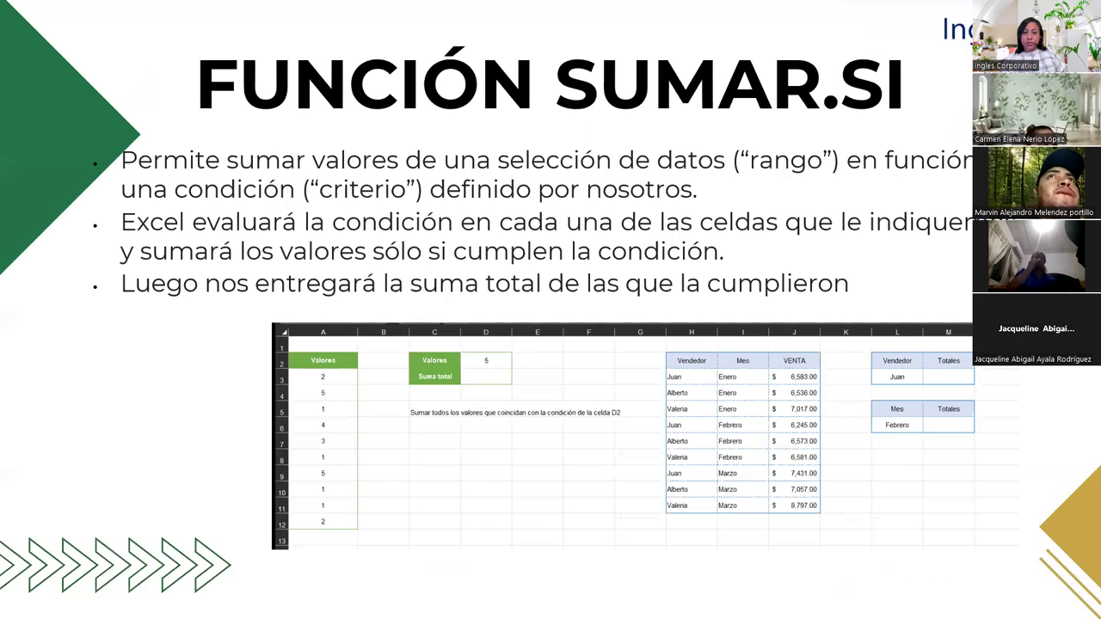
{"action": "key", "text": "Right"}
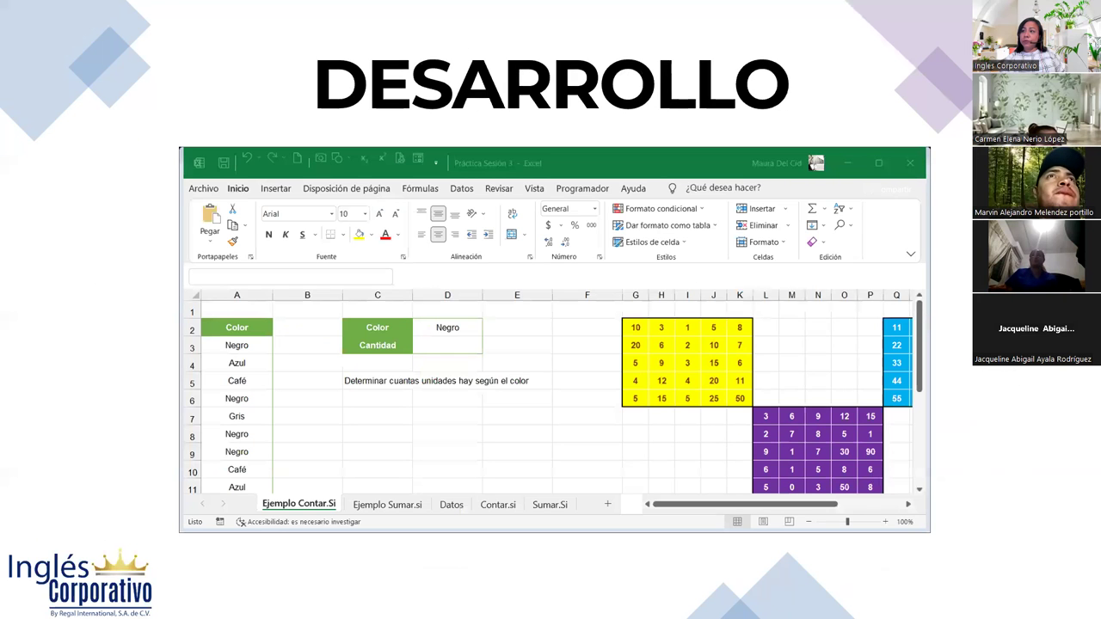
{"action": "key", "text": "Right"}
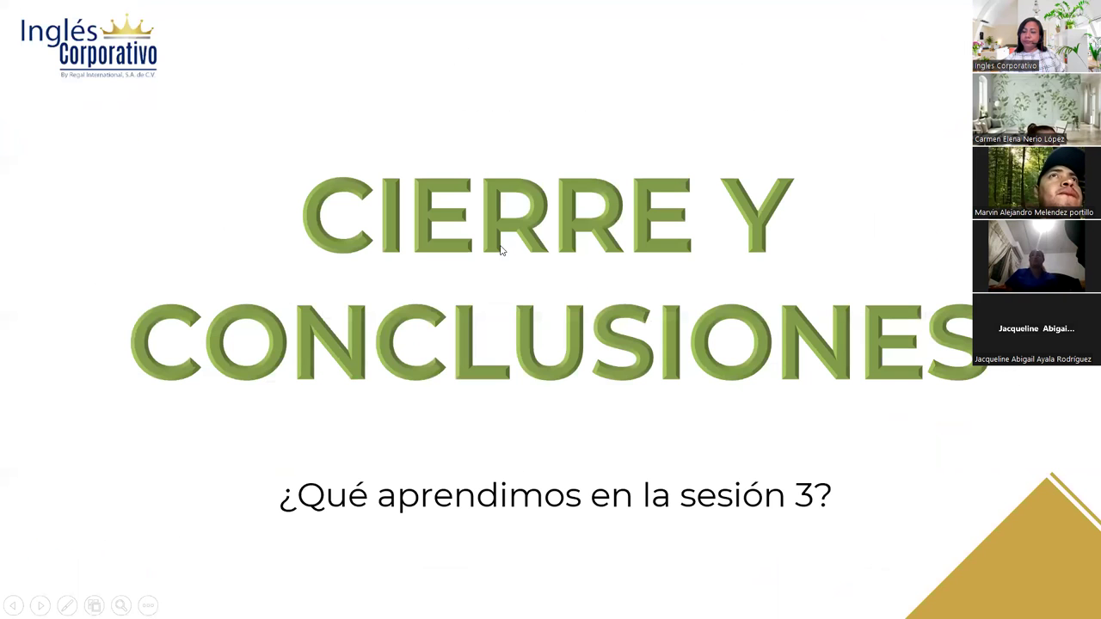